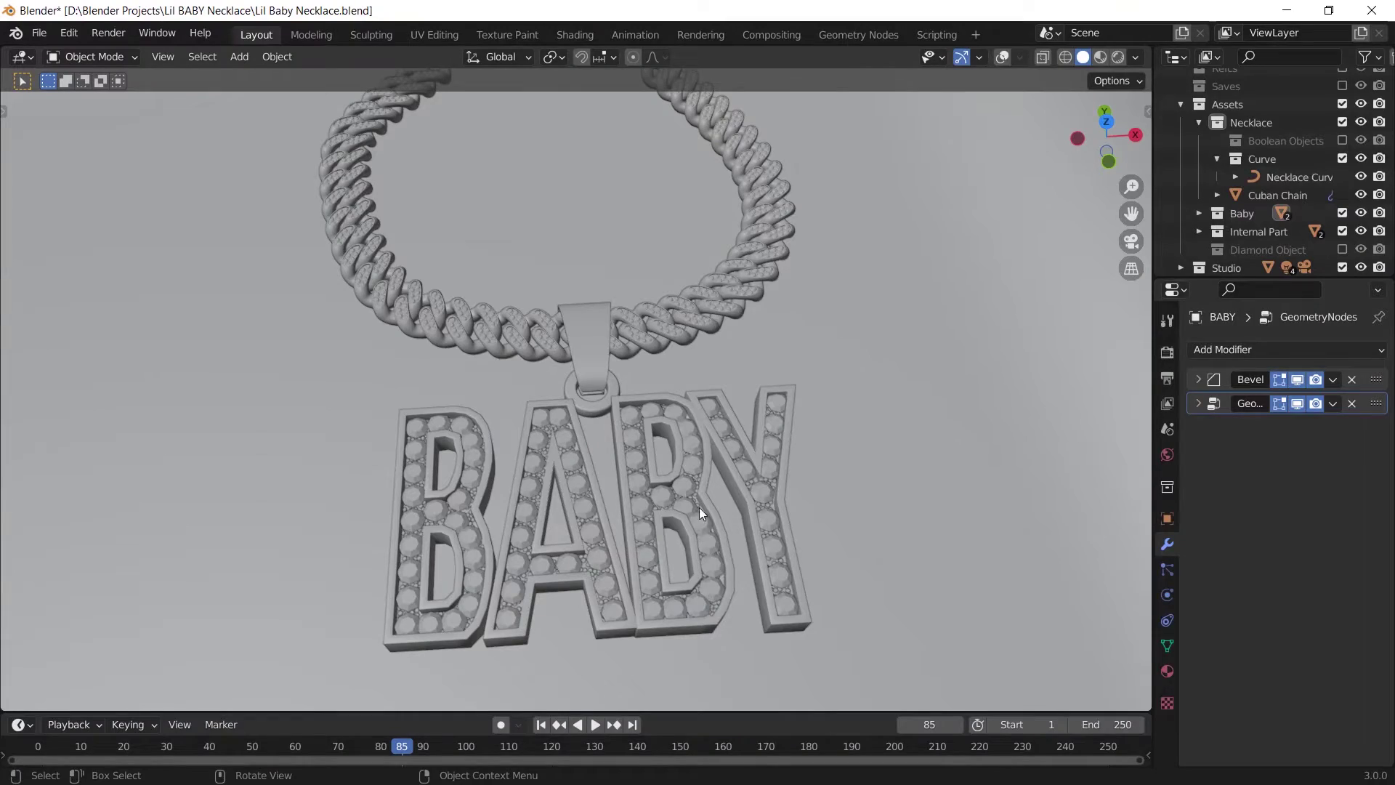
Step: Inspect the finished necklace in Material Preview, isolating the Cuban chain in local view and back
{"action": "mouse_move", "coordinate": [593, 476]}
{"action": "middle_mouse_down"}
{"action": "mouse_move", "coordinate": [816, 454]}
{"action": "mouse_move", "coordinate": [760, 425]}
{"action": "mouse_move", "coordinate": [888, 429]}
{"action": "mouse_move", "coordinate": [737, 411]}
{"action": "mouse_move", "coordinate": [729, 388]}
{"action": "mouse_move", "coordinate": [773, 365]}
{"action": "mouse_move", "coordinate": [539, 355]}
{"action": "middle_mouse_up"}
{"action": "scroll", "coordinate": [737, 411], "scroll_direction": "down", "scroll_amount": 5}
{"action": "left_click", "coordinate": [1100, 57]}
{"action": "scroll", "coordinate": [539, 354], "scroll_direction": "up", "scroll_amount": 3}
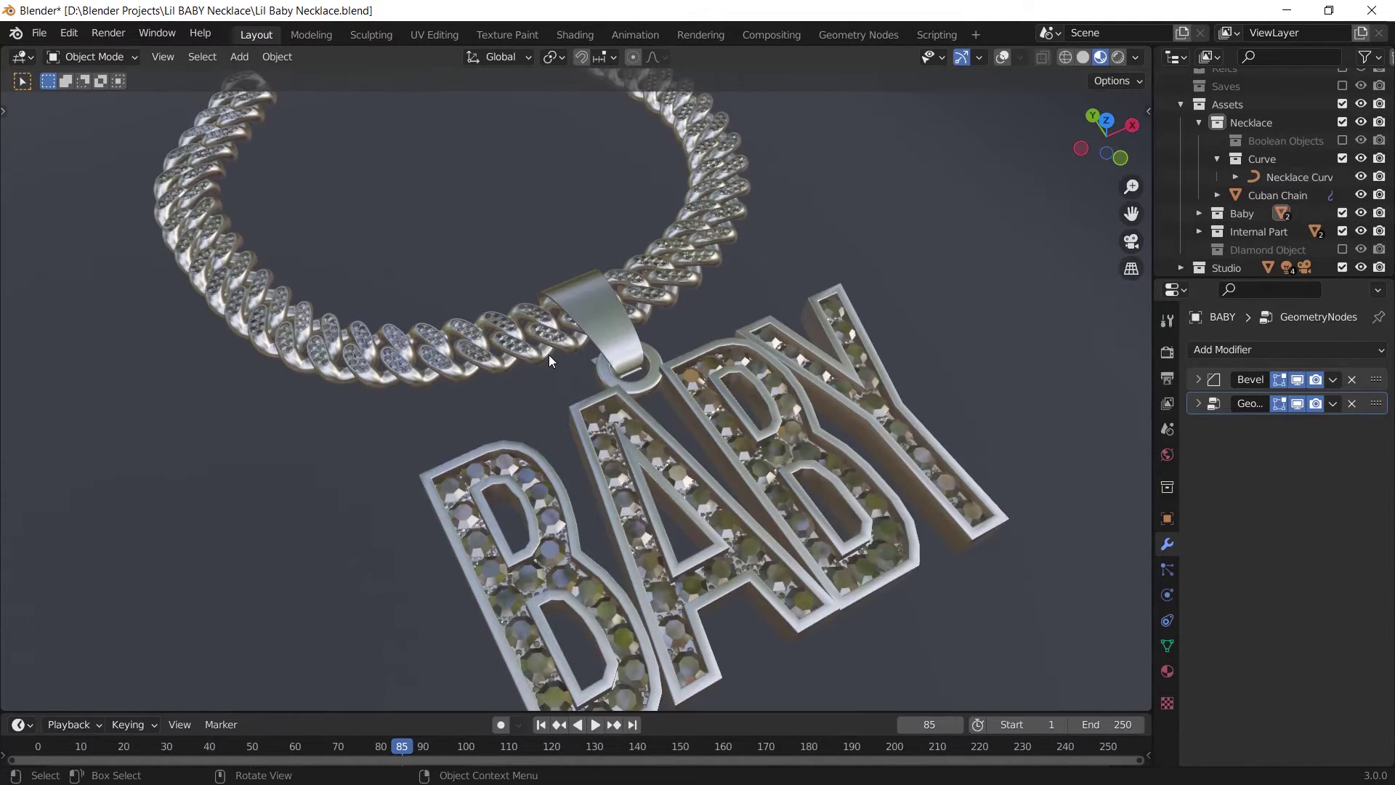
{"action": "left_click", "coordinate": [542, 359]}
{"action": "key", "text": "KP_Divide"}
{"action": "middle_click_drag", "start_coordinate": [574, 387], "coordinate": [760, 398]}
{"action": "scroll", "coordinate": [867, 478], "scroll_direction": "up", "scroll_amount": 4}
{"action": "middle_click_drag", "start_coordinate": [867, 477], "coordinate": [816, 460]}
{"action": "key", "text": "KP_Divide"}
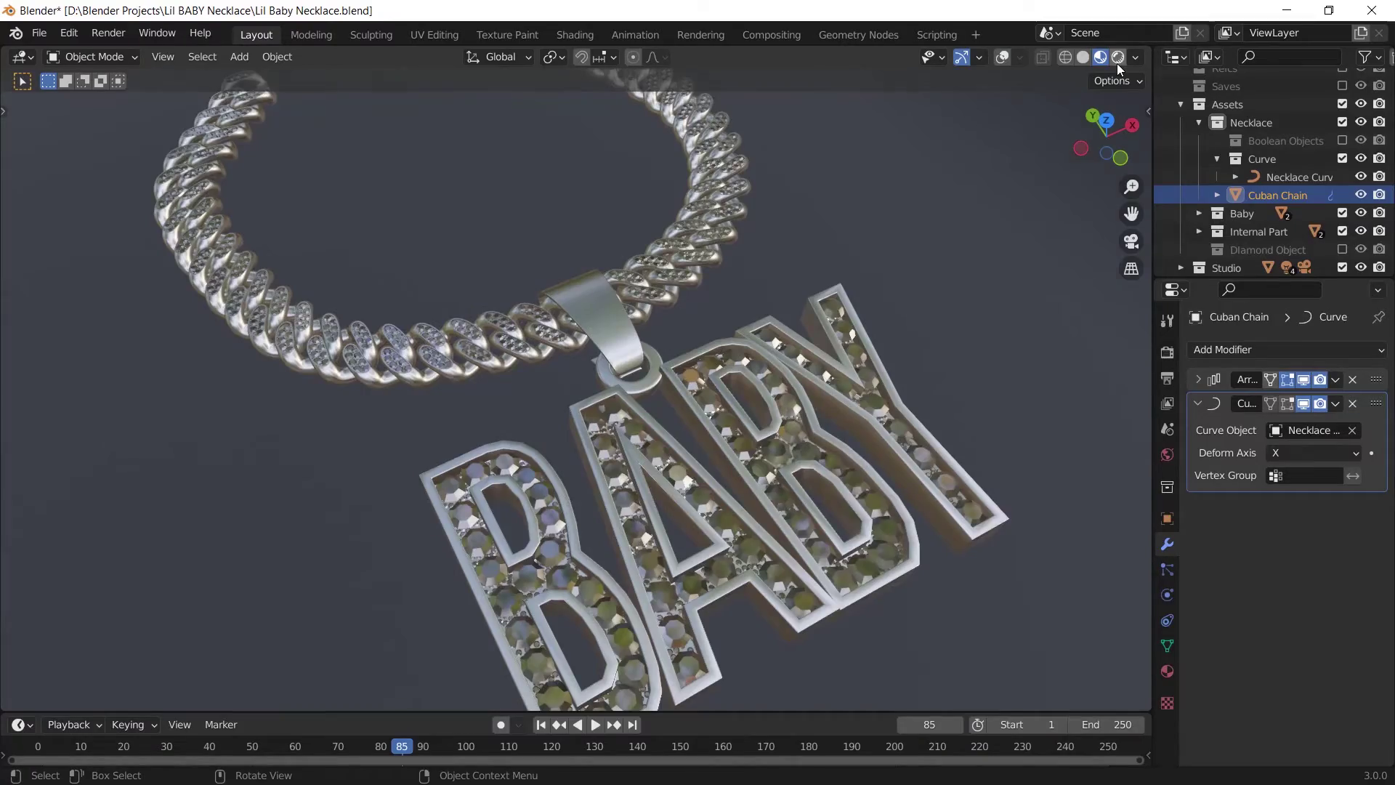
Step: View the necklace rendered, select the BABY pendant, then return to solid shading
{"action": "left_click", "coordinate": [1117, 58]}
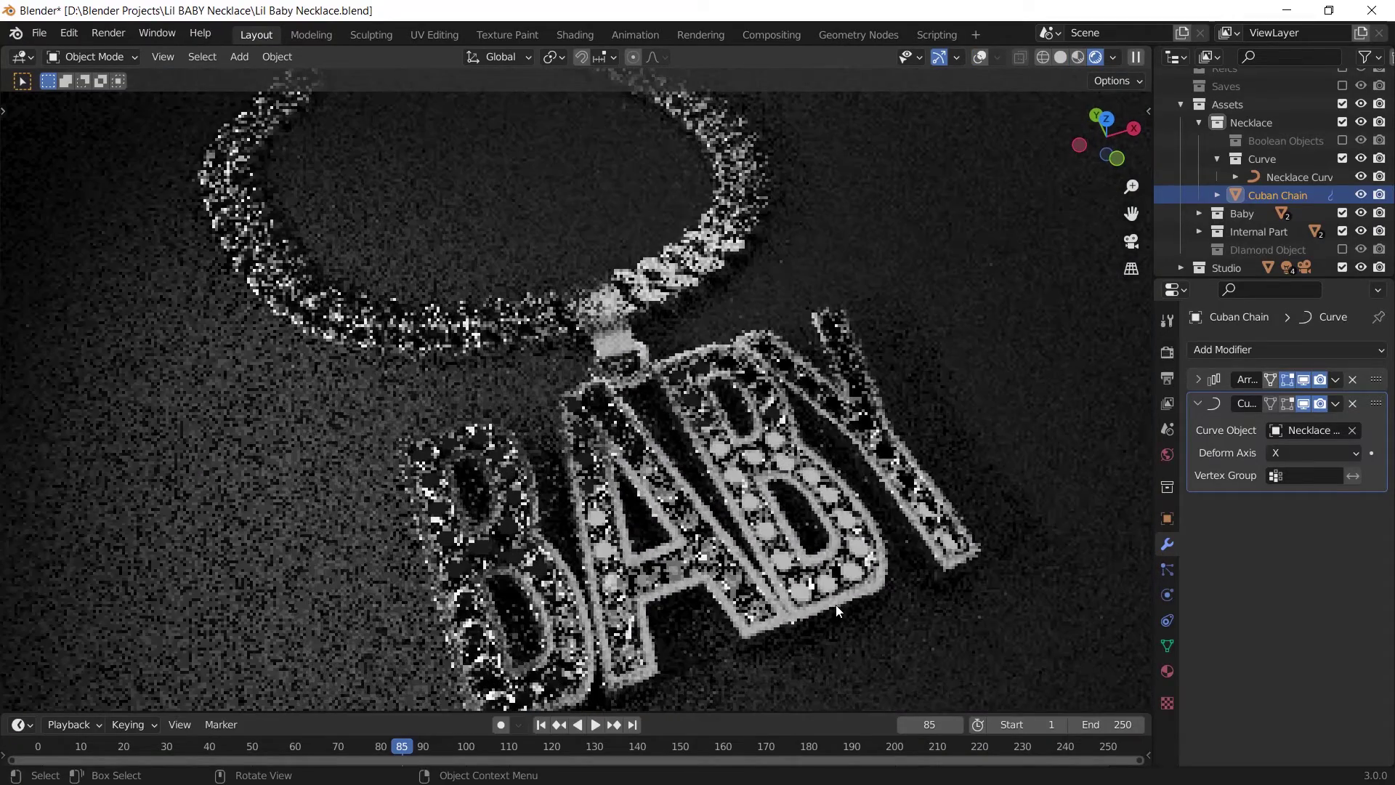
{"action": "left_click", "coordinate": [836, 604]}
{"action": "left_click", "coordinate": [1060, 58]}
{"action": "middle_click_drag", "start_coordinate": [900, 452], "coordinate": [876, 463]}
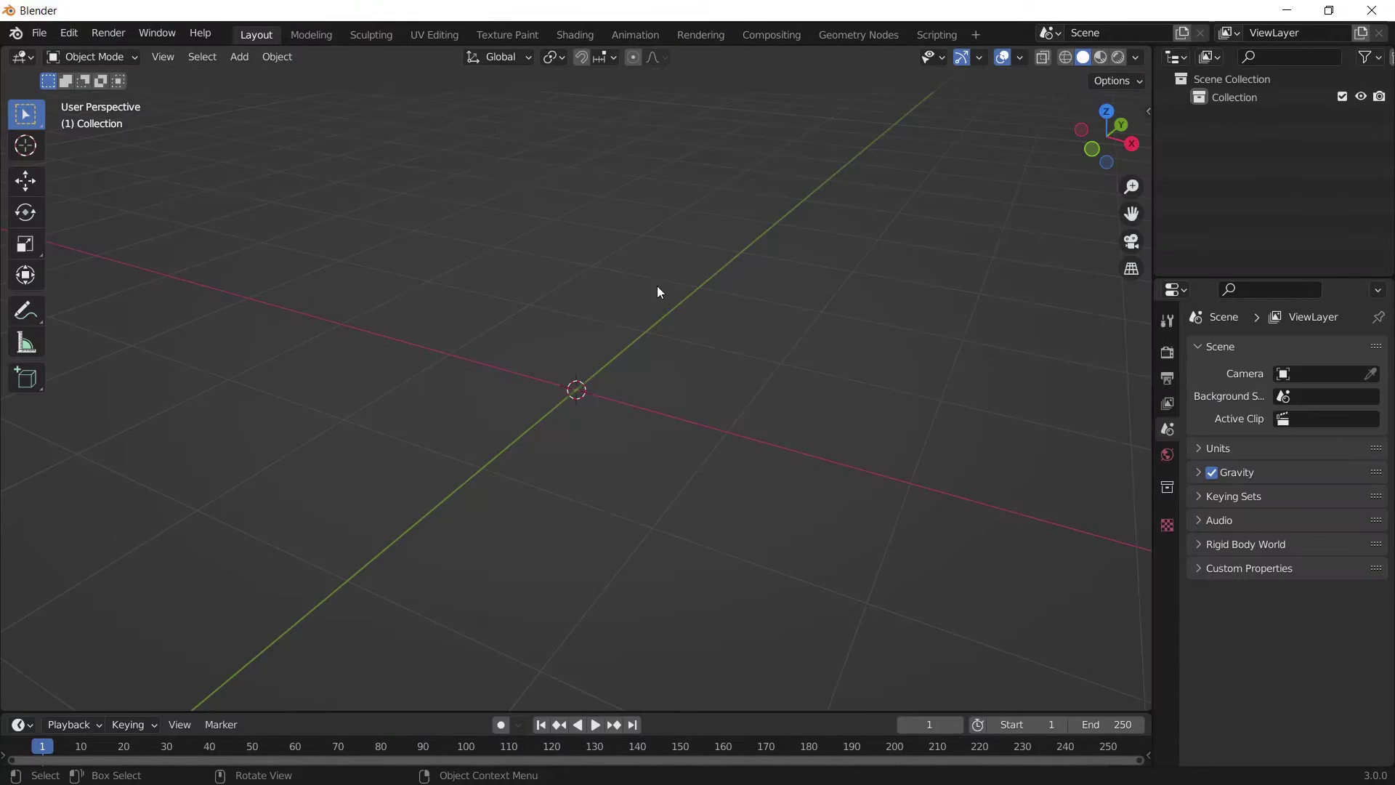
Step: Add a Bezier circle at the origin and enter Edit Mode on its control points
{"action": "key", "text": "shift"}
{"action": "key", "text": "shift+a"}
{"action": "mouse_move", "coordinate": [738, 329]}
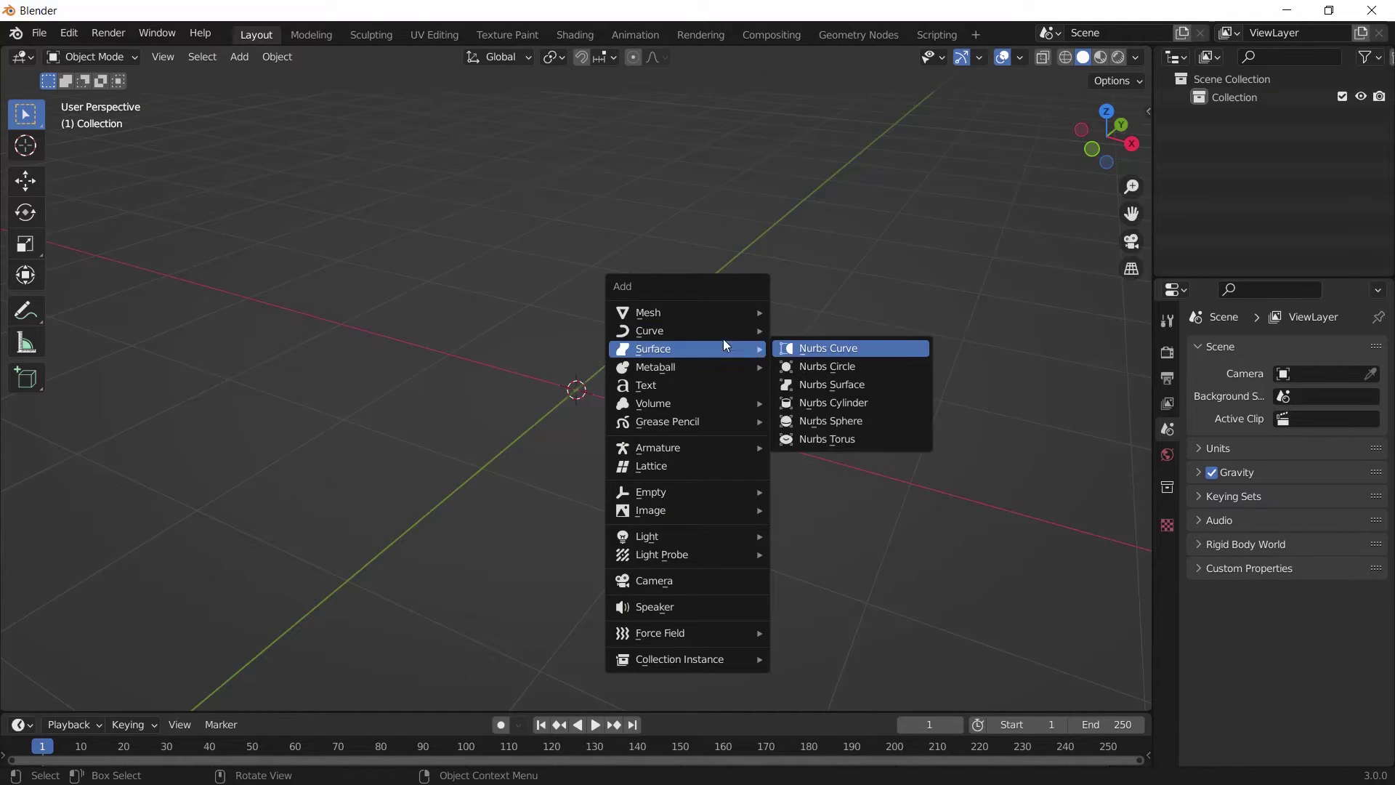
{"action": "left_click", "coordinate": [812, 349]}
{"action": "scroll", "coordinate": [734, 377], "scroll_direction": "up", "scroll_amount": 3}
{"action": "scroll", "coordinate": [735, 374], "scroll_direction": "down", "scroll_amount": 2}
{"action": "key", "text": "Tab"}
{"action": "mouse_move", "coordinate": [831, 539]}
{"action": "middle_mouse_down"}
{"action": "mouse_move", "coordinate": [806, 538]}
{"action": "mouse_move", "coordinate": [815, 521]}
{"action": "middle_mouse_up"}
Step: Rotate the bottom control point's handle 60° around X
{"action": "middle_click_drag", "start_coordinate": [621, 477], "coordinate": [625, 528]}
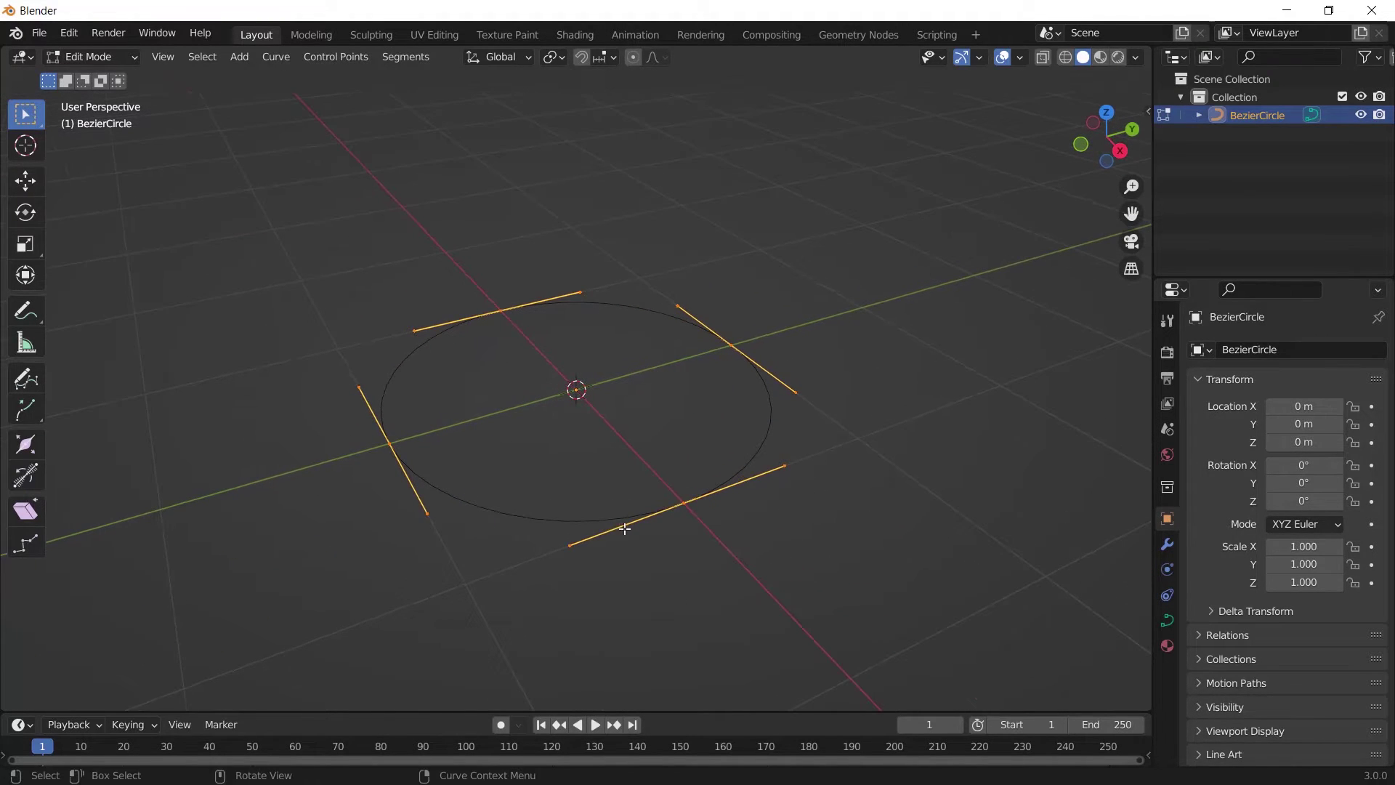
{"action": "left_click_drag", "start_coordinate": [503, 460], "coordinate": [890, 595]}
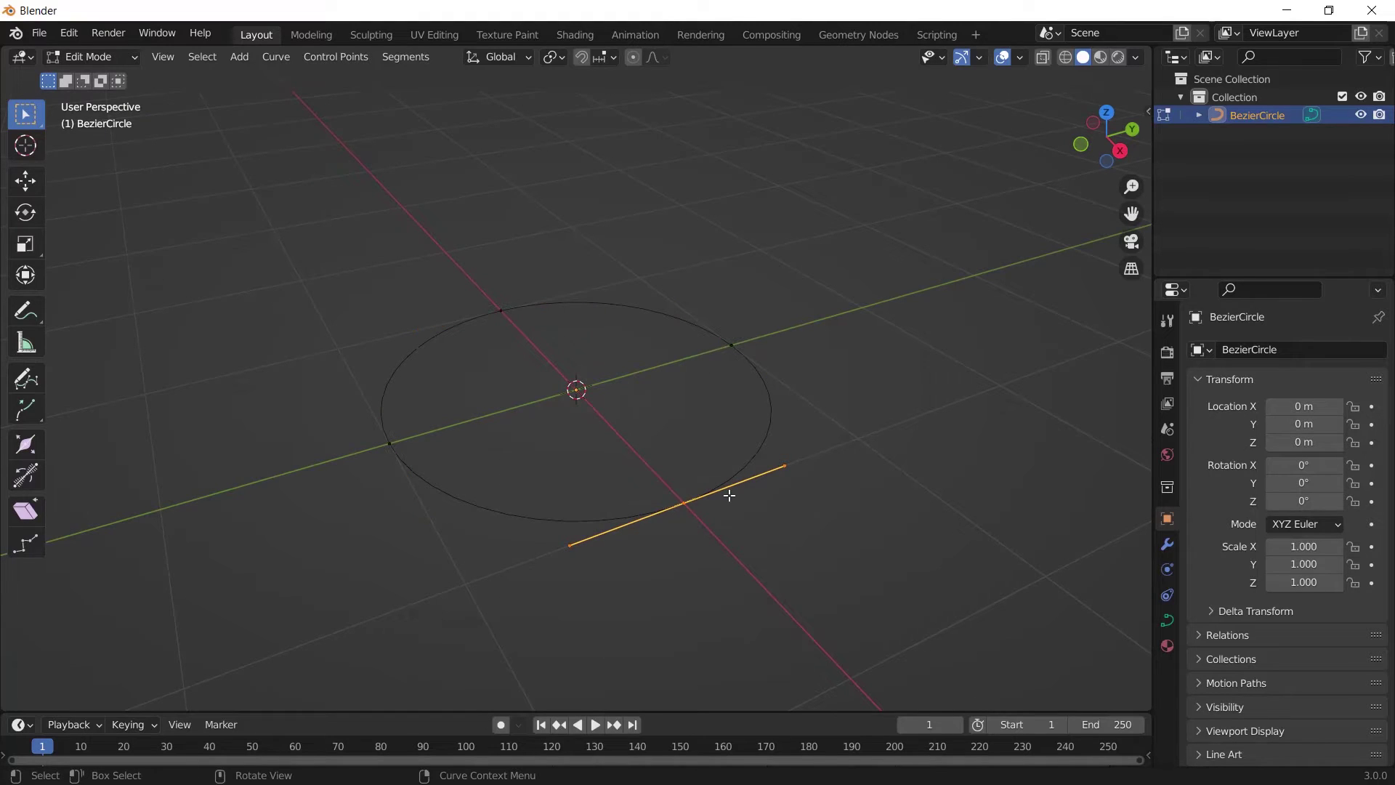
{"action": "key", "text": "r"}
{"action": "type", "text": "x"}
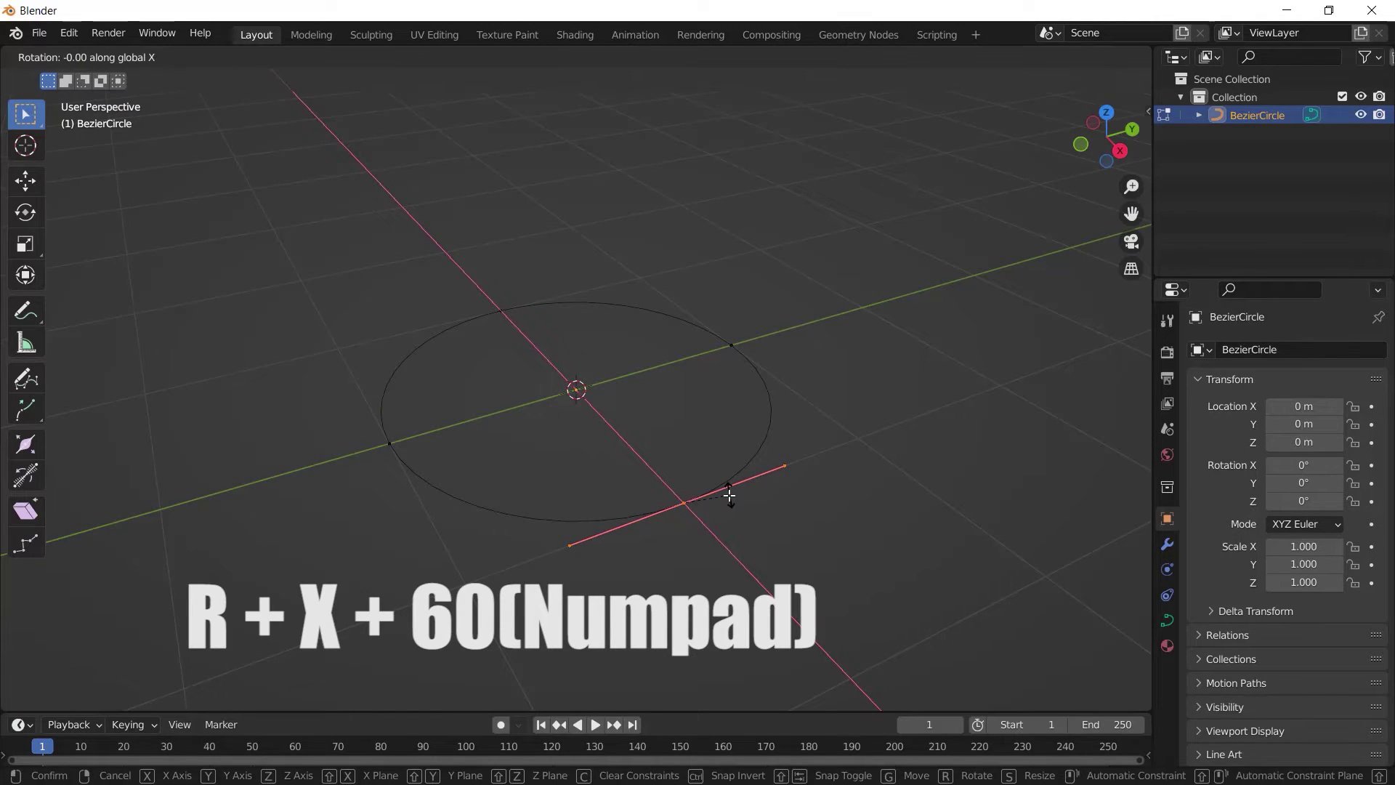
{"action": "type", "text": "60"}
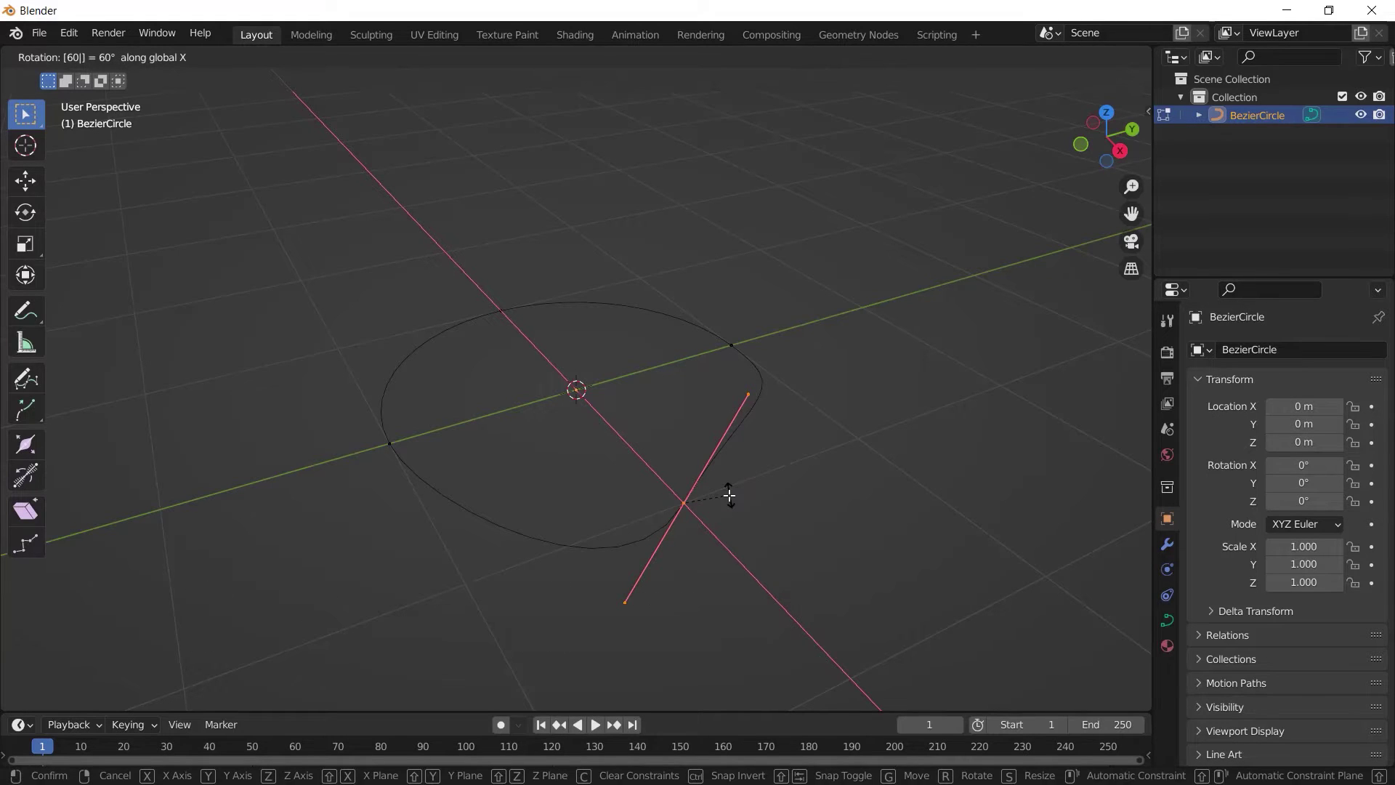
{"action": "key", "text": "Return"}
Step: Rotate the top control point's handle -60° around Y
{"action": "middle_click_drag", "start_coordinate": [741, 492], "coordinate": [672, 316]}
{"action": "left_click", "coordinate": [663, 277]}
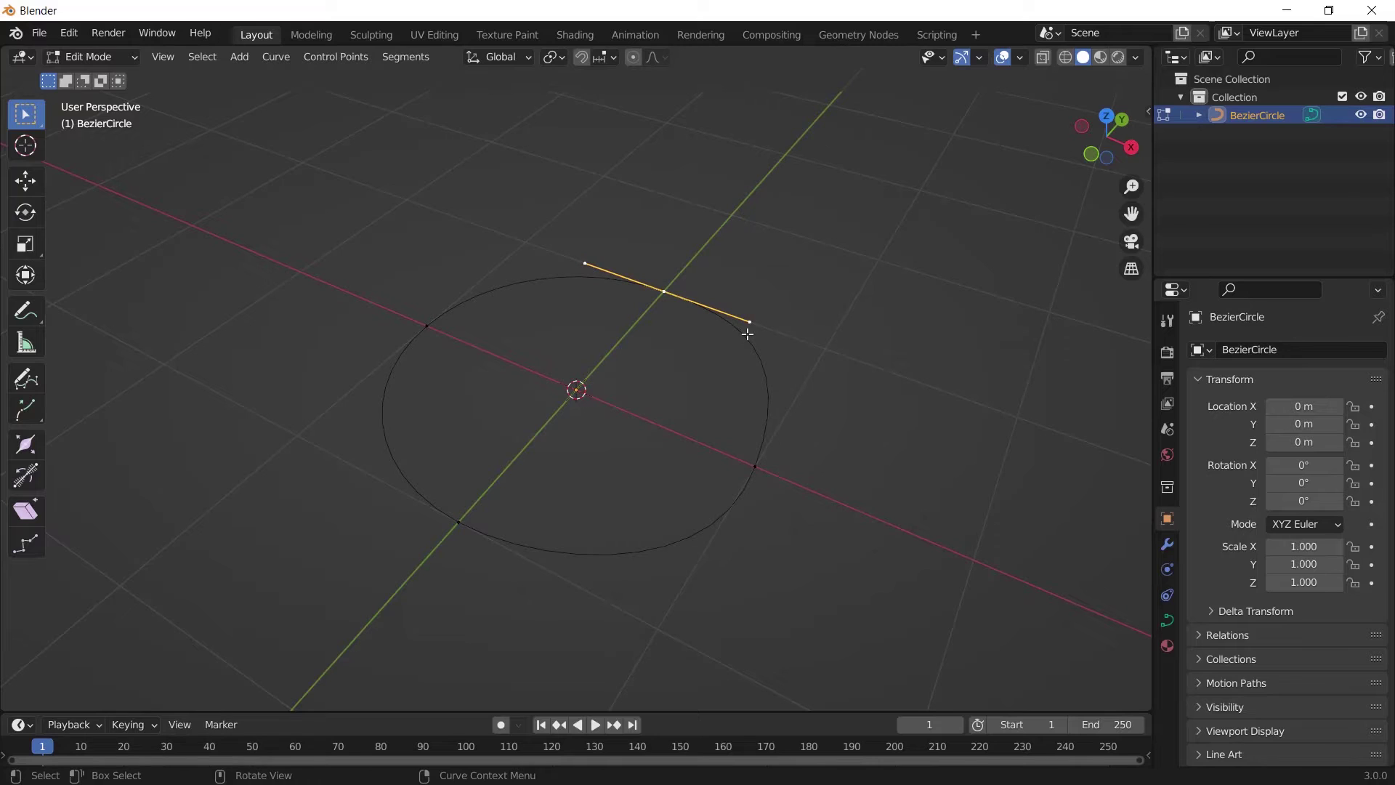
{"action": "key", "text": "r"}
{"action": "key", "text": "y"}
{"action": "type", "text": "-960"}
{"action": "key", "text": "Return"}
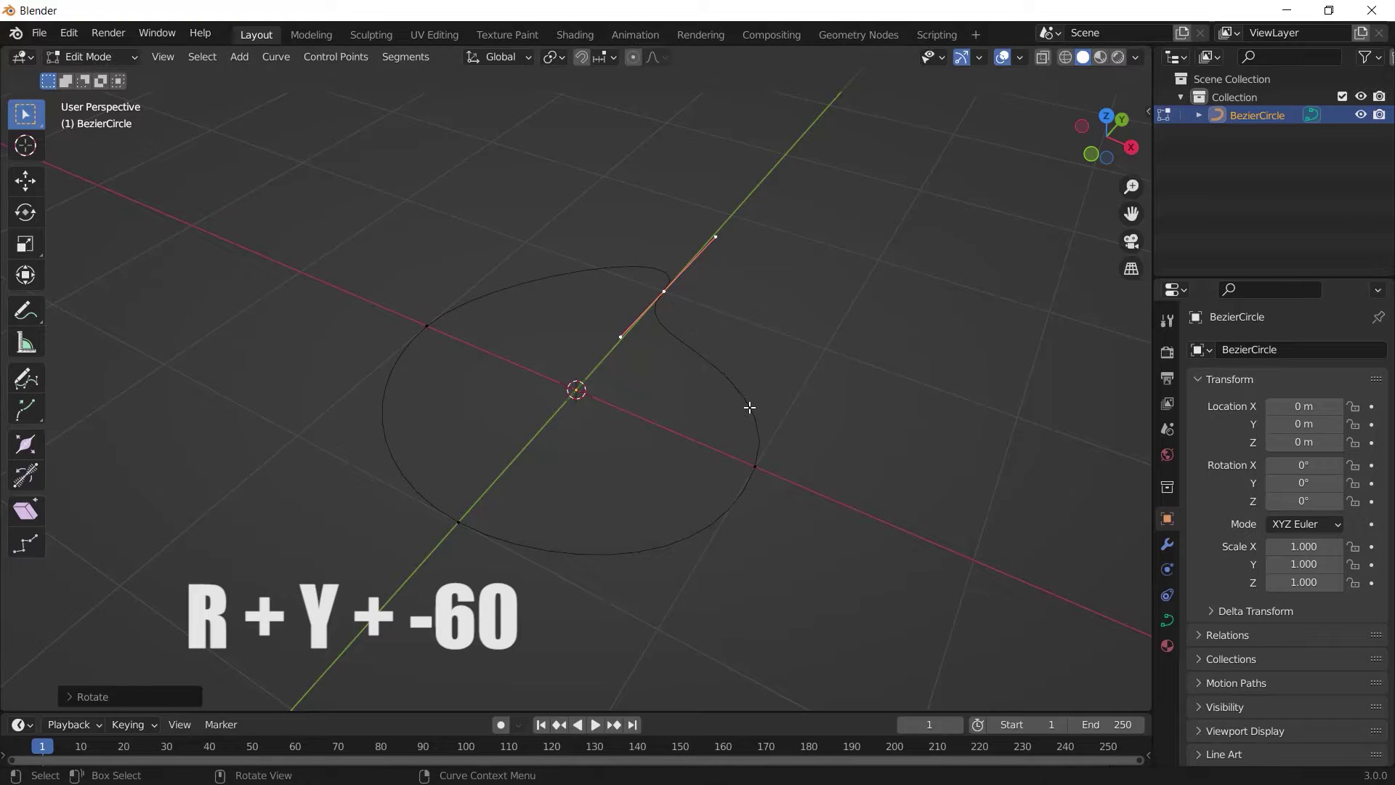
{"action": "type", "text": "r"}
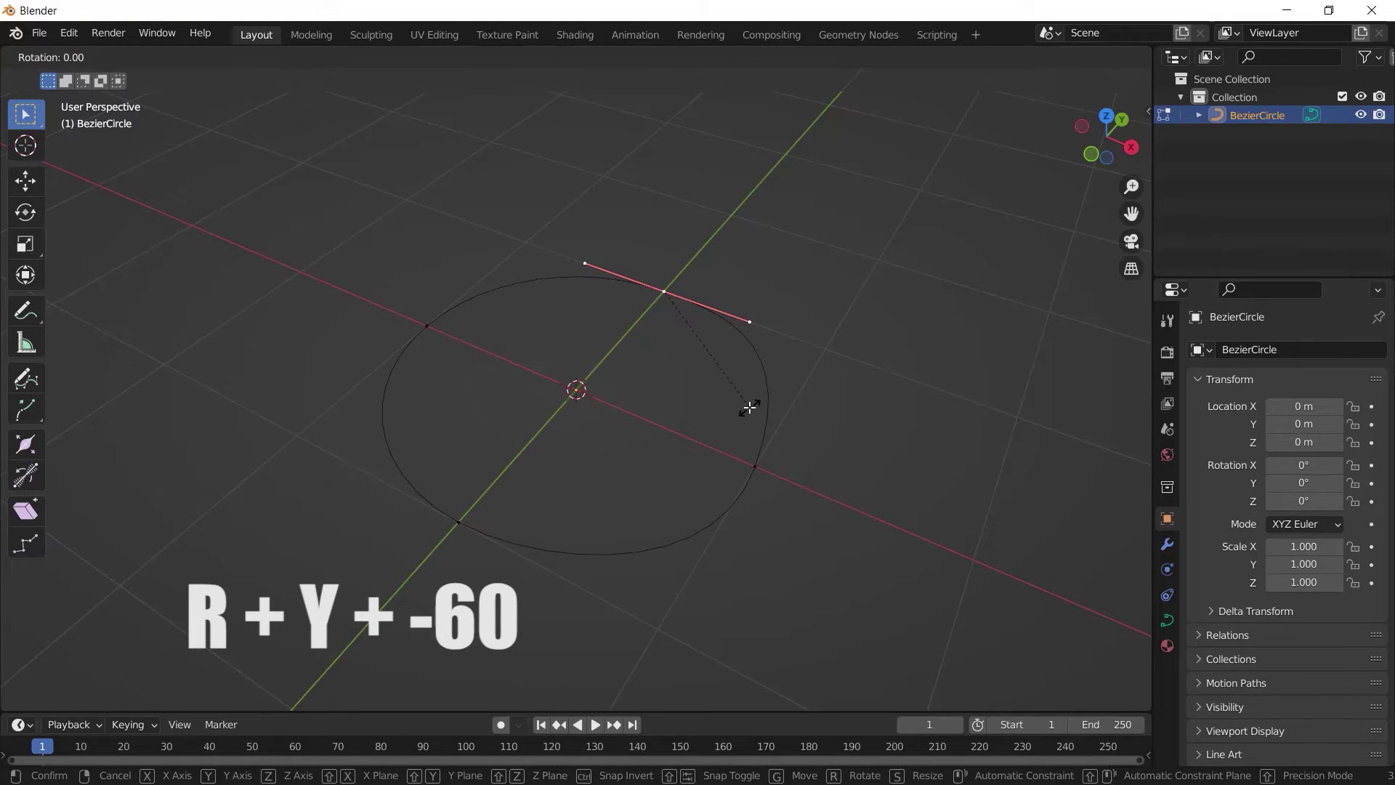
{"action": "type", "text": "y-60"}
{"action": "key", "text": "Return"}
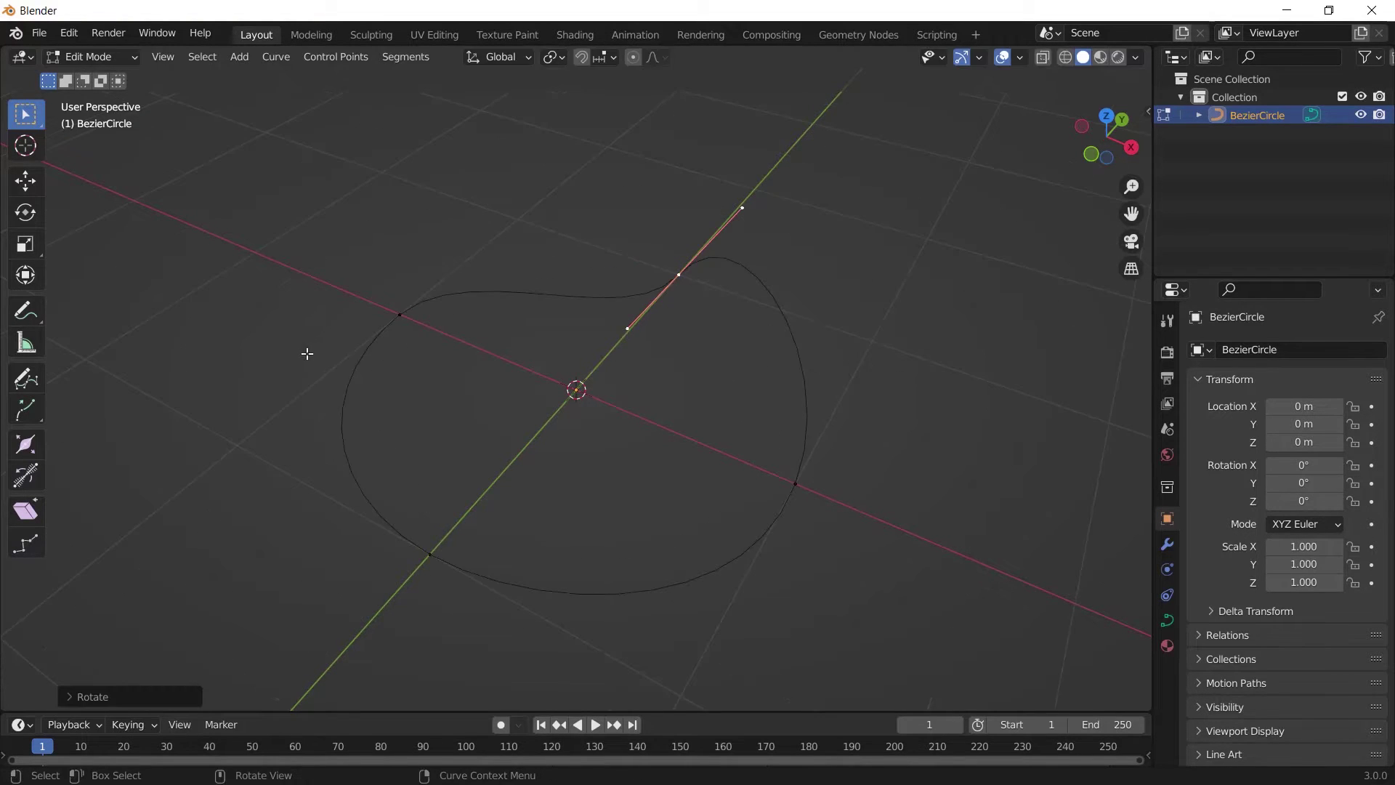
Step: Rotate the left point's handle -60° on X and the right point's 60° on Y, then undo once
{"action": "middle_click_drag", "start_coordinate": [307, 353], "coordinate": [465, 411]}
{"action": "left_click", "coordinate": [348, 479]}
{"action": "middle_click_drag", "start_coordinate": [348, 476], "coordinate": [470, 451]}
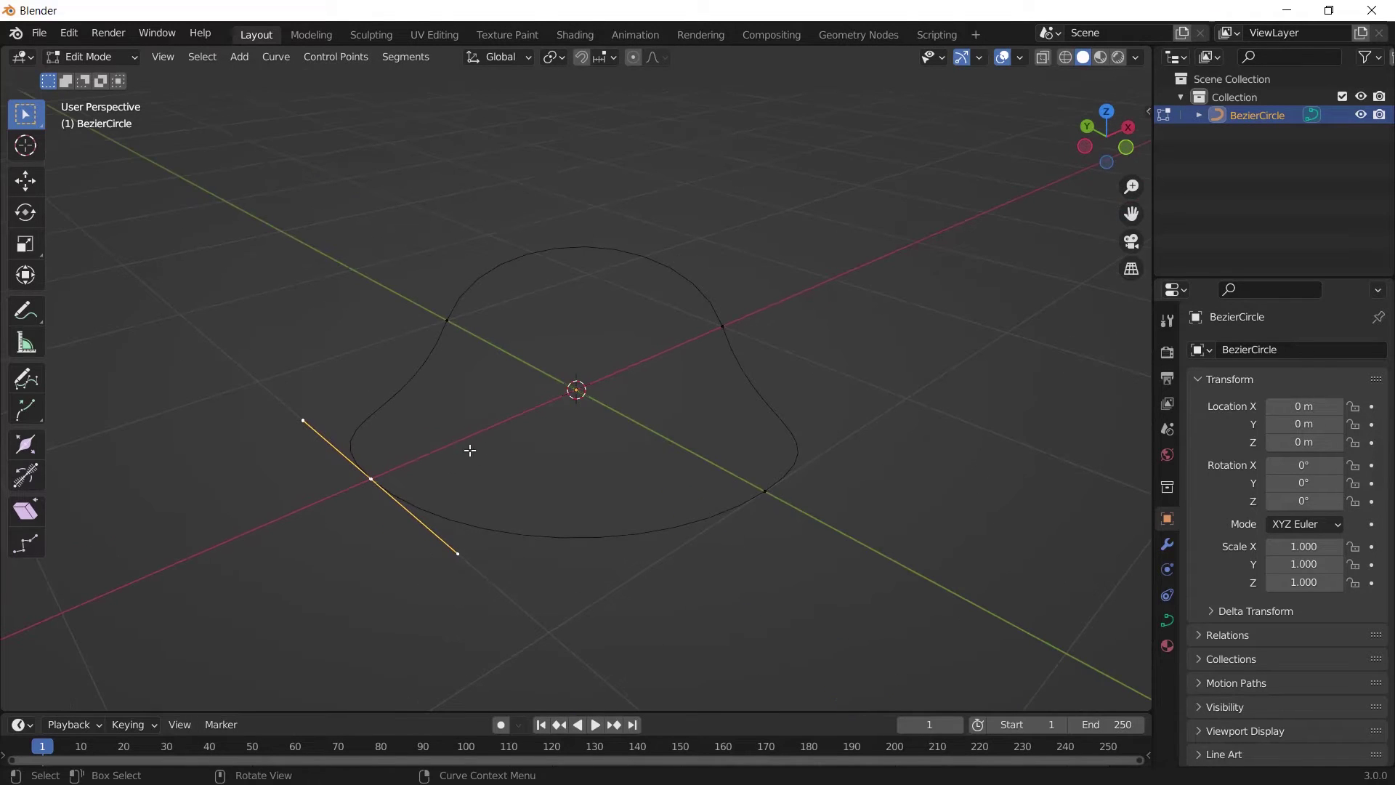
{"action": "type", "text": "rx"}
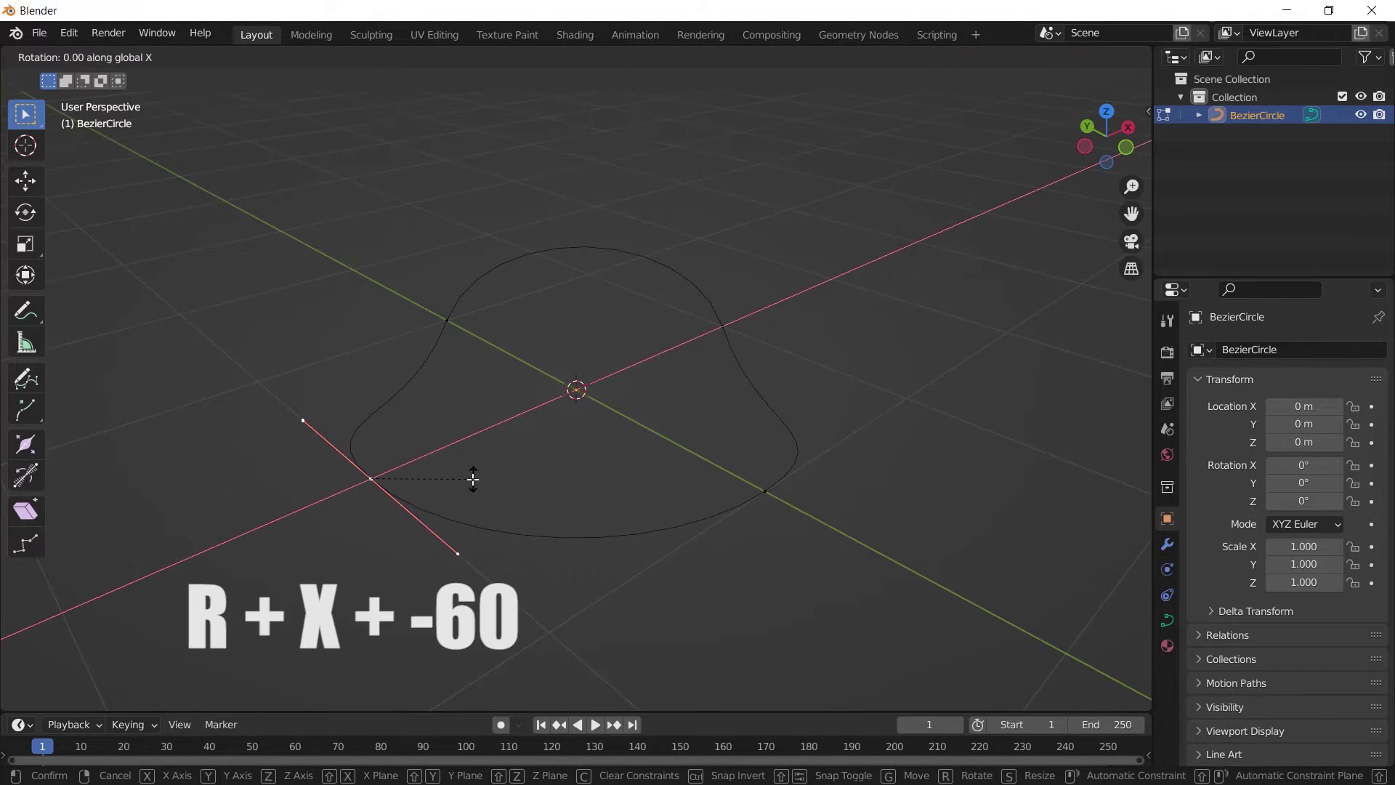
{"action": "type", "text": "-60"}
{"action": "key", "text": "Return"}
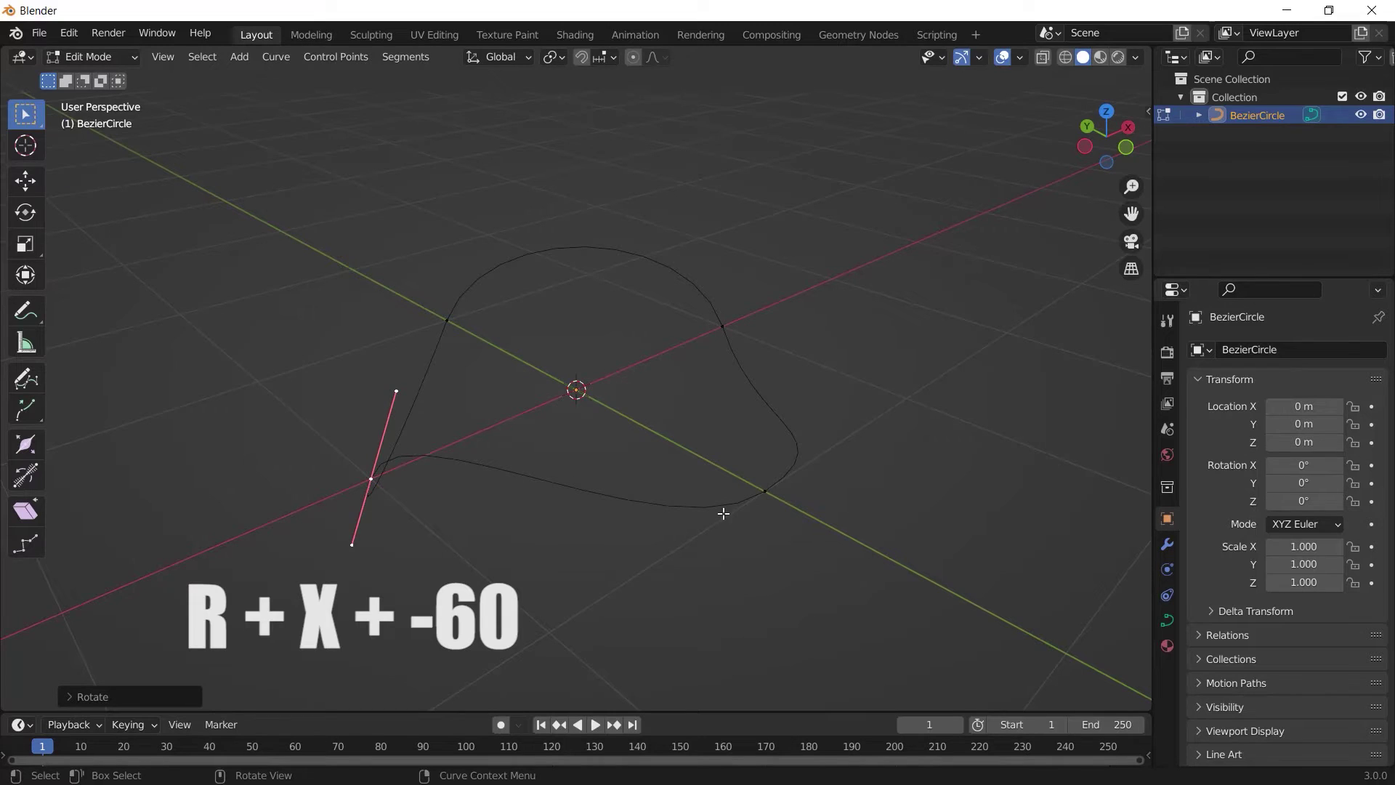
{"action": "left_click", "coordinate": [765, 491]}
{"action": "type", "text": "ry60"}
{"action": "key", "text": "Return"}
{"action": "middle_click_drag", "start_coordinate": [676, 476], "coordinate": [764, 433]}
{"action": "key", "text": "ctrl+z"}
Step: Back in Object Mode, set the curve's Geometry Bevel Depth to 0.25 m
{"action": "key", "text": "Tab"}
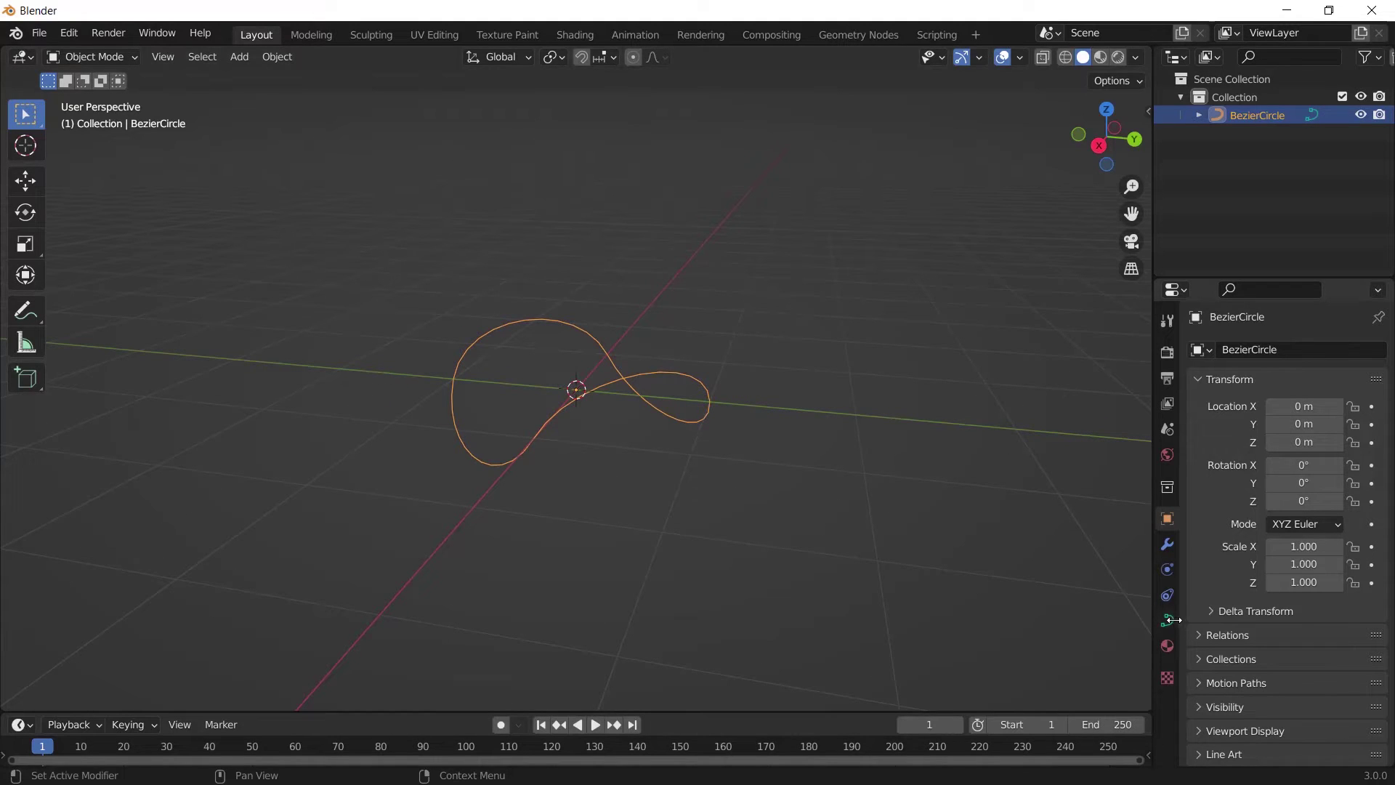
{"action": "left_click", "coordinate": [1166, 622]}
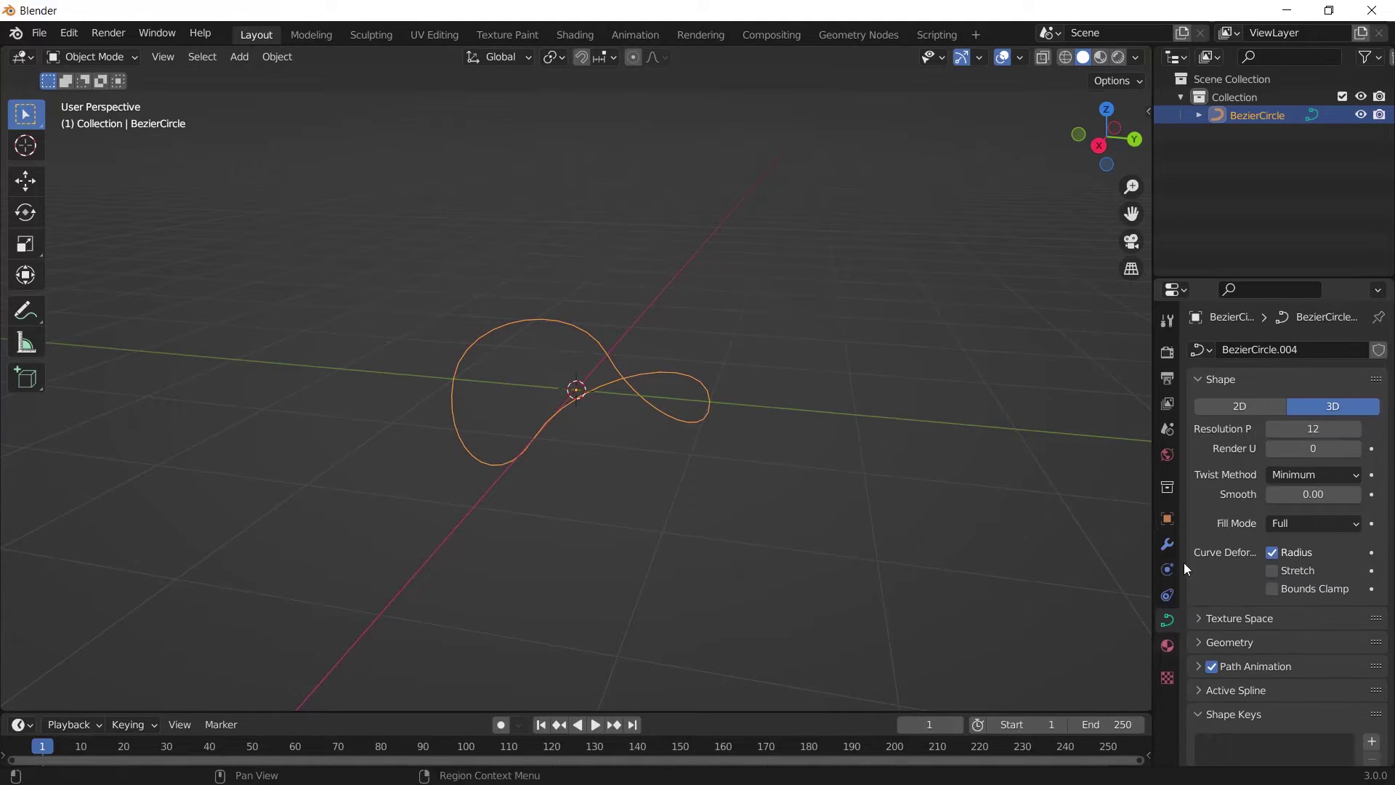
{"action": "scroll", "coordinate": [1275, 465], "scroll_direction": "down", "scroll_amount": 2}
{"action": "scroll", "coordinate": [1230, 584], "scroll_direction": "down", "scroll_amount": 1}
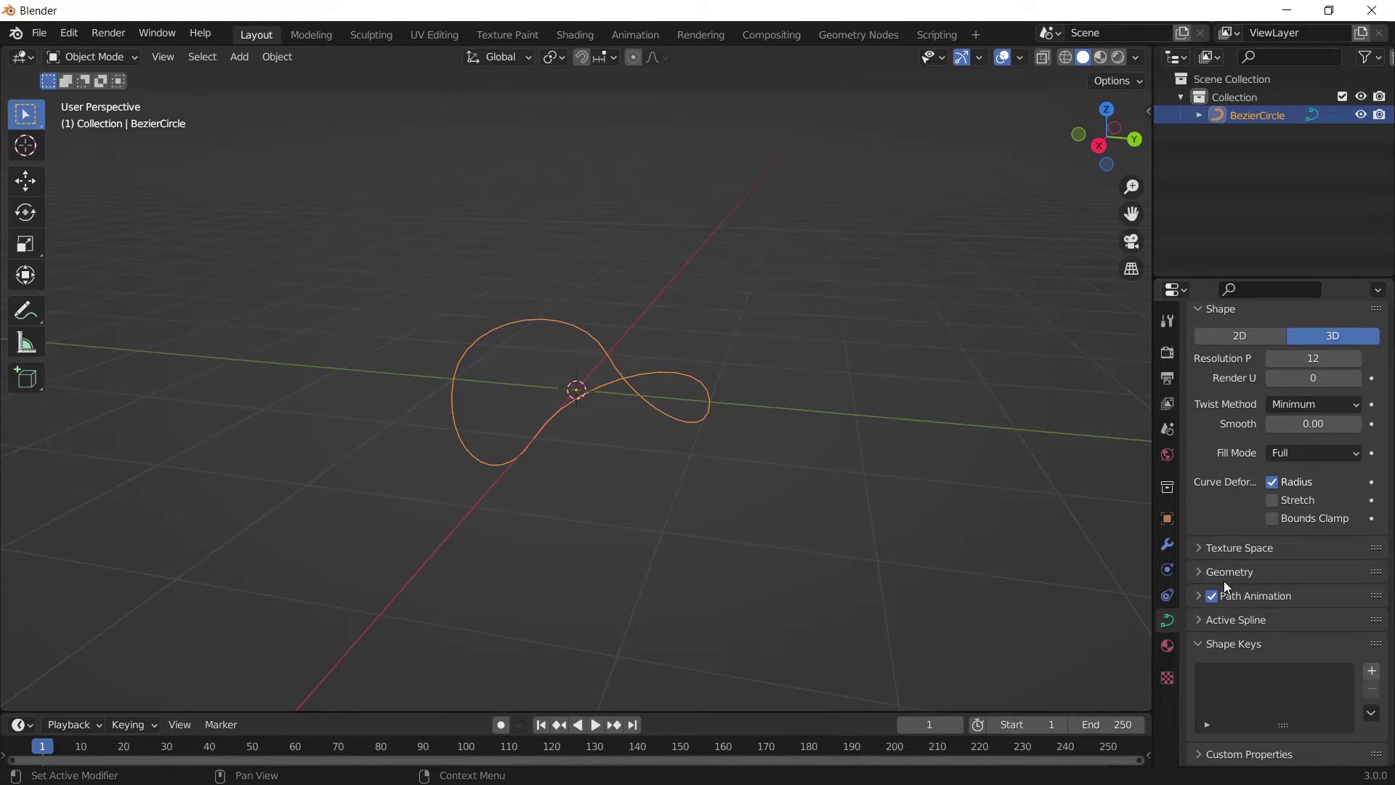
{"action": "left_click", "coordinate": [1227, 573]}
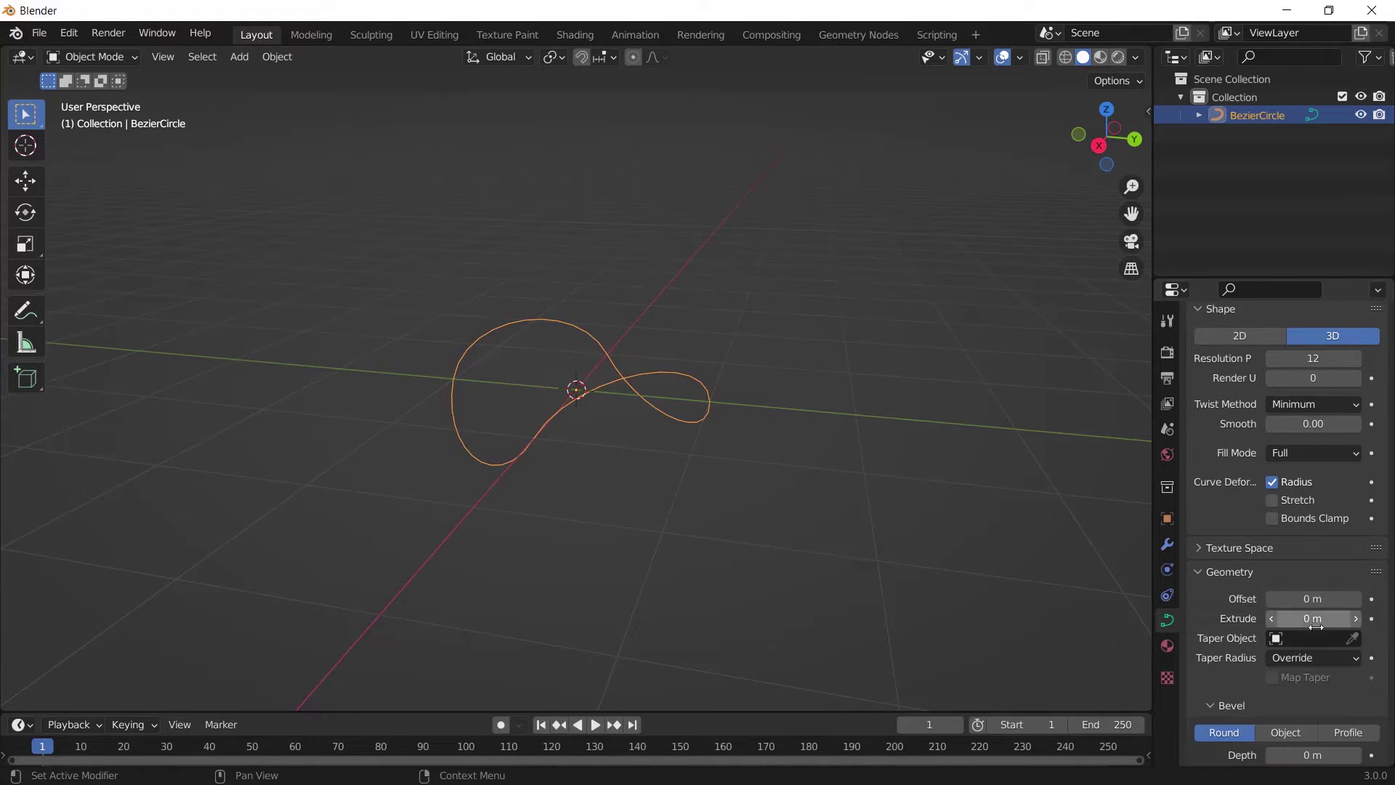
{"action": "scroll", "coordinate": [1246, 670], "scroll_direction": "down", "scroll_amount": 2}
{"action": "scroll", "coordinate": [1246, 669], "scroll_direction": "down", "scroll_amount": 5}
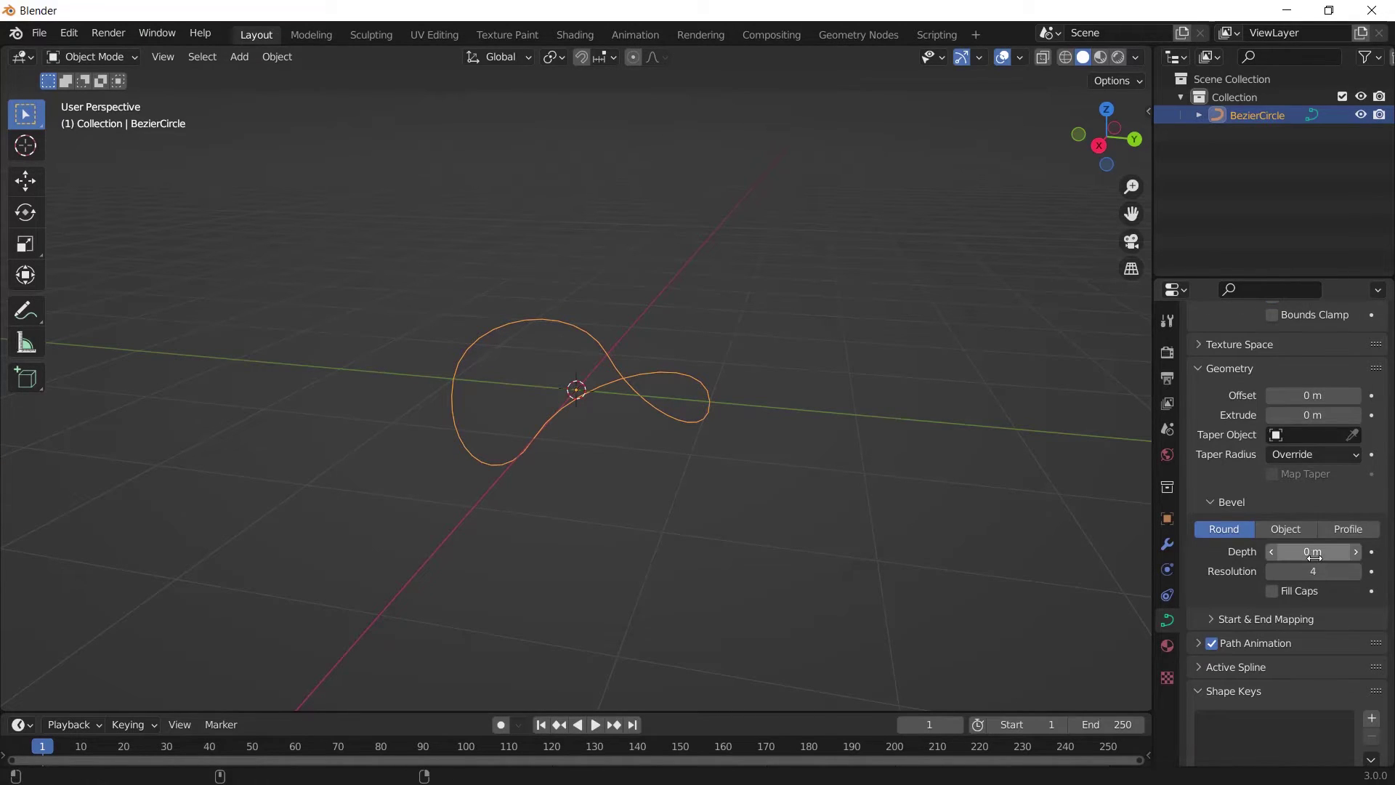
{"action": "left_click_drag", "start_coordinate": [1311, 551], "coordinate": [1351, 552]}
{"action": "middle_click_drag", "start_coordinate": [655, 509], "coordinate": [979, 485]}
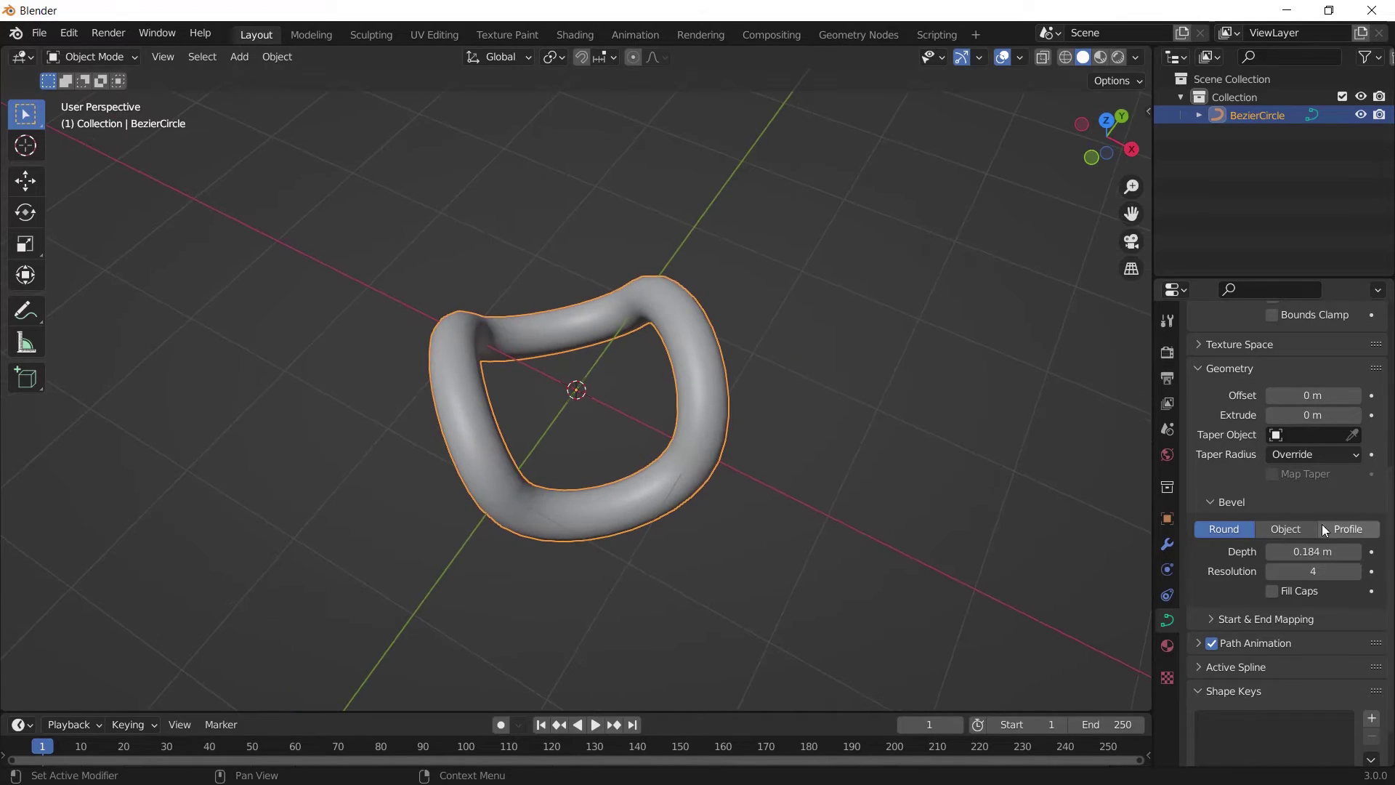
{"action": "left_click", "coordinate": [1313, 551]}
{"action": "type", "text": "0.25"}
{"action": "key", "text": "Return"}
Step: Set Bevel Resolution to 12 and Shape Resolution Preview to 24
{"action": "middle_click_drag", "start_coordinate": [445, 464], "coordinate": [678, 396]}
{"action": "scroll", "coordinate": [678, 395], "scroll_direction": "up", "scroll_amount": 3}
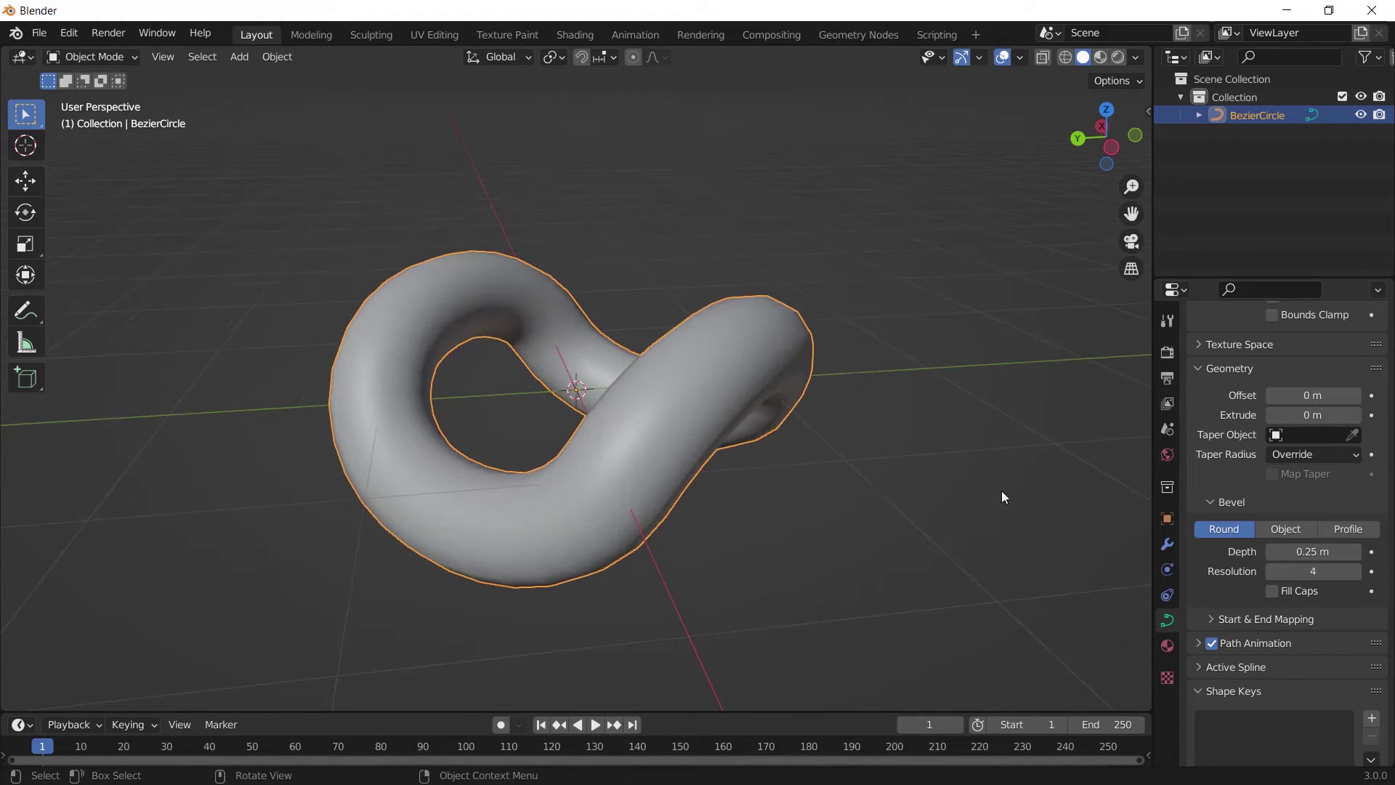
{"action": "left_click", "coordinate": [1280, 572]}
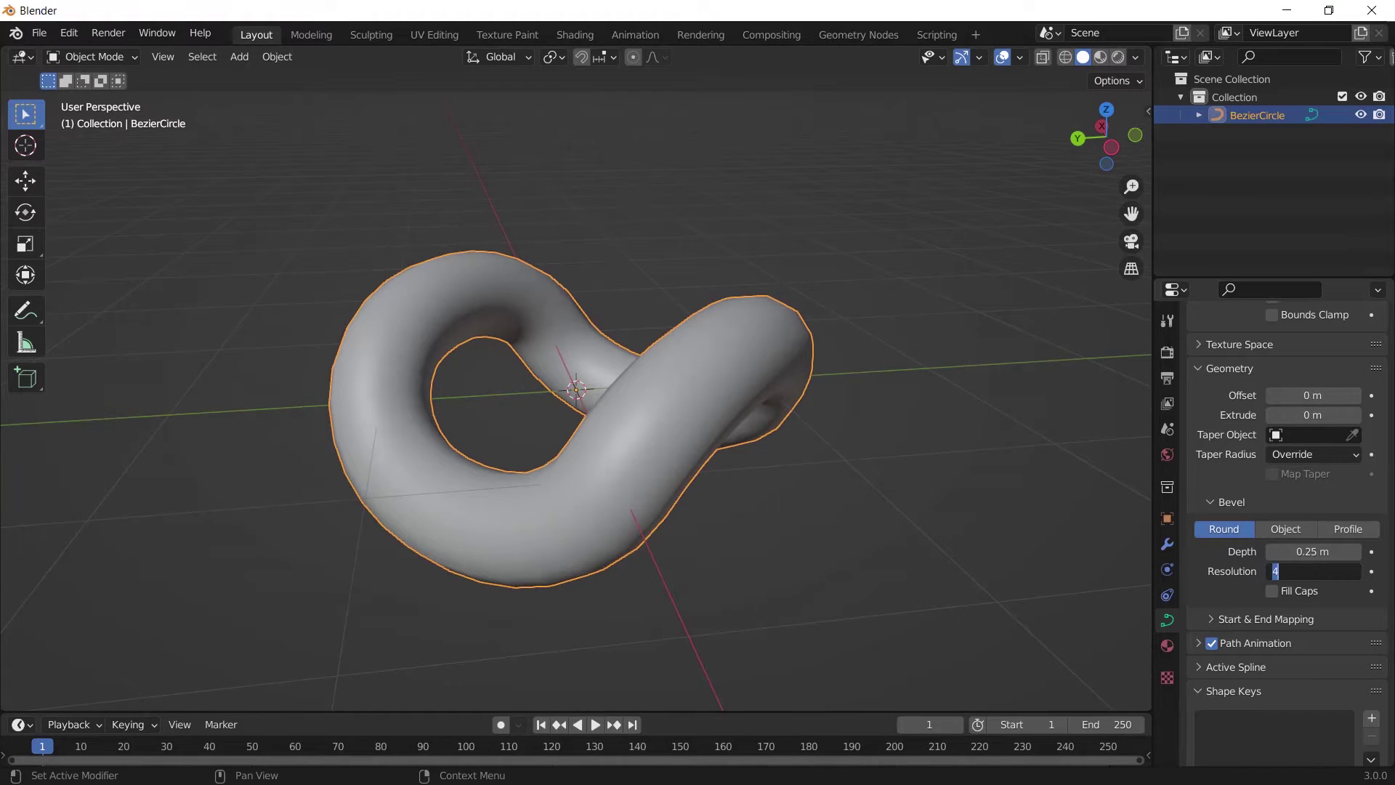
{"action": "type", "text": "12"}
{"action": "key", "text": "Return"}
{"action": "scroll", "coordinate": [1315, 513], "scroll_direction": "up", "scroll_amount": 4}
{"action": "scroll", "coordinate": [1315, 515], "scroll_direction": "up", "scroll_amount": 3}
{"action": "left_click", "coordinate": [1314, 358]}
{"action": "type", "text": "24"}
{"action": "key", "text": "Return"}
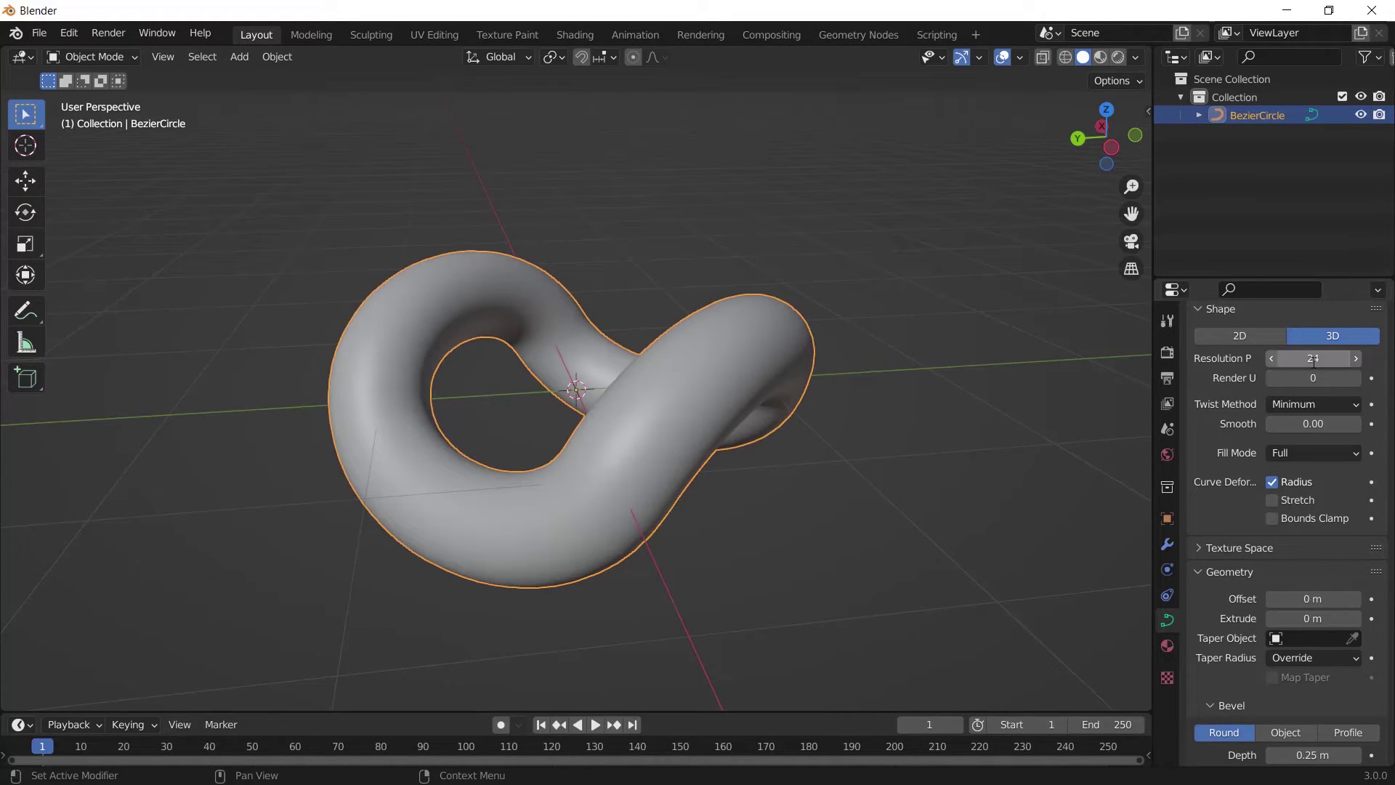
{"action": "scroll", "coordinate": [1250, 405], "scroll_direction": "up", "scroll_amount": 2}
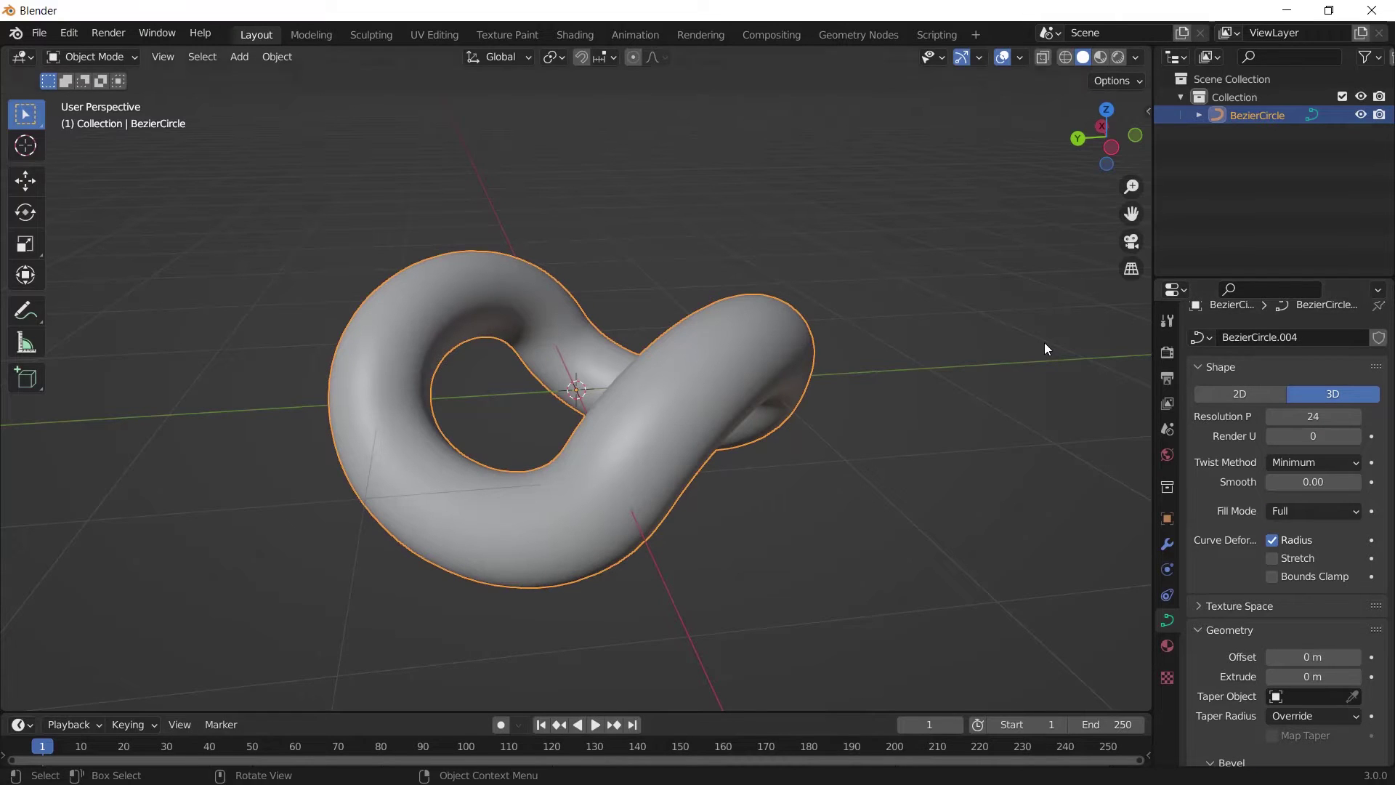
{"action": "middle_click_drag", "start_coordinate": [647, 295], "coordinate": [696, 330]}
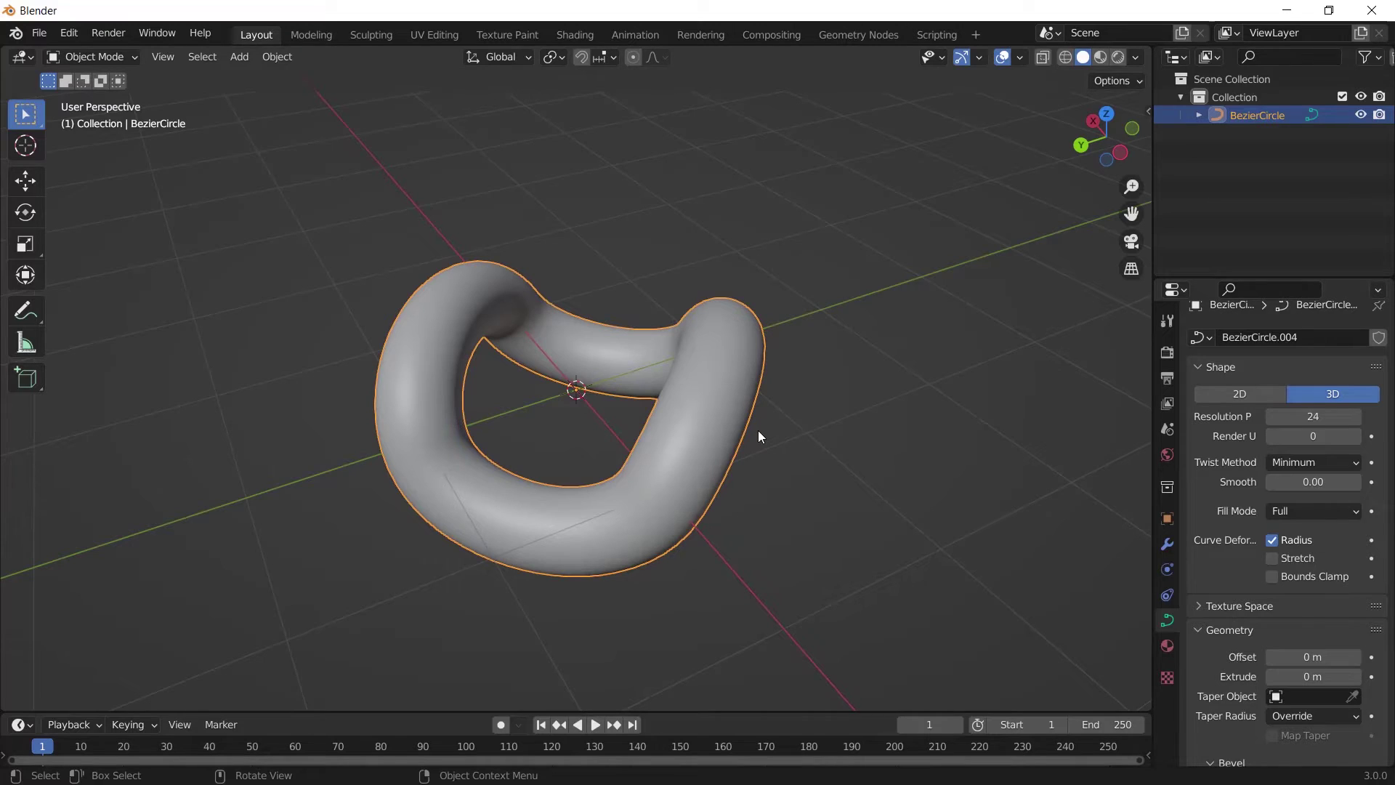
Step: Convert the beveled BezierCircle to a mesh via F3 'convert' and Object ▸ Convert ▸ Mesh
{"action": "key", "text": "F3"}
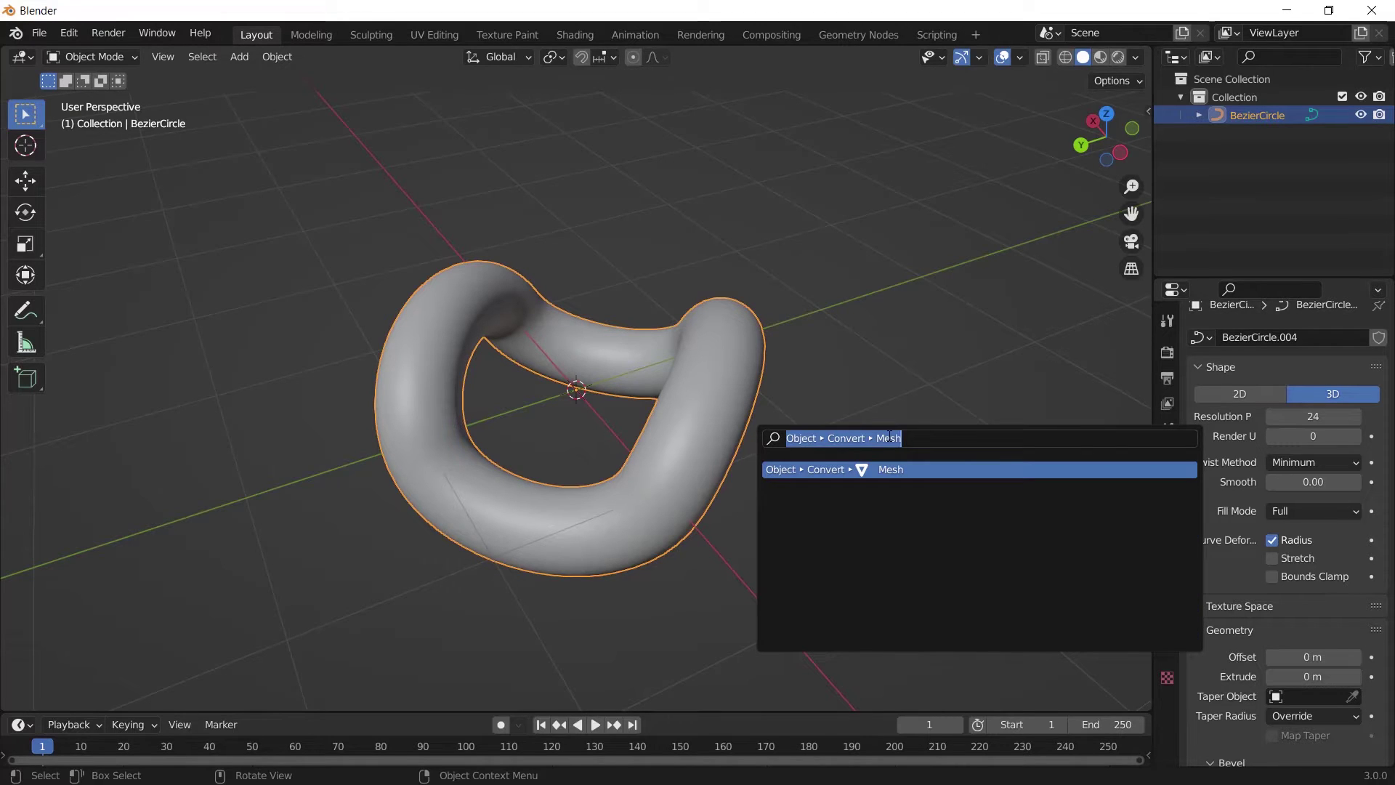
{"action": "type", "text": "جزرخ"}
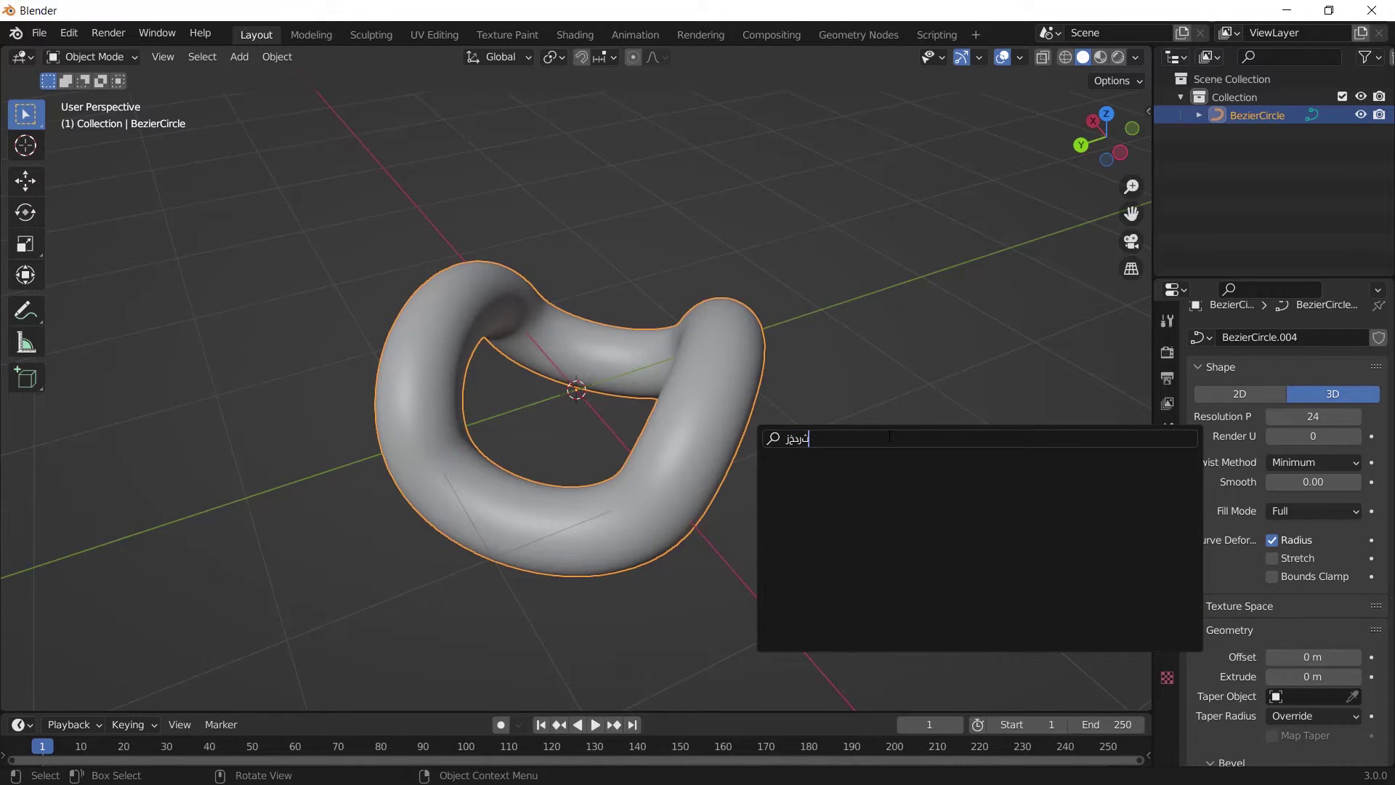
{"action": "key", "text": "BackSpace"}
{"action": "key", "text": "BackSpace"}
{"action": "type", "text": "con"}
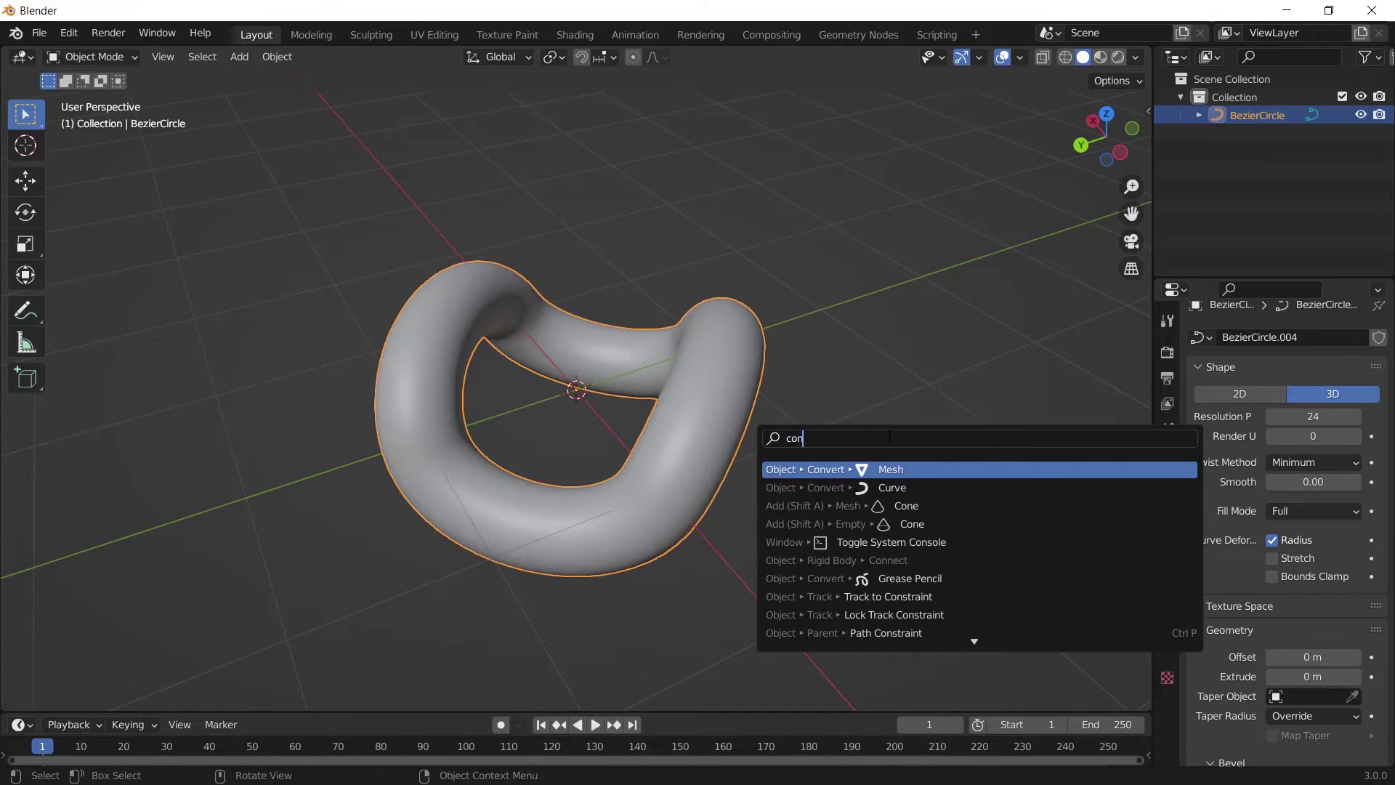
{"action": "type", "text": "ve"}
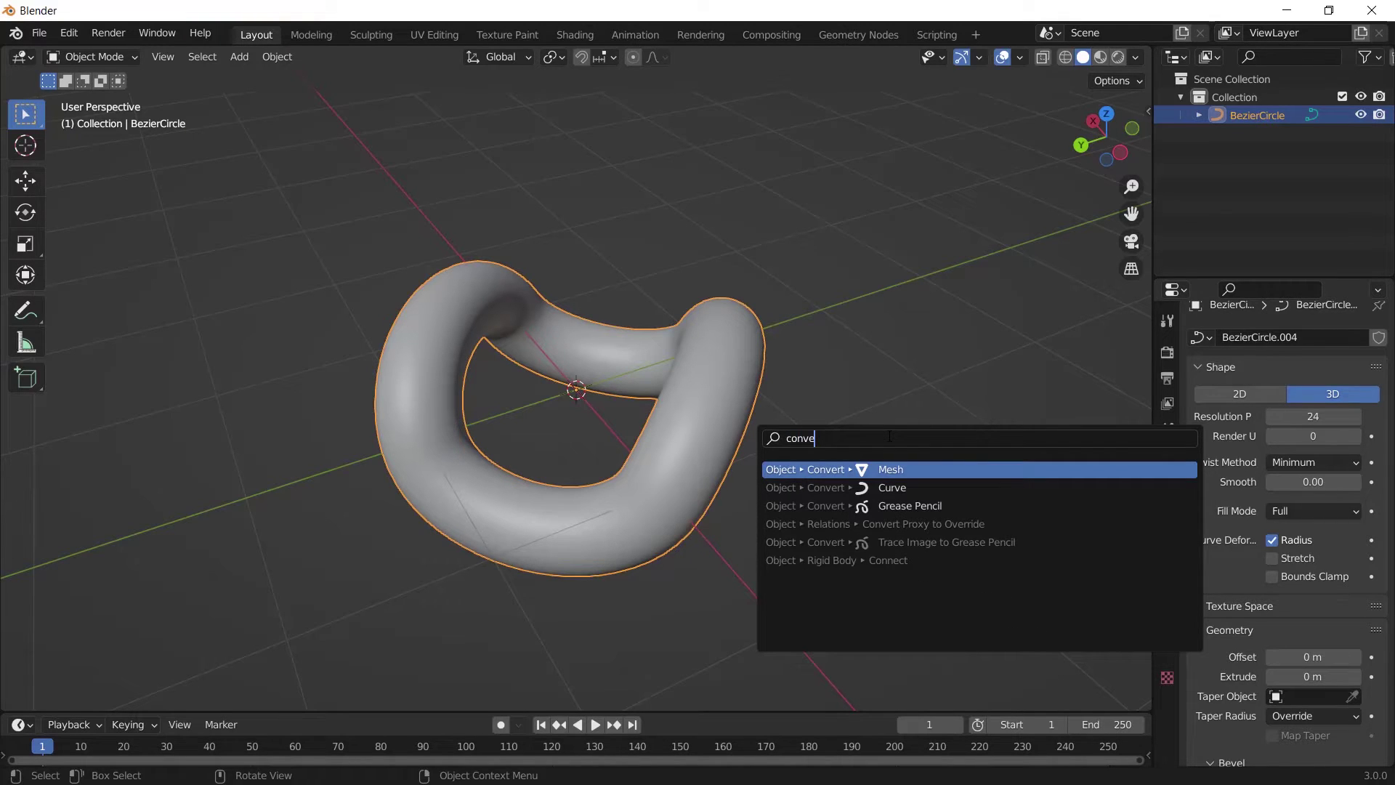
{"action": "key", "text": "Return"}
{"action": "left_click", "coordinate": [277, 57]}
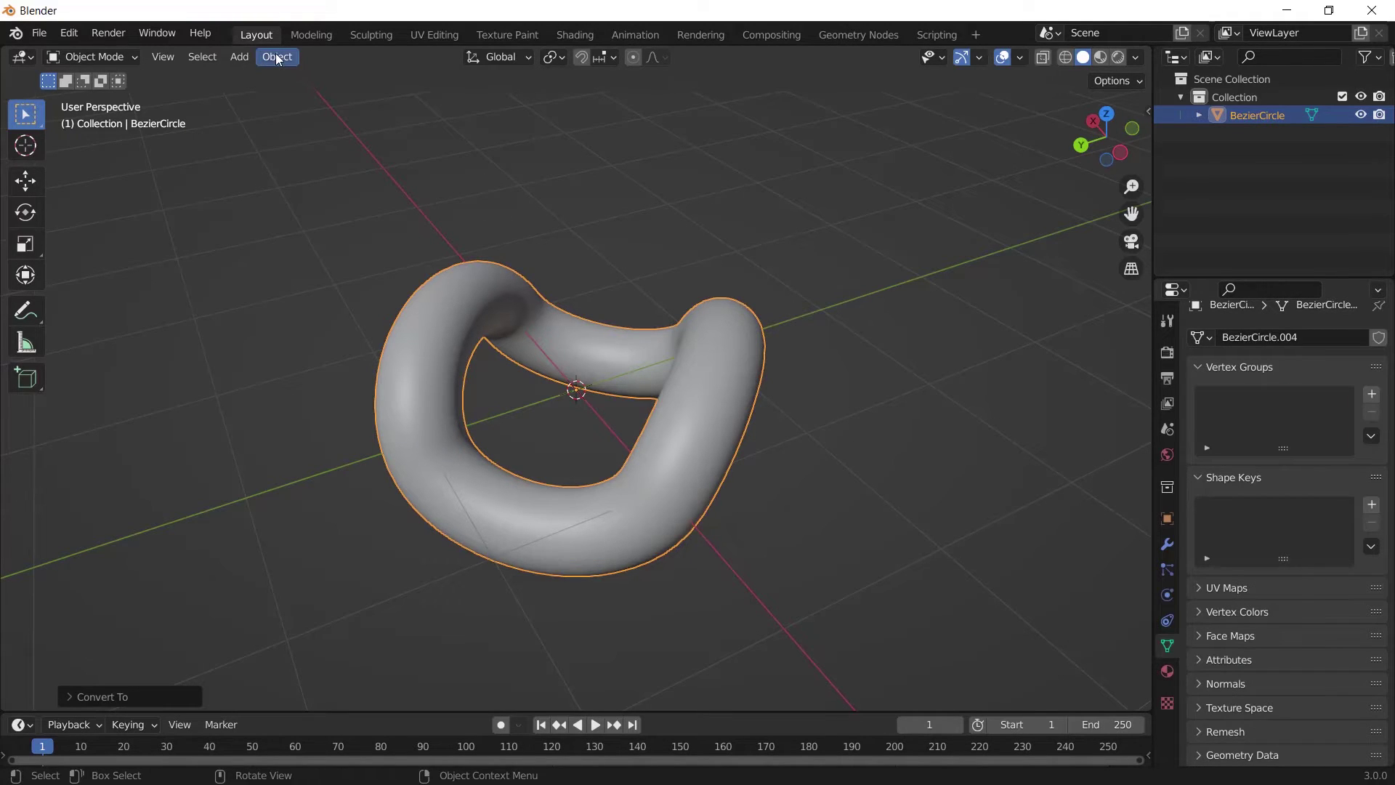
{"action": "mouse_move", "coordinate": [294, 552]}
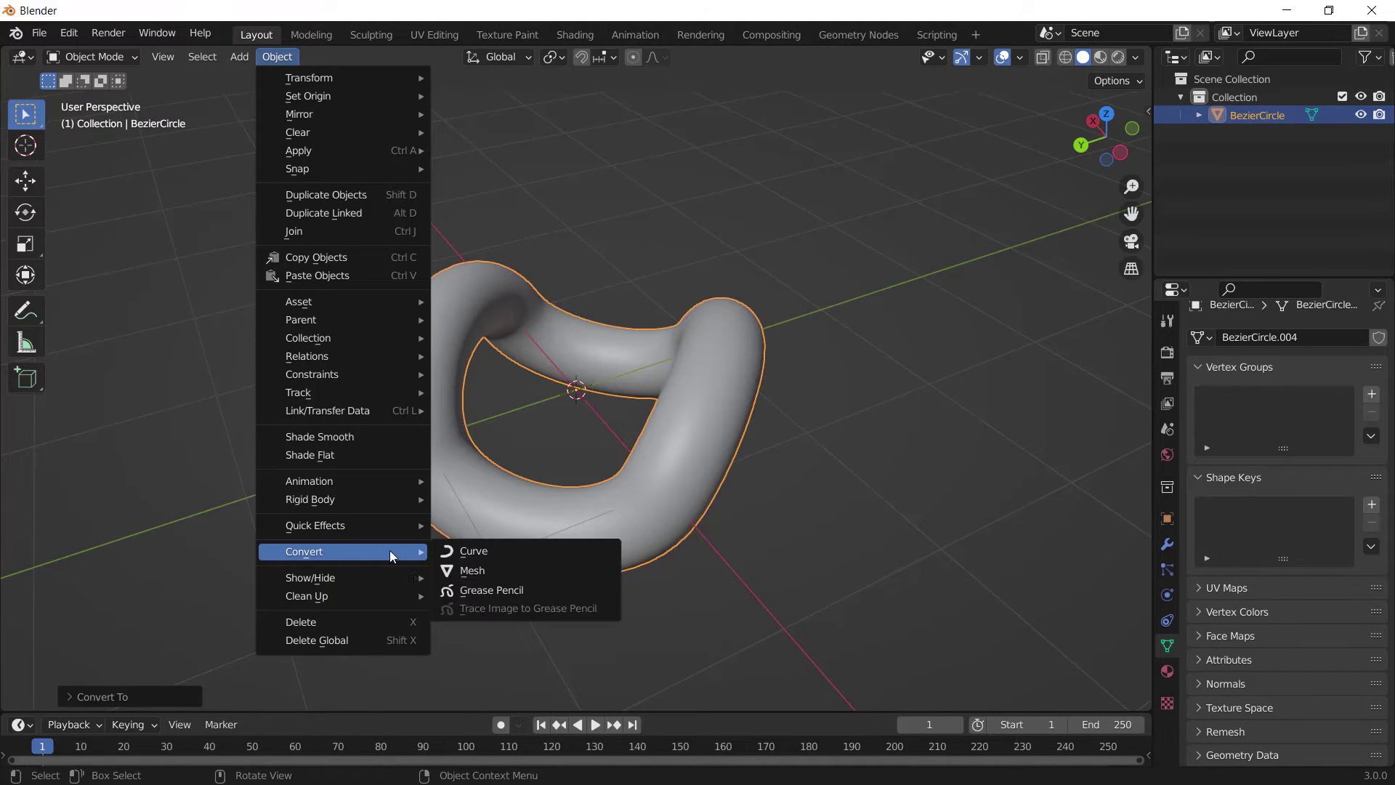
{"action": "left_click", "coordinate": [467, 572]}
Step: Add a cube and scale it up to enclose the ring
{"action": "middle_click_drag", "start_coordinate": [688, 457], "coordinate": [812, 377]}
{"action": "key", "text": "shift+a"}
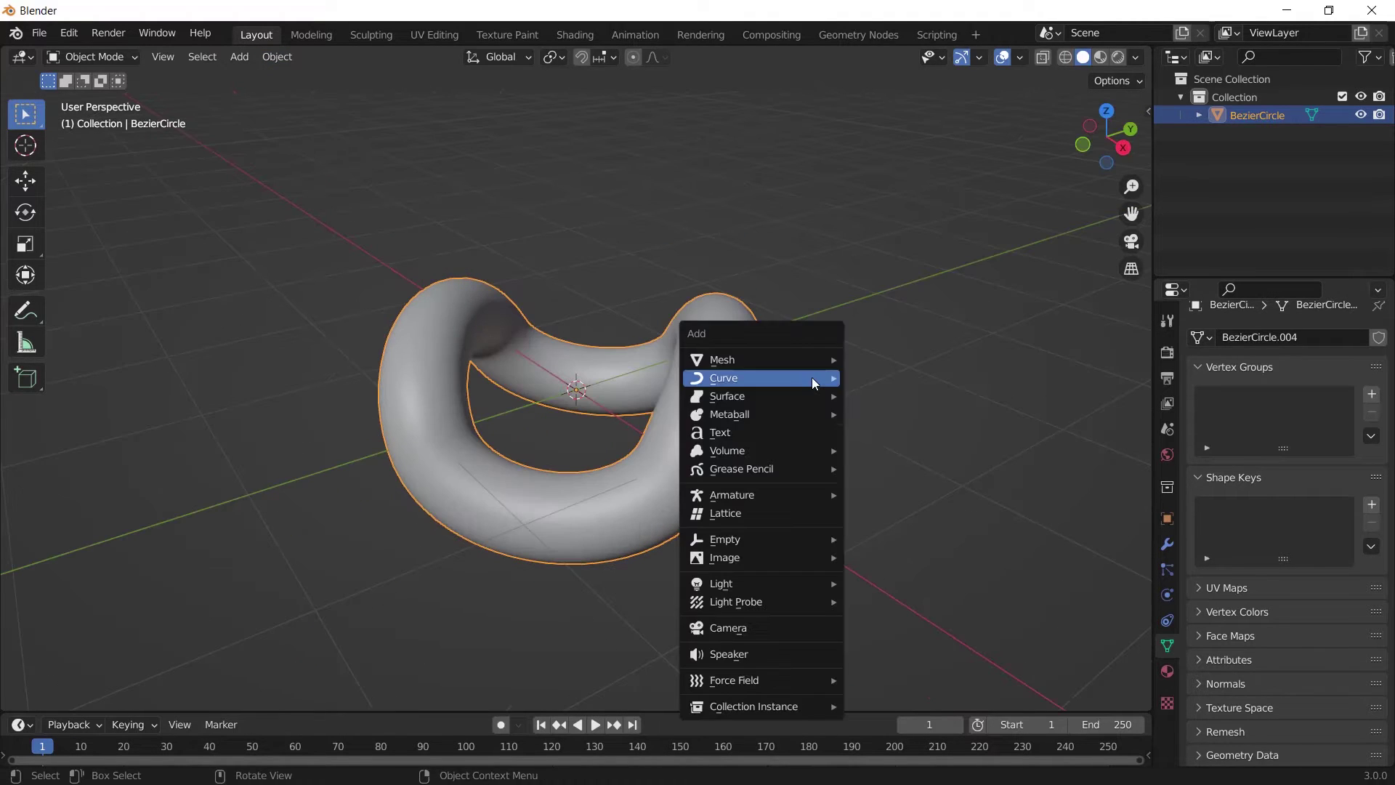
{"action": "mouse_move", "coordinate": [817, 360]}
{"action": "left_click", "coordinate": [883, 373]}
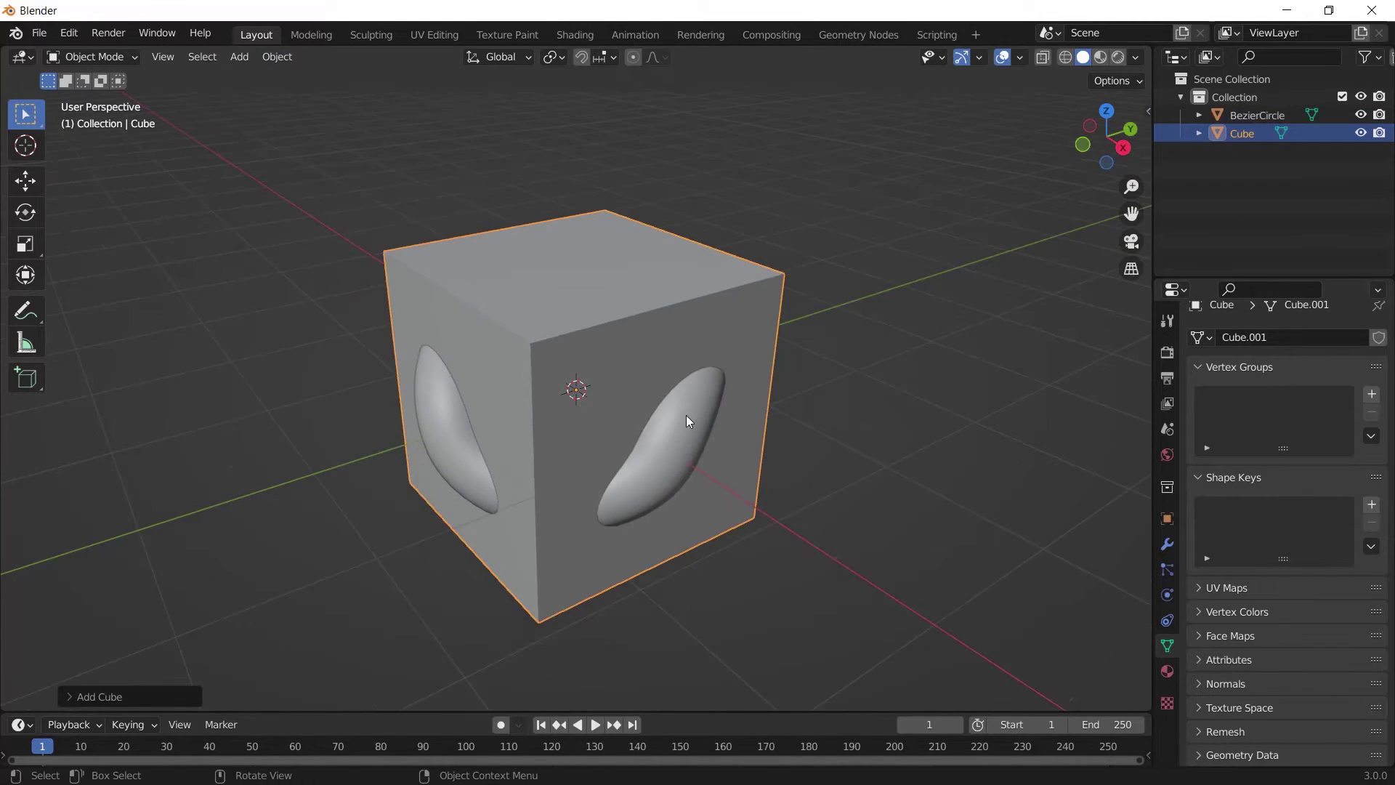
{"action": "middle_click_drag", "start_coordinate": [685, 416], "coordinate": [673, 417]}
{"action": "key", "text": "s"}
{"action": "left_click", "coordinate": [948, 351]}
Step: Flatten the cube along Z and raise it just above the ring in right side view
{"action": "key", "text": "s"}
{"action": "key", "text": "z"}
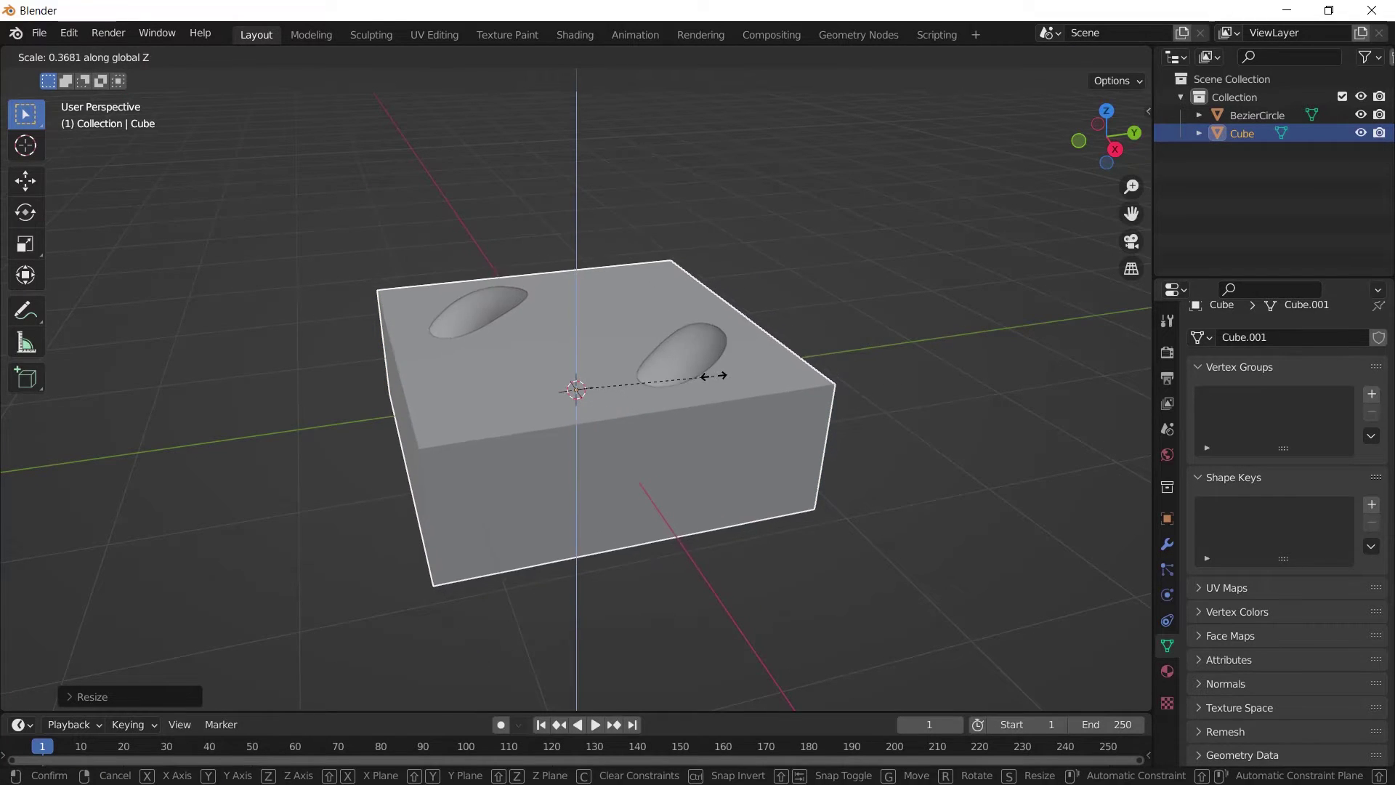
{"action": "left_click", "coordinate": [714, 376]}
{"action": "key", "text": "KP_3"}
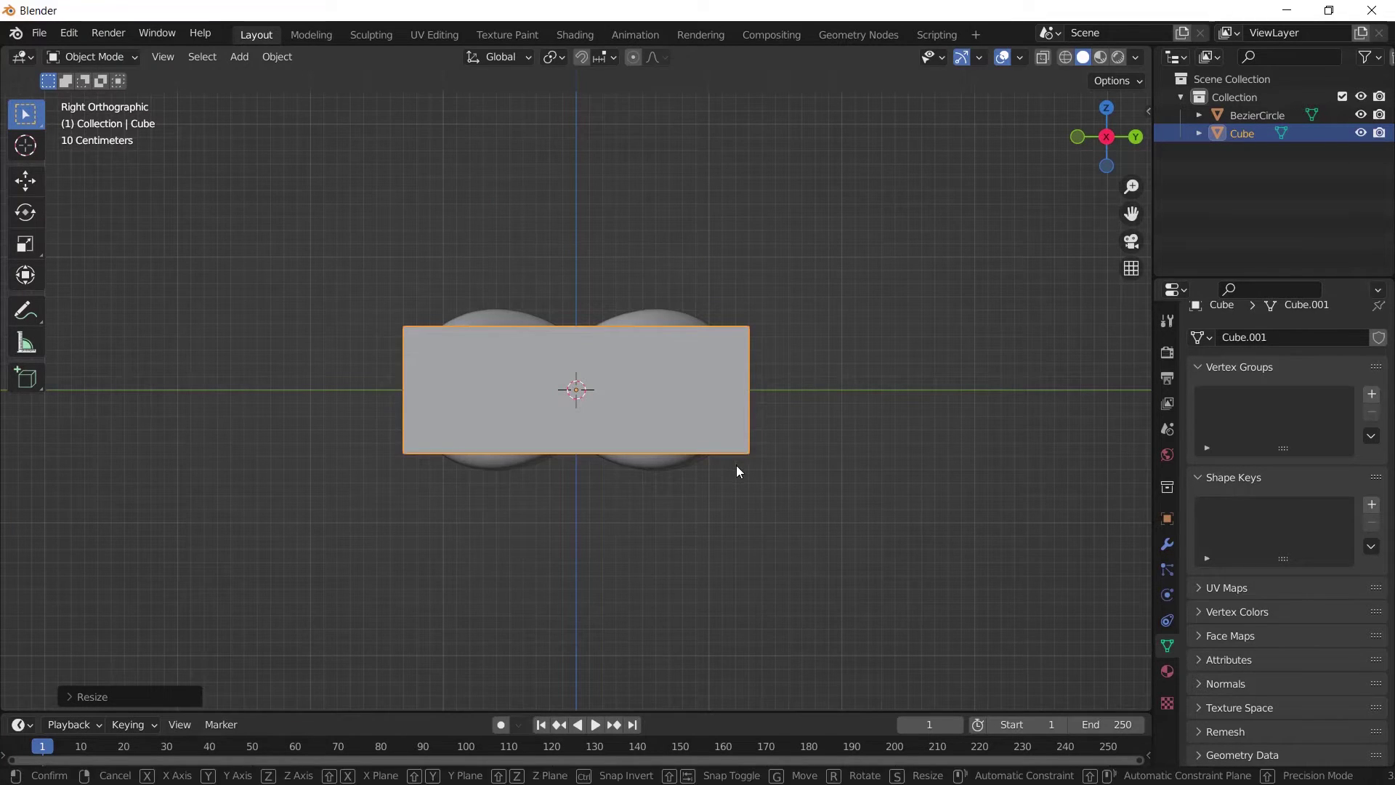
{"action": "key", "text": "g"}
{"action": "key", "text": "z"}
{"action": "left_click", "coordinate": [760, 347]}
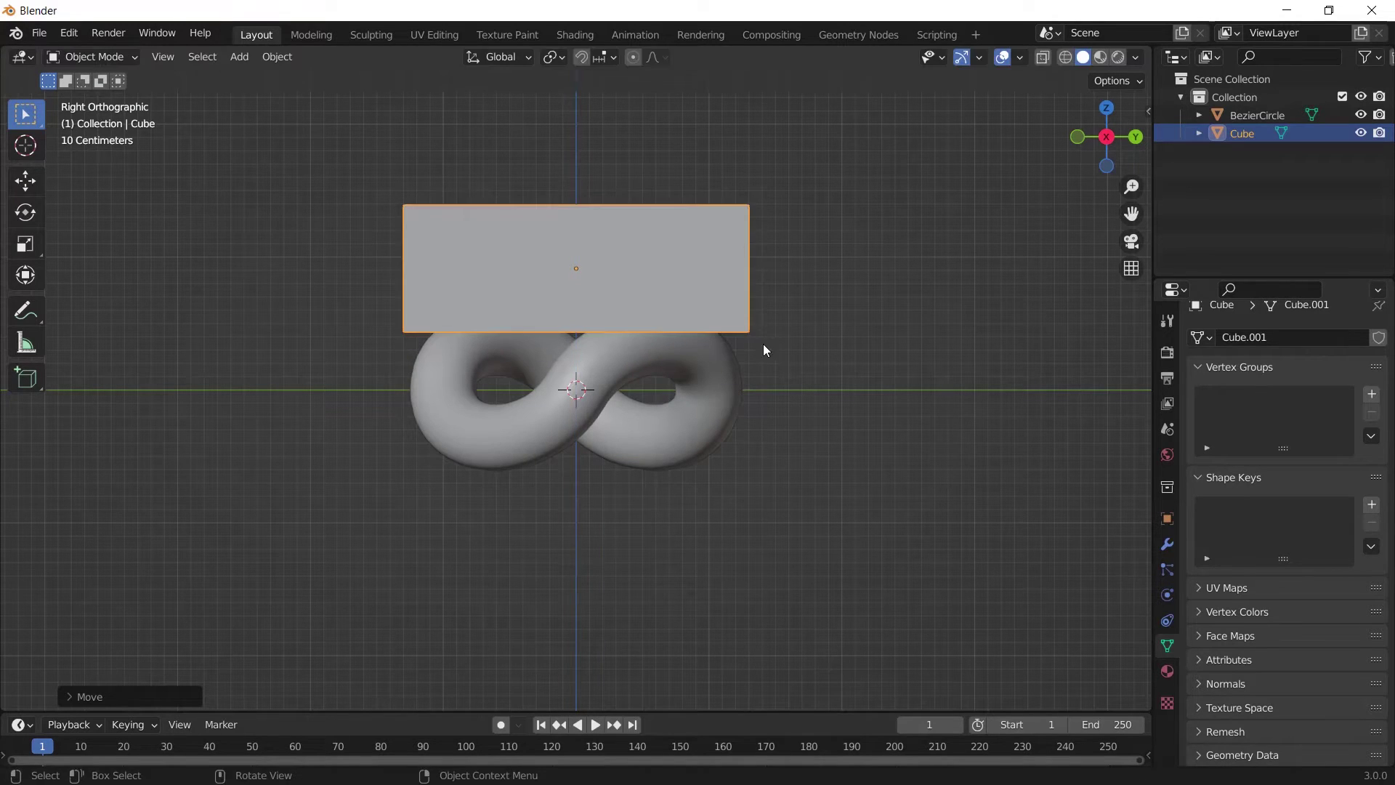
Step: Add a Mirror modifier to the cube with Mirror Object BezierCircle and only the Z axis
{"action": "left_click", "coordinate": [1167, 545]}
{"action": "left_click", "coordinate": [1255, 351]}
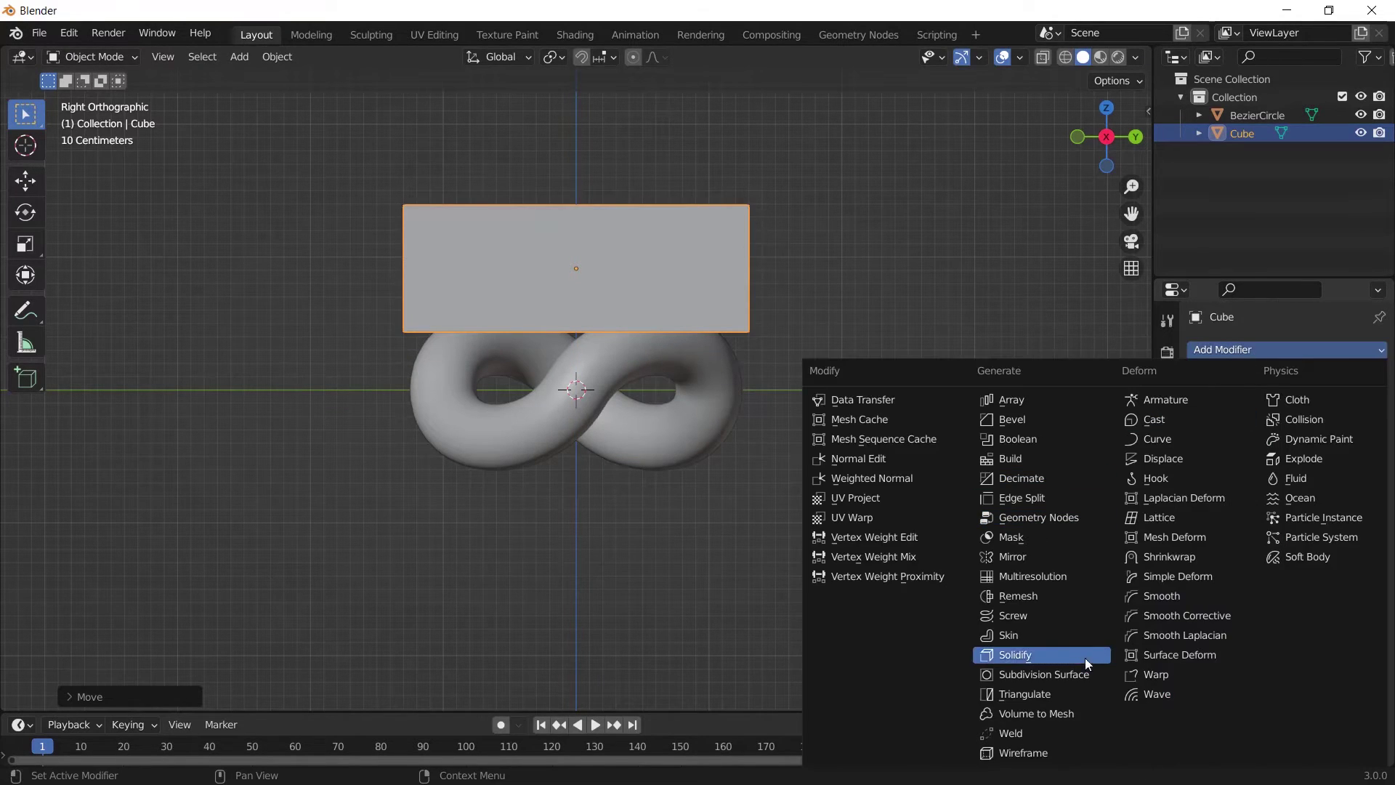
{"action": "left_click", "coordinate": [1041, 555]}
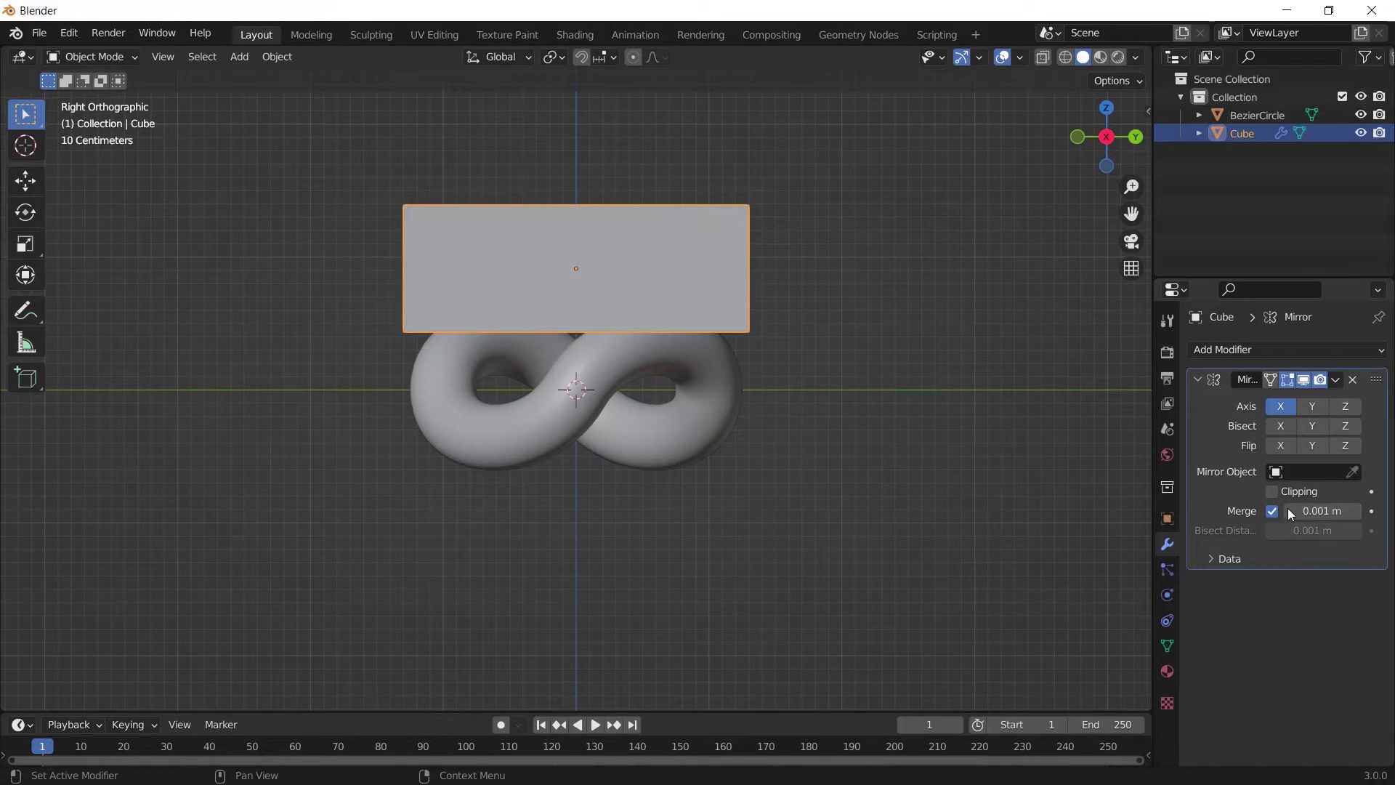
{"action": "left_click", "coordinate": [1352, 472]}
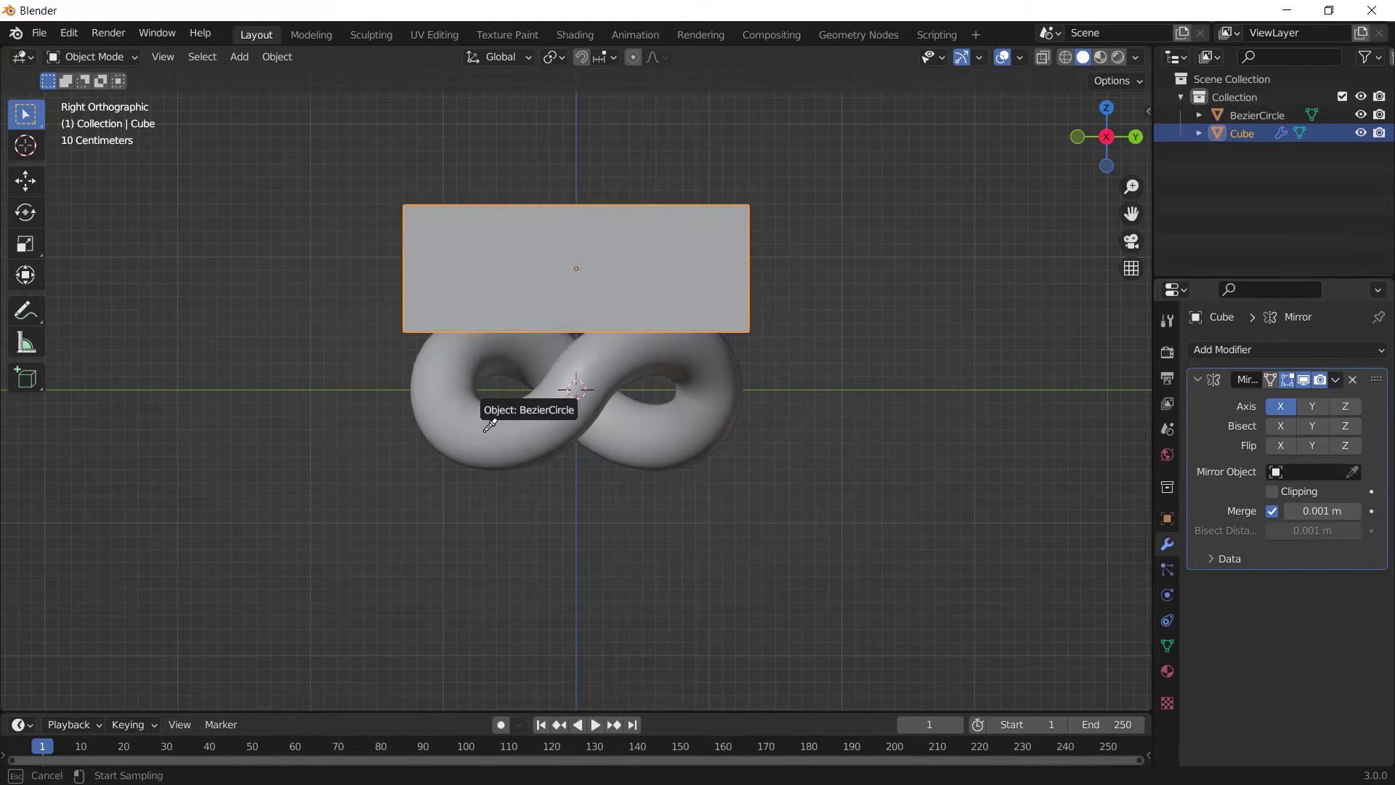
{"action": "left_click", "coordinate": [589, 413]}
{"action": "middle_click_drag", "start_coordinate": [588, 413], "coordinate": [763, 382]}
{"action": "middle_click_drag", "start_coordinate": [945, 443], "coordinate": [884, 464]}
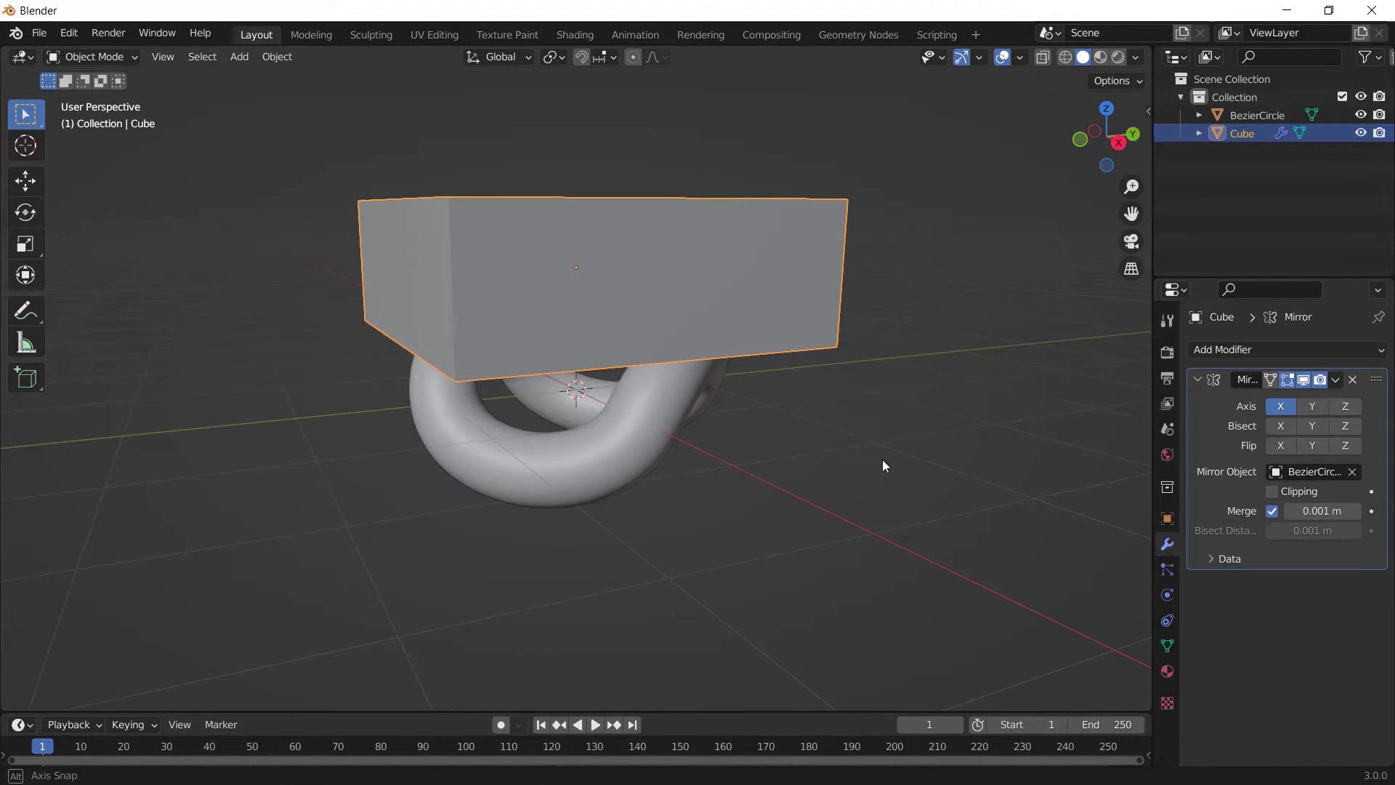
{"action": "left_click", "coordinate": [1345, 406]}
{"action": "left_click", "coordinate": [1281, 407]}
{"action": "middle_click_drag", "start_coordinate": [831, 417], "coordinate": [668, 381]}
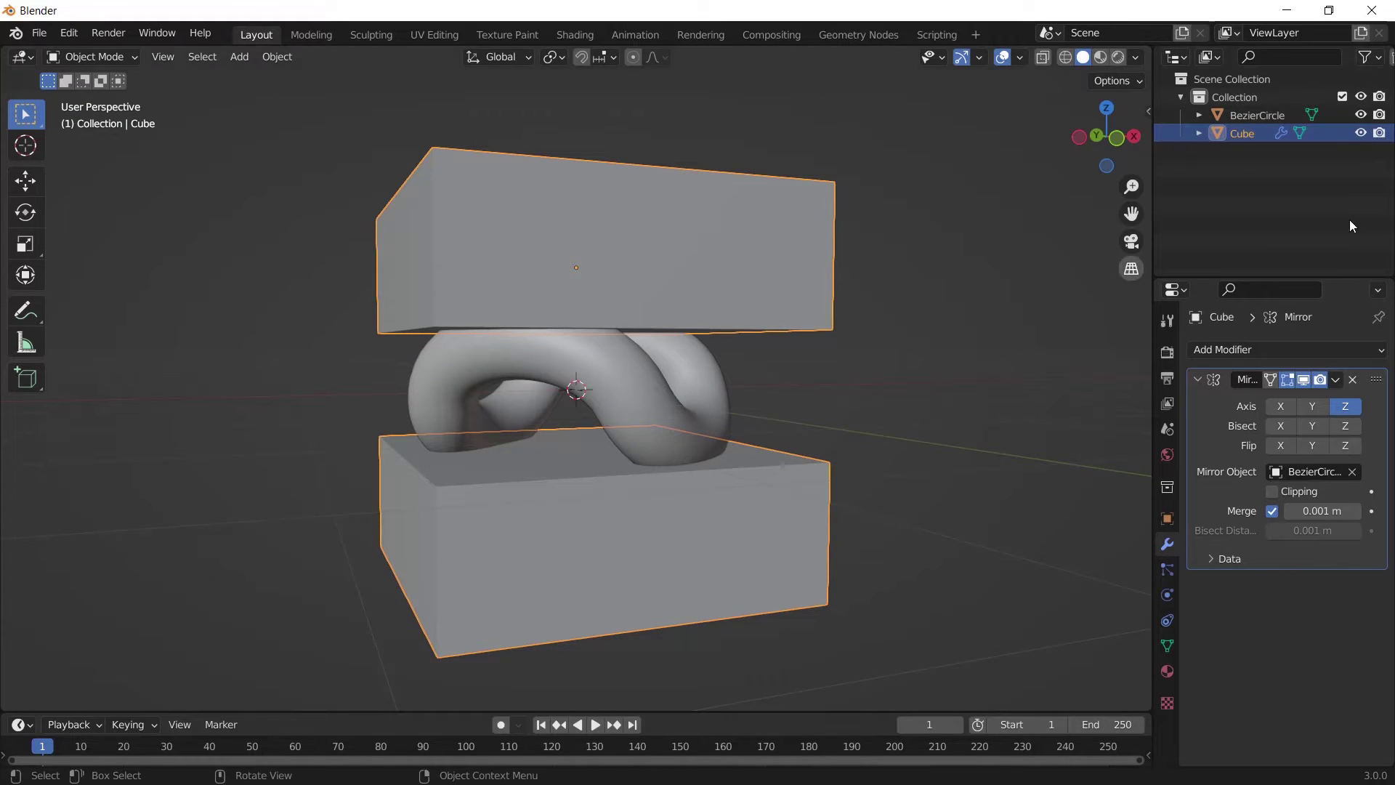
Step: Hide the Cube and give BezierCircle a Boolean Difference modifier using Cube as the object
{"action": "key", "text": "h"}
{"action": "left_click", "coordinate": [522, 425]}
{"action": "middle_click_drag", "start_coordinate": [750, 312], "coordinate": [826, 433]}
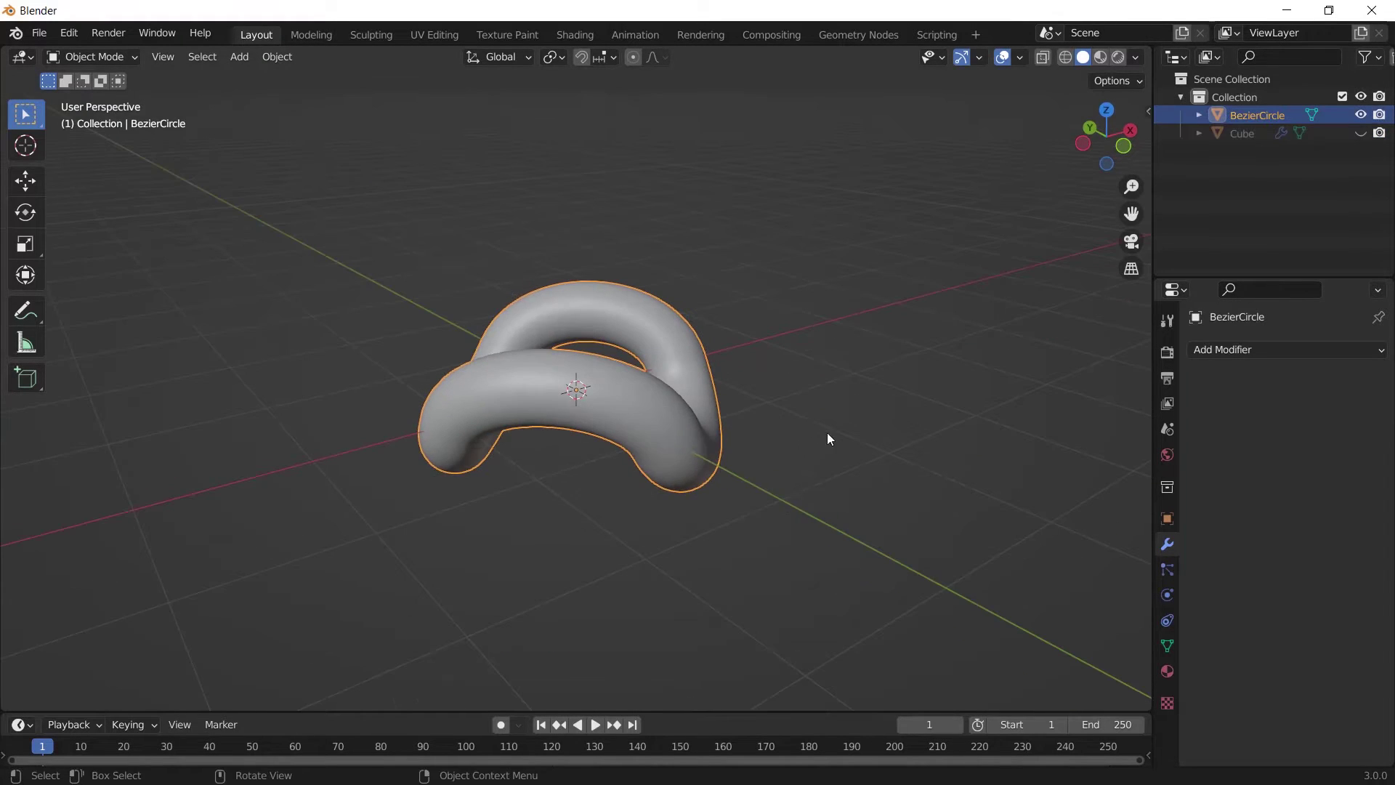
{"action": "scroll", "coordinate": [827, 433], "scroll_direction": "up", "scroll_amount": 1}
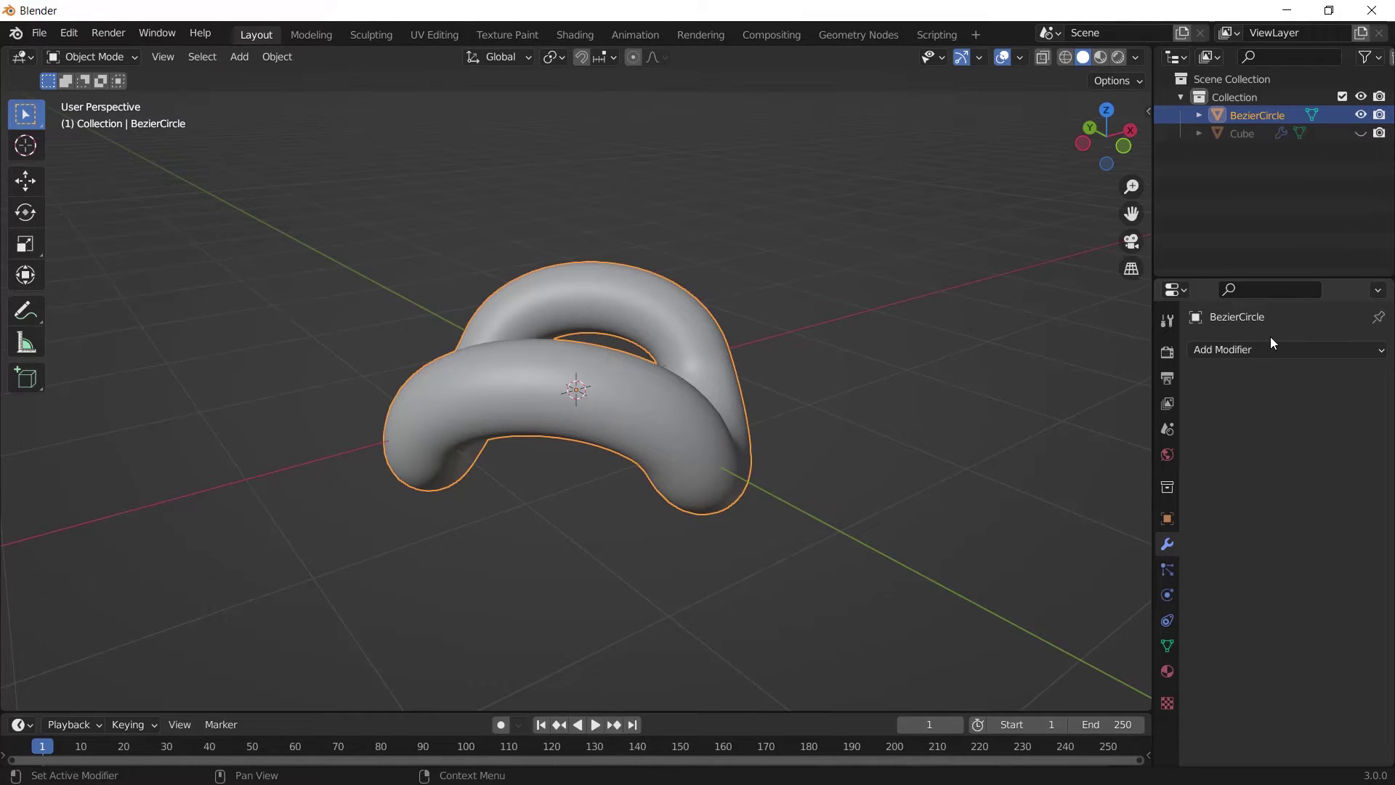
{"action": "left_click", "coordinate": [1257, 350]}
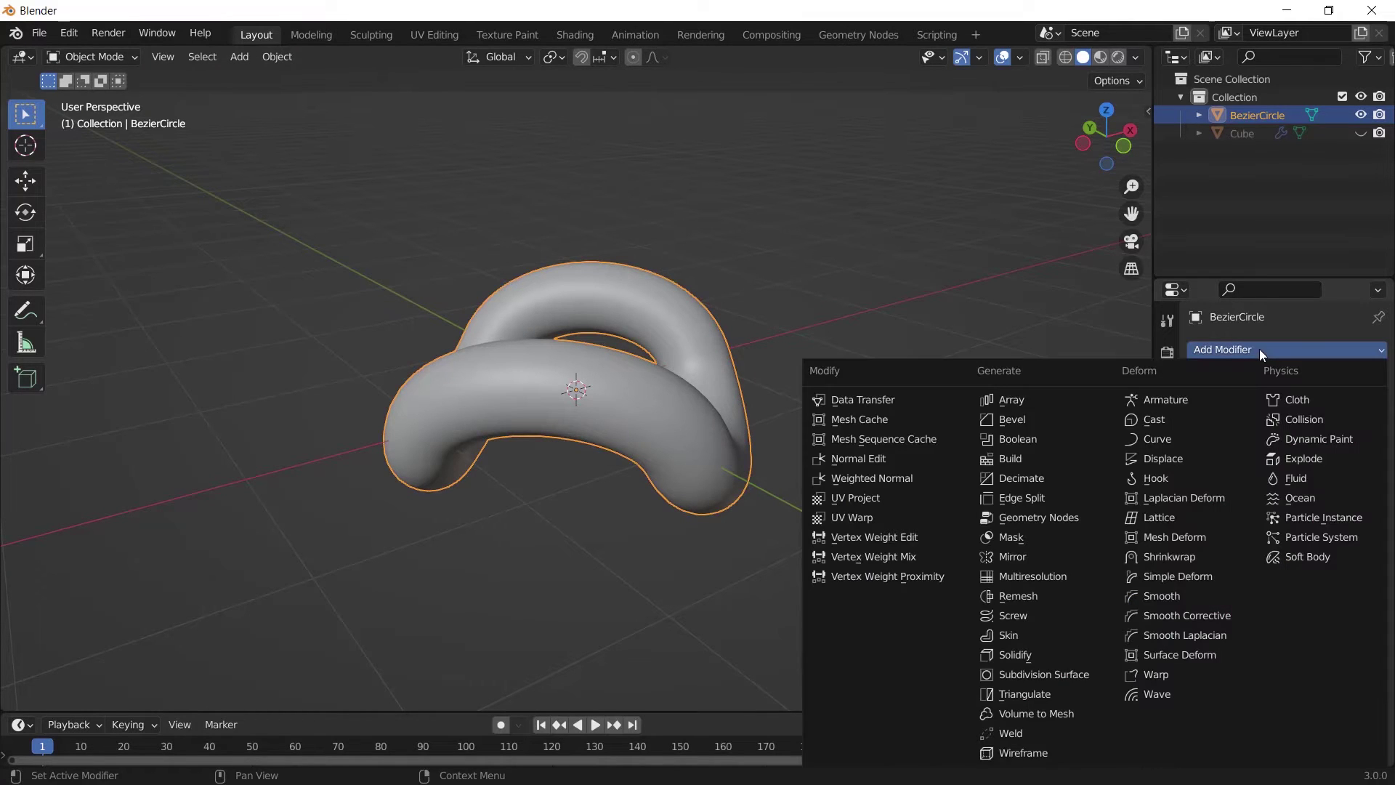
{"action": "left_click", "coordinate": [1040, 438]}
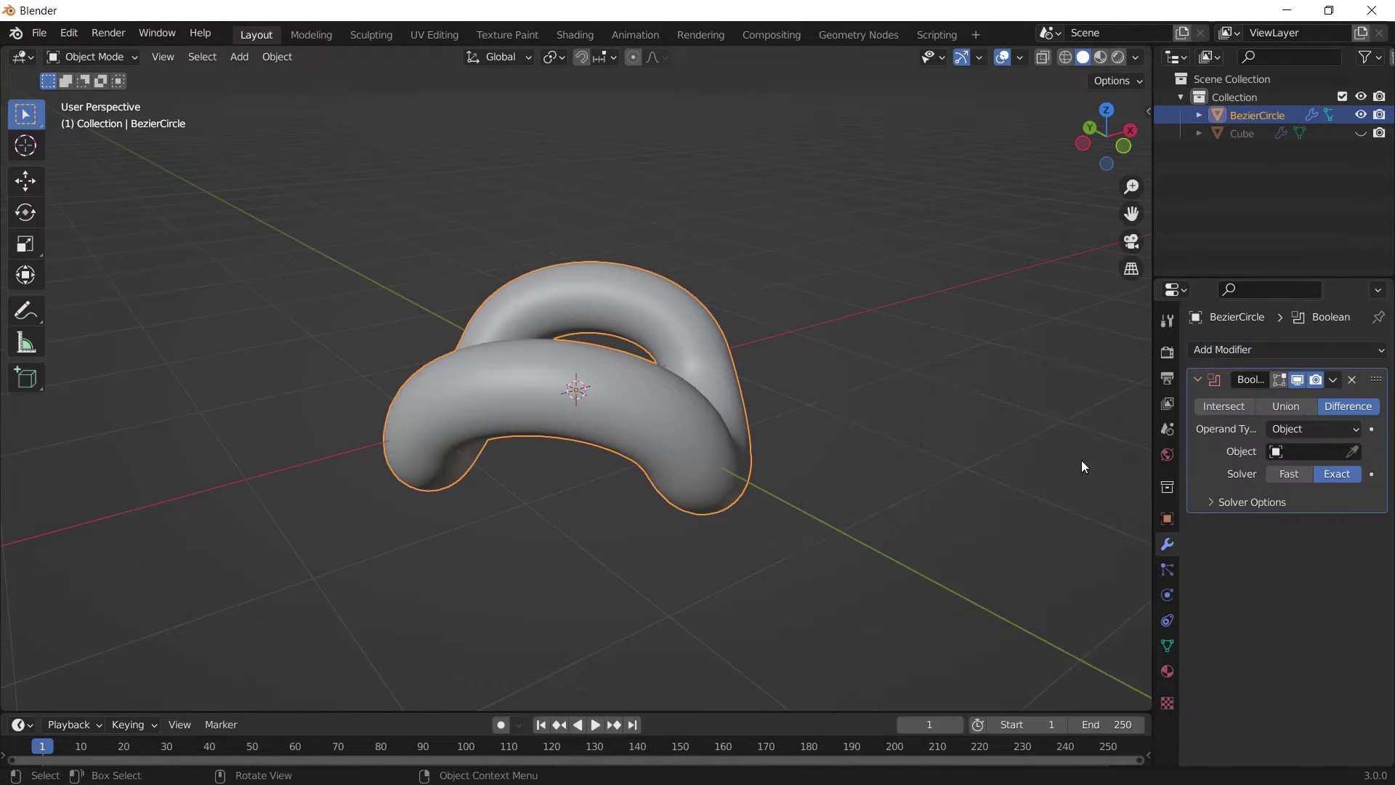
{"action": "left_click", "coordinate": [1351, 452]}
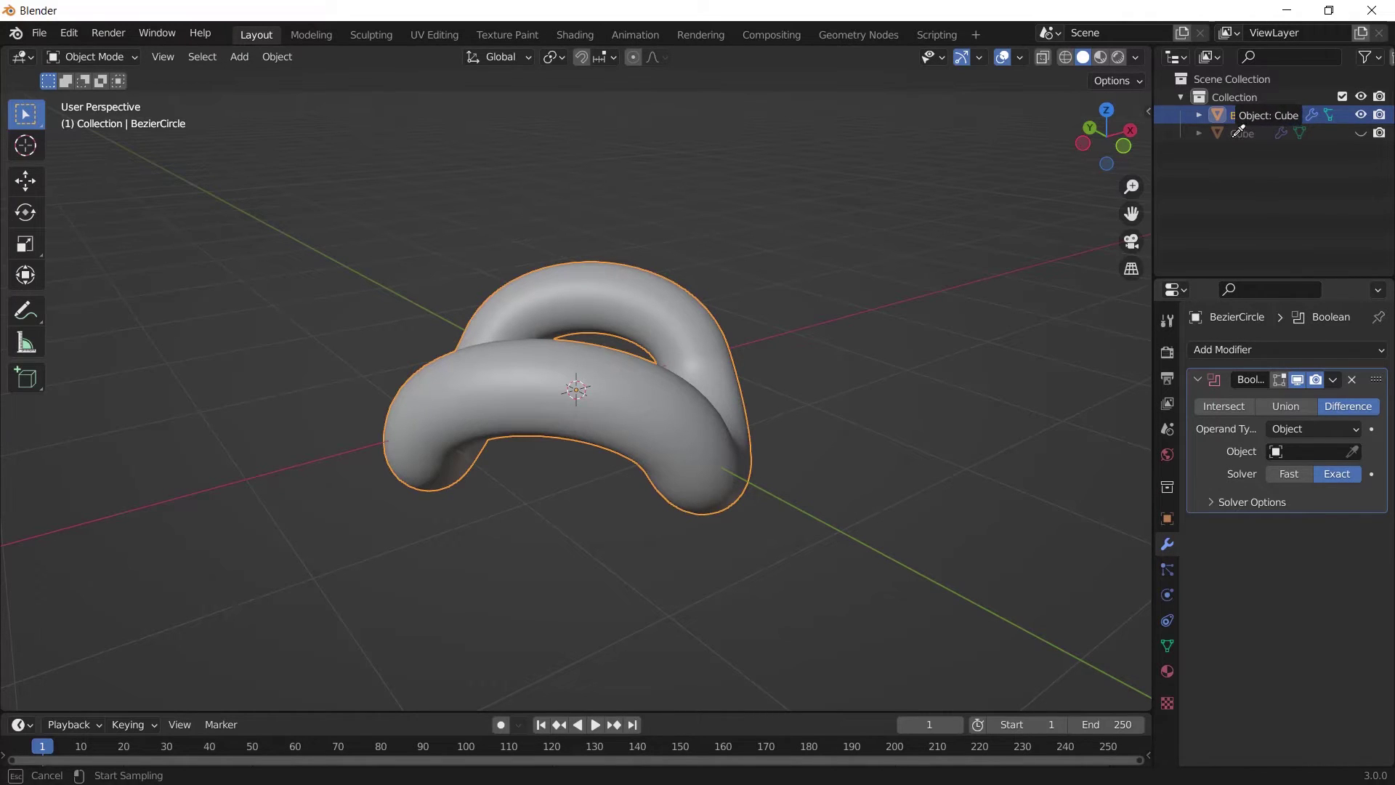
{"action": "left_click", "coordinate": [1228, 134]}
{"action": "middle_click_drag", "start_coordinate": [643, 382], "coordinate": [770, 376]}
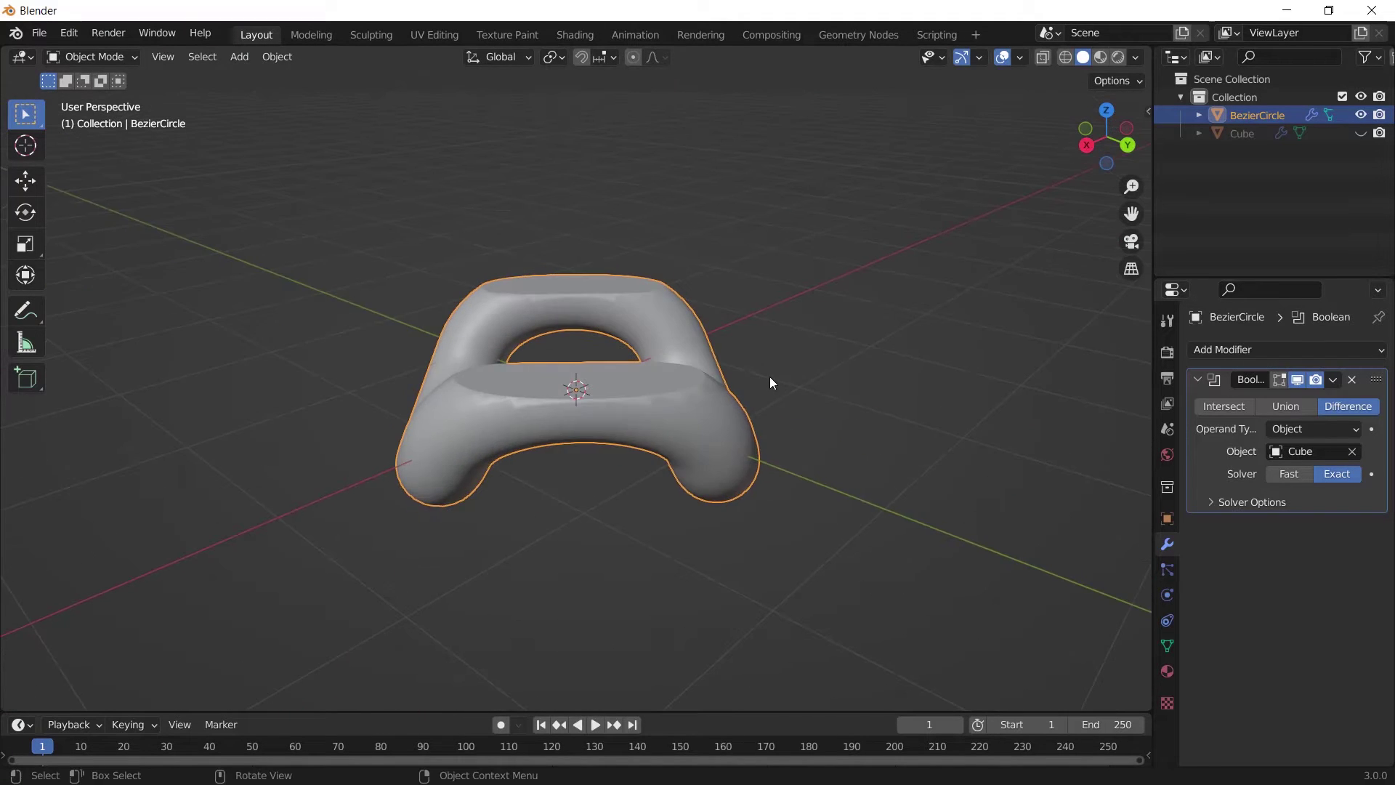
{"action": "scroll", "coordinate": [787, 452], "scroll_direction": "up", "scroll_amount": 3}
{"action": "middle_click_drag", "start_coordinate": [788, 452], "coordinate": [843, 422]}
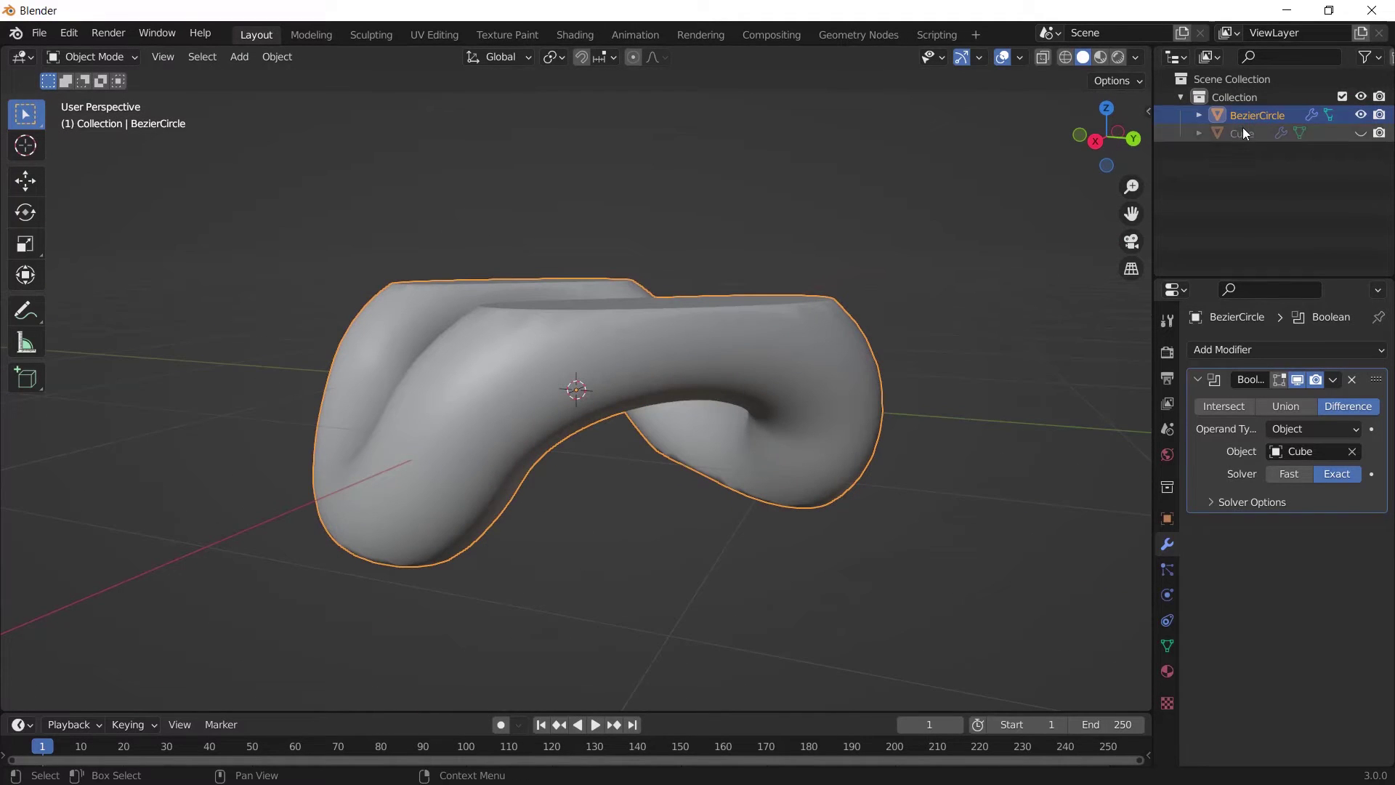
Step: Set the Cube's Location Z to 0.93335 m, then reselect the BezierCircle ring
{"action": "left_click", "coordinate": [1249, 133]}
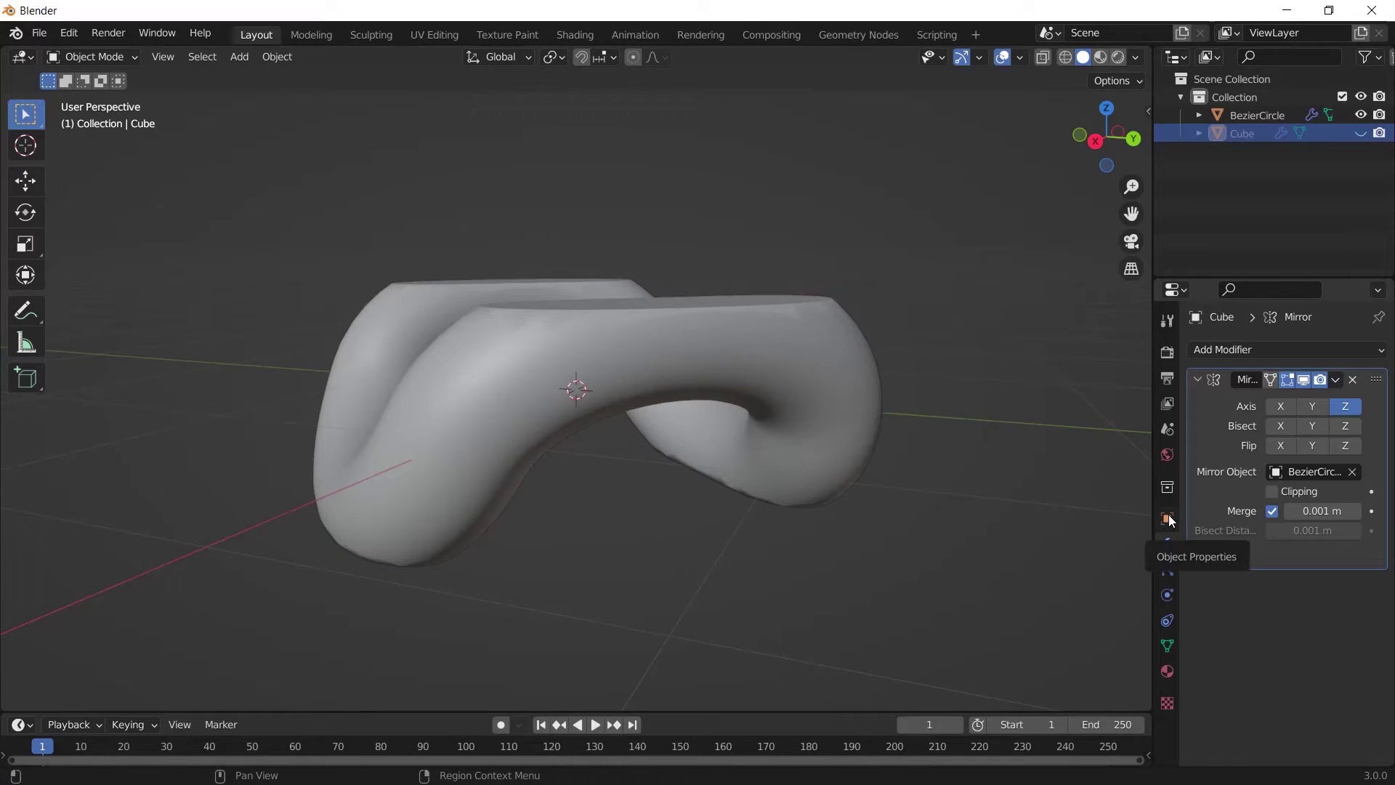
{"action": "left_click", "coordinate": [1168, 518]}
{"action": "scroll", "coordinate": [751, 428], "scroll_direction": "down", "scroll_amount": 1}
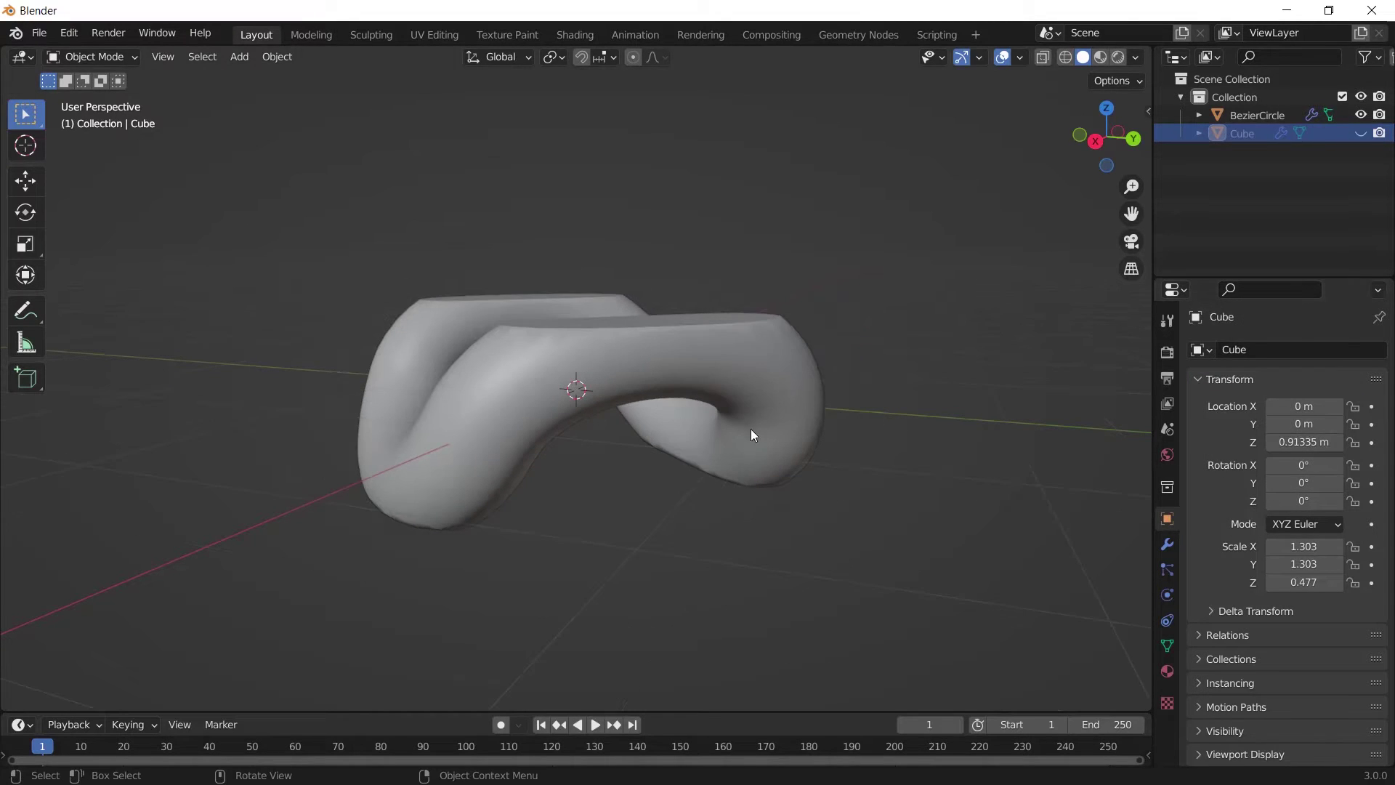
{"action": "middle_click_drag", "start_coordinate": [751, 429], "coordinate": [758, 432]}
{"action": "left_click_drag", "start_coordinate": [1298, 441], "coordinate": [1304, 442]}
{"action": "middle_click_drag", "start_coordinate": [610, 574], "coordinate": [805, 443]}
{"action": "left_click", "coordinate": [609, 357]}
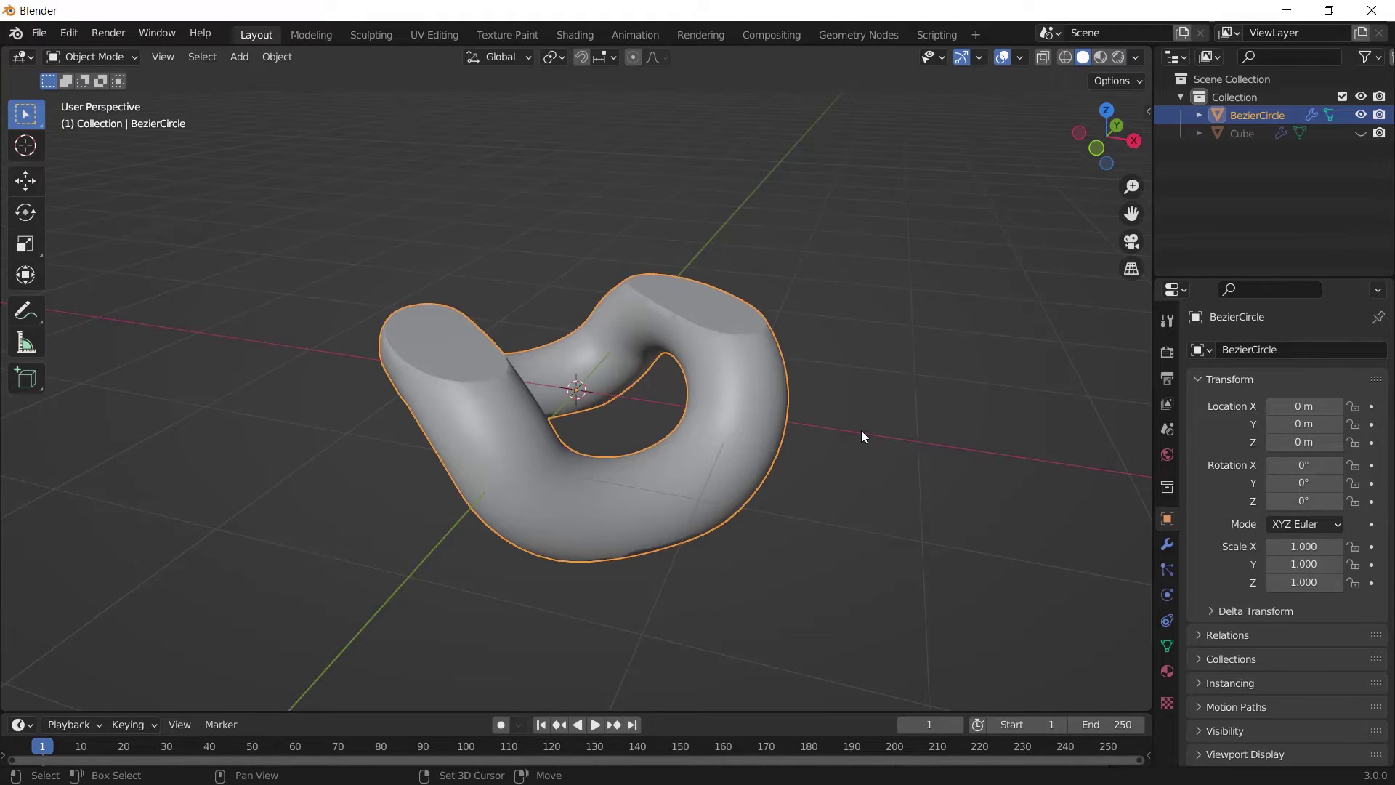
Step: Duplicate the cut ring in place and hide the original ring
{"action": "key", "text": "shift+d"}
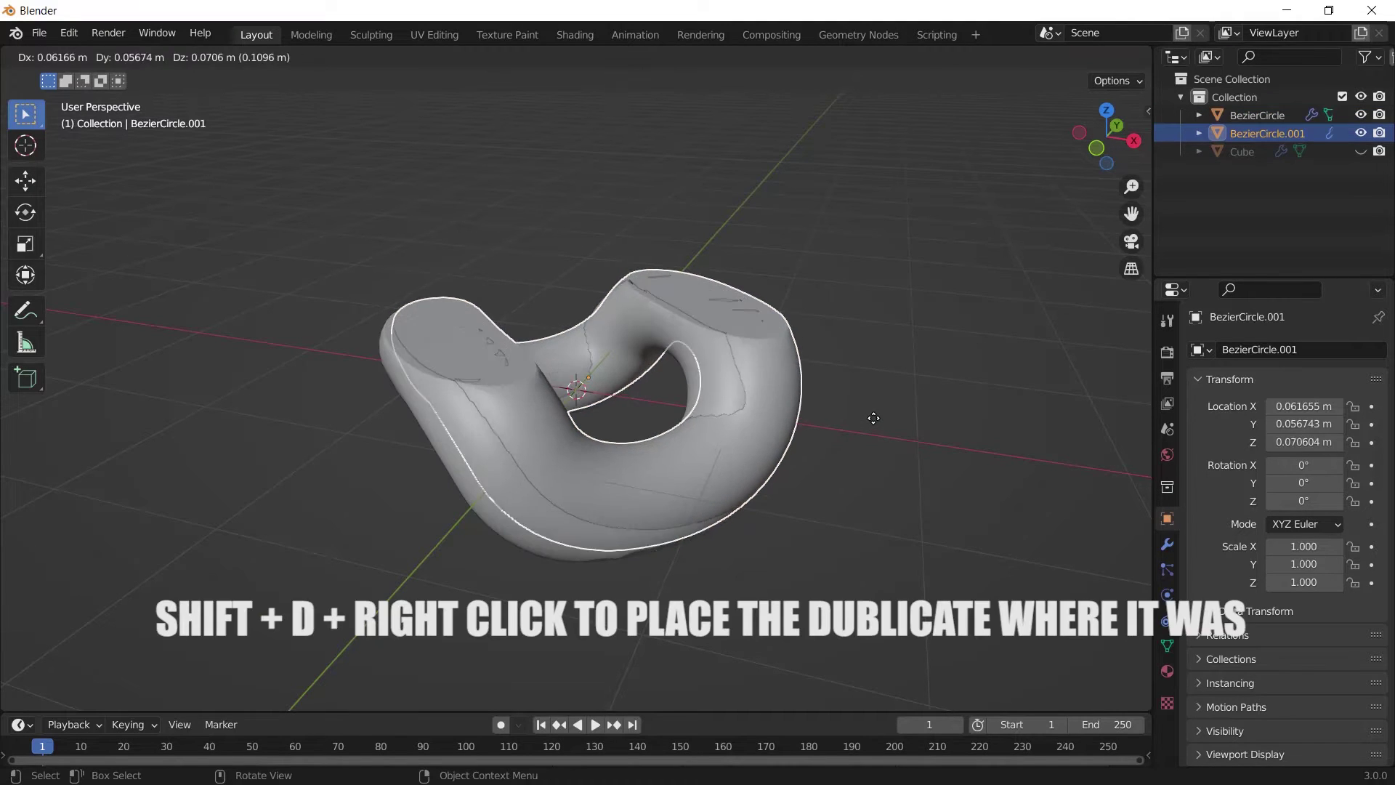
{"action": "right_click", "coordinate": [865, 433]}
{"action": "left_click", "coordinate": [1167, 543]}
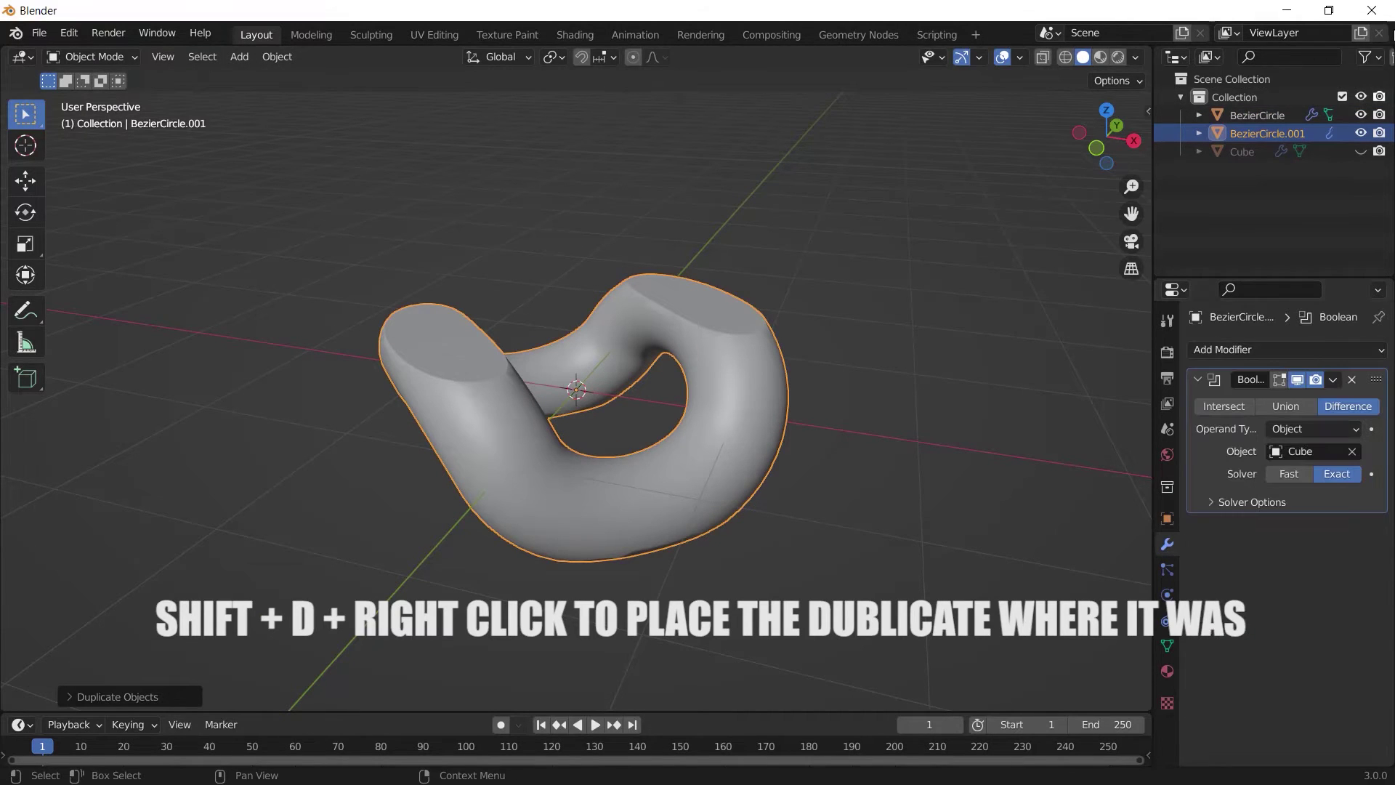
{"action": "left_click", "coordinate": [1361, 115]}
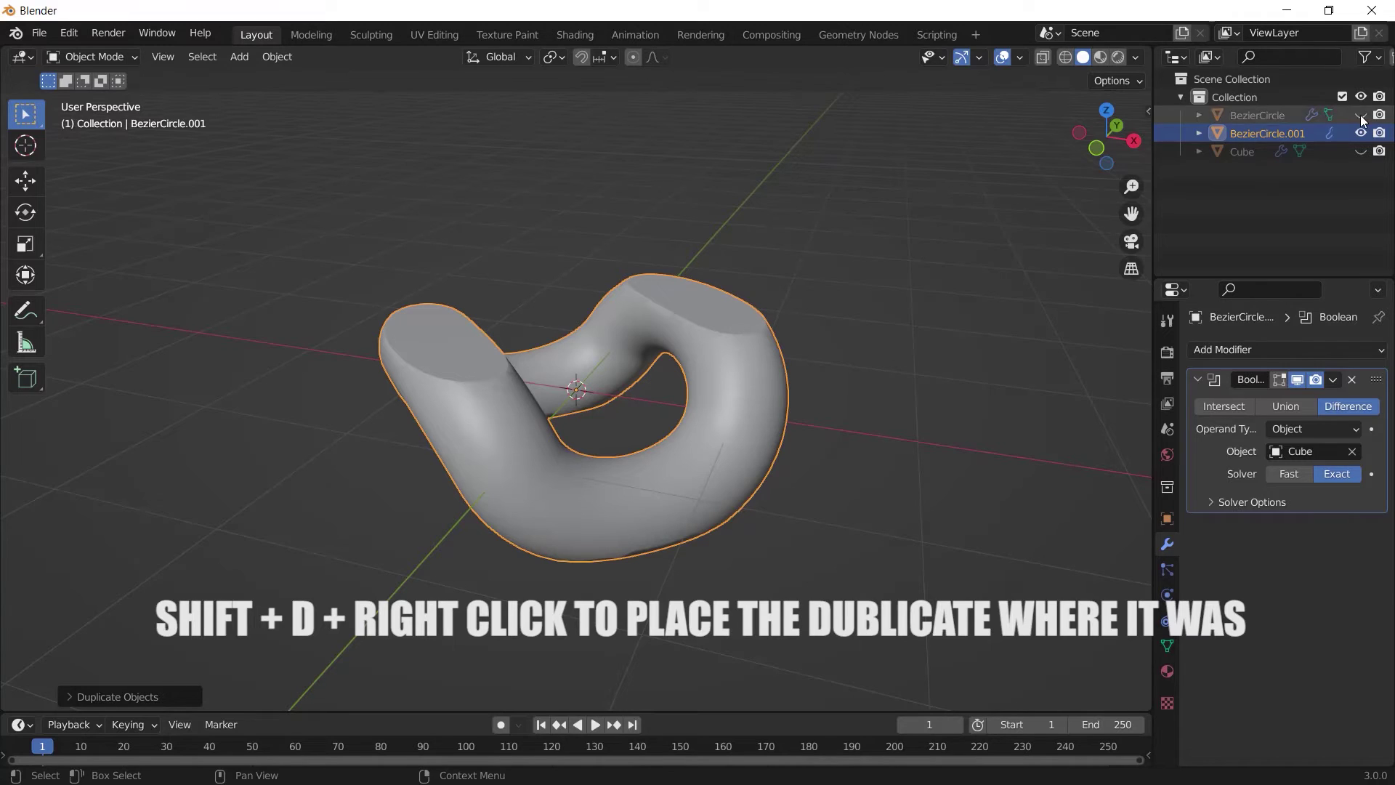
{"action": "left_click", "coordinate": [1332, 379]}
{"action": "middle_click_drag", "start_coordinate": [632, 327], "coordinate": [711, 294]}
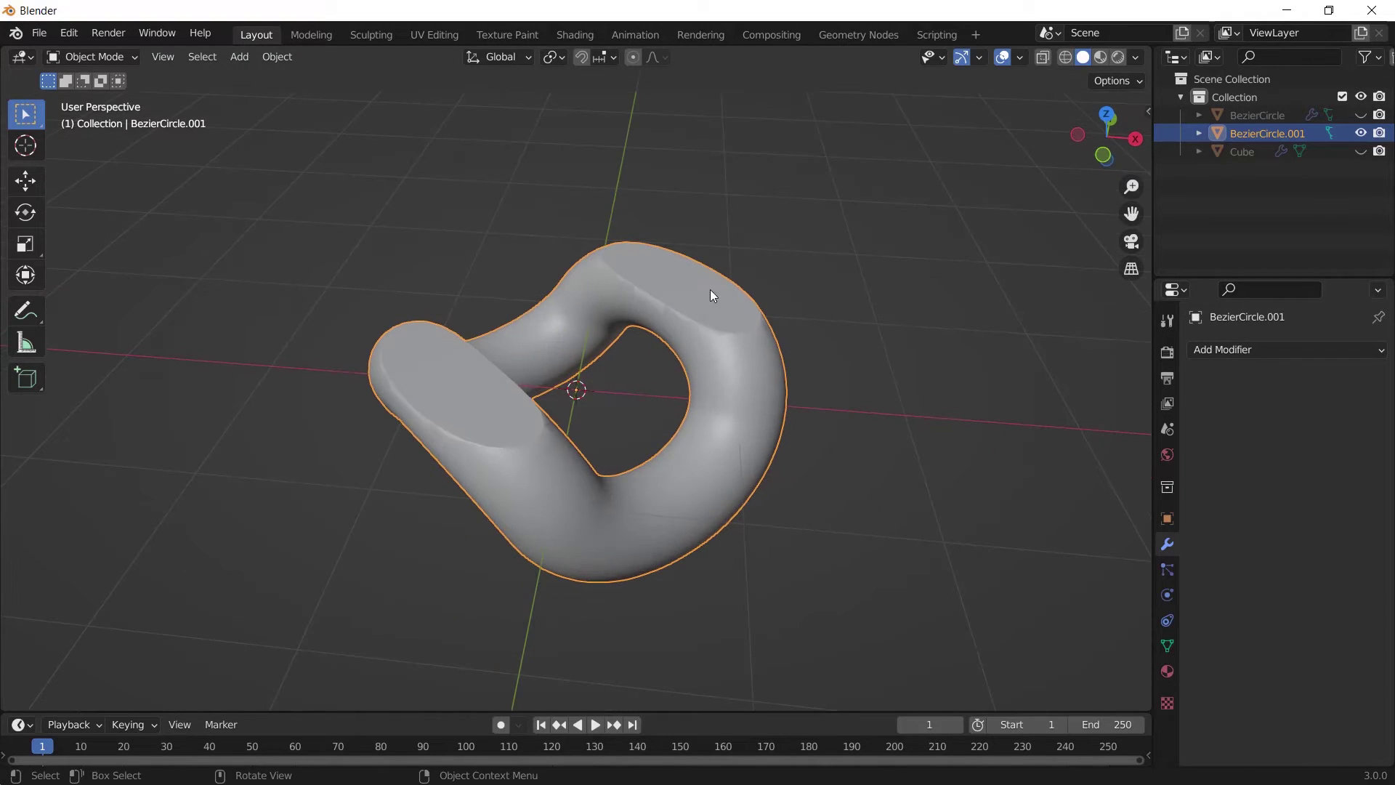
Step: In face mode on the duplicate, select only the left end-cap face
{"action": "key", "text": "Tab"}
{"action": "key", "text": "3"}
{"action": "middle_click_drag", "start_coordinate": [734, 385], "coordinate": [689, 332]}
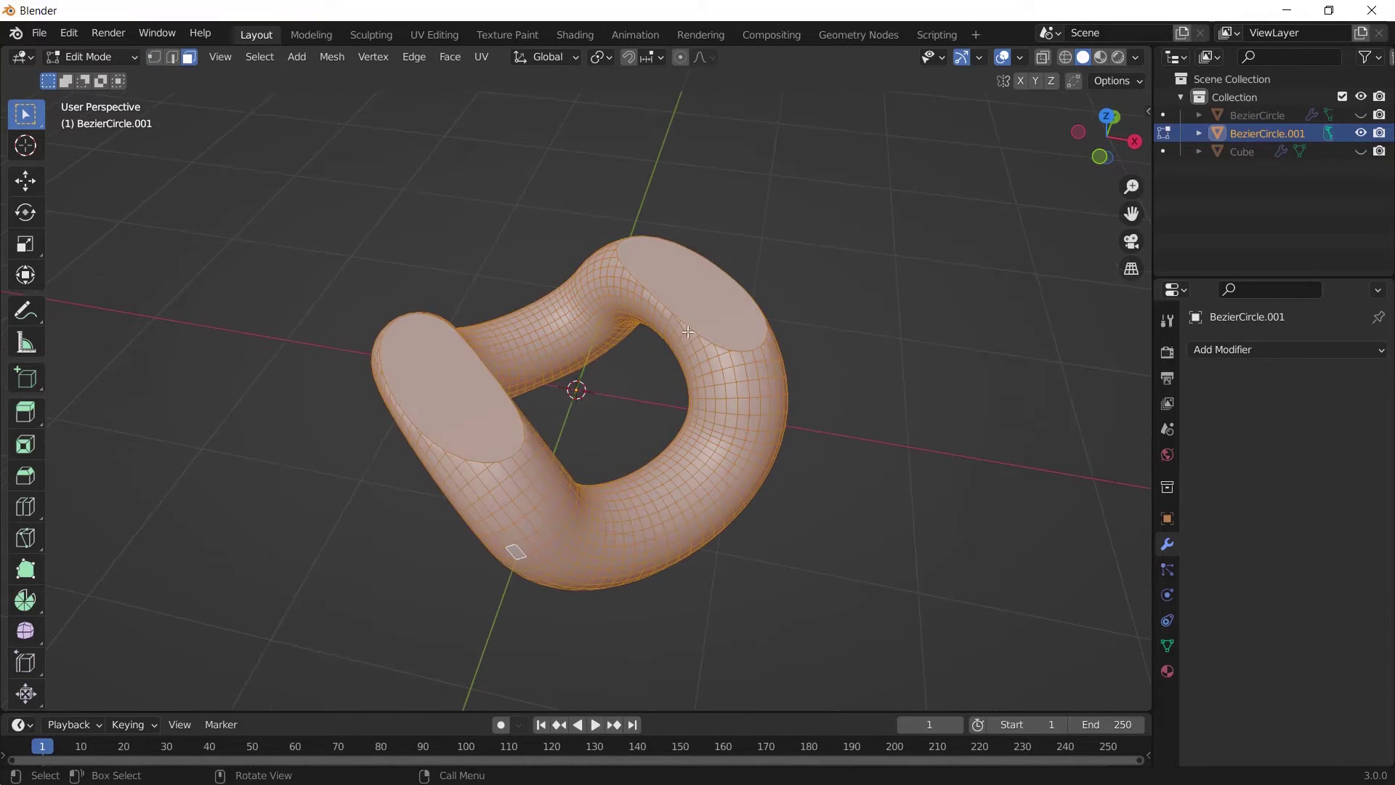
{"action": "left_click", "coordinate": [718, 302]}
{"action": "left_click", "coordinate": [436, 413], "text": "shift"}
{"action": "middle_click_drag", "start_coordinate": [436, 412], "coordinate": [750, 434]}
{"action": "left_click", "coordinate": [470, 405]}
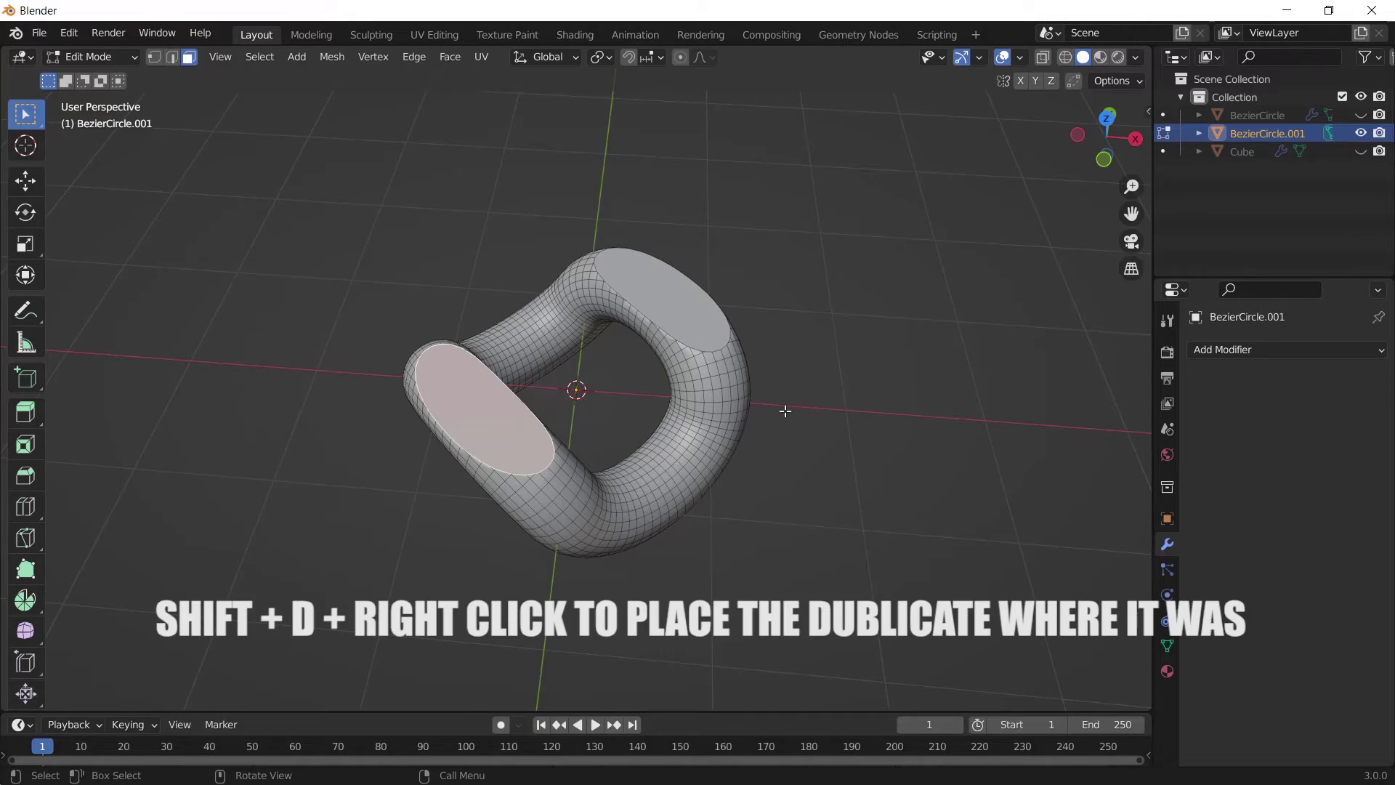
Step: Duplicate the end-cap face in place and separate it into its own object, BezierCircle.002
{"action": "key", "text": "shift+d"}
{"action": "right_click", "coordinate": [782, 412]}
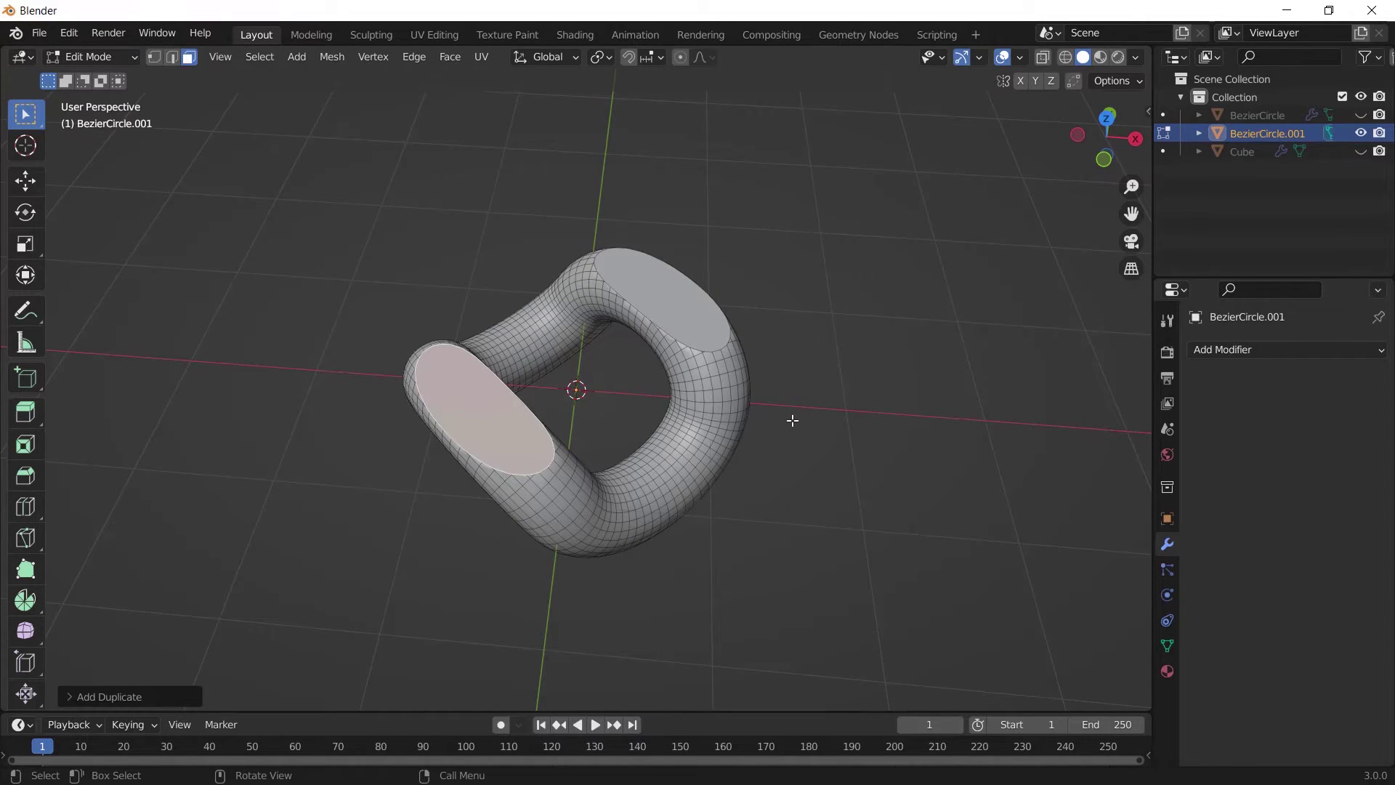
{"action": "key", "text": "p"}
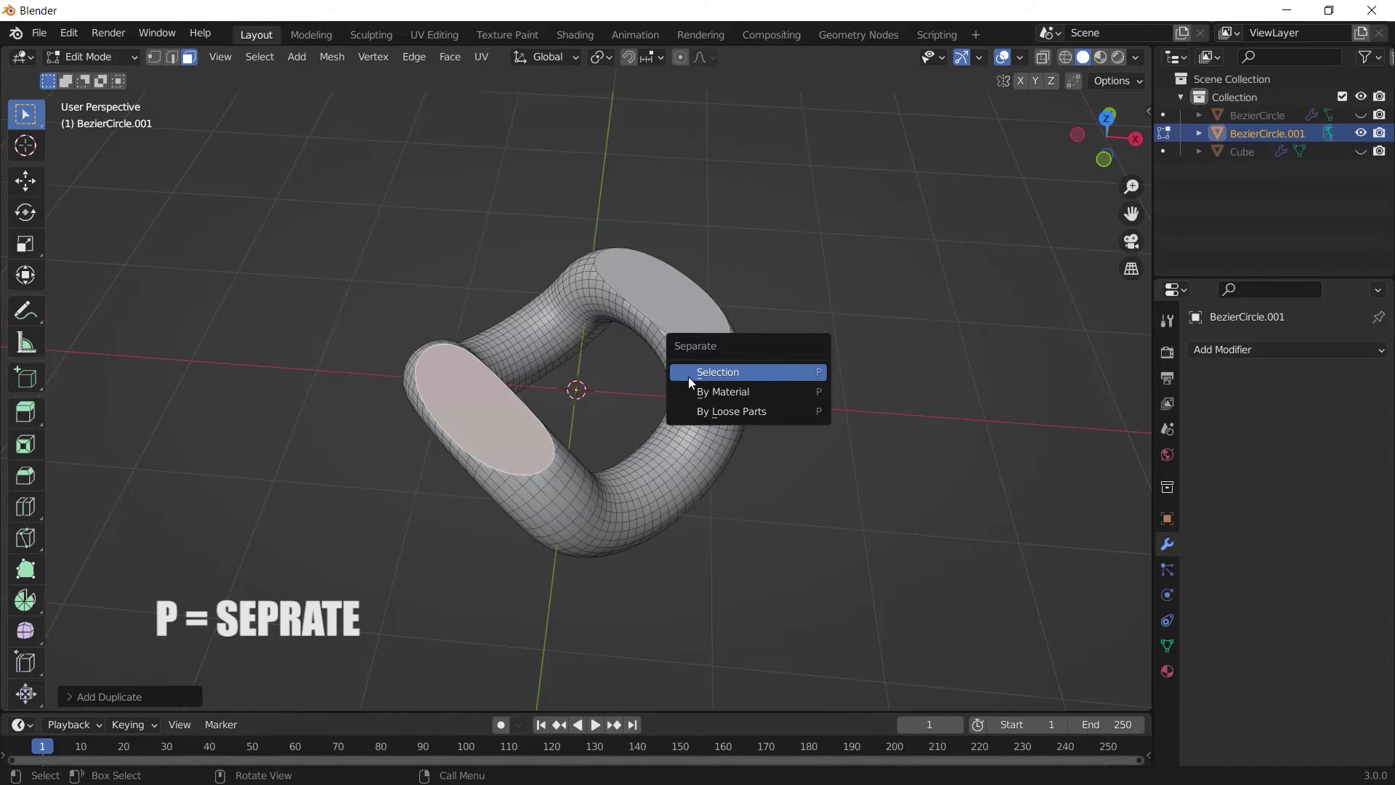
{"action": "left_click", "coordinate": [719, 372]}
{"action": "middle_click_drag", "start_coordinate": [738, 373], "coordinate": [757, 401]}
Step: Back in Object Mode, delete the leftover duplicate tube mesh BezierCircle.001
{"action": "key", "text": "Tab"}
{"action": "left_click", "coordinate": [726, 434]}
{"action": "middle_click_drag", "start_coordinate": [769, 459], "coordinate": [835, 190]}
{"action": "middle_click_drag", "start_coordinate": [726, 431], "coordinate": [732, 386]}
{"action": "key", "text": "Delete"}
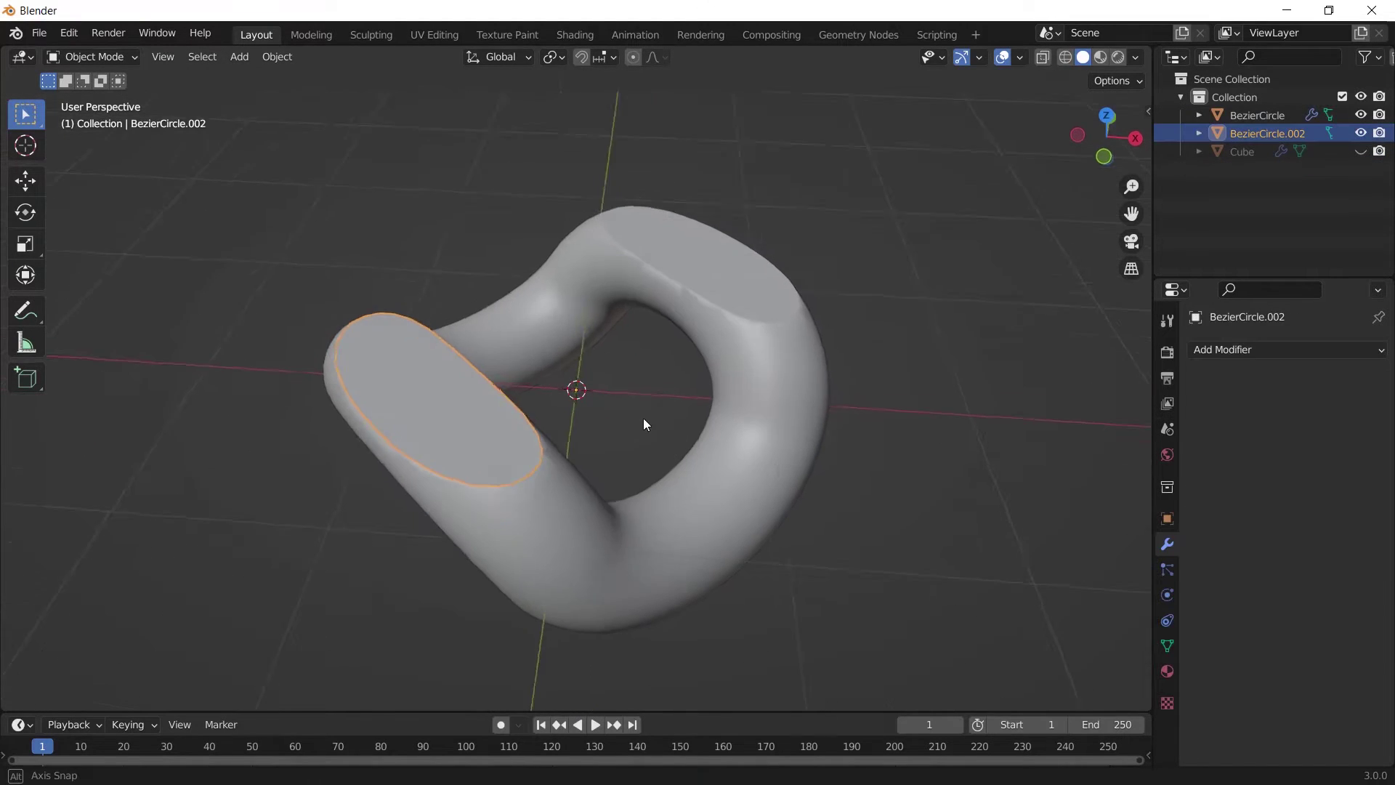
{"action": "middle_click_drag", "start_coordinate": [643, 417], "coordinate": [633, 398]}
Step: Set the end cap's origin to its geometry
{"action": "right_click", "coordinate": [632, 398]}
{"action": "mouse_move", "coordinate": [632, 398]}
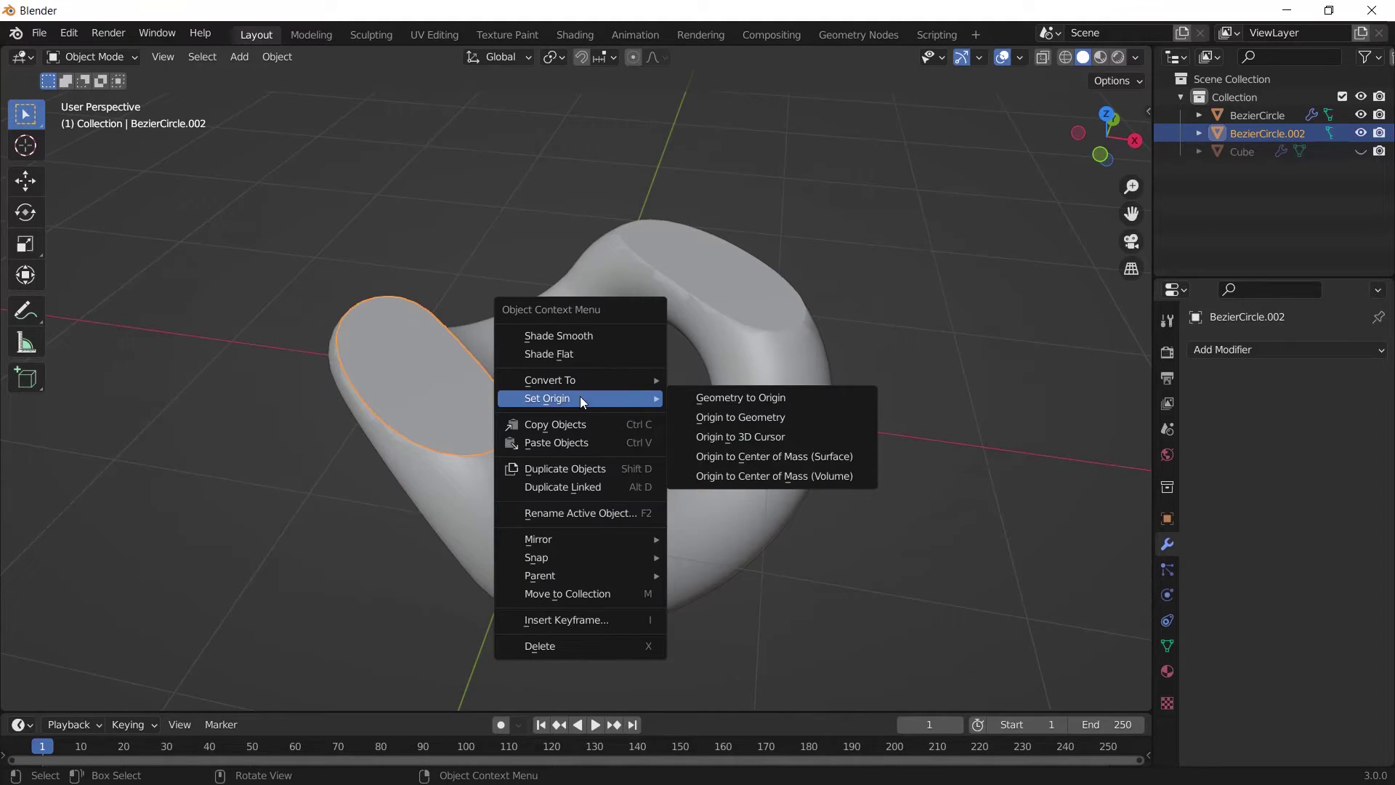
{"action": "left_click", "coordinate": [741, 417]}
{"action": "middle_click_drag", "start_coordinate": [741, 416], "coordinate": [628, 425]}
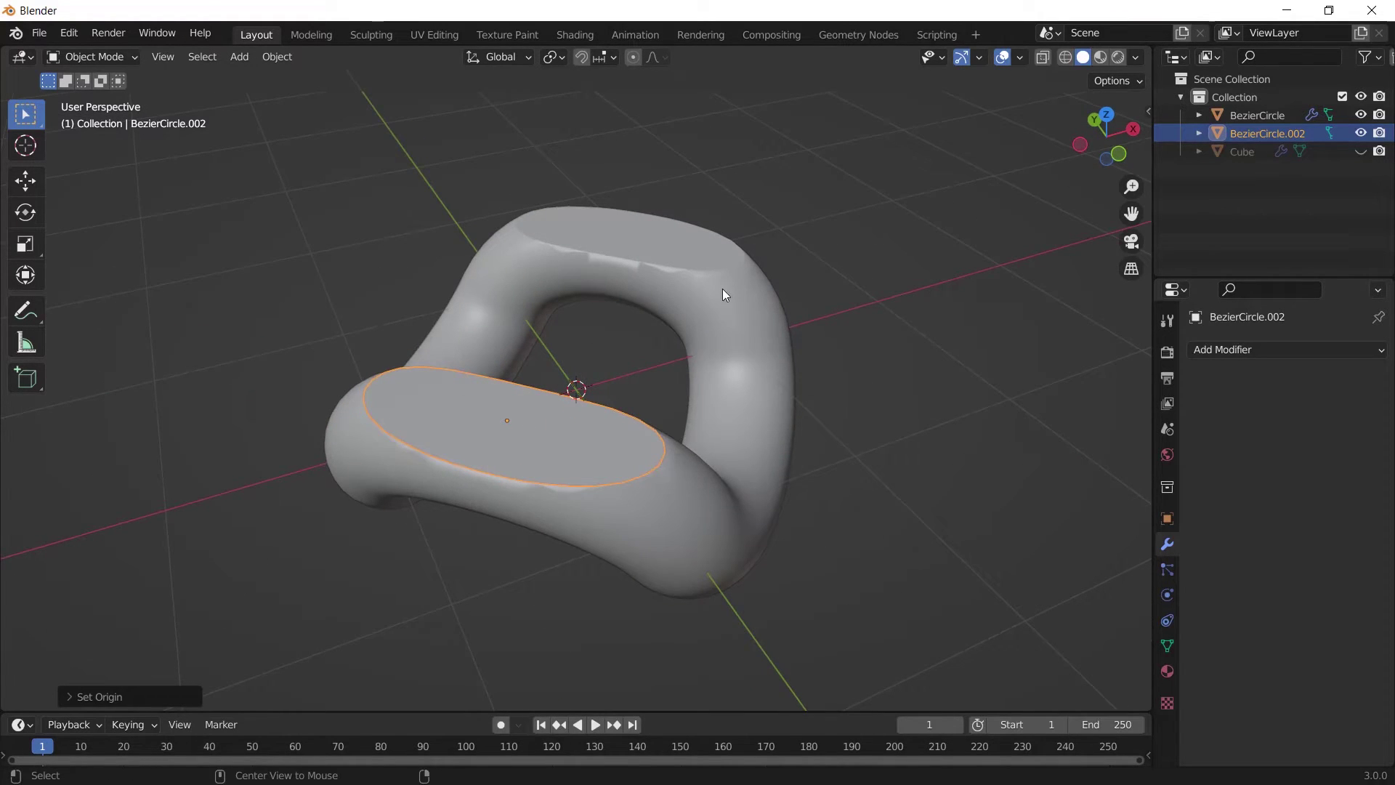
Step: From top view, select all of the cap's geometry and scale it slightly smaller
{"action": "key", "text": "KP_7"}
{"action": "key", "text": "Tab"}
{"action": "key", "text": "a"}
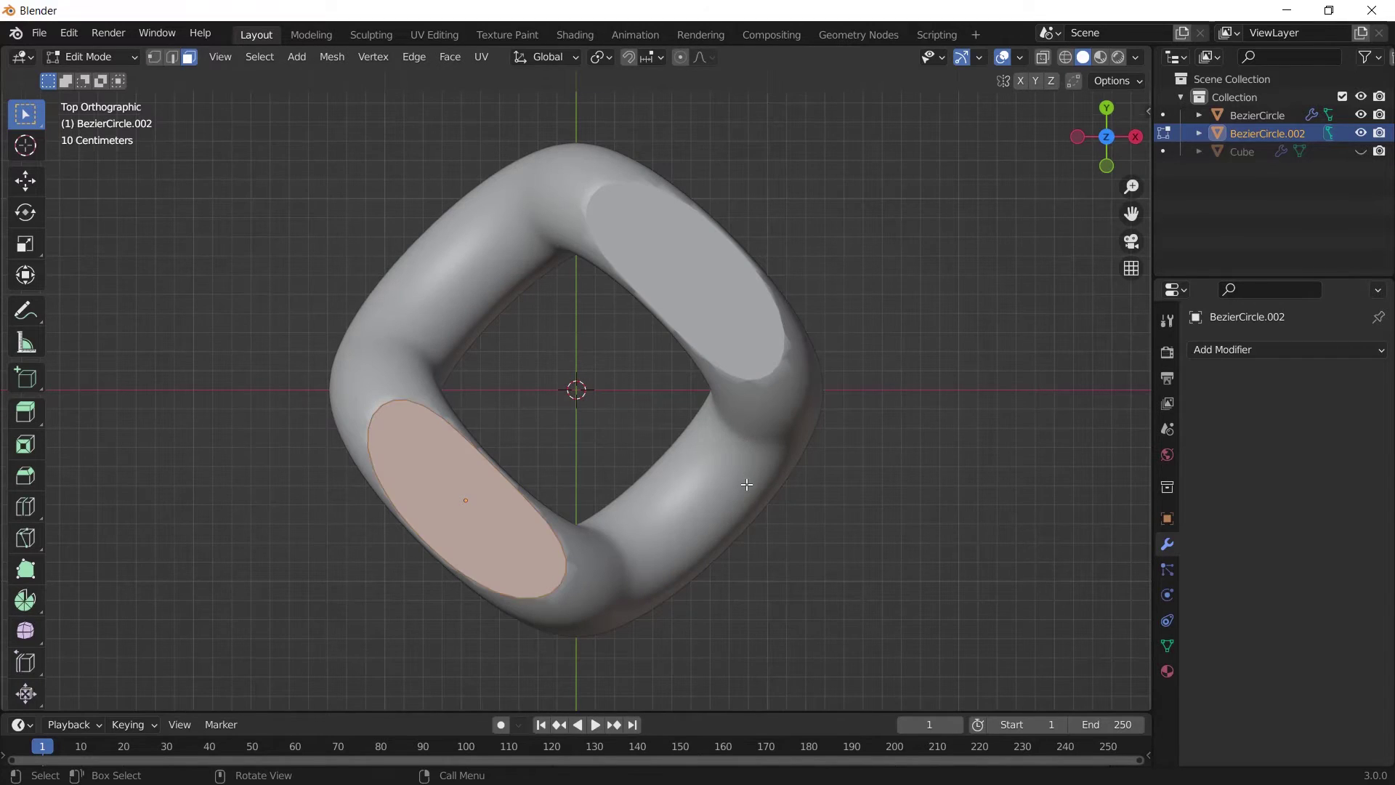
{"action": "scroll", "coordinate": [748, 483], "scroll_direction": "up", "scroll_amount": 1}
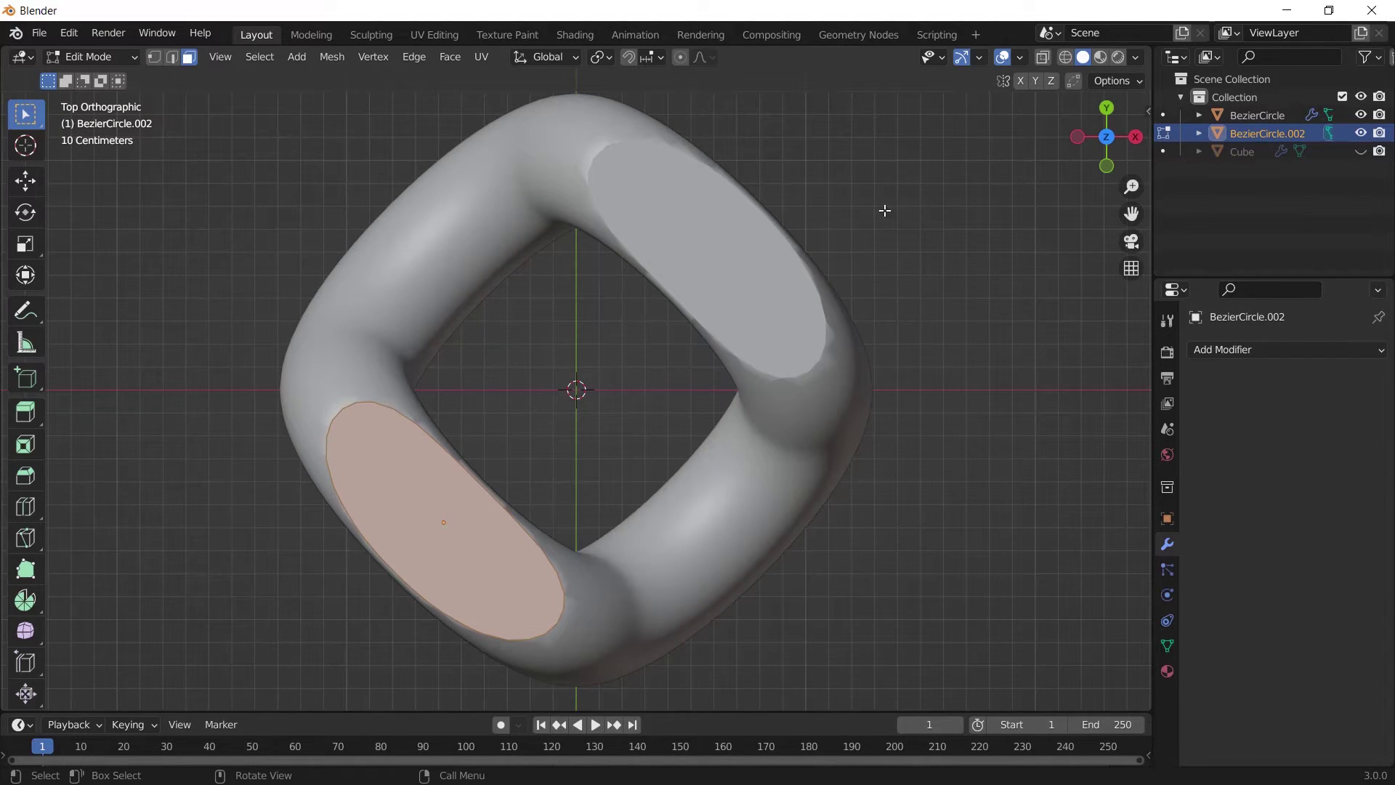
{"action": "key", "text": "s"}
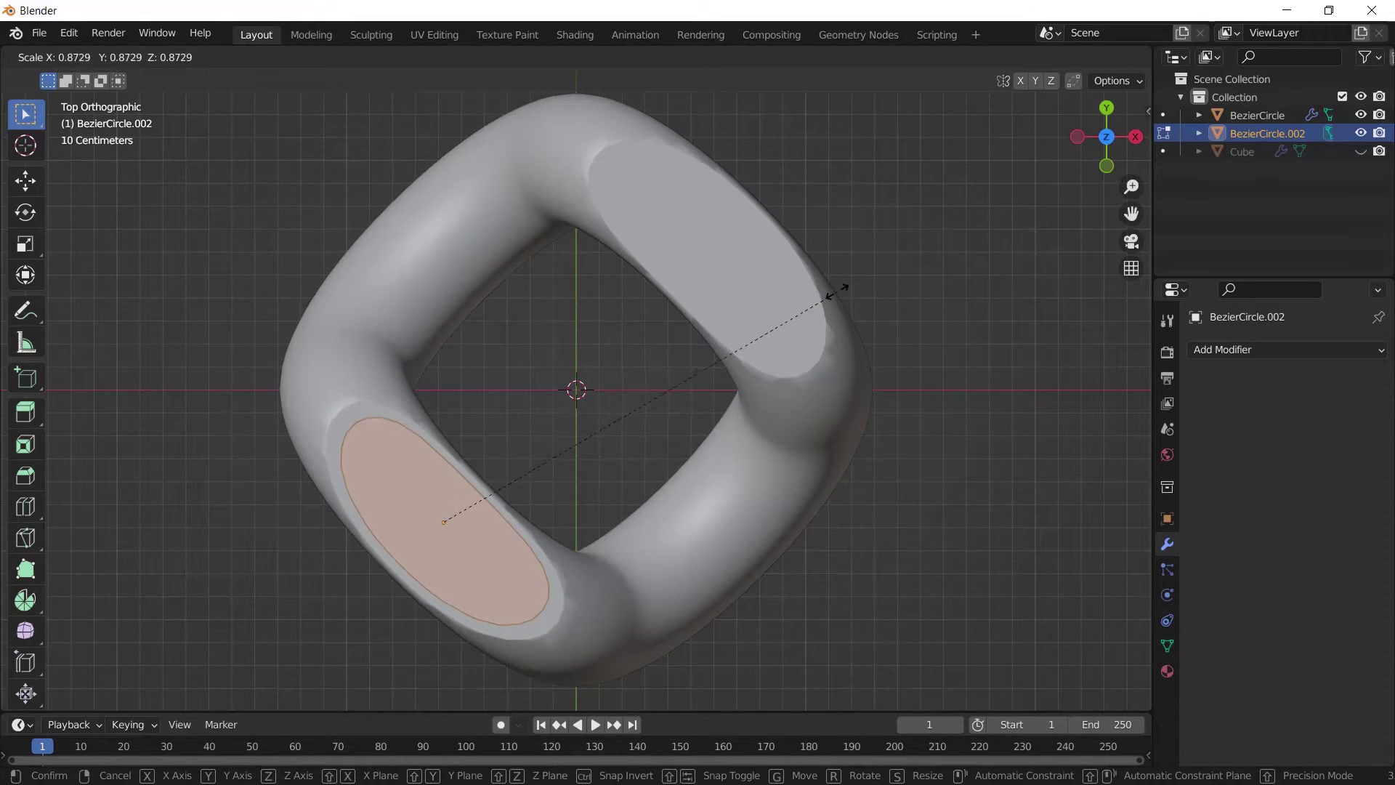
{"action": "left_click", "coordinate": [832, 292]}
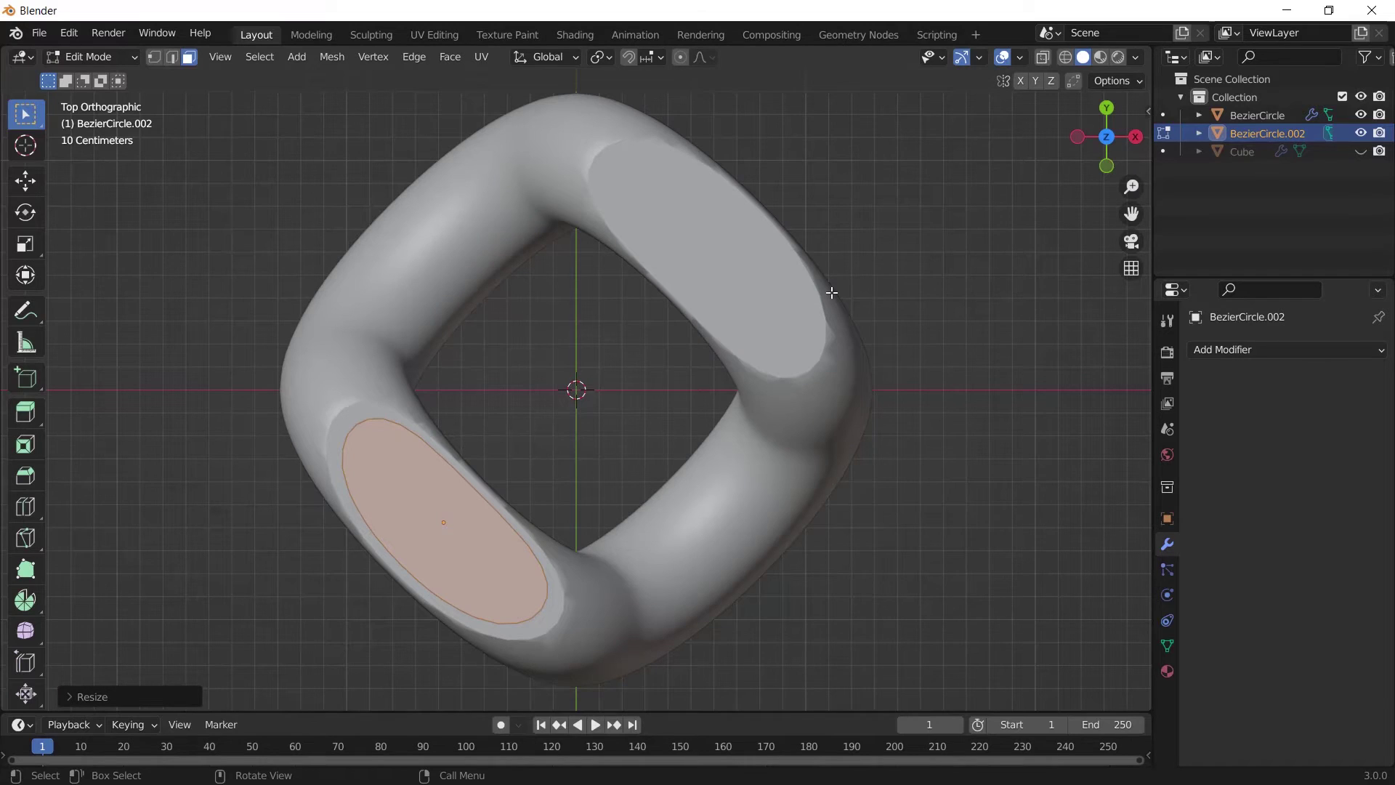
Step: Rotate the cap 45°, scale it narrower along X, then rotate it back -45°
{"action": "type", "text": "r45"}
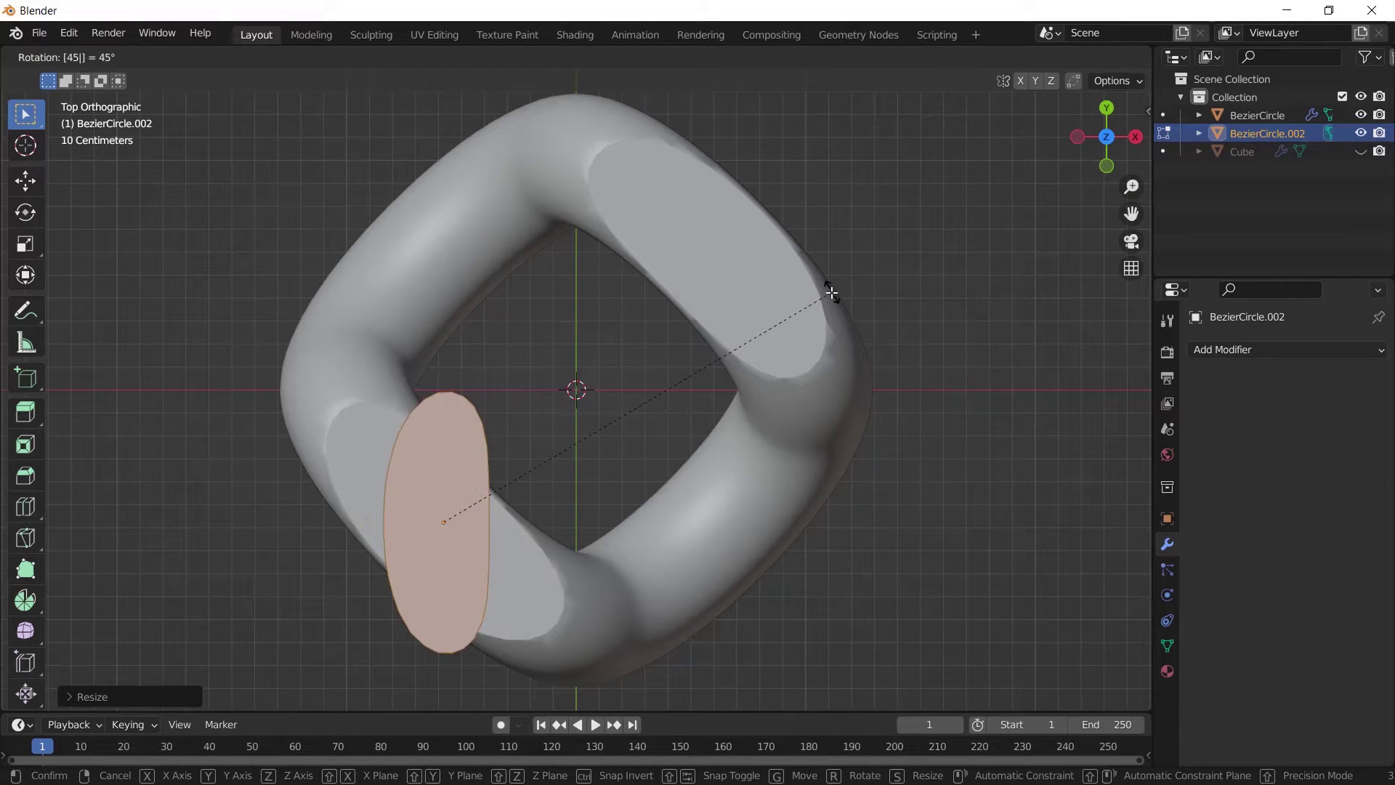
{"action": "key", "text": "Return"}
{"action": "key", "text": "s"}
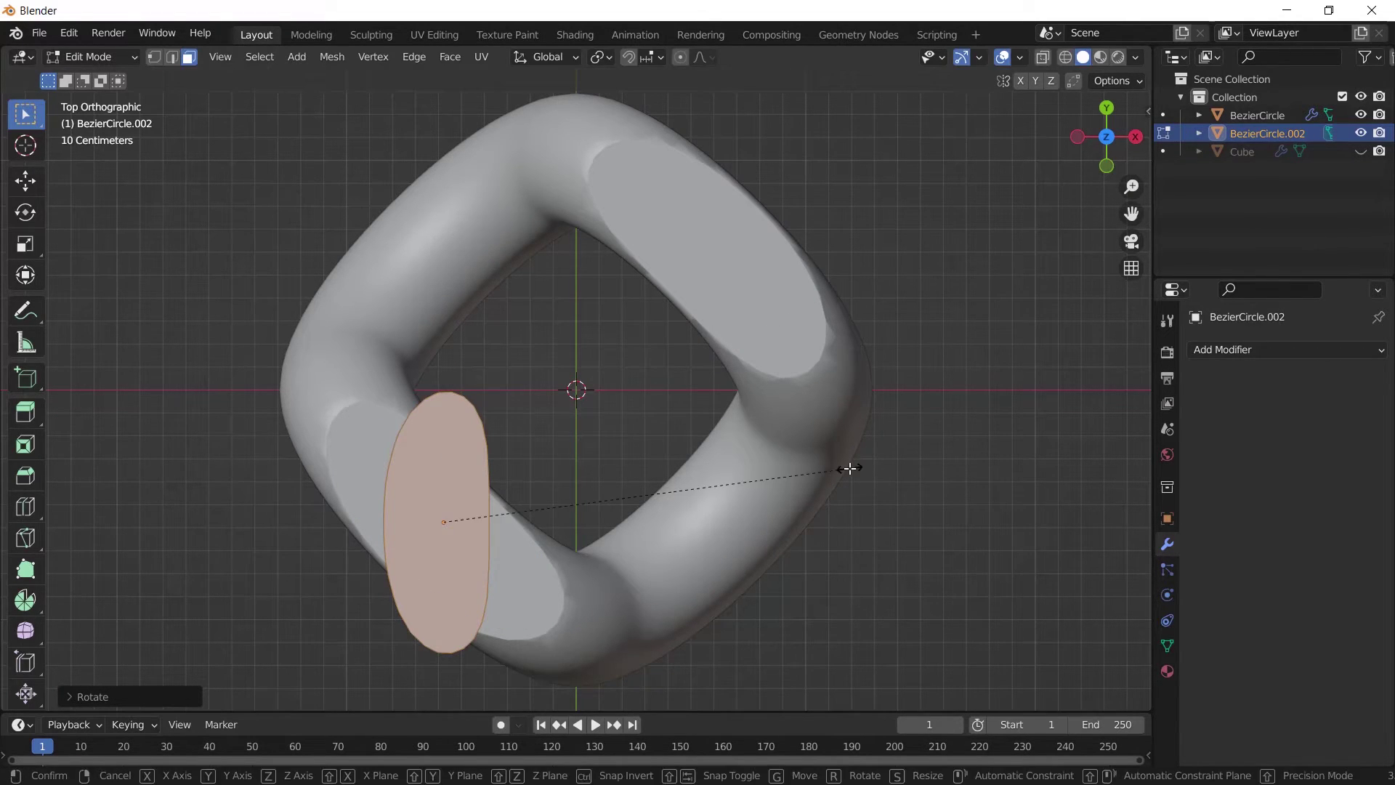
{"action": "key", "text": "x"}
{"action": "key", "text": "x"}
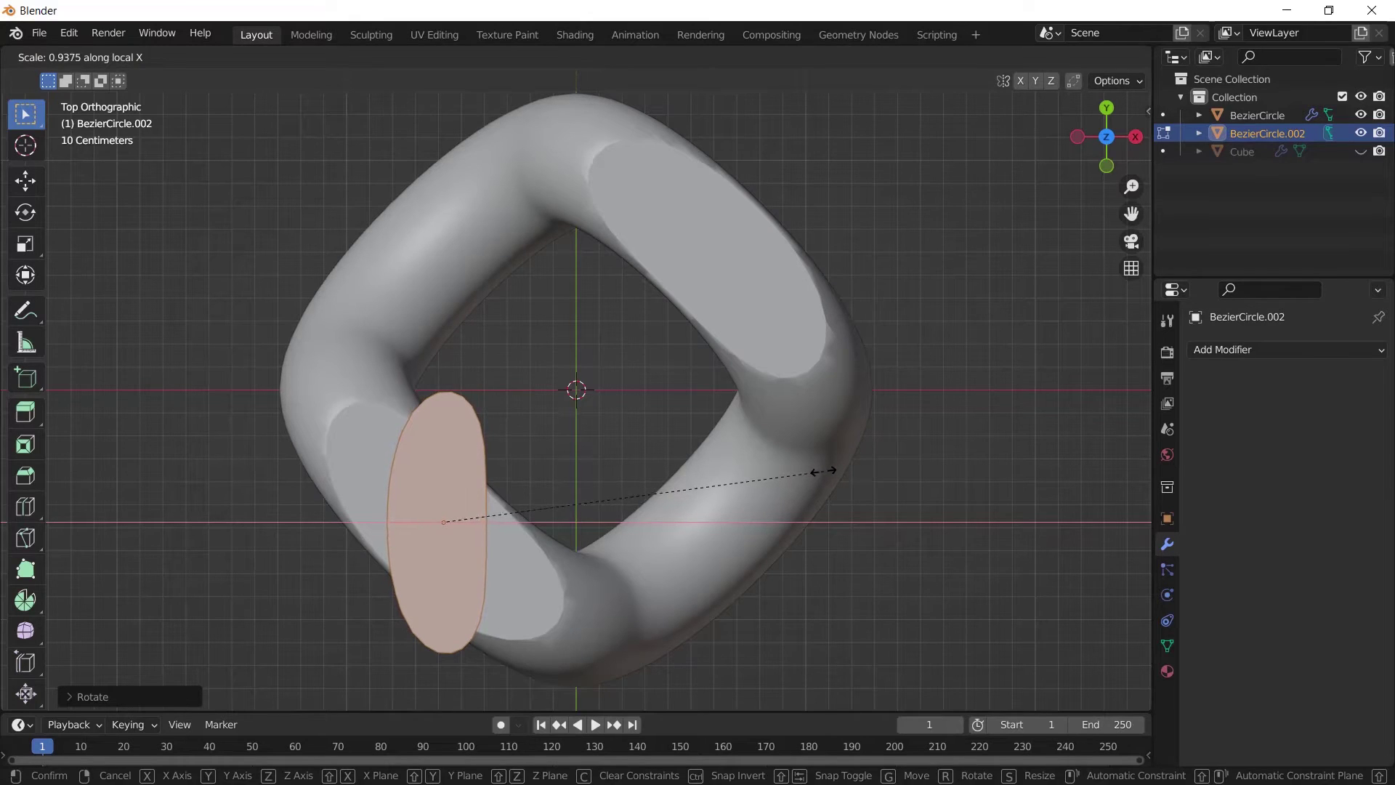
{"action": "key", "text": "Return"}
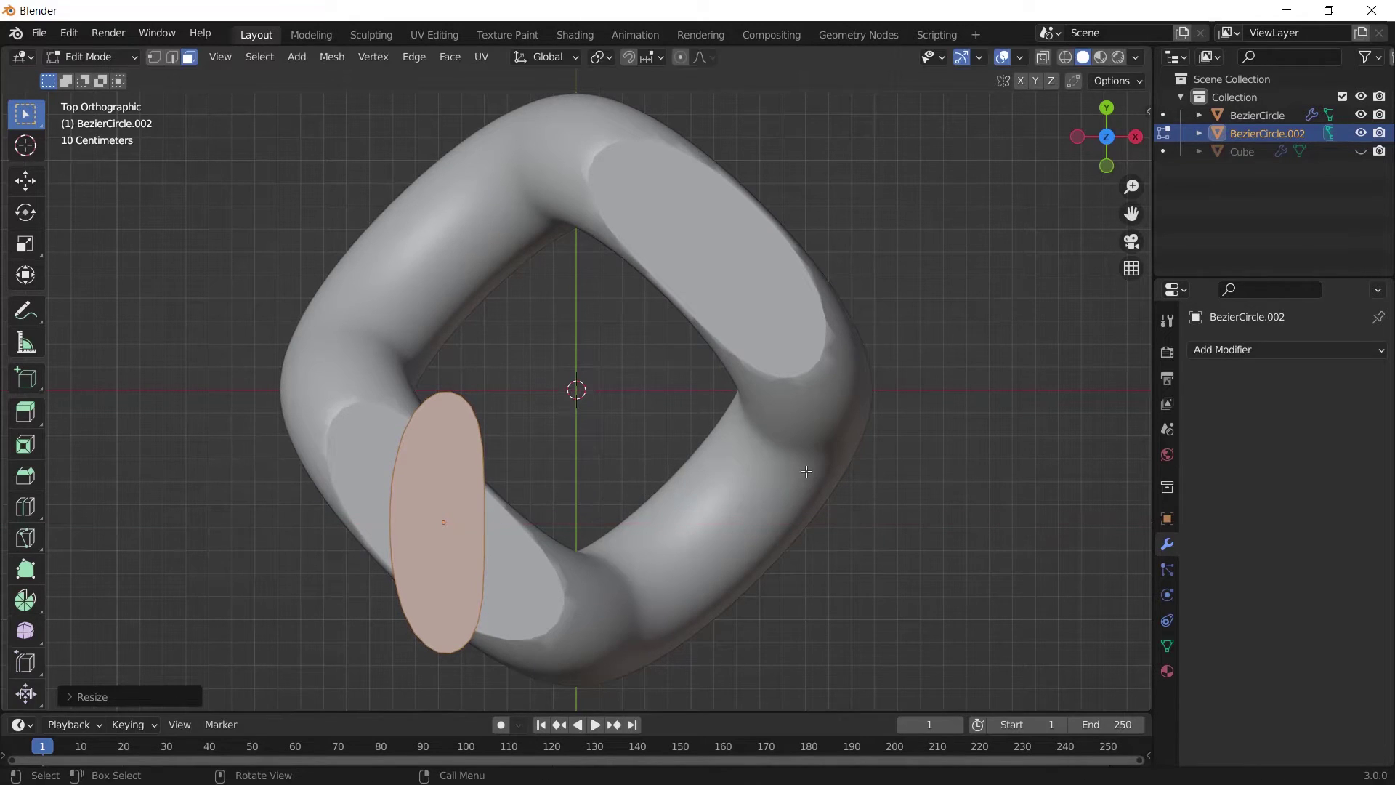
{"action": "key", "text": "r"}
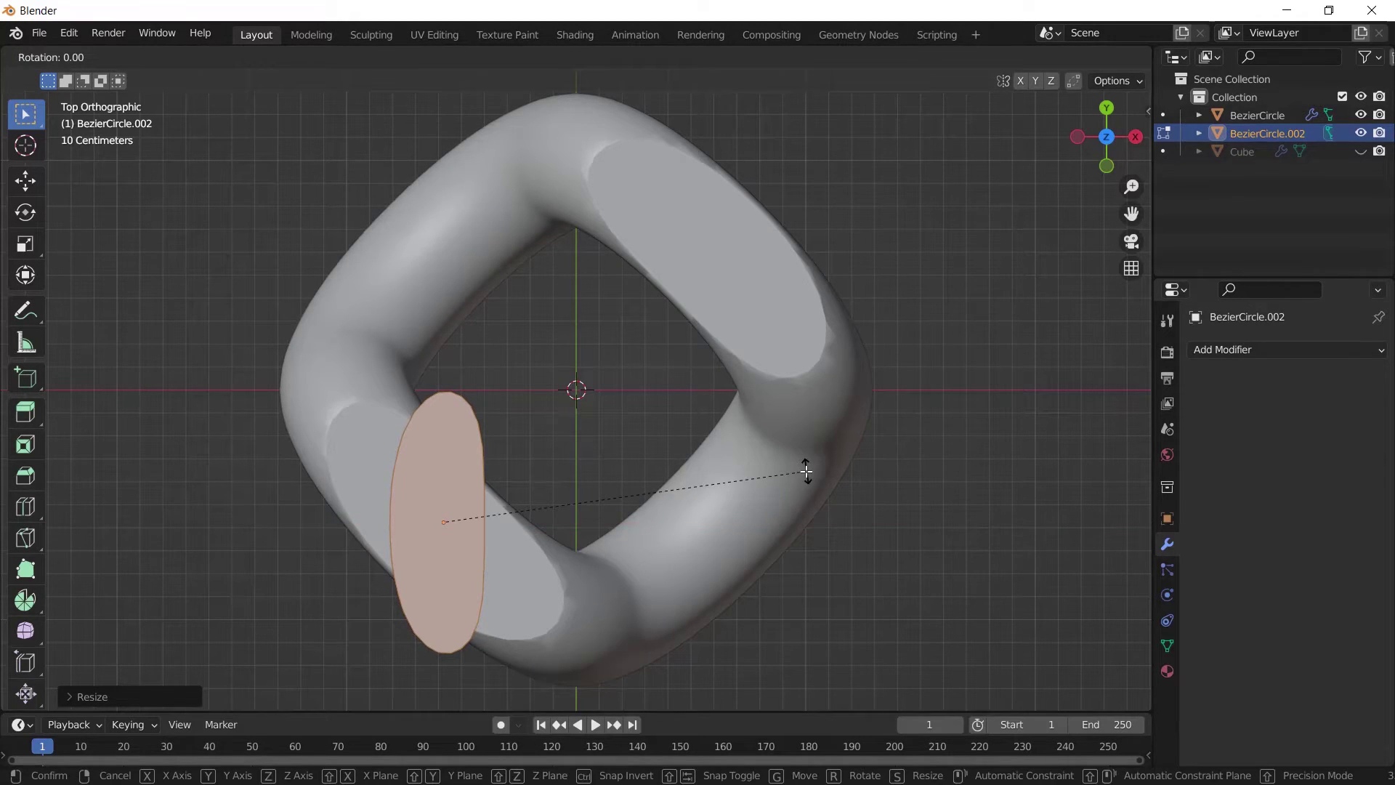
{"action": "type", "text": "-45"}
{"action": "key", "text": "Return"}
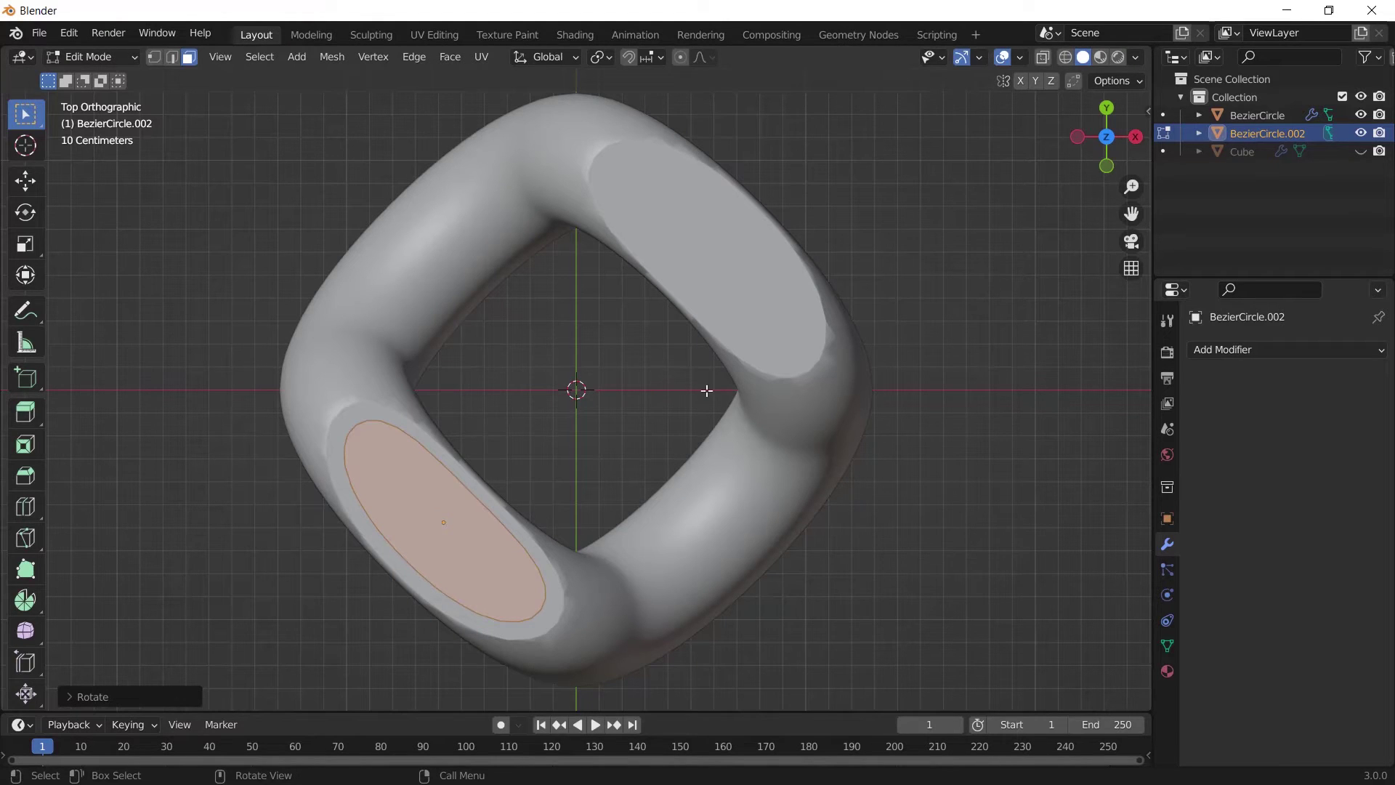
Step: Move the cap object up onto the top of the tube end
{"action": "key", "text": "Tab"}
{"action": "middle_click_drag", "start_coordinate": [654, 508], "coordinate": [718, 407]}
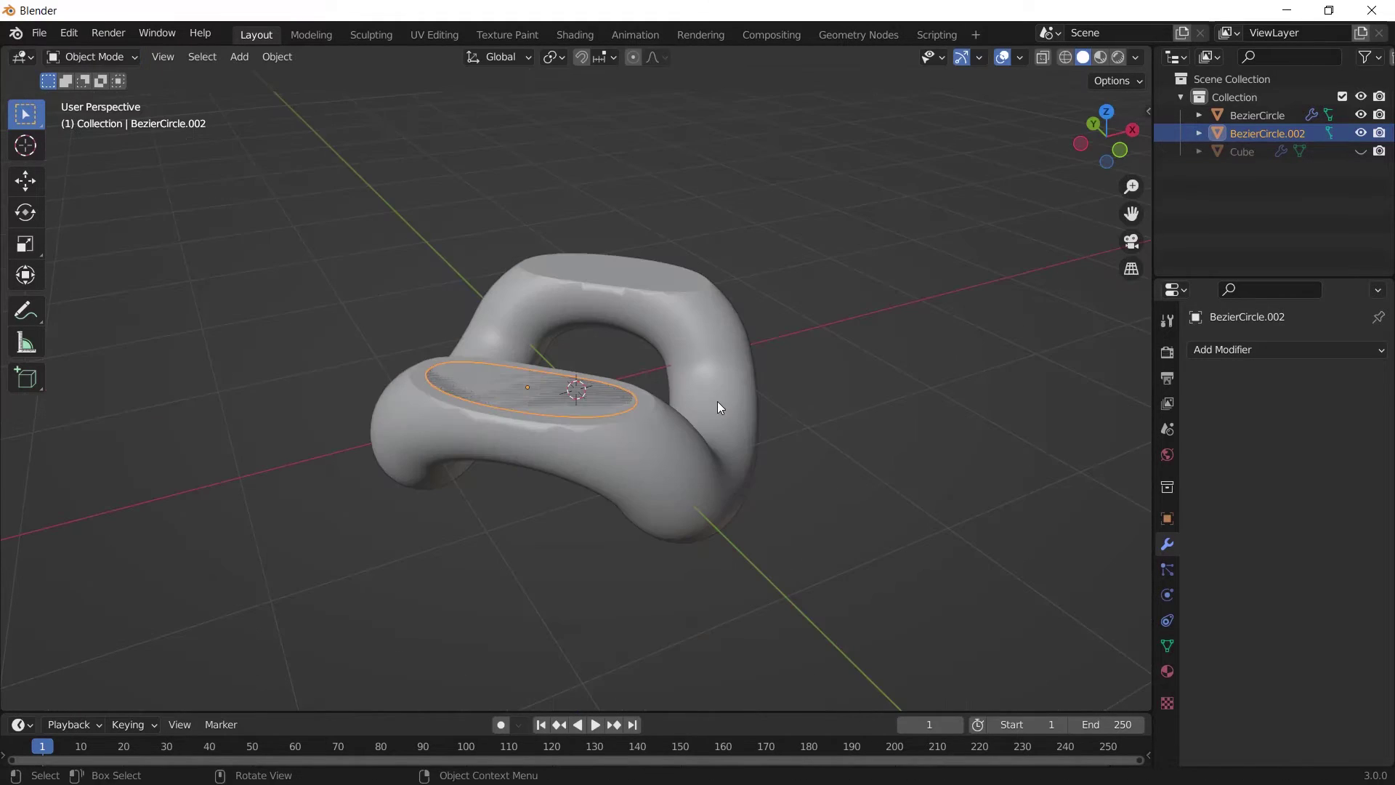
{"action": "key", "text": "g"}
{"action": "left_click", "coordinate": [734, 355]}
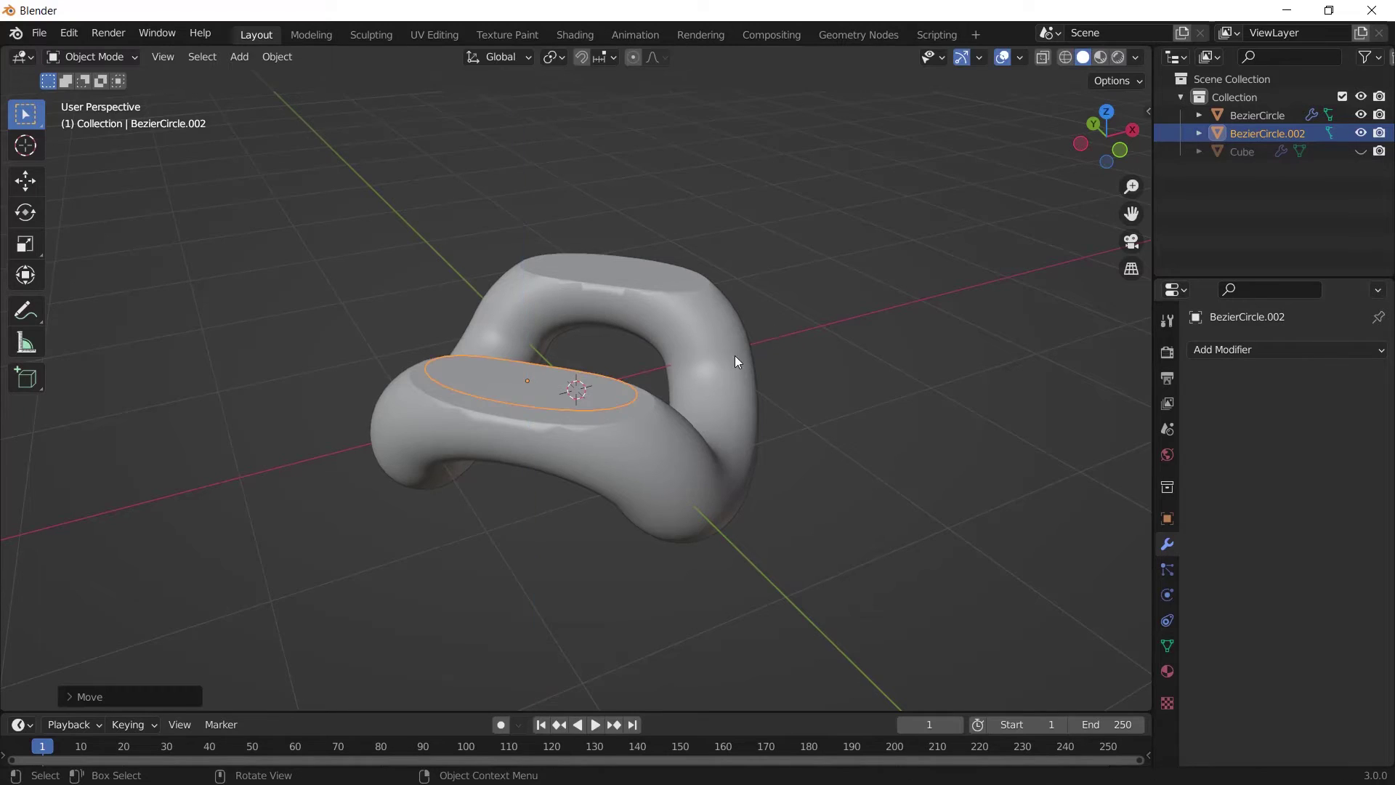
{"action": "scroll", "coordinate": [734, 355], "scroll_direction": "up", "scroll_amount": 2}
Step: Extrude the cap face into a thin disk
{"action": "key", "text": "Tab"}
{"action": "middle_click_drag", "start_coordinate": [727, 393], "coordinate": [768, 293]}
{"action": "key", "text": "e"}
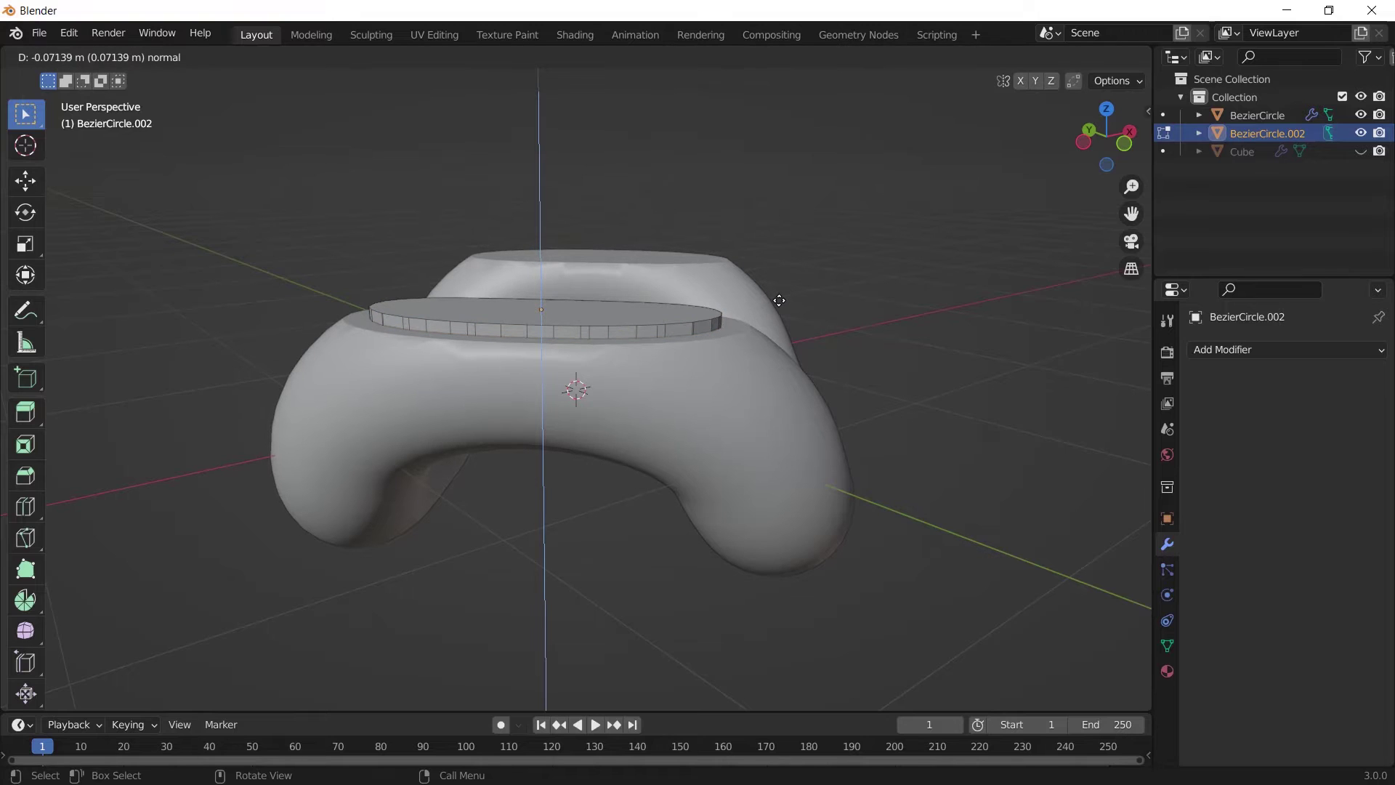
{"action": "left_click", "coordinate": [778, 302]}
{"action": "middle_click_drag", "start_coordinate": [783, 302], "coordinate": [781, 363]}
{"action": "scroll", "coordinate": [678, 286], "scroll_direction": "up", "scroll_amount": 3}
{"action": "key", "text": "Tab"}
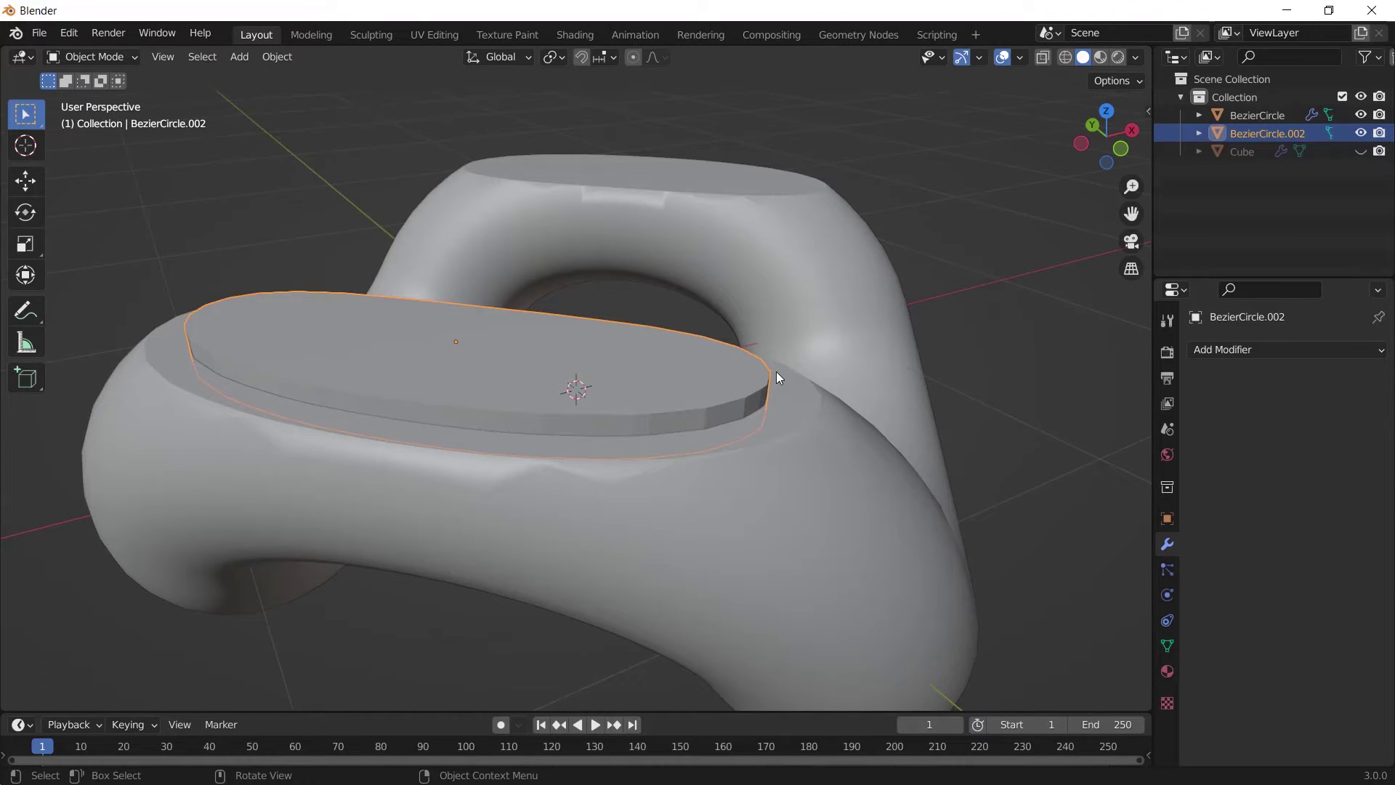
Step: Isolate the disk in local view and dissolve its extra vertical side edges
{"action": "key", "text": "KP_Divide"}
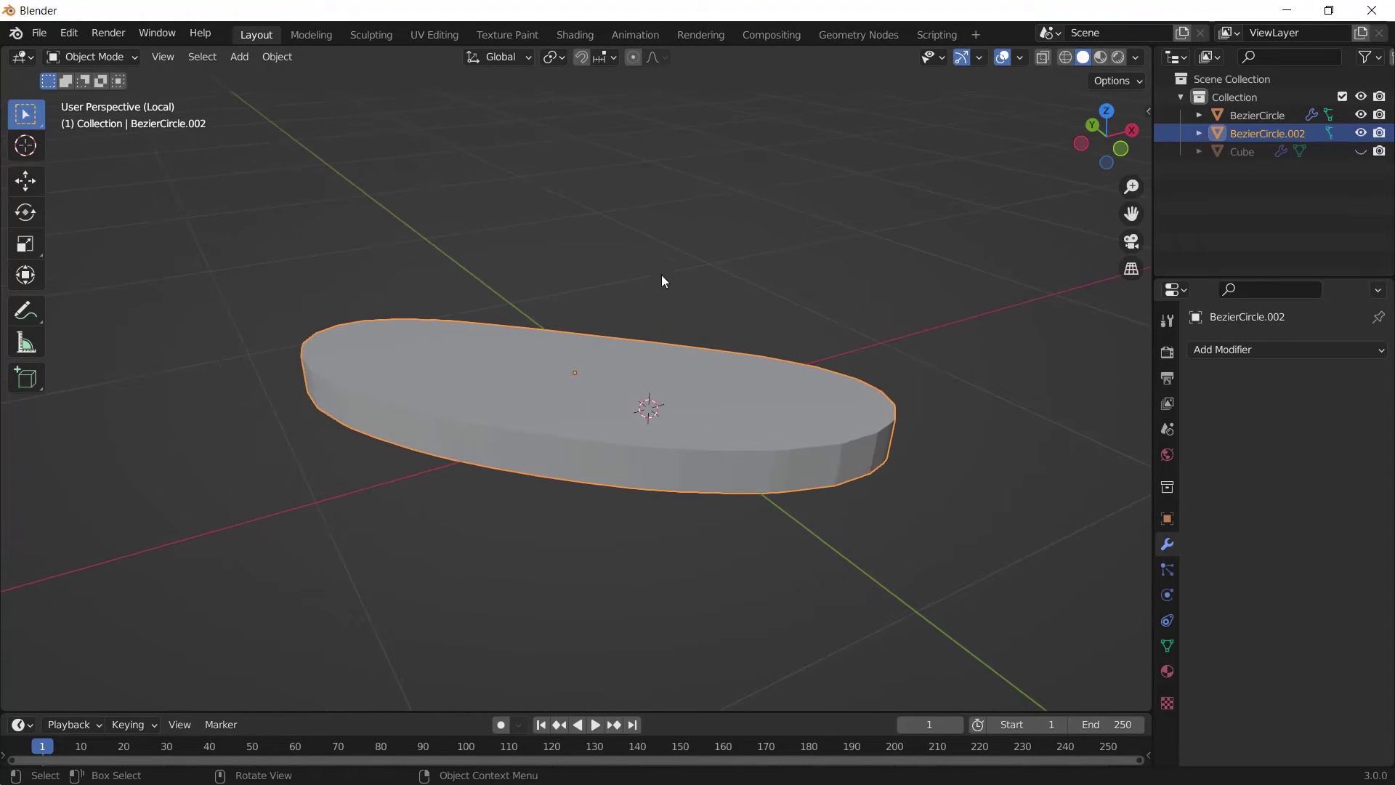
{"action": "key", "text": "Tab"}
{"action": "key", "text": "ctrl+x"}
{"action": "middle_click_drag", "start_coordinate": [813, 530], "coordinate": [874, 564]}
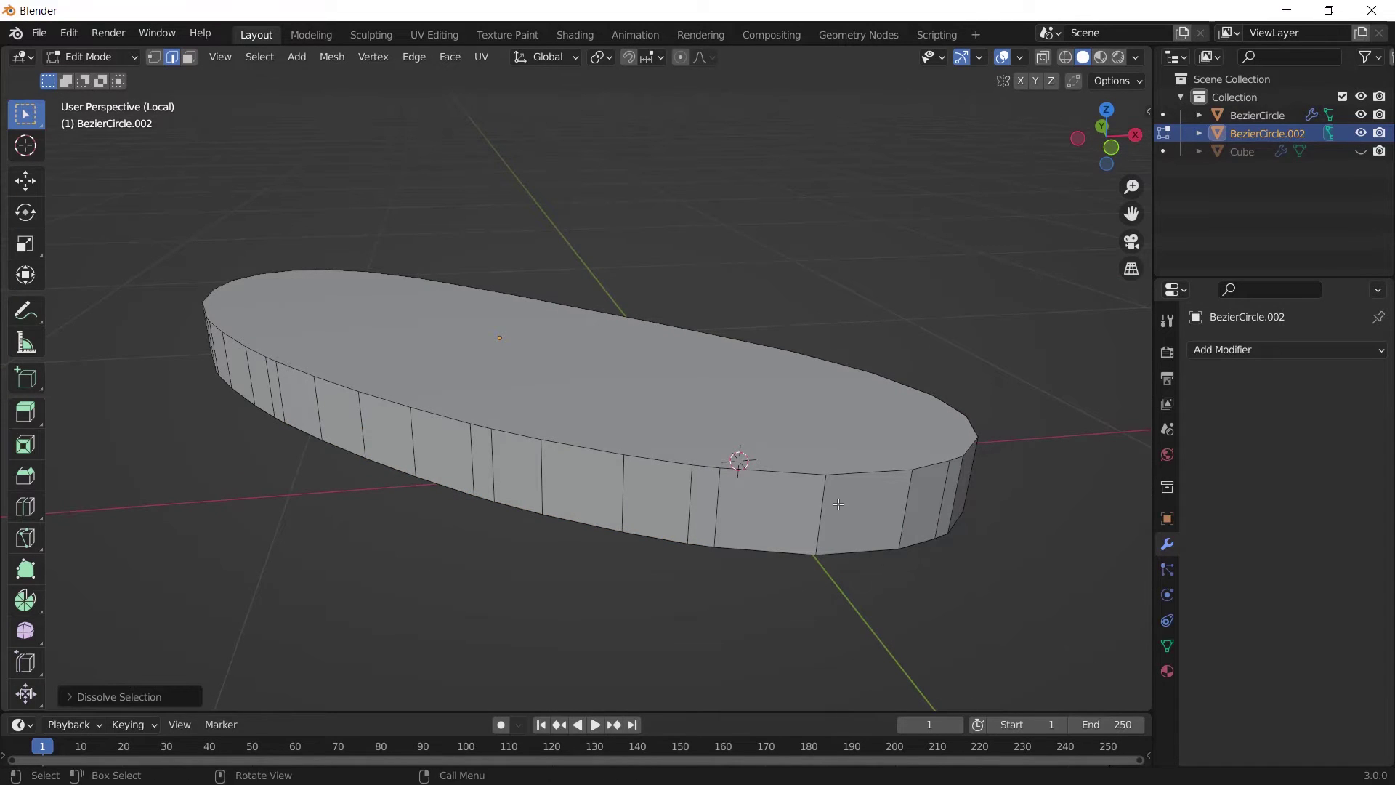
{"action": "left_click", "coordinate": [730, 524]}
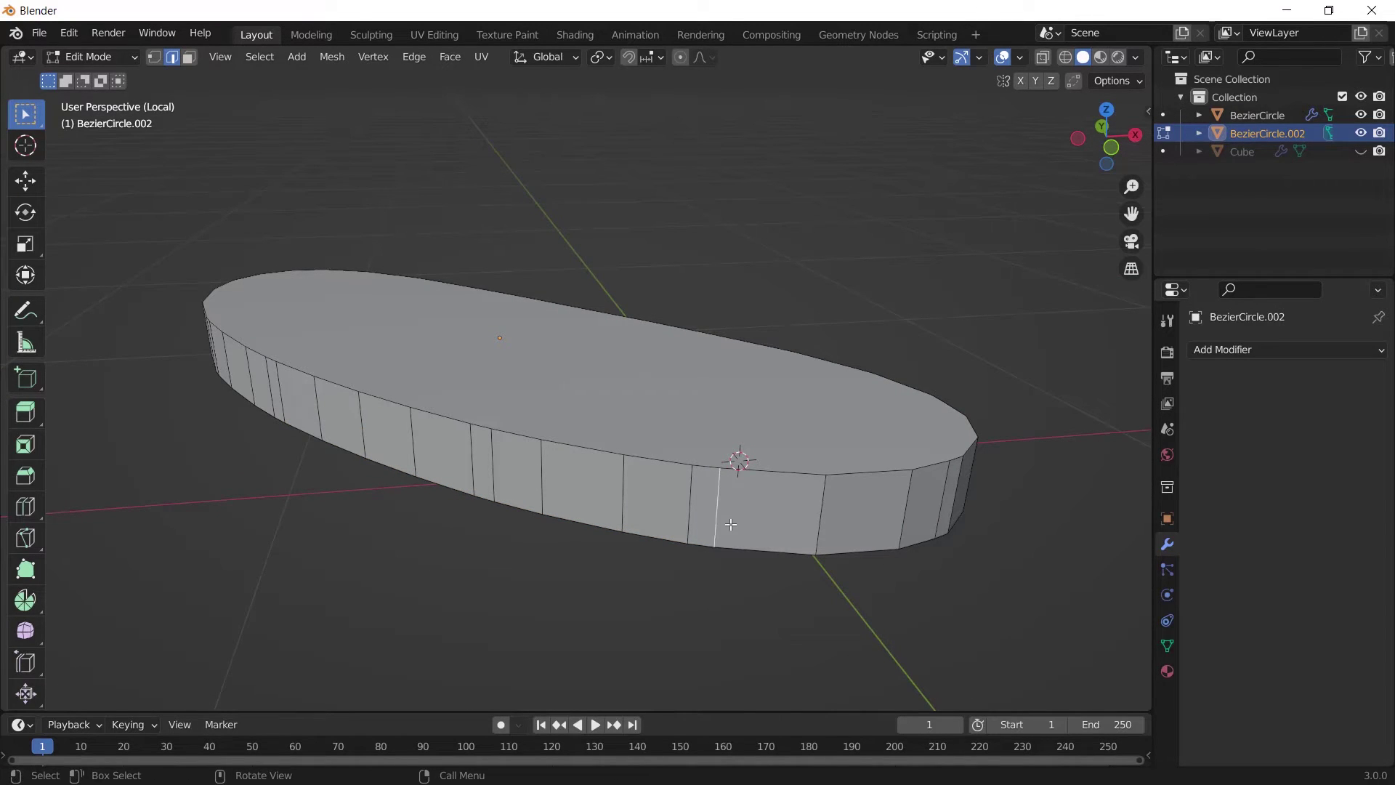
{"action": "key", "text": "ctrl+x"}
{"action": "middle_click_drag", "start_coordinate": [694, 500], "coordinate": [624, 429]}
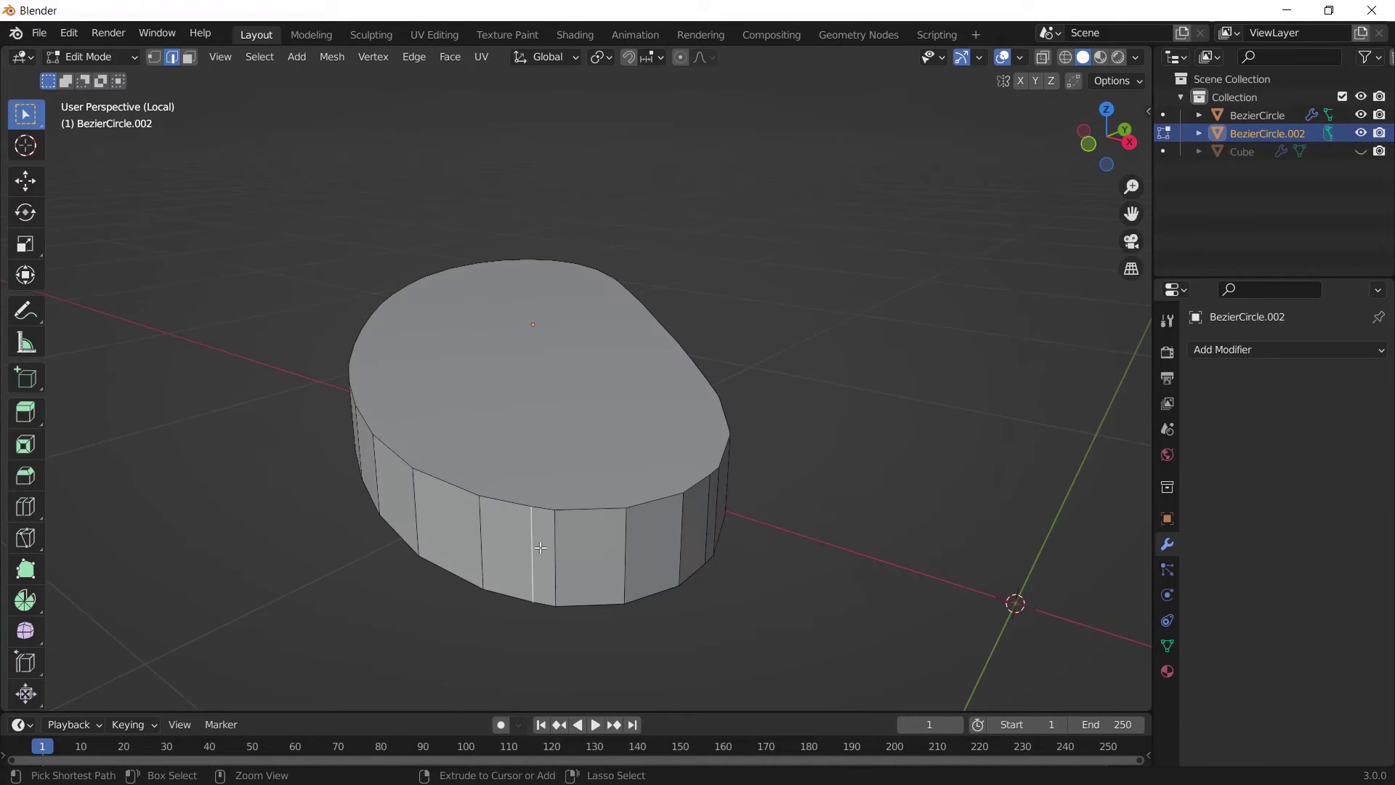
Step: Slide one rim edge and dissolve another side edge of the disk
{"action": "left_click", "coordinate": [701, 381]}
{"action": "key", "text": "g"}
{"action": "key", "text": "g"}
{"action": "left_click", "coordinate": [769, 465]}
{"action": "key", "text": "g"}
{"action": "key", "text": "g"}
{"action": "left_click", "coordinate": [701, 416]}
{"action": "key", "text": "ctrl+x"}
{"action": "key", "text": "ctrl+c"}
{"action": "left_click", "coordinate": [750, 443]}
Step: Move the selected disk geometry into a tidier position
{"action": "key", "text": "g"}
{"action": "key", "text": "g"}
{"action": "middle_click_drag", "start_coordinate": [763, 439], "coordinate": [865, 361], "text": "alt"}
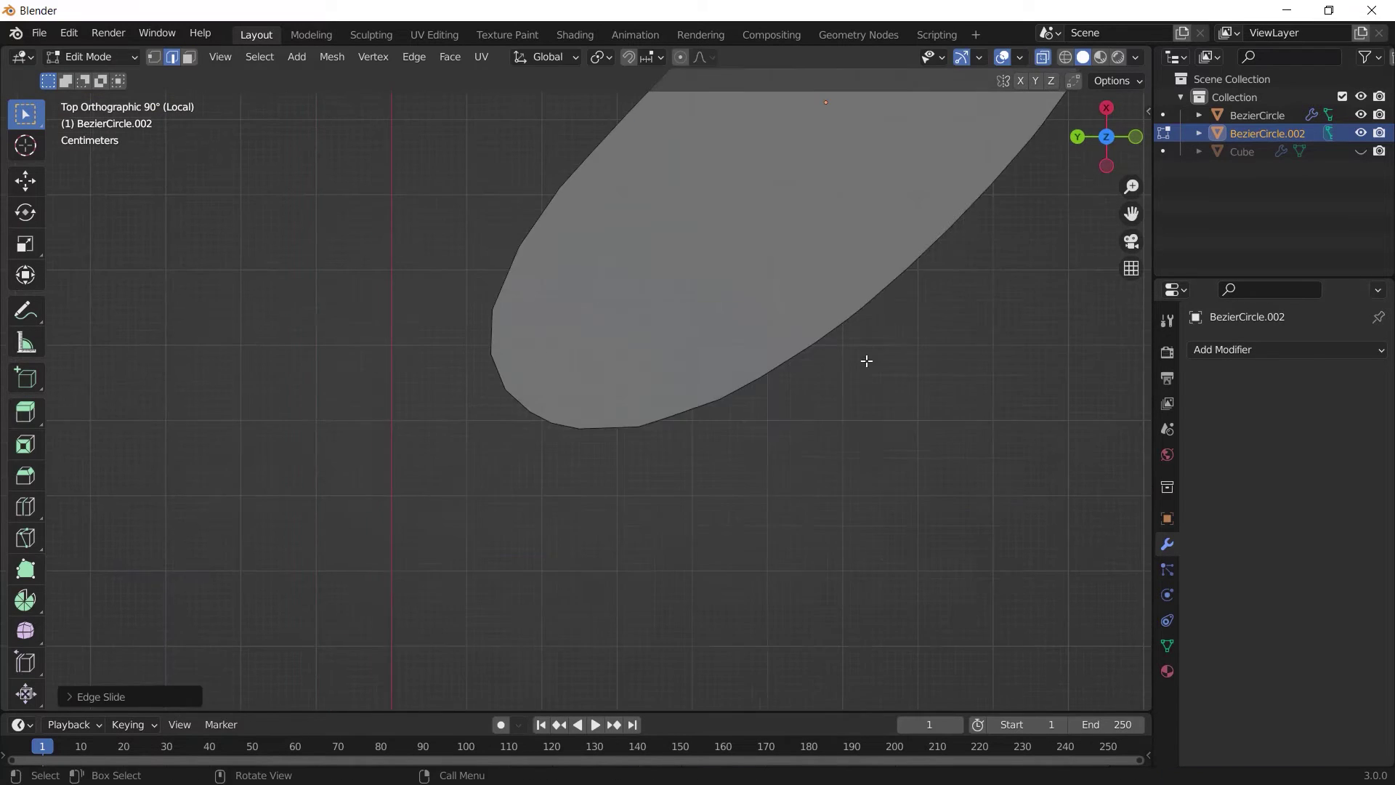
{"action": "scroll", "coordinate": [865, 370], "scroll_direction": "up", "scroll_amount": 2}
{"action": "key", "text": "g"}
{"action": "left_click", "coordinate": [870, 452]}
Step: Add a loop cut around the disk, position it, and leave Edit Mode
{"action": "key", "text": "ctrl+r"}
{"action": "left_click", "coordinate": [640, 452]}
{"action": "left_click", "coordinate": [715, 468]}
{"action": "key", "text": "g"}
{"action": "left_click", "coordinate": [731, 476]}
{"action": "key", "text": "Tab"}
{"action": "middle_click_drag", "start_coordinate": [732, 476], "coordinate": [778, 408]}
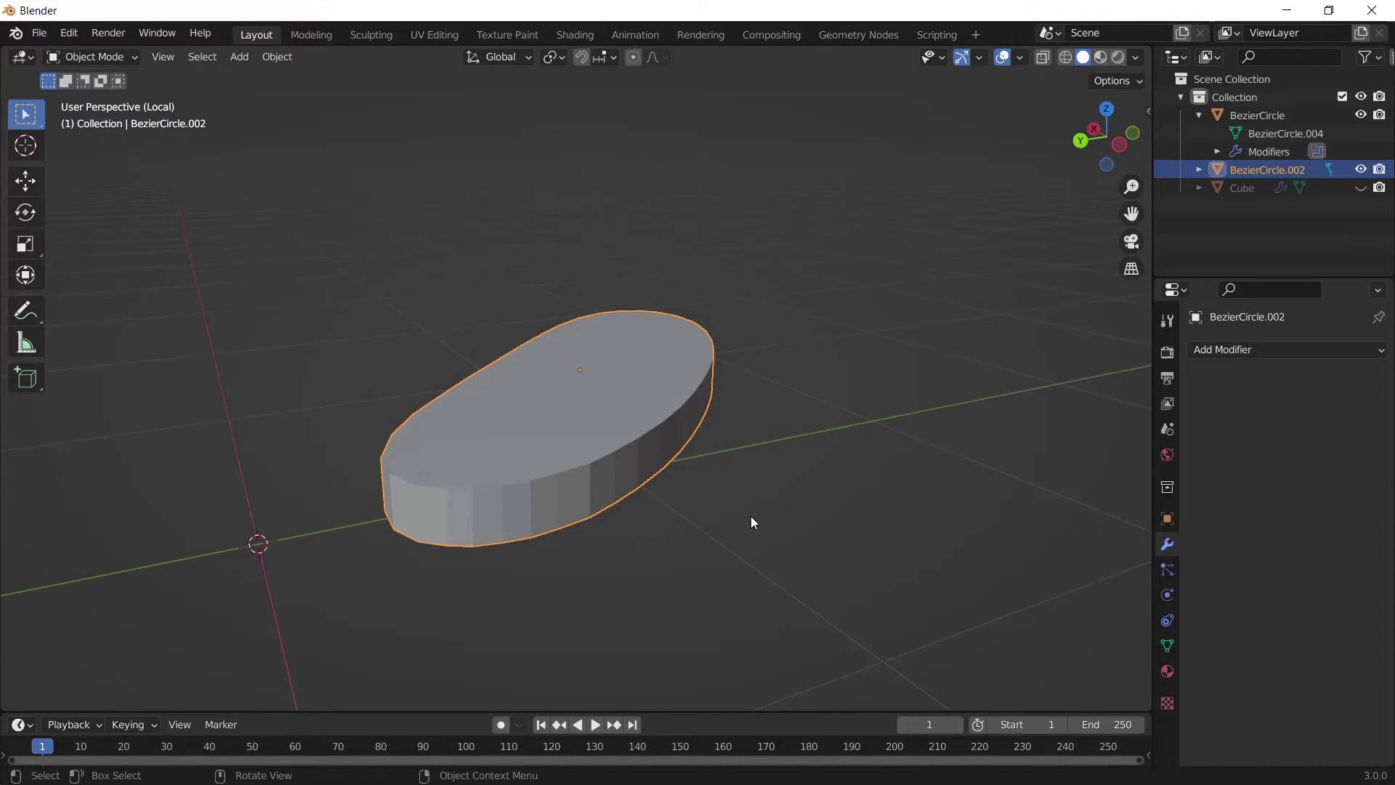
Step: Exit local view and give the disk smooth shading with Auto Smooth enabled
{"action": "key", "text": "KP_Divide"}
{"action": "middle_click_drag", "start_coordinate": [708, 391], "coordinate": [658, 432]}
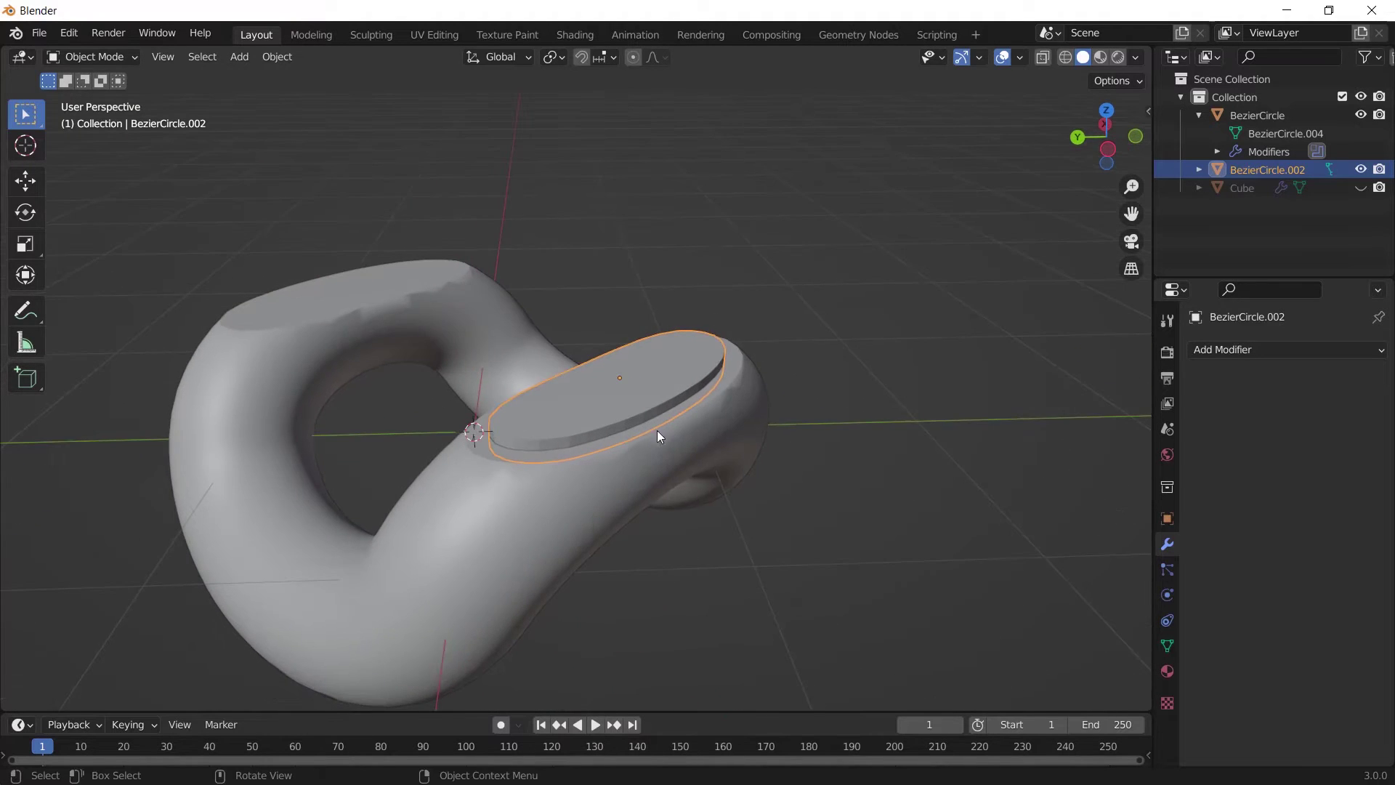
{"action": "scroll", "coordinate": [827, 517], "scroll_direction": "up", "scroll_amount": 4}
{"action": "scroll", "coordinate": [874, 451], "scroll_direction": "down", "scroll_amount": 2}
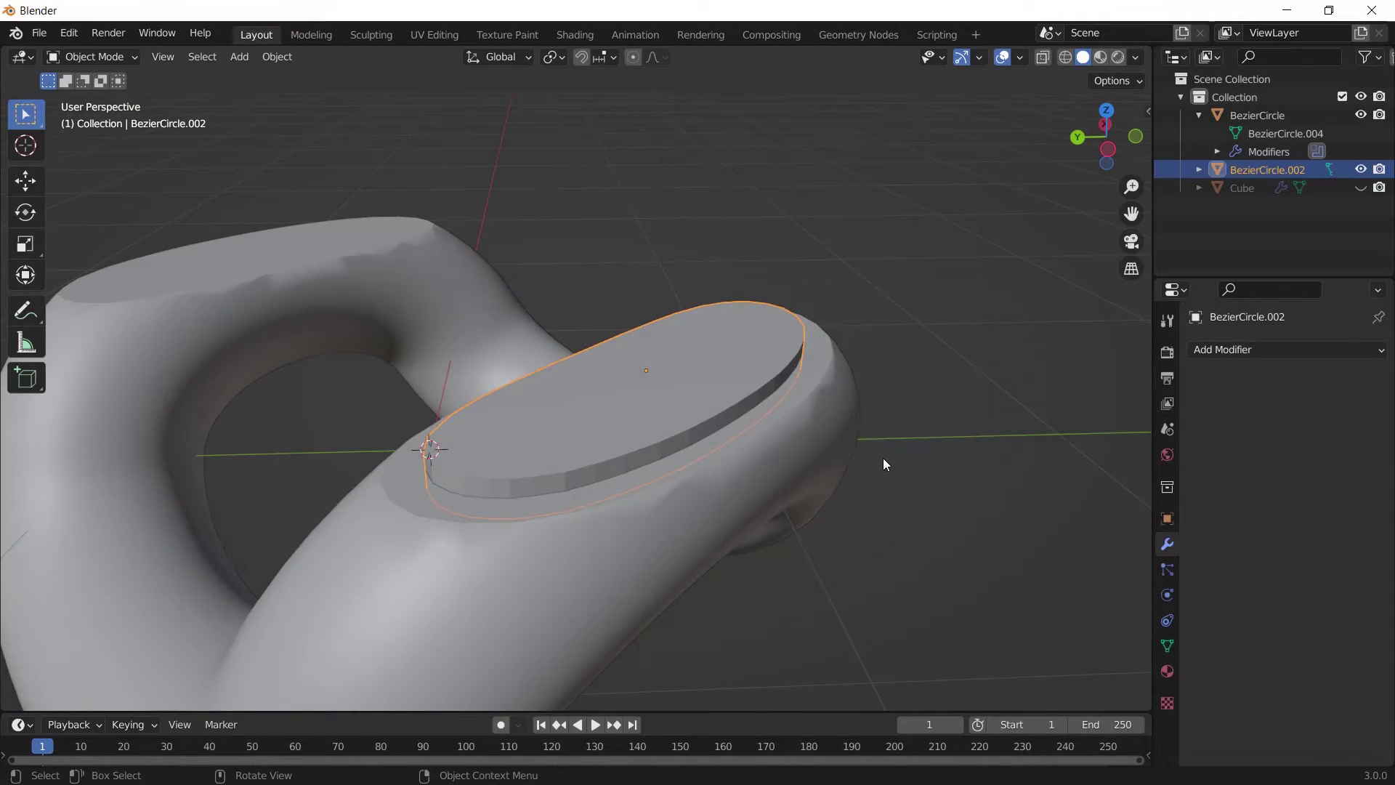
{"action": "right_click", "coordinate": [889, 434]}
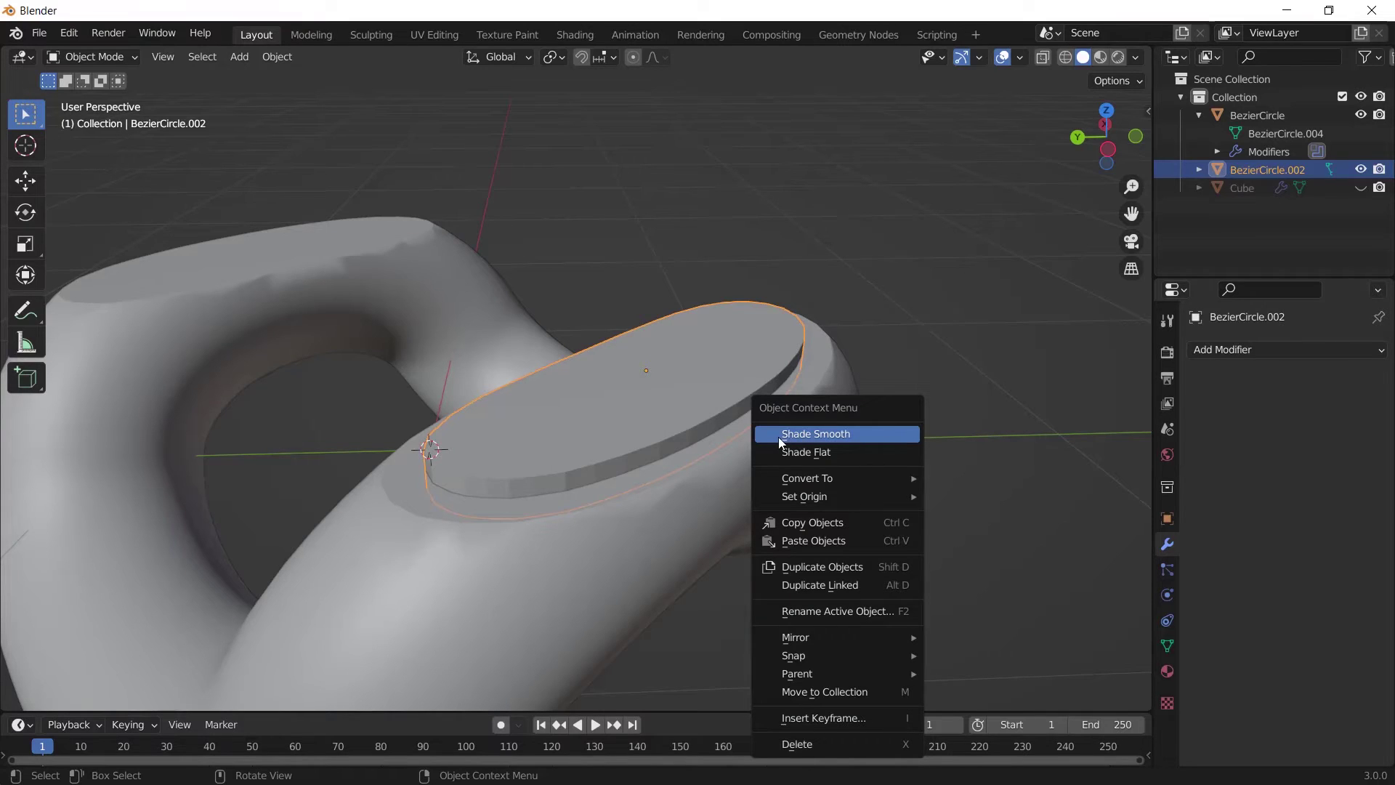
{"action": "left_click", "coordinate": [803, 434]}
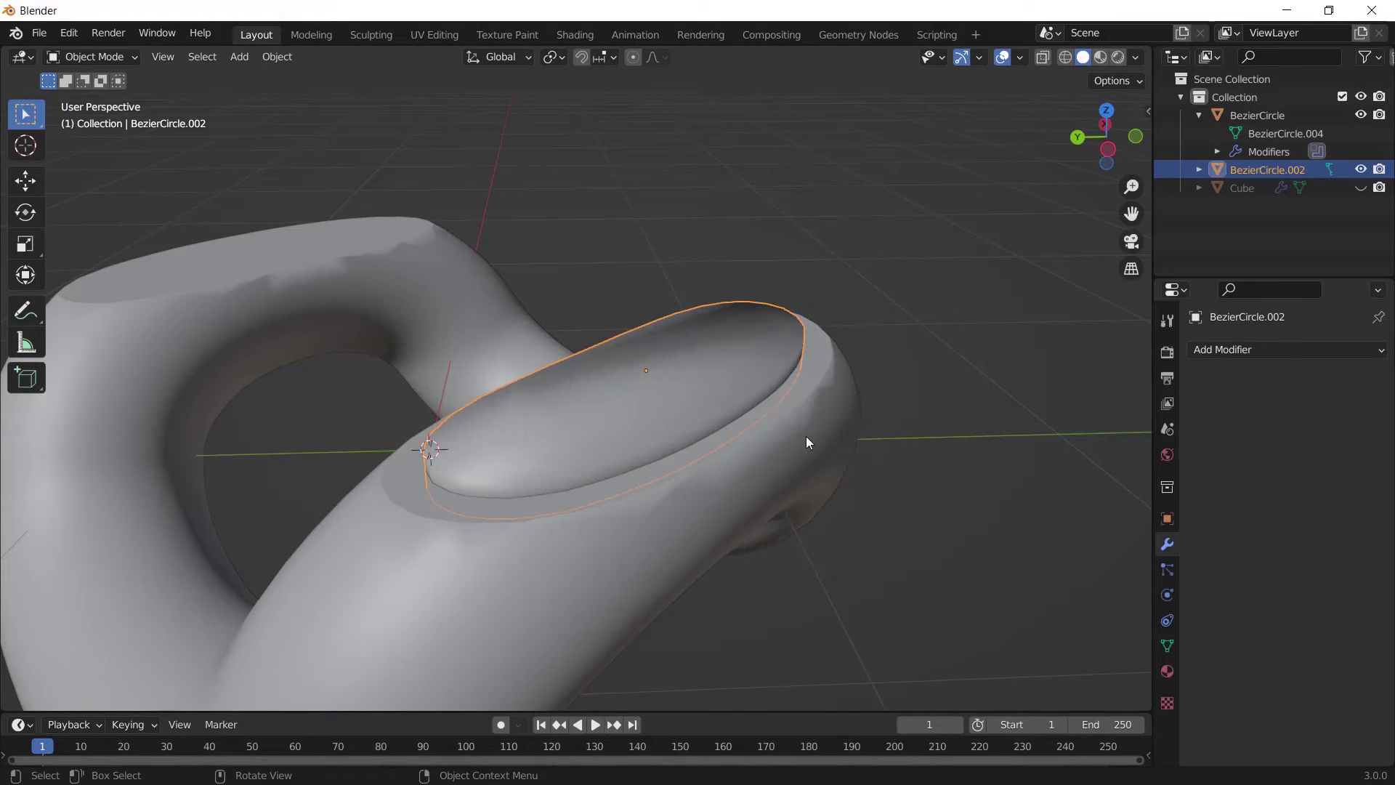
{"action": "left_click", "coordinate": [1166, 645]}
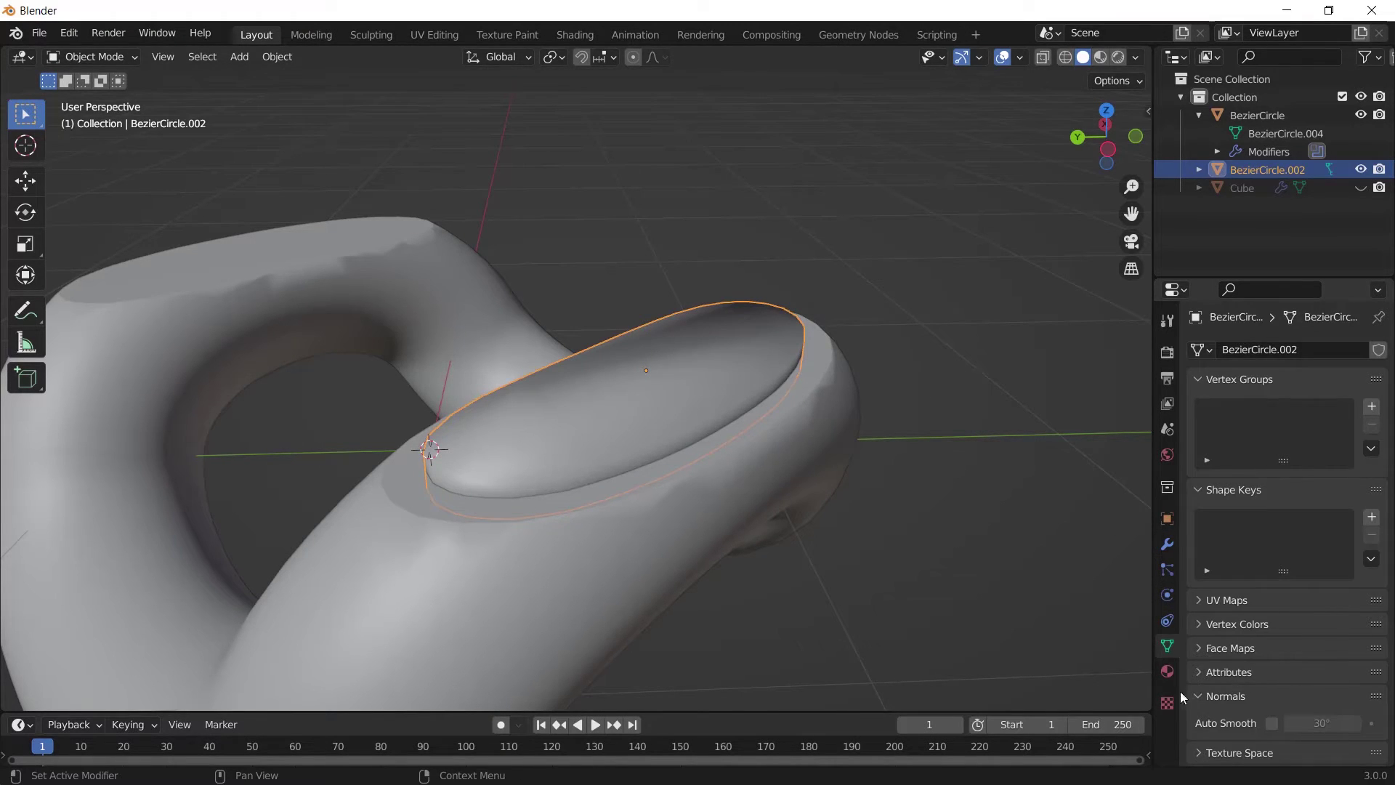
{"action": "left_click", "coordinate": [1271, 722]}
Step: Enable Auto Smooth on the curved link body as well
{"action": "scroll", "coordinate": [799, 509], "scroll_direction": "down", "scroll_amount": 4}
{"action": "middle_click_drag", "start_coordinate": [778, 536], "coordinate": [783, 517]}
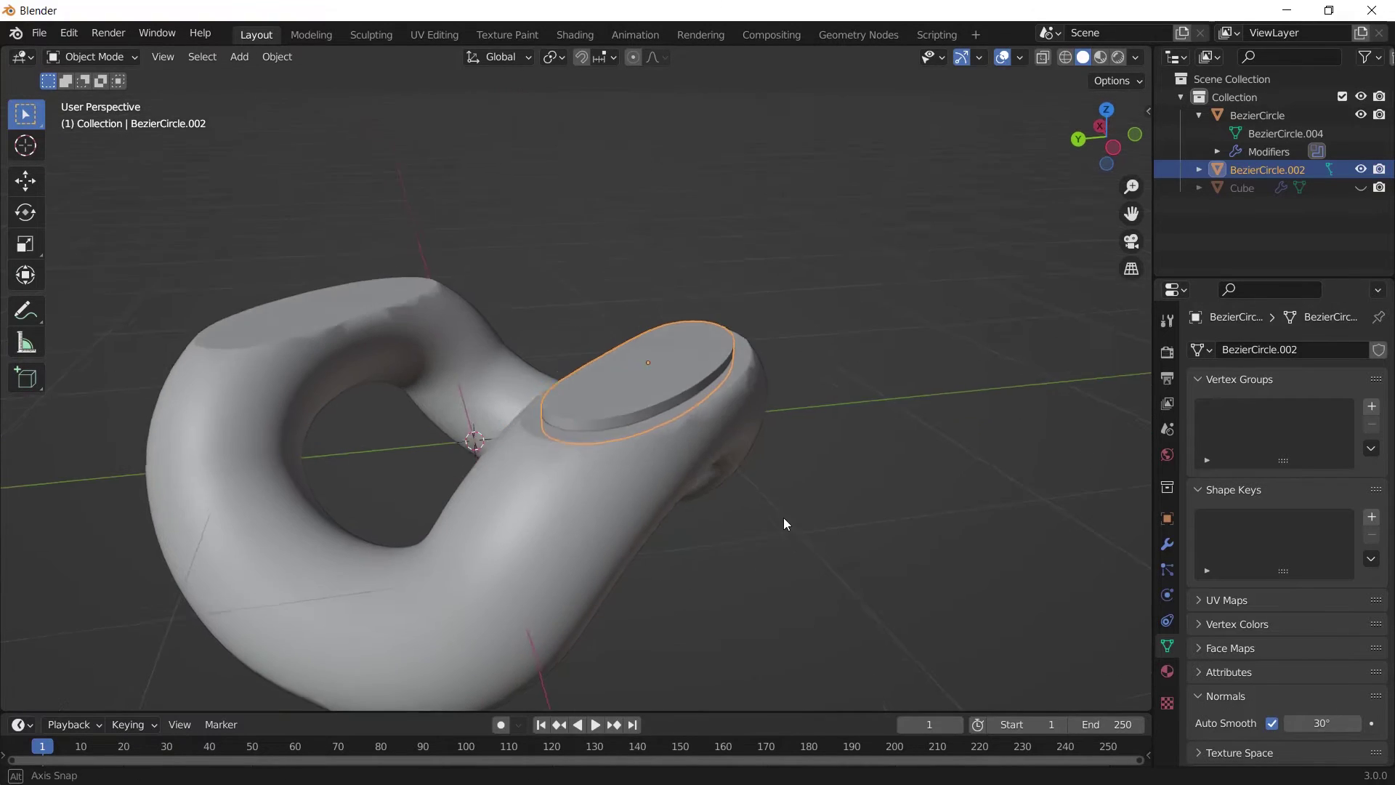
{"action": "left_click", "coordinate": [599, 503]}
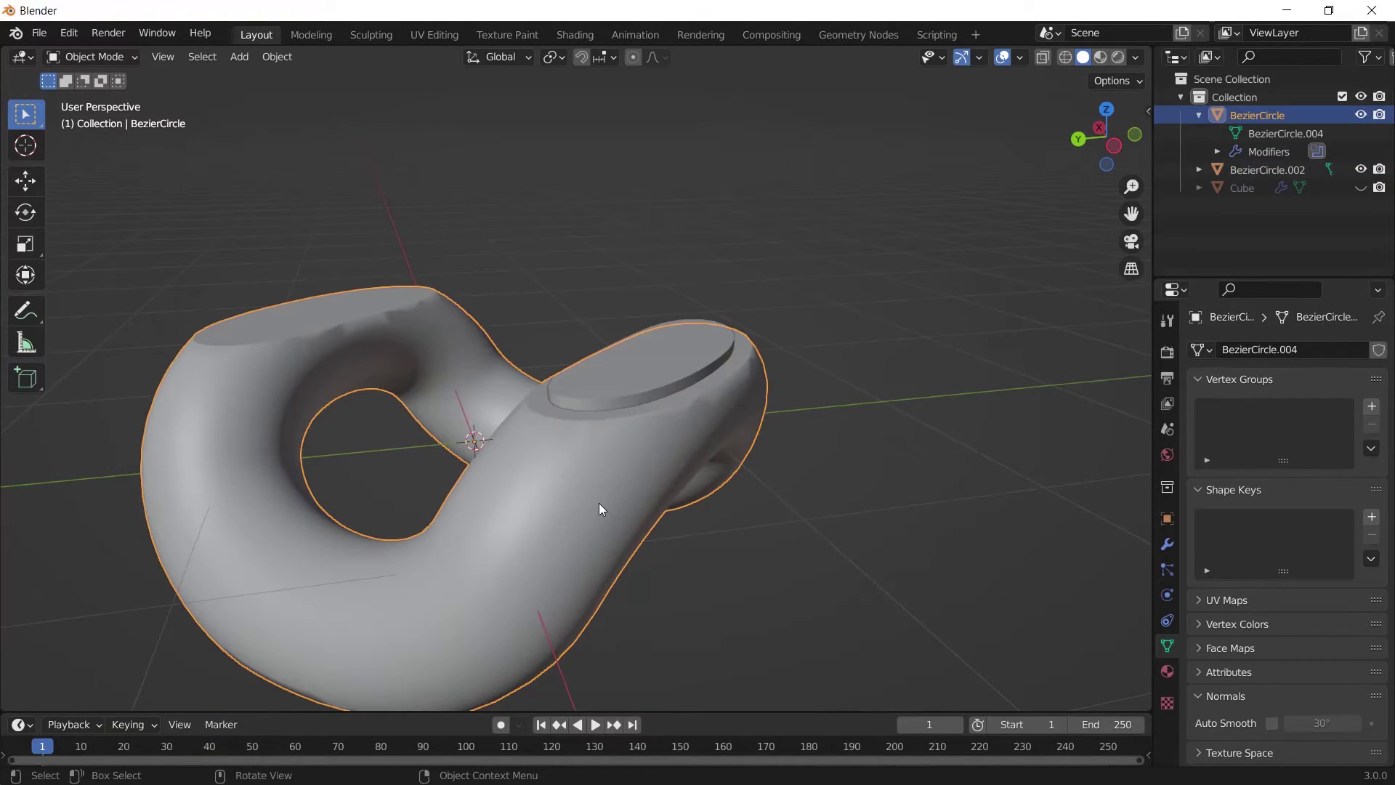
{"action": "left_click", "coordinate": [1272, 722]}
Step: Parent the top disc to the link body using Object (Keep Transform)
{"action": "scroll", "coordinate": [808, 379], "scroll_direction": "up", "scroll_amount": 2}
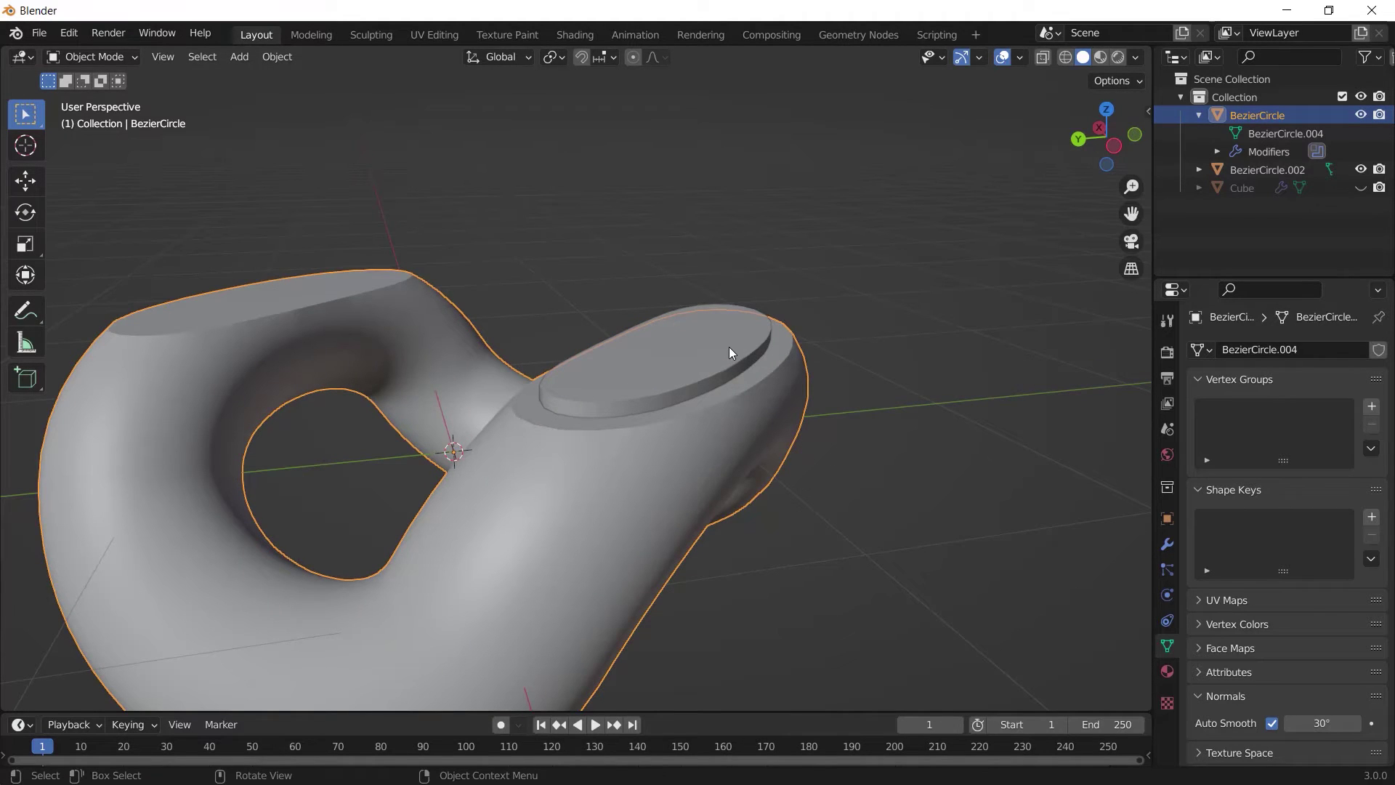
{"action": "left_click", "coordinate": [751, 320]}
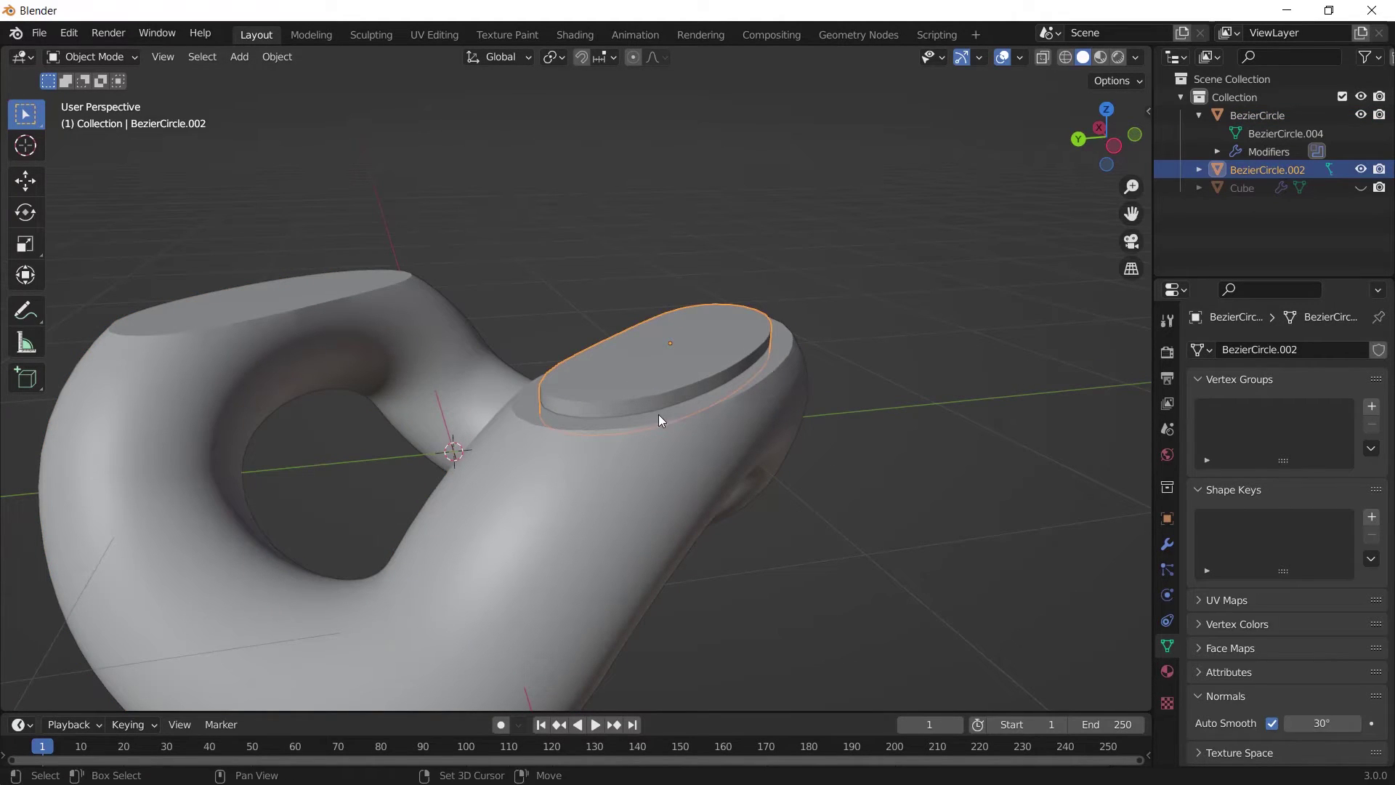
{"action": "left_click", "coordinate": [506, 516], "text": "shift"}
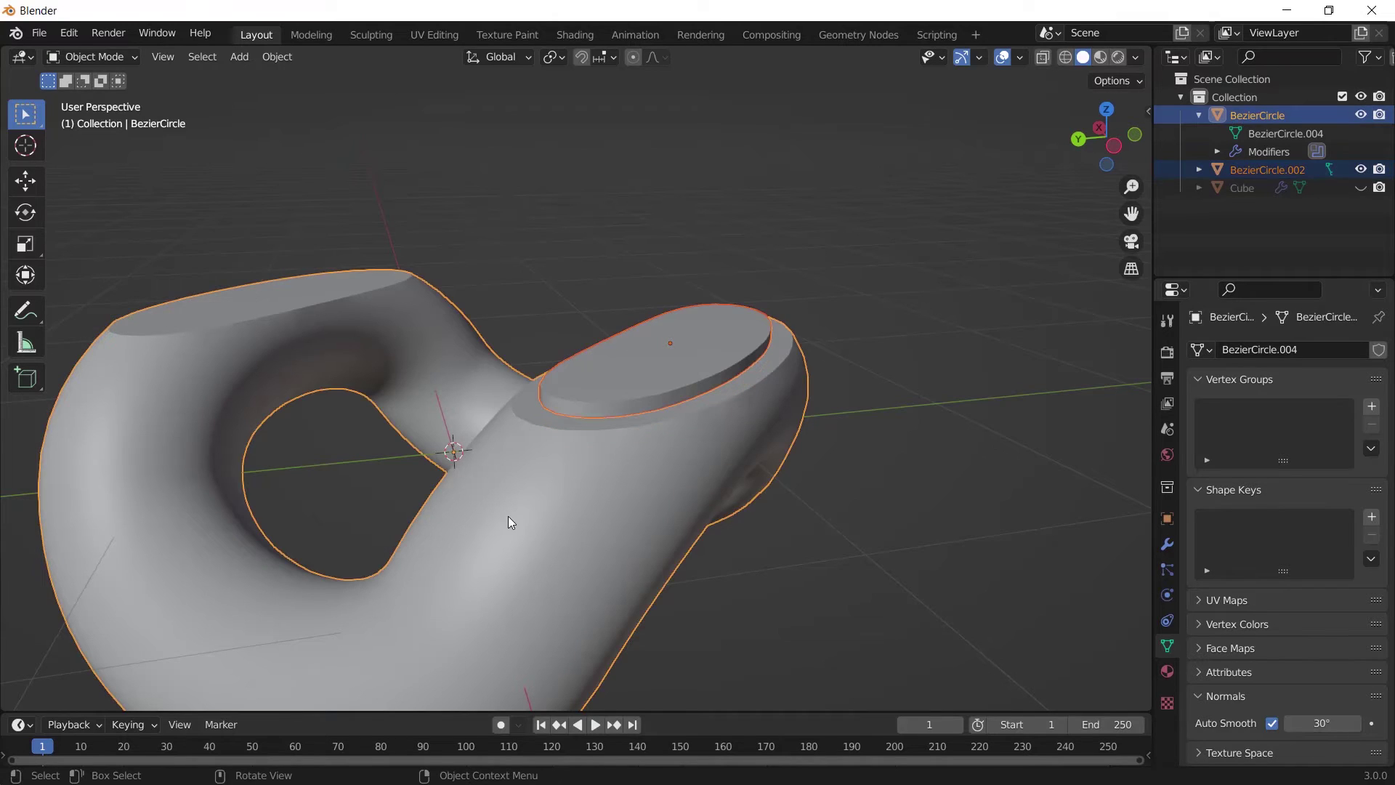
{"action": "key", "text": "ctrl+p"}
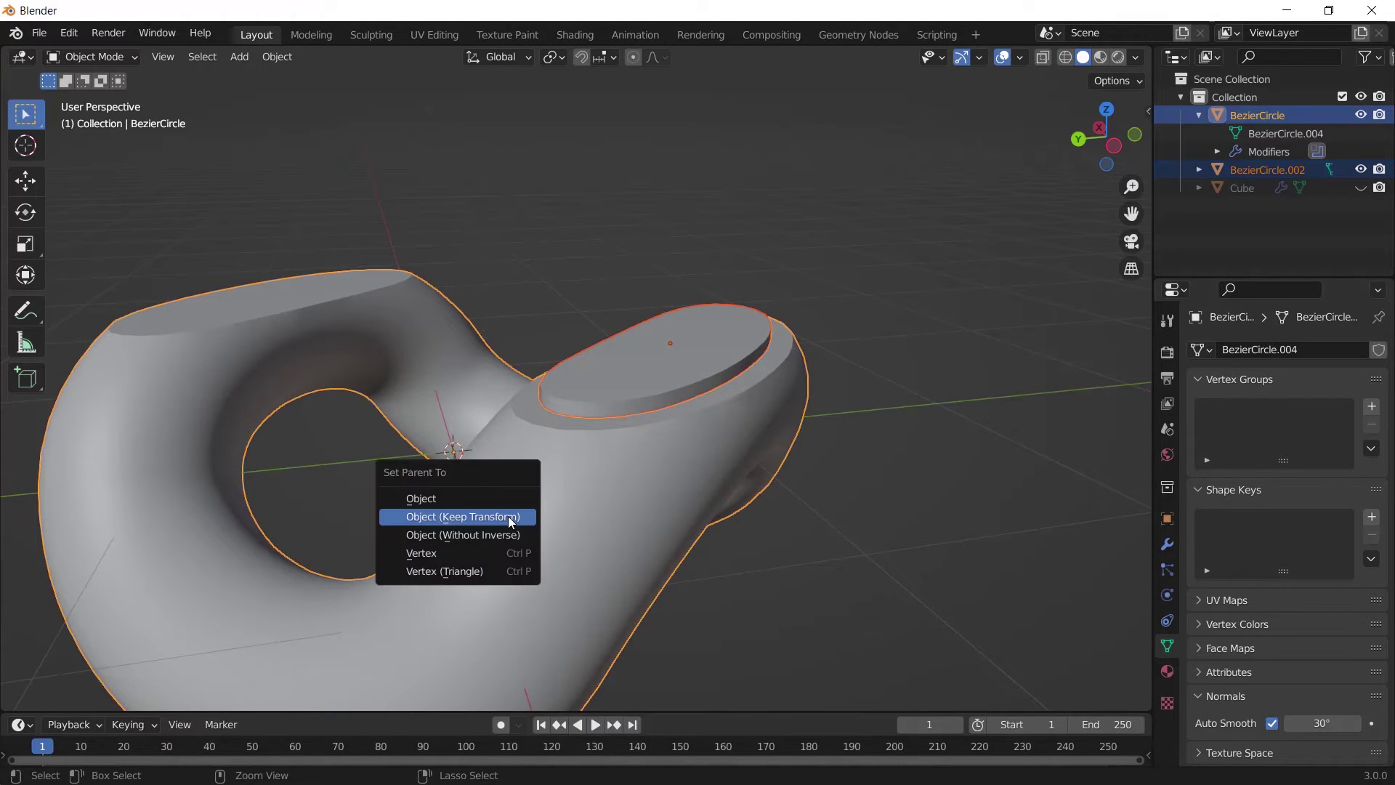
{"action": "key", "text": "Down"}
{"action": "left_click", "coordinate": [507, 515]}
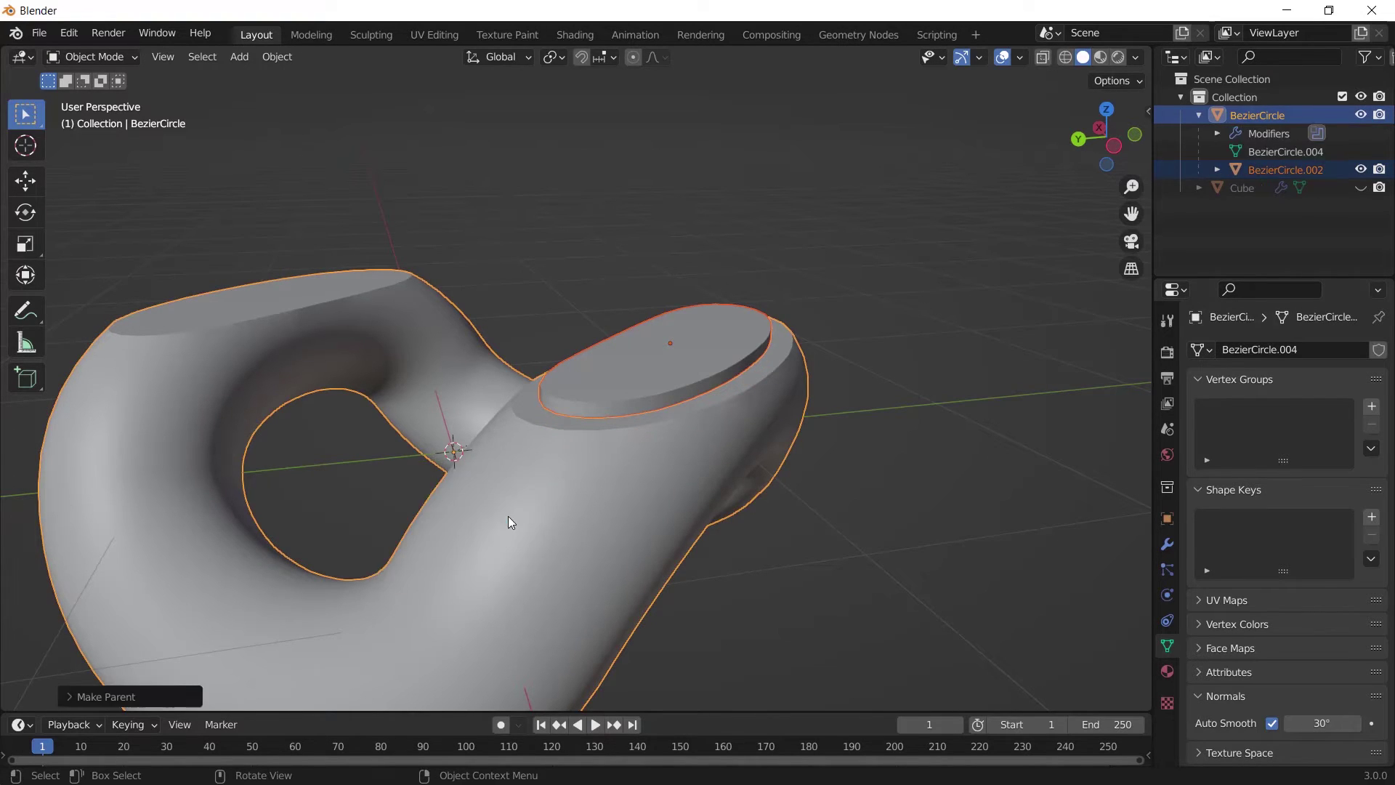
{"action": "left_click", "coordinate": [677, 516]}
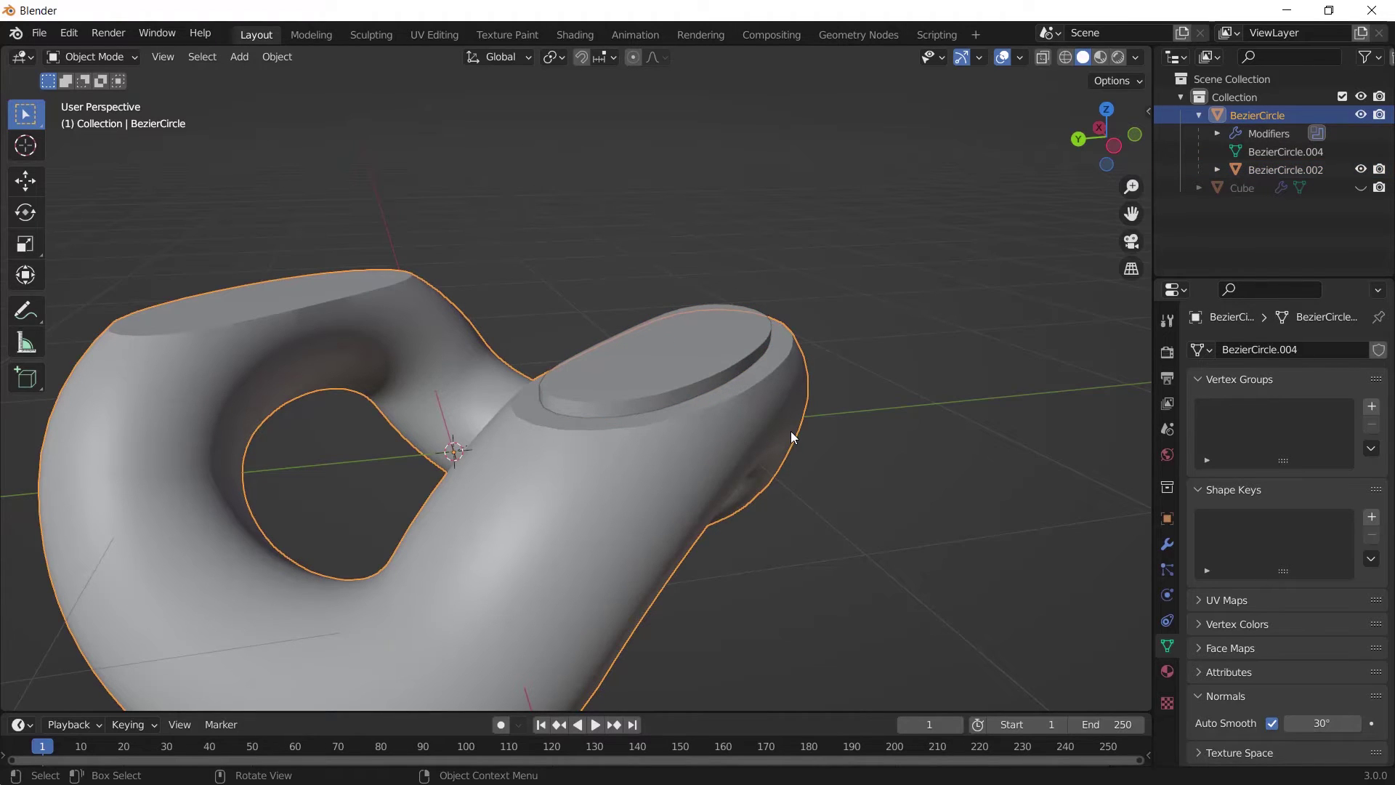
Step: Rotate the link body -45° around Z and apply the rotation
{"action": "key", "text": "r"}
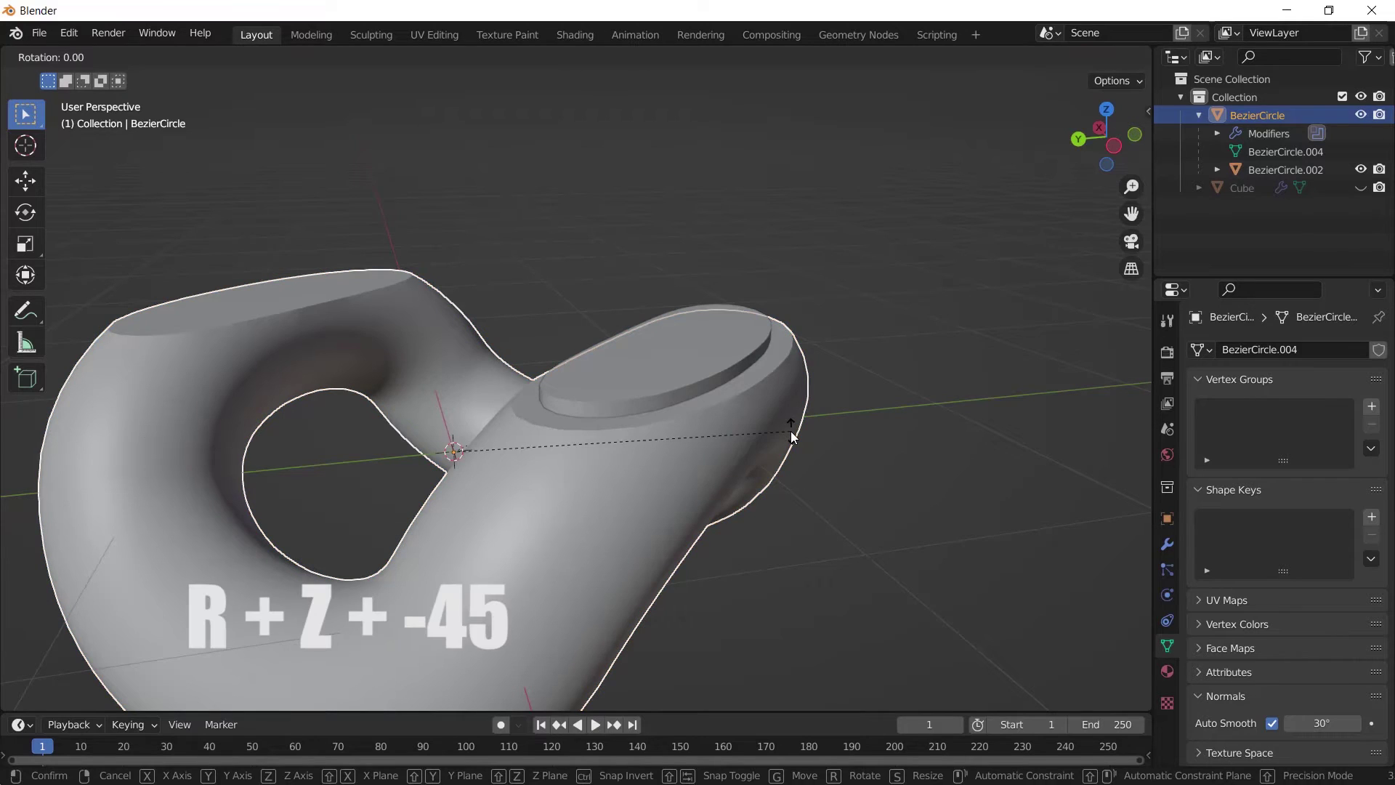
{"action": "type", "text": "z"}
{"action": "type", "text": "-45"}
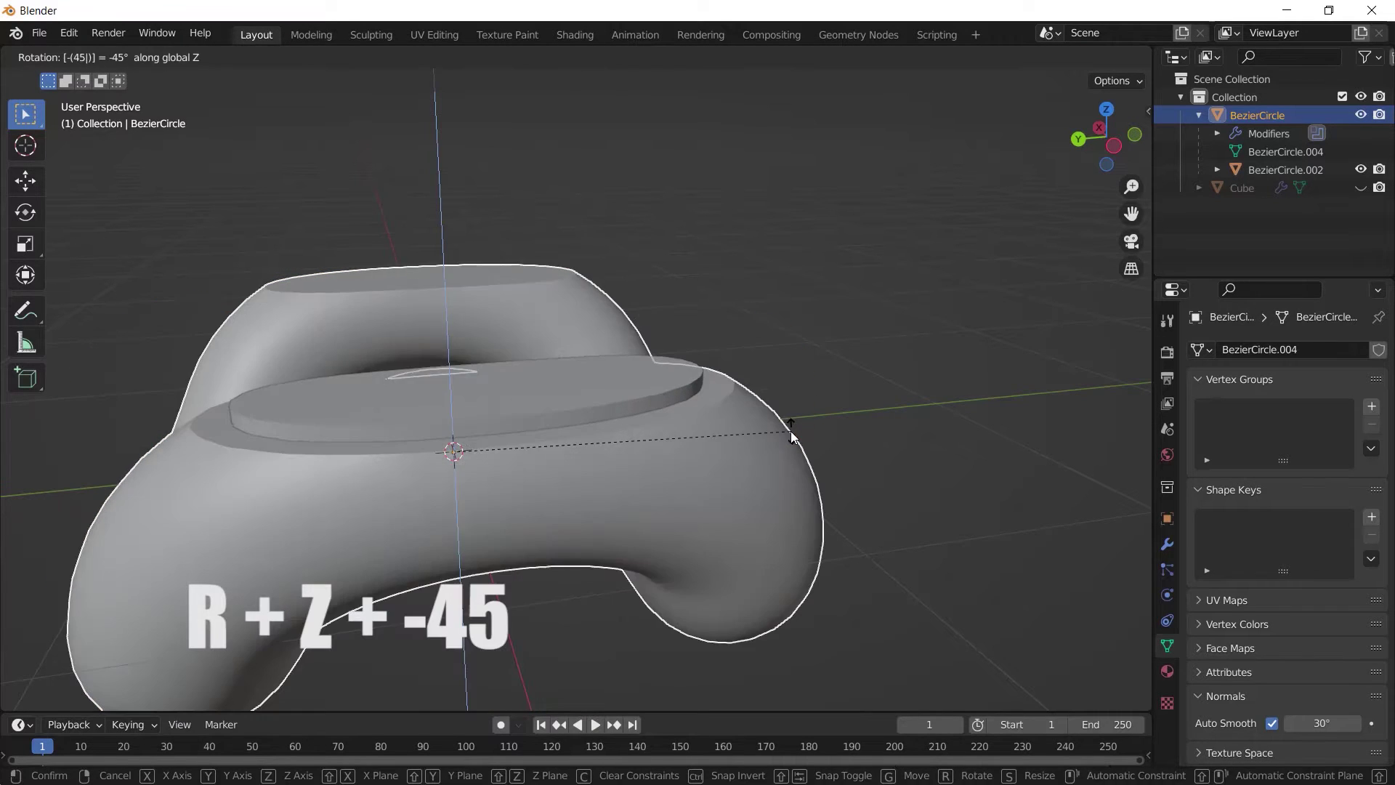
{"action": "key", "text": "Return"}
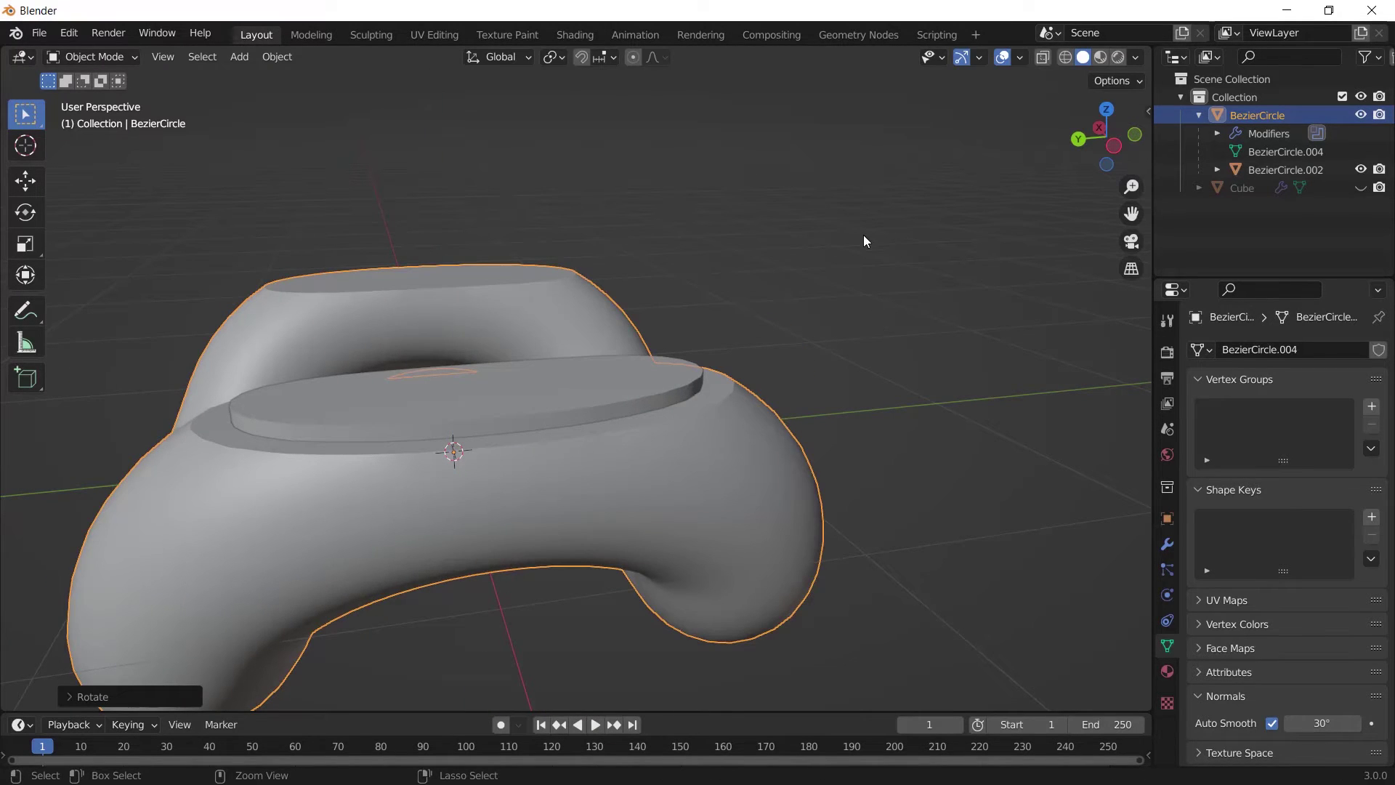
{"action": "key", "text": "ctrl+a"}
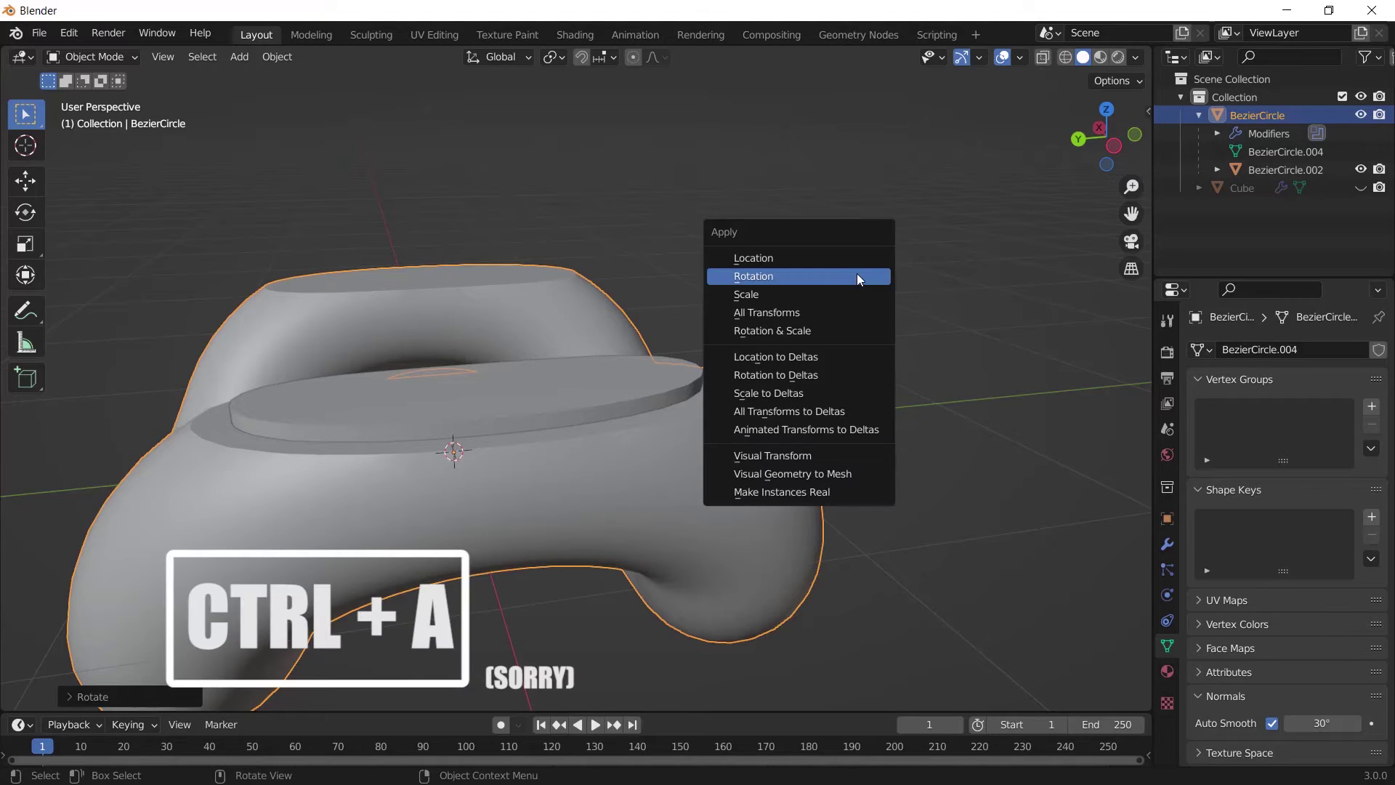
{"action": "left_click", "coordinate": [741, 281]}
{"action": "scroll", "coordinate": [740, 320], "scroll_direction": "down", "scroll_amount": 4}
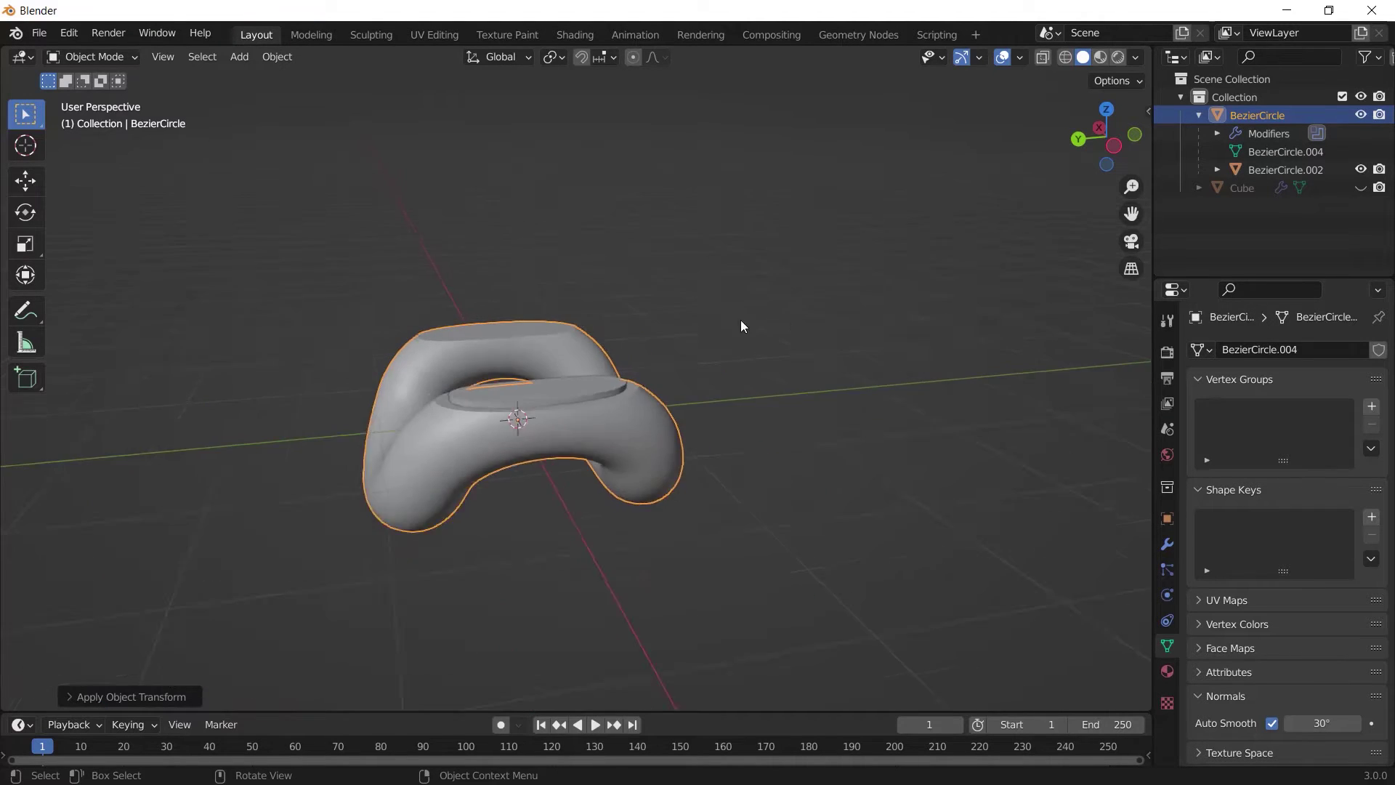
{"action": "middle_click_drag", "start_coordinate": [740, 320], "coordinate": [637, 371]}
{"action": "scroll", "coordinate": [726, 363], "scroll_direction": "up", "scroll_amount": 2}
{"action": "scroll", "coordinate": [710, 403], "scroll_direction": "up", "scroll_amount": 2}
{"action": "scroll", "coordinate": [937, 332], "scroll_direction": "up", "scroll_amount": 2}
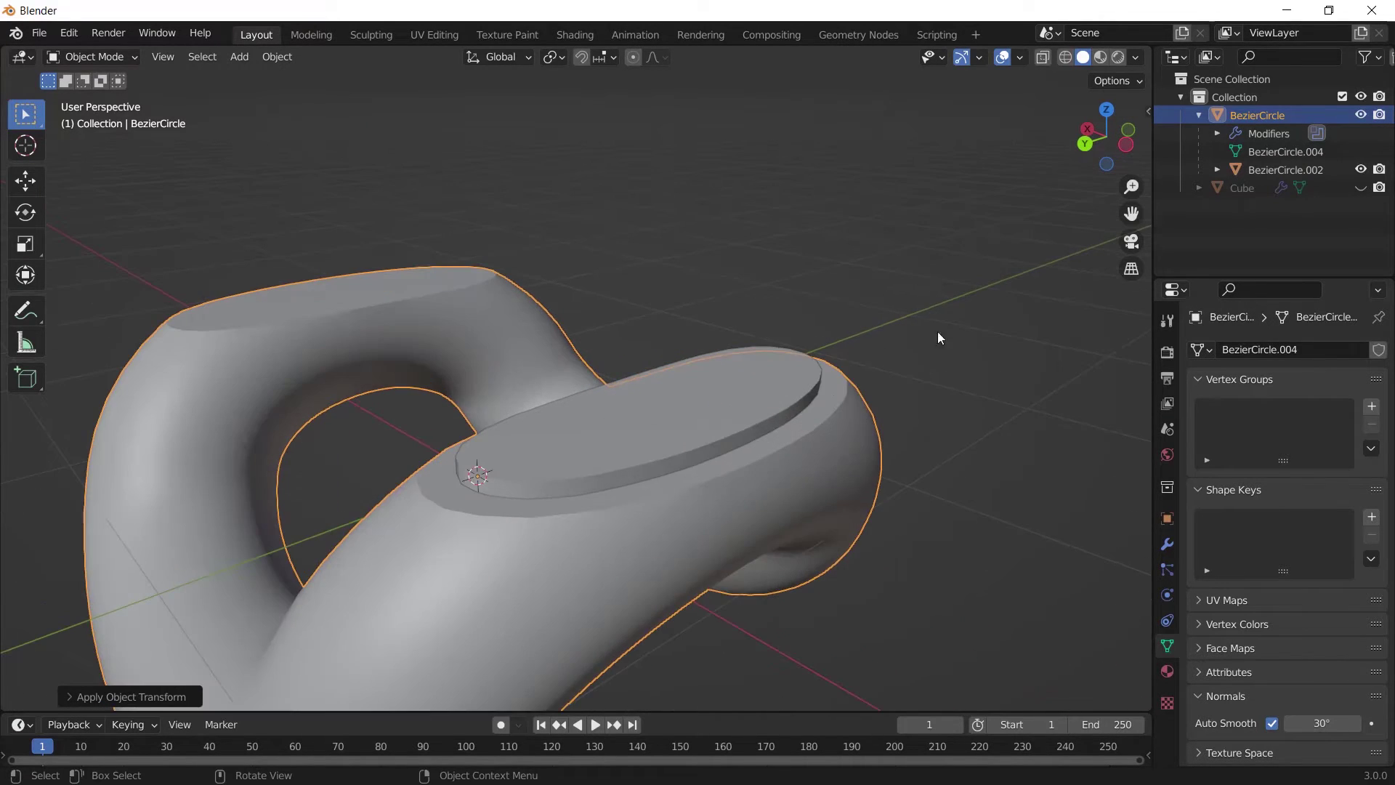
Step: Give the disc a Mirror modifier with BezierCircle as the mirror object
{"action": "left_click", "coordinate": [693, 402]}
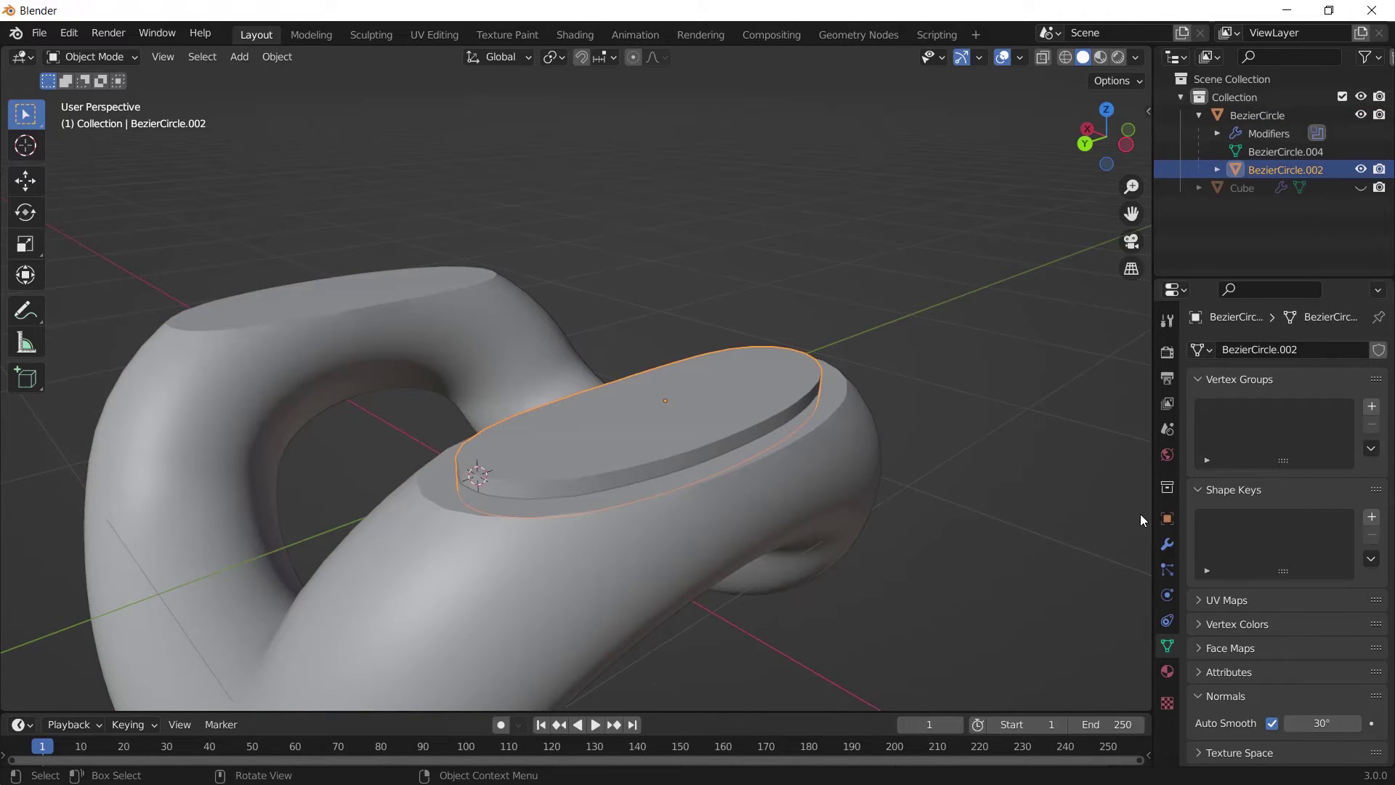
{"action": "left_click", "coordinate": [1167, 545]}
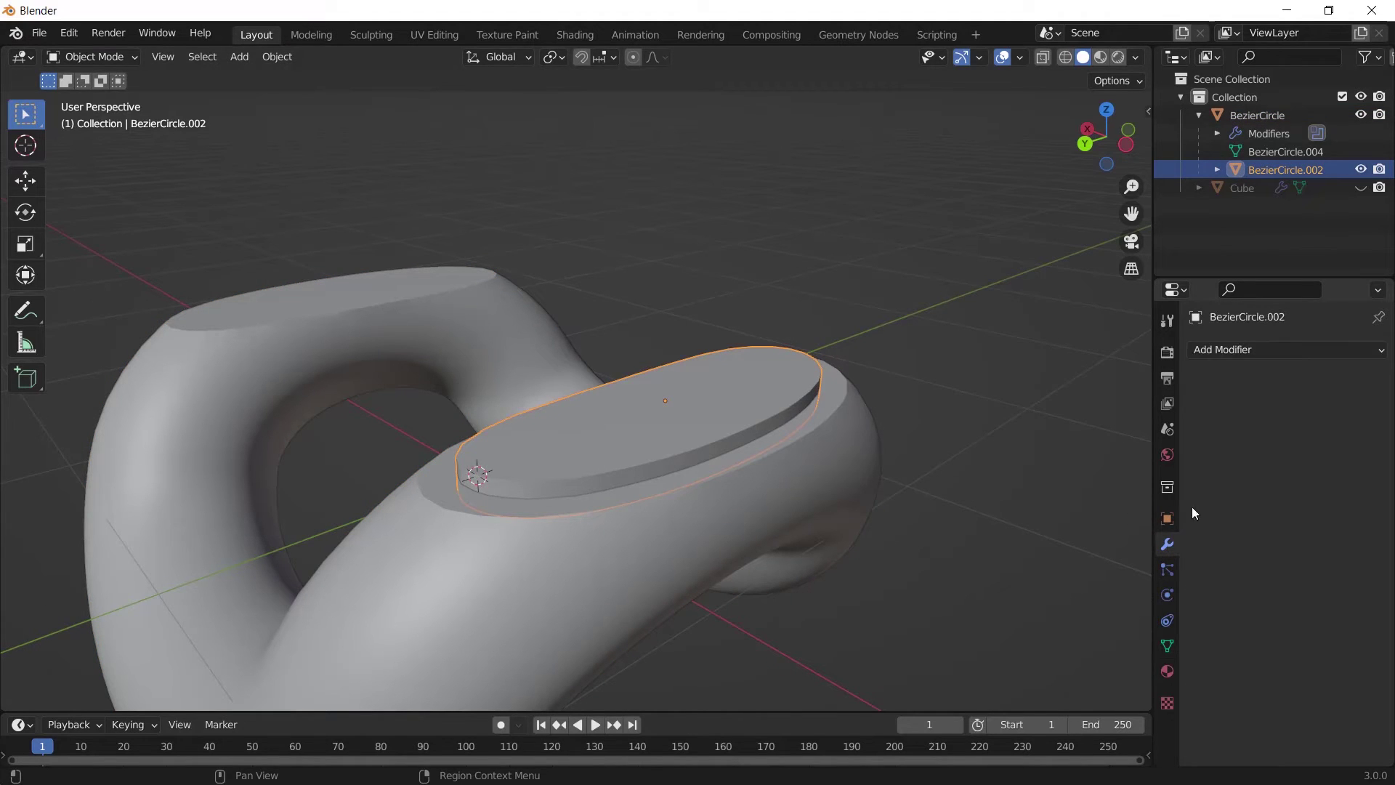
{"action": "left_click", "coordinate": [1233, 352]}
{"action": "left_click", "coordinate": [1030, 555]}
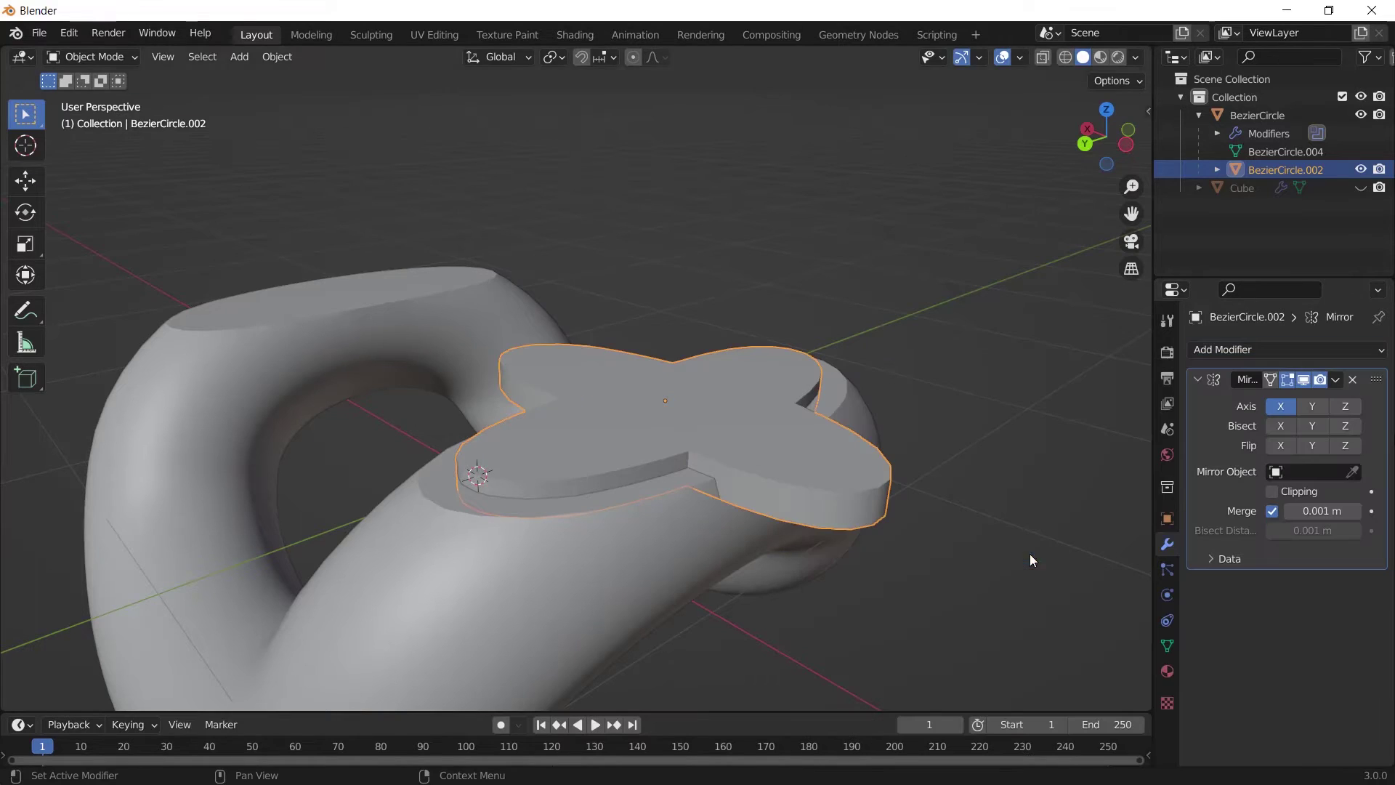
{"action": "left_click", "coordinate": [1352, 473]}
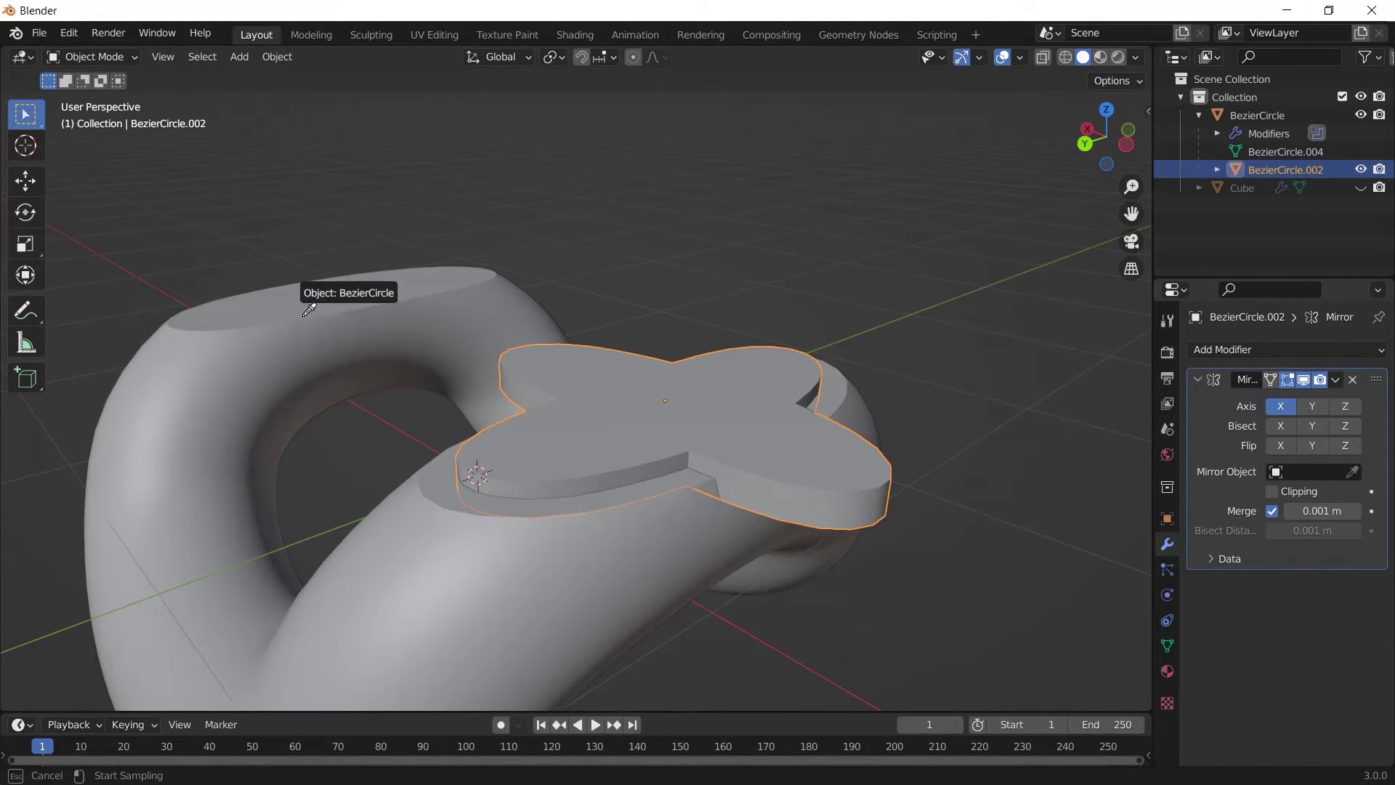
{"action": "left_click", "coordinate": [270, 305]}
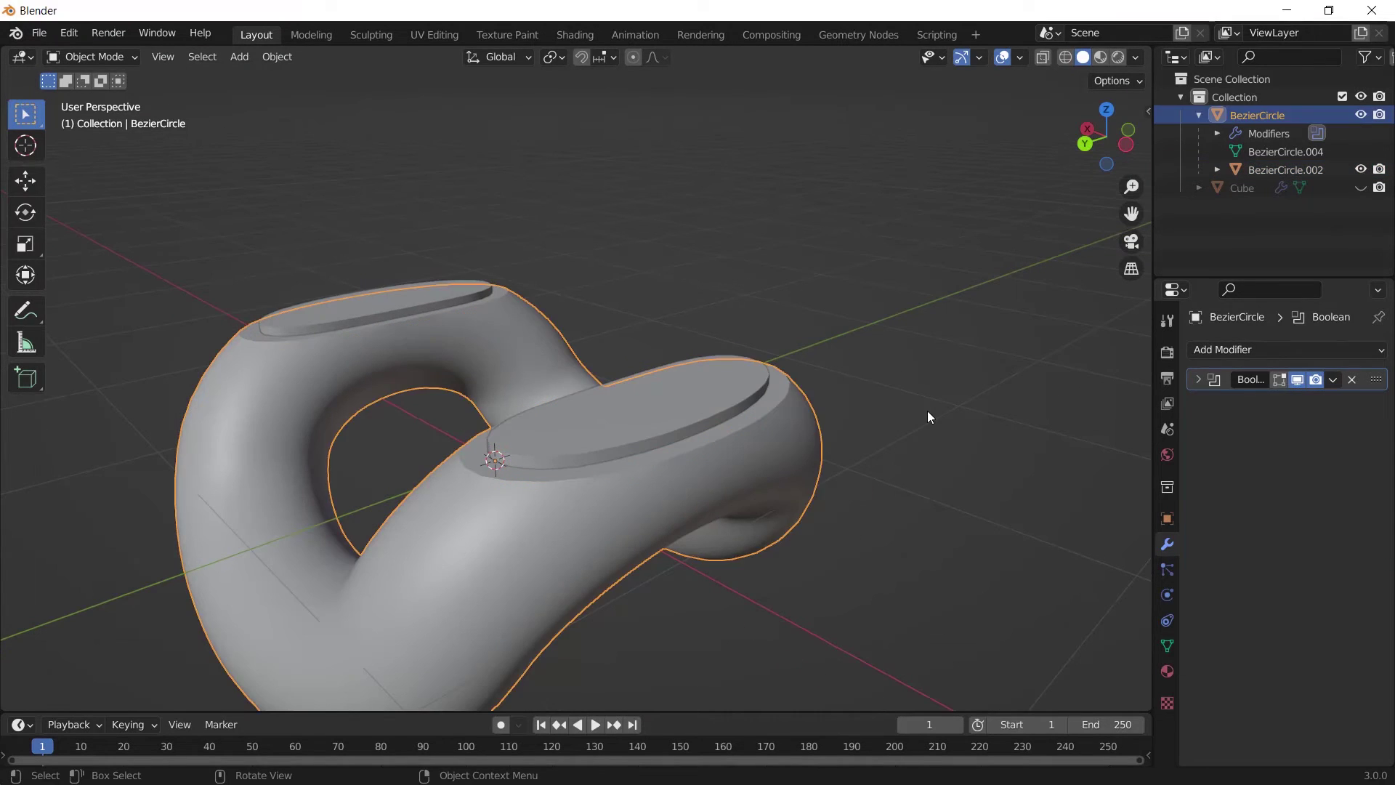
Step: Add a Fast Boolean to the link body using the disc as cutter, and hide the disc
{"action": "left_click", "coordinate": [927, 412]}
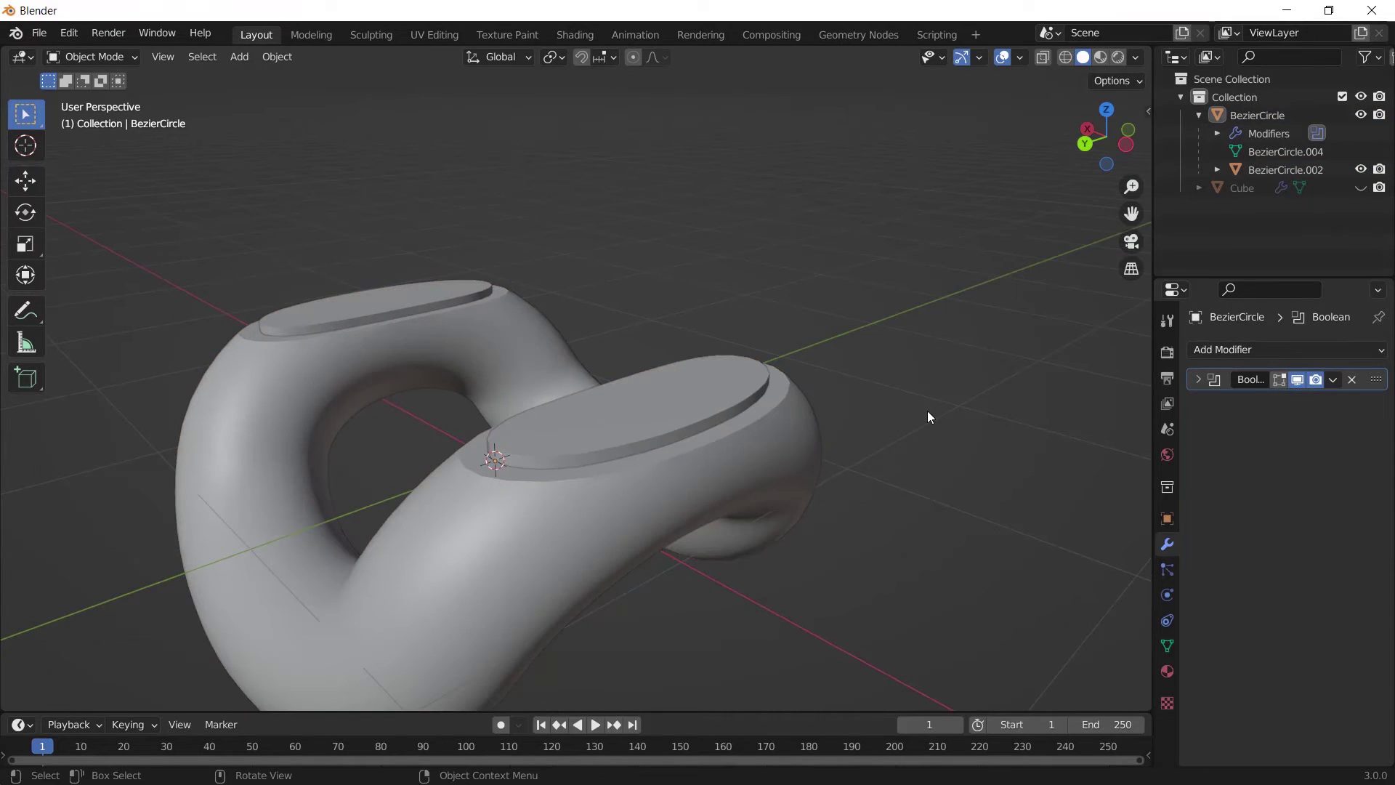
{"action": "left_click", "coordinate": [241, 464]}
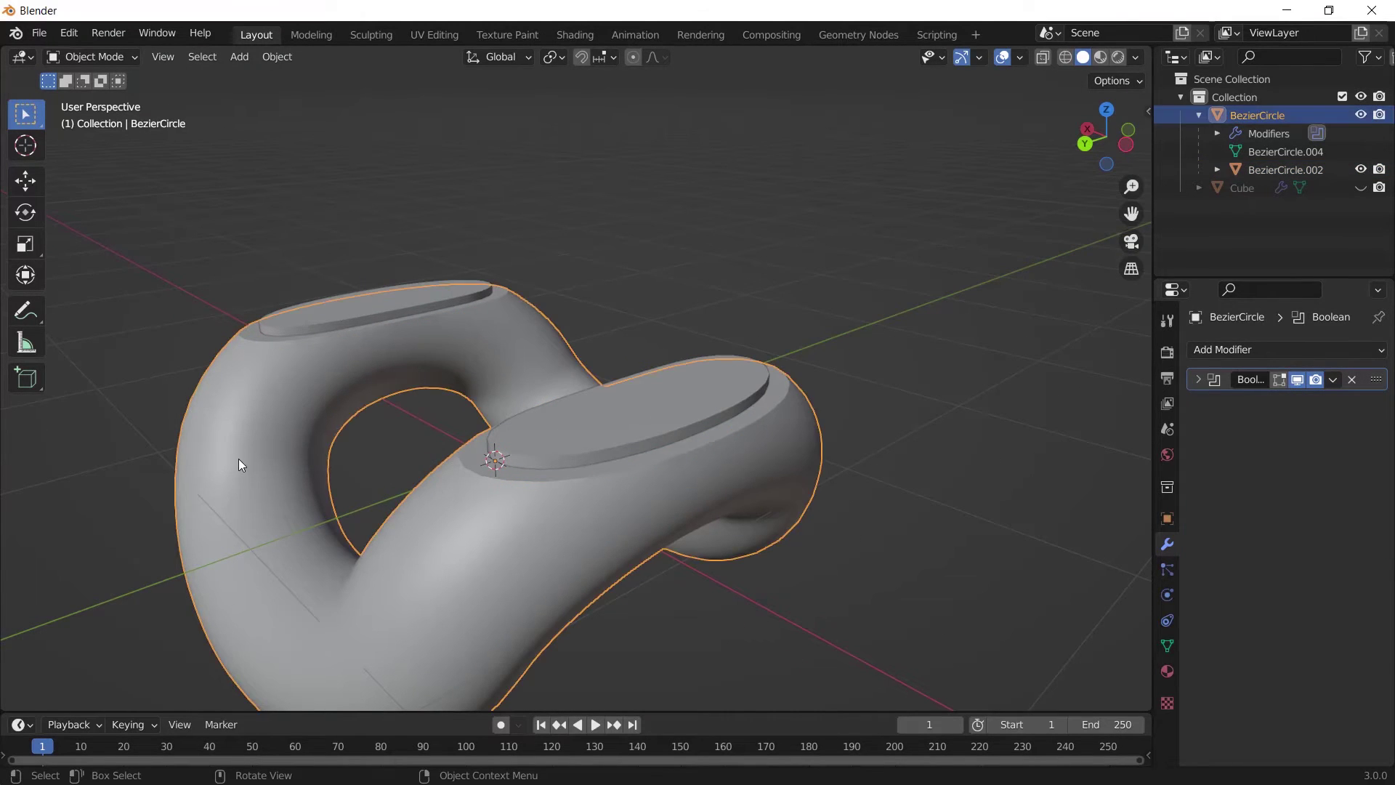
{"action": "left_click", "coordinate": [1254, 346]}
{"action": "left_click", "coordinate": [1017, 438]}
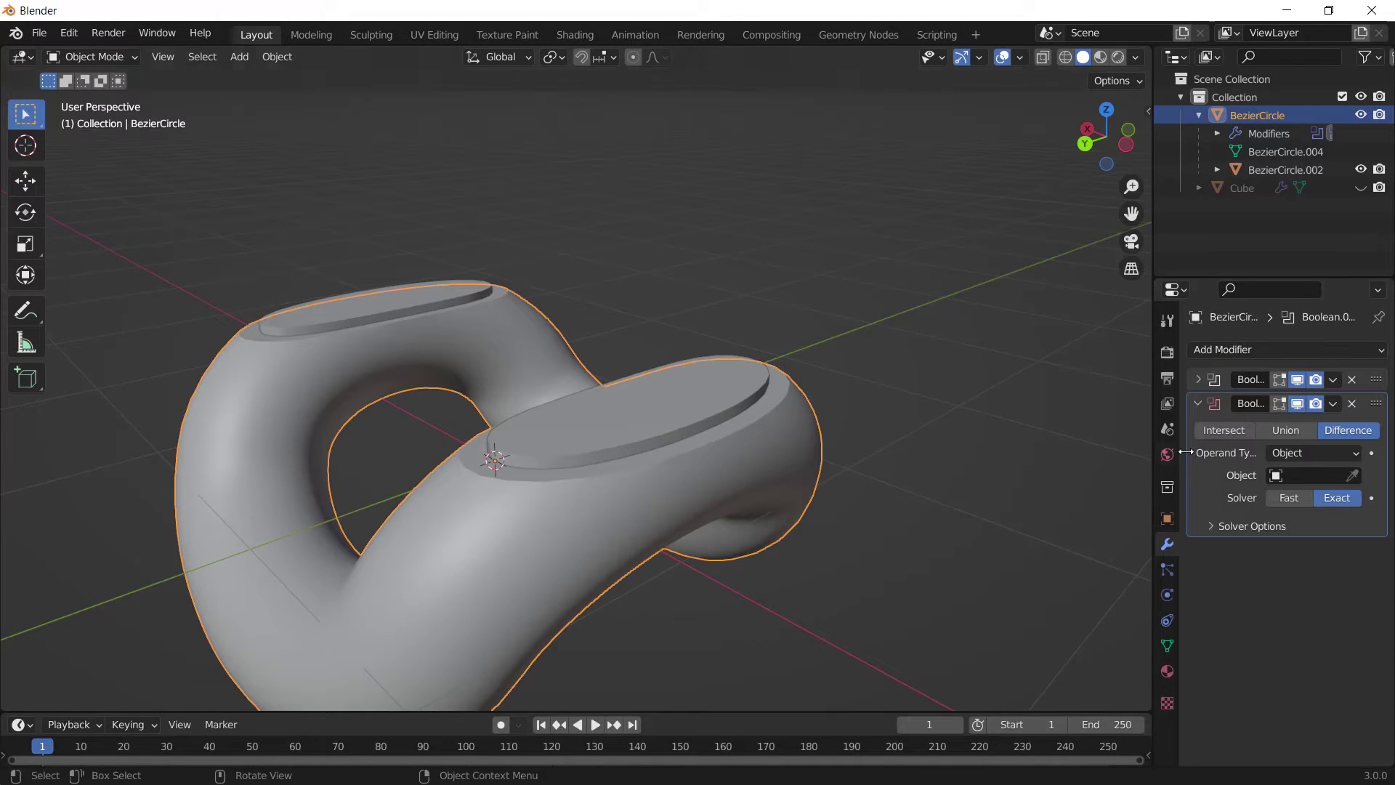
{"action": "left_click", "coordinate": [1352, 475]}
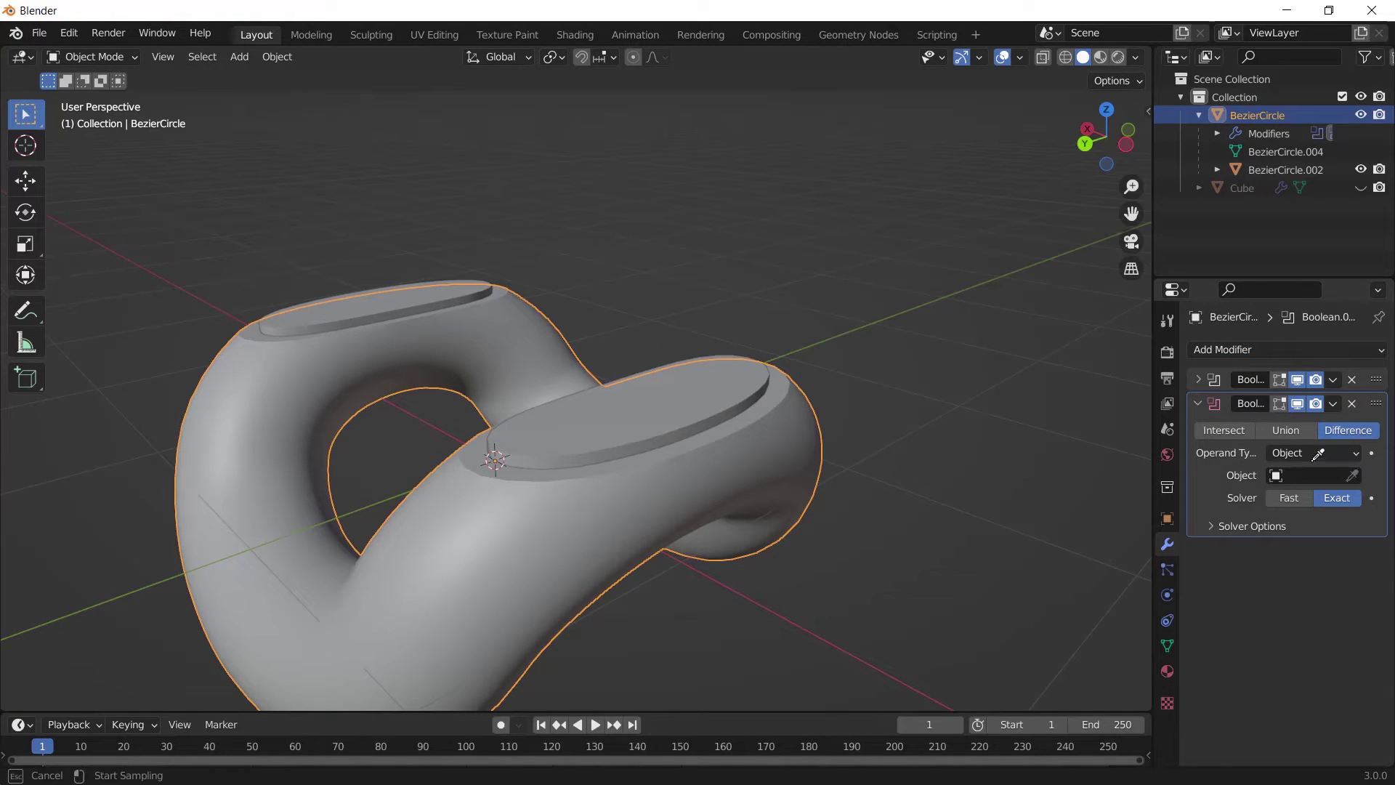
{"action": "left_click", "coordinate": [694, 367]}
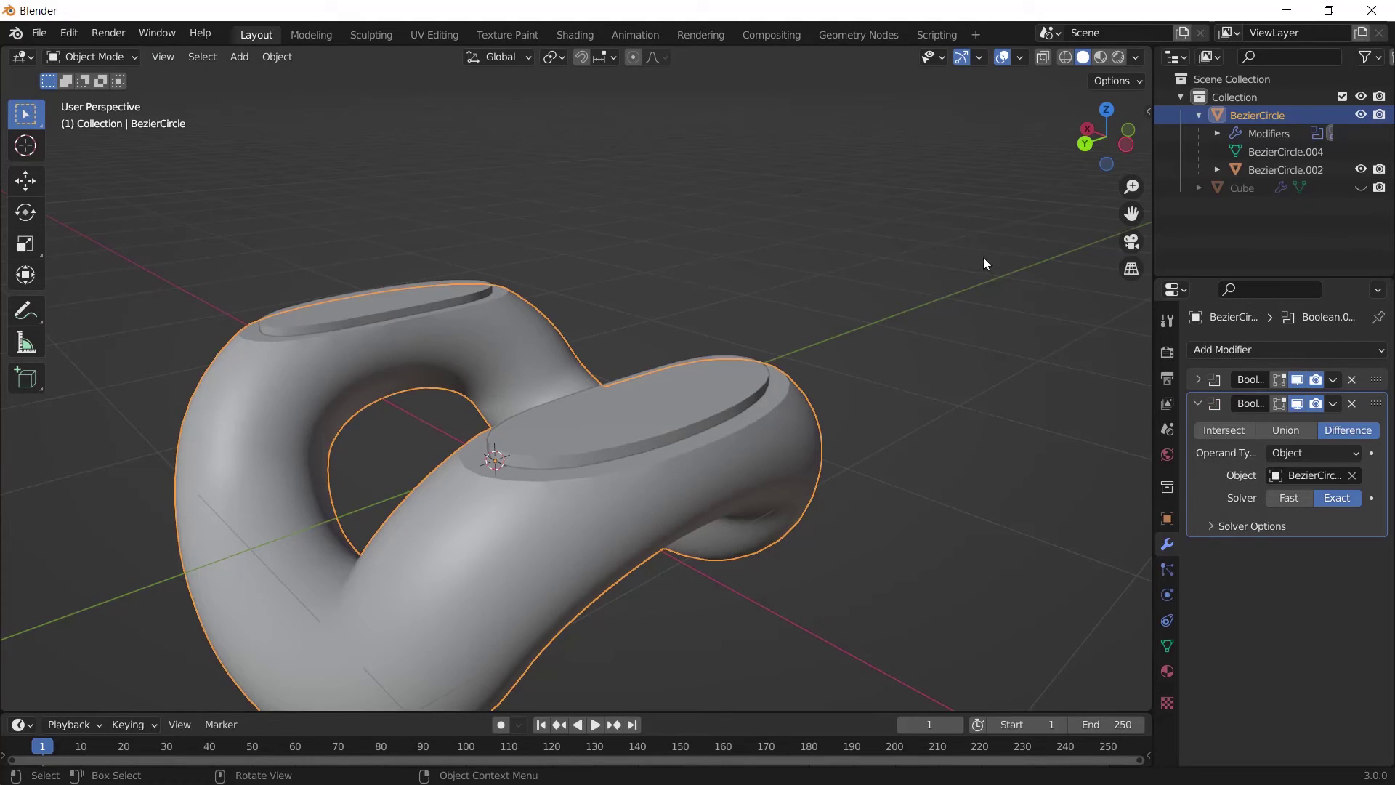
{"action": "left_click", "coordinate": [1361, 170]}
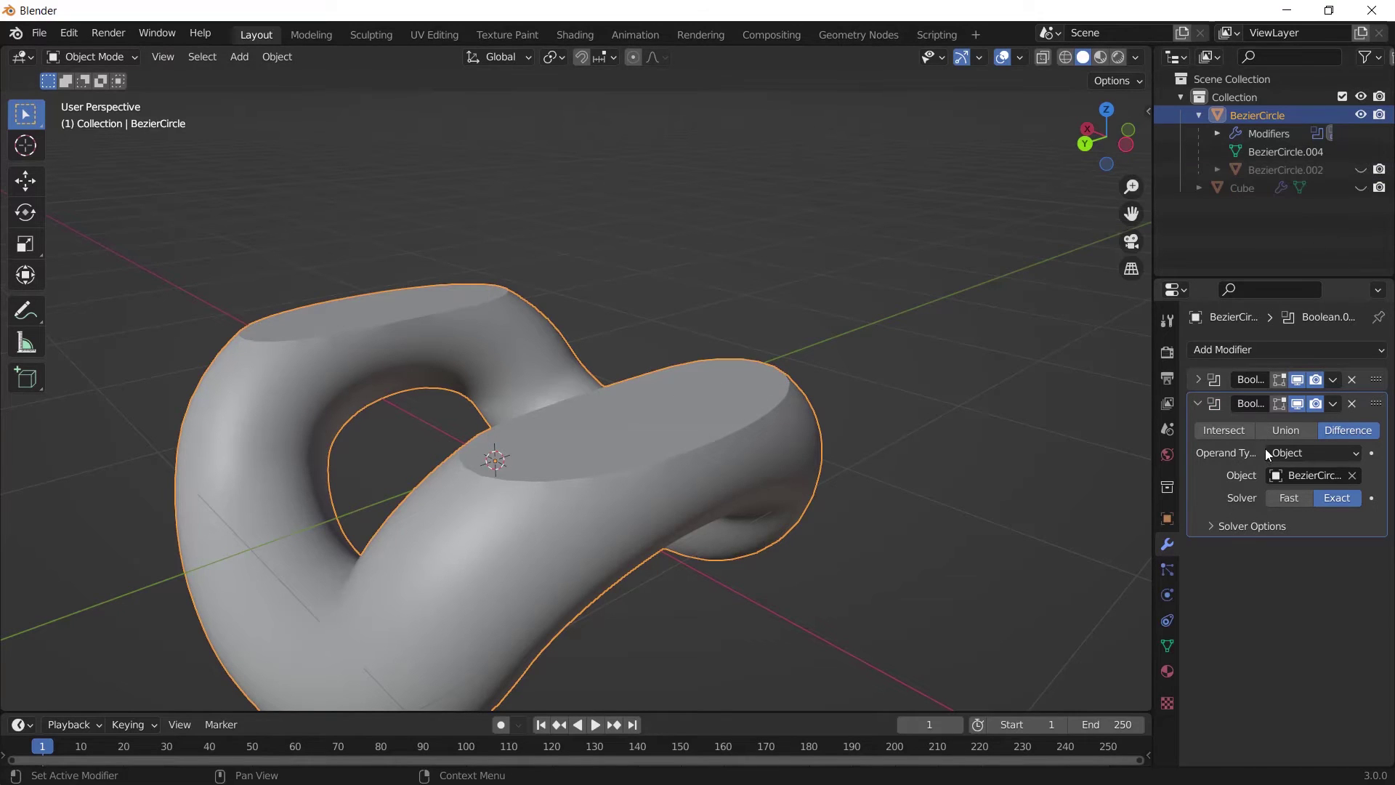
{"action": "left_click", "coordinate": [1287, 500]}
Step: Apply both Boolean modifiers on the link body
{"action": "middle_click_drag", "start_coordinate": [552, 406], "coordinate": [639, 387]}
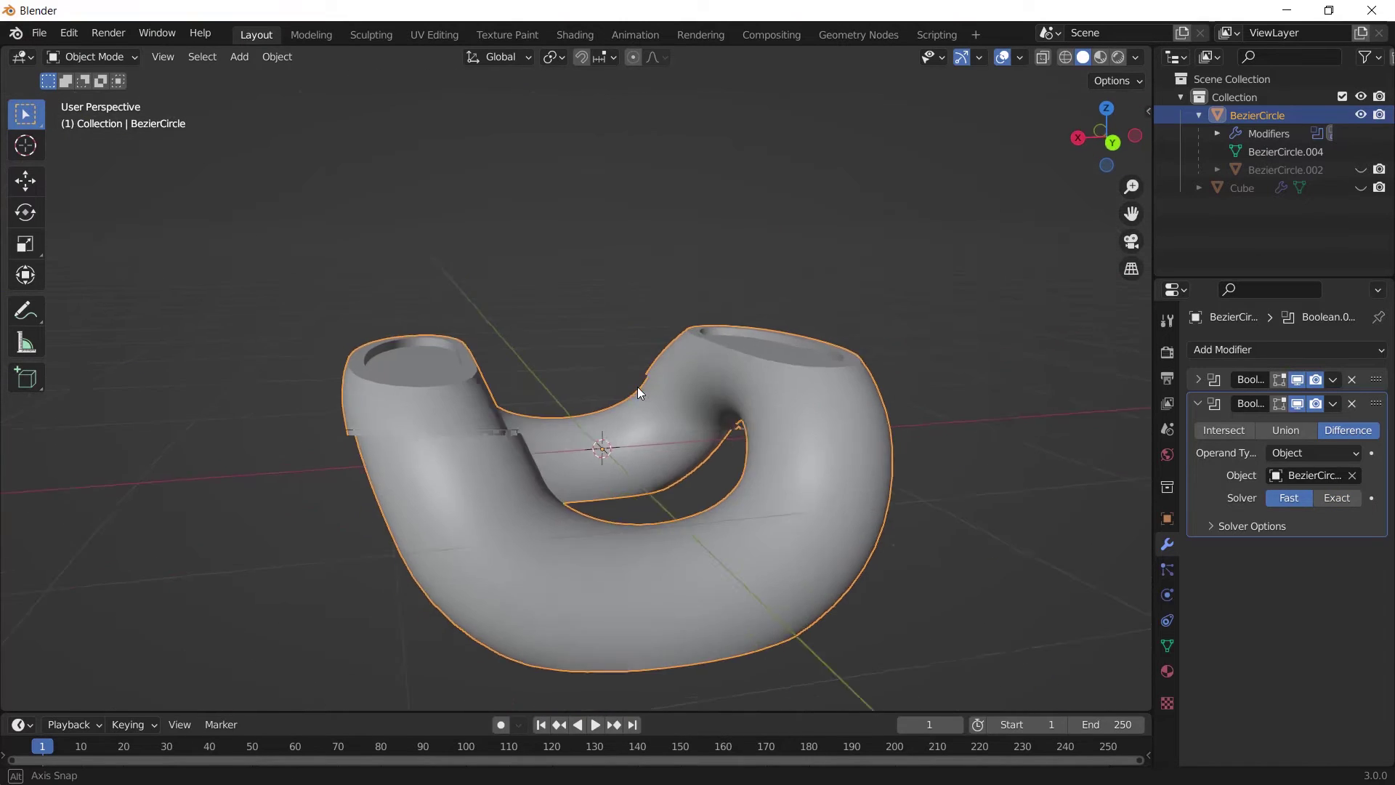
{"action": "middle_click_drag", "start_coordinate": [809, 365], "coordinate": [768, 390]}
{"action": "scroll", "coordinate": [769, 390], "scroll_direction": "up", "scroll_amount": 3}
{"action": "scroll", "coordinate": [768, 390], "scroll_direction": "down", "scroll_amount": 4}
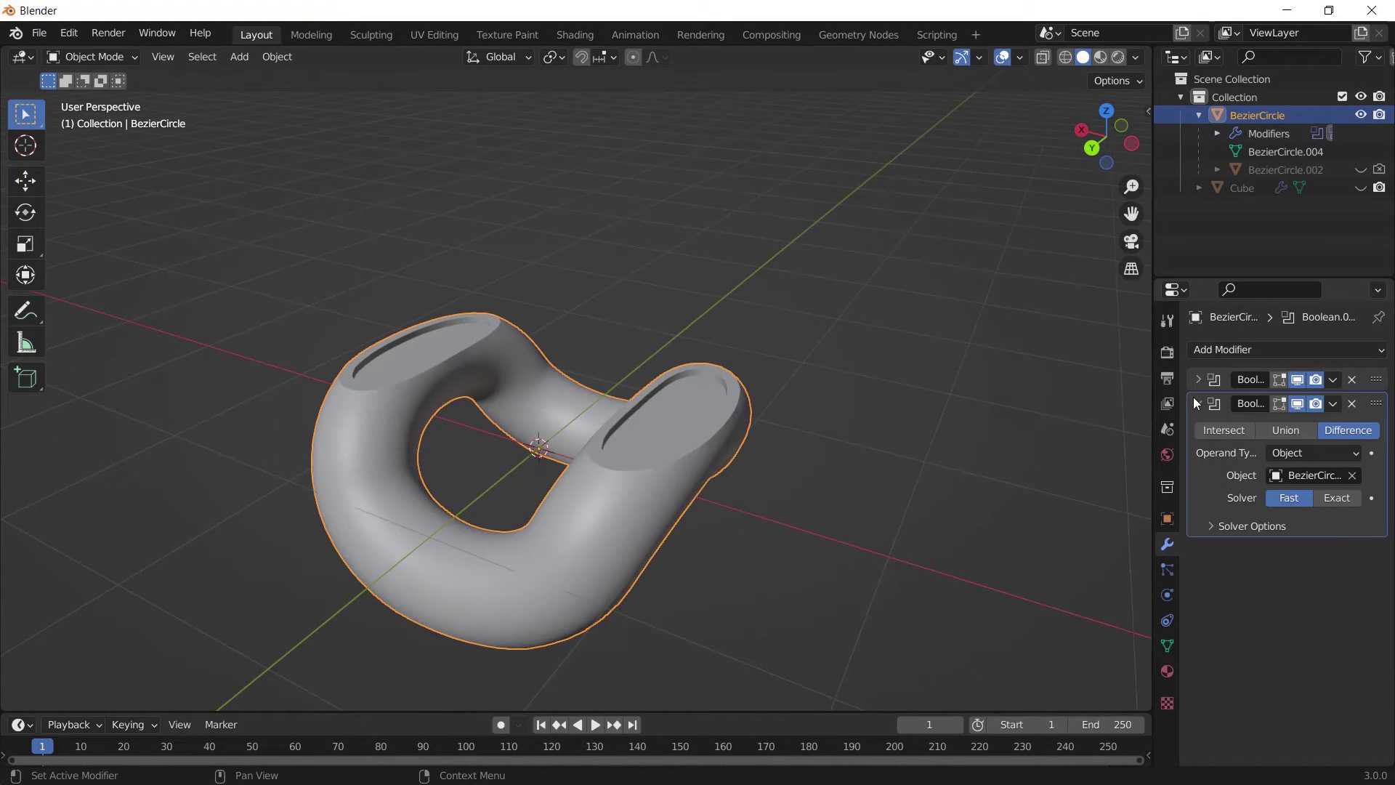
{"action": "left_click", "coordinate": [1197, 404]}
{"action": "left_click", "coordinate": [1332, 379]}
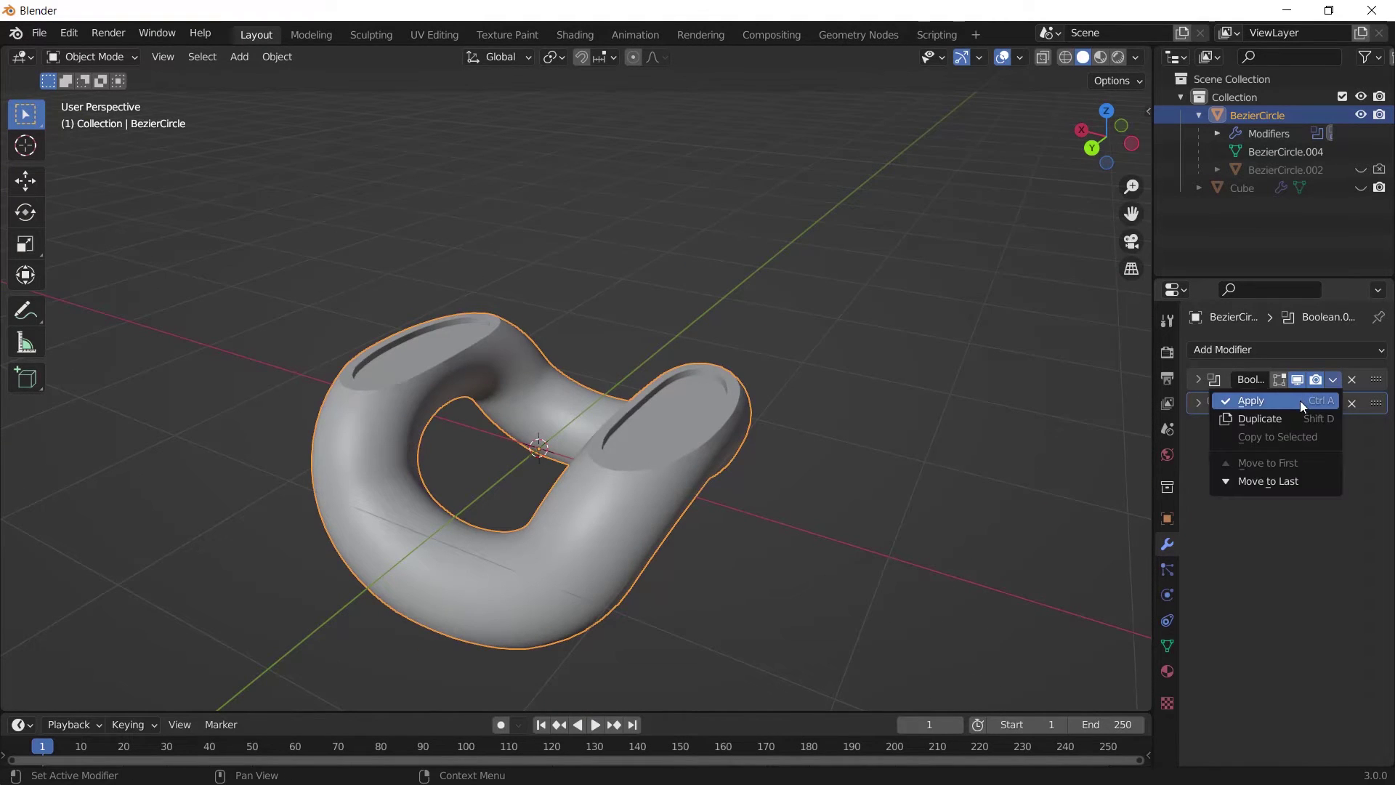
{"action": "left_click", "coordinate": [1300, 399]}
{"action": "left_click", "coordinate": [1332, 380]}
{"action": "left_click", "coordinate": [1301, 401]}
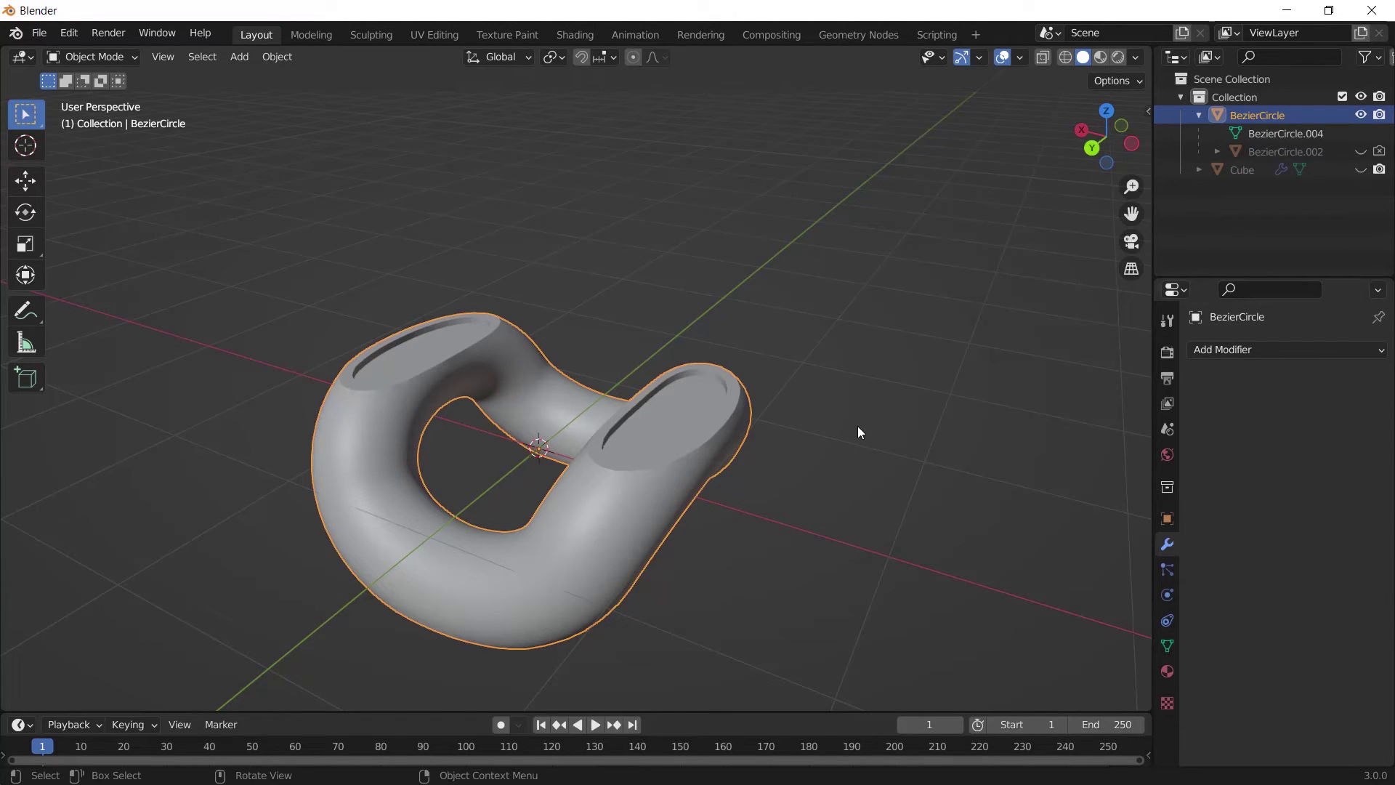
Step: Delete the stray Empty that was added at the origin
{"action": "key", "text": "shift+a"}
{"action": "mouse_move", "coordinate": [833, 338]}
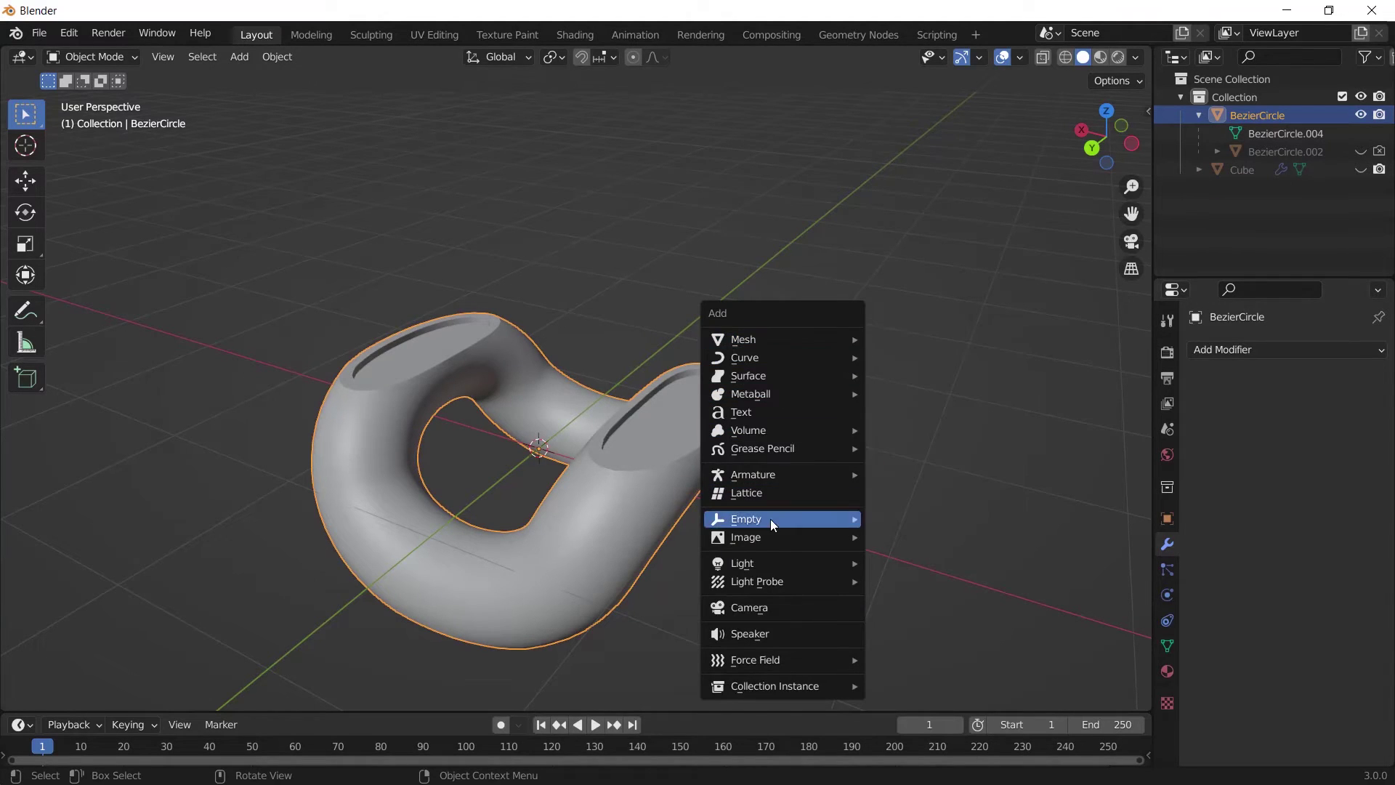
{"action": "mouse_move", "coordinate": [818, 516]}
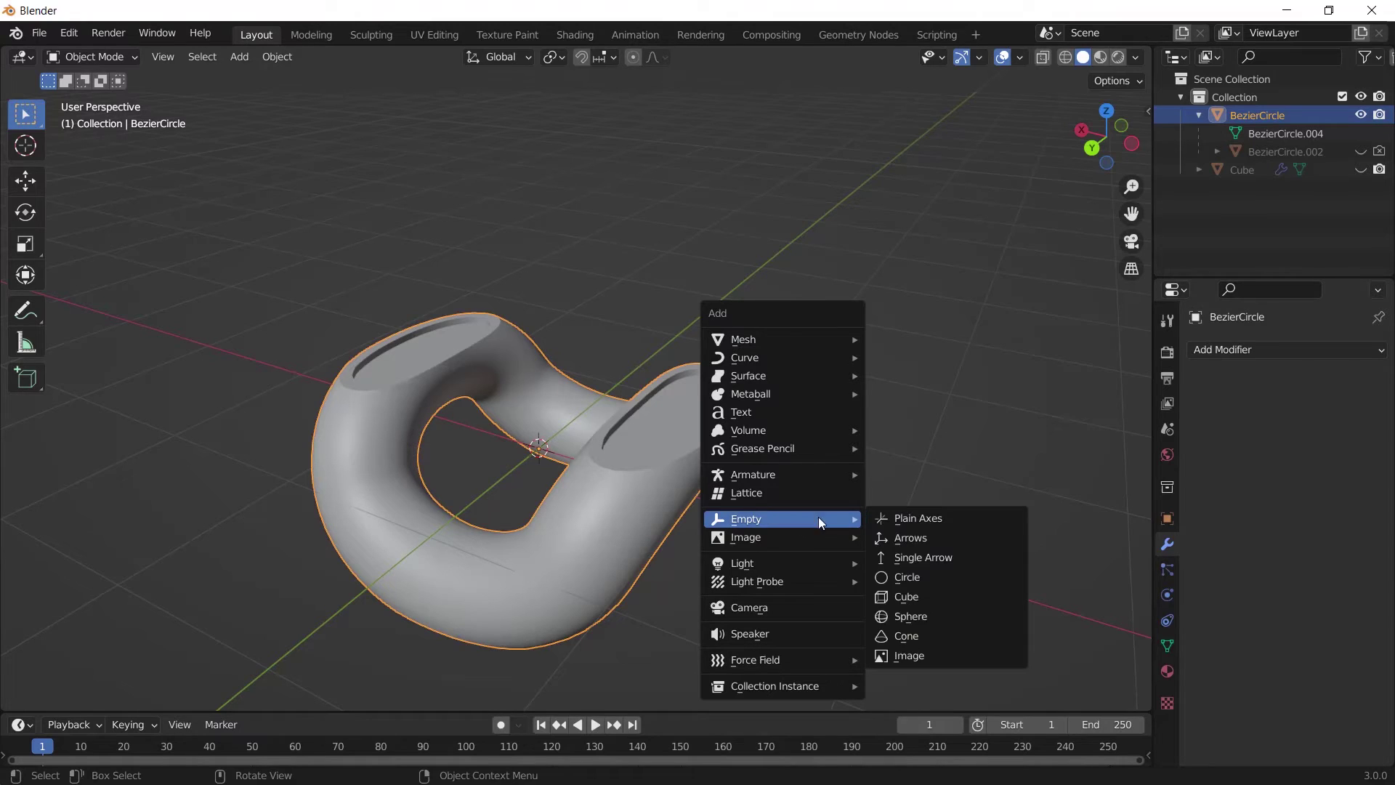
{"action": "left_click", "coordinate": [933, 664]}
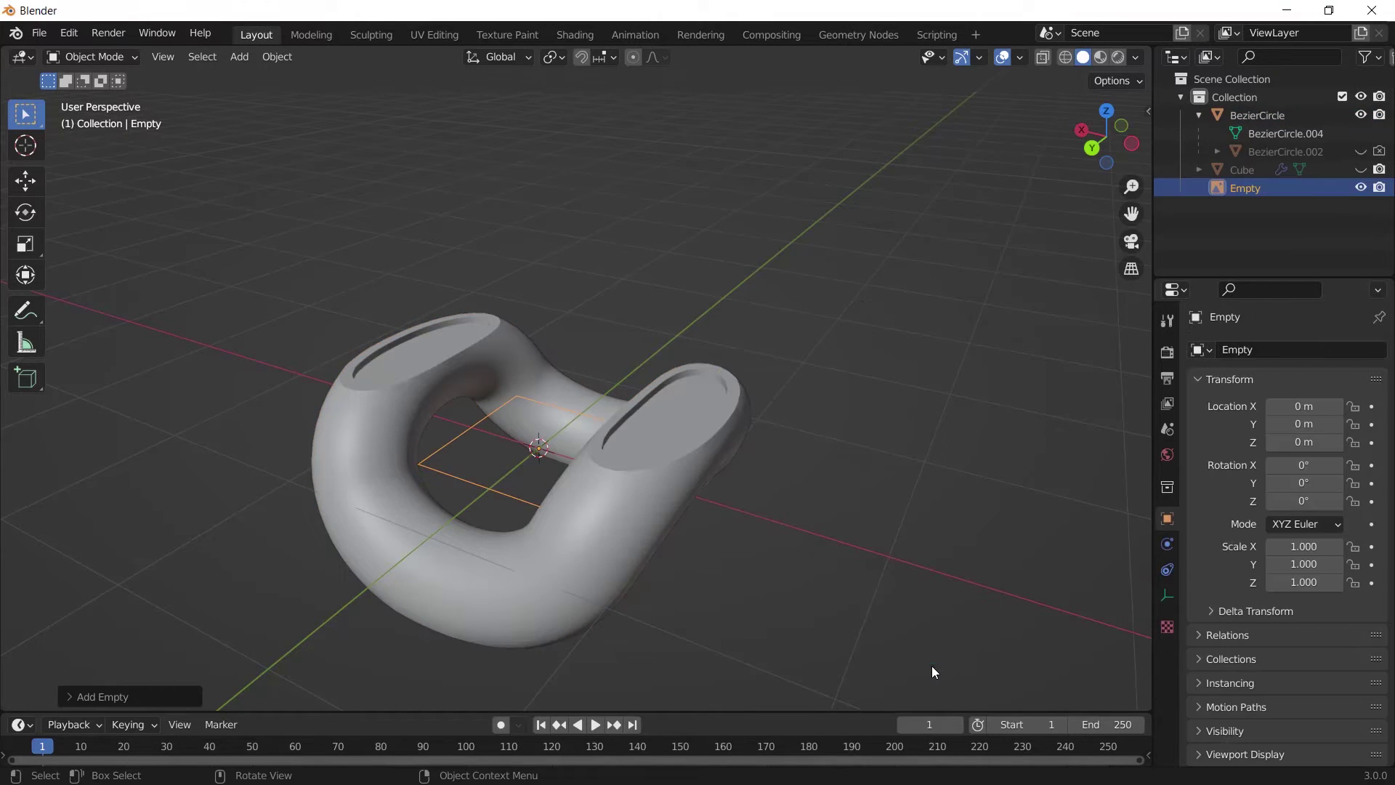
{"action": "key", "text": "Delete"}
Step: Add 'Cubian Chain detail.png' from the Refc folder as a reference image and view it from above
{"action": "key", "text": "shift+a"}
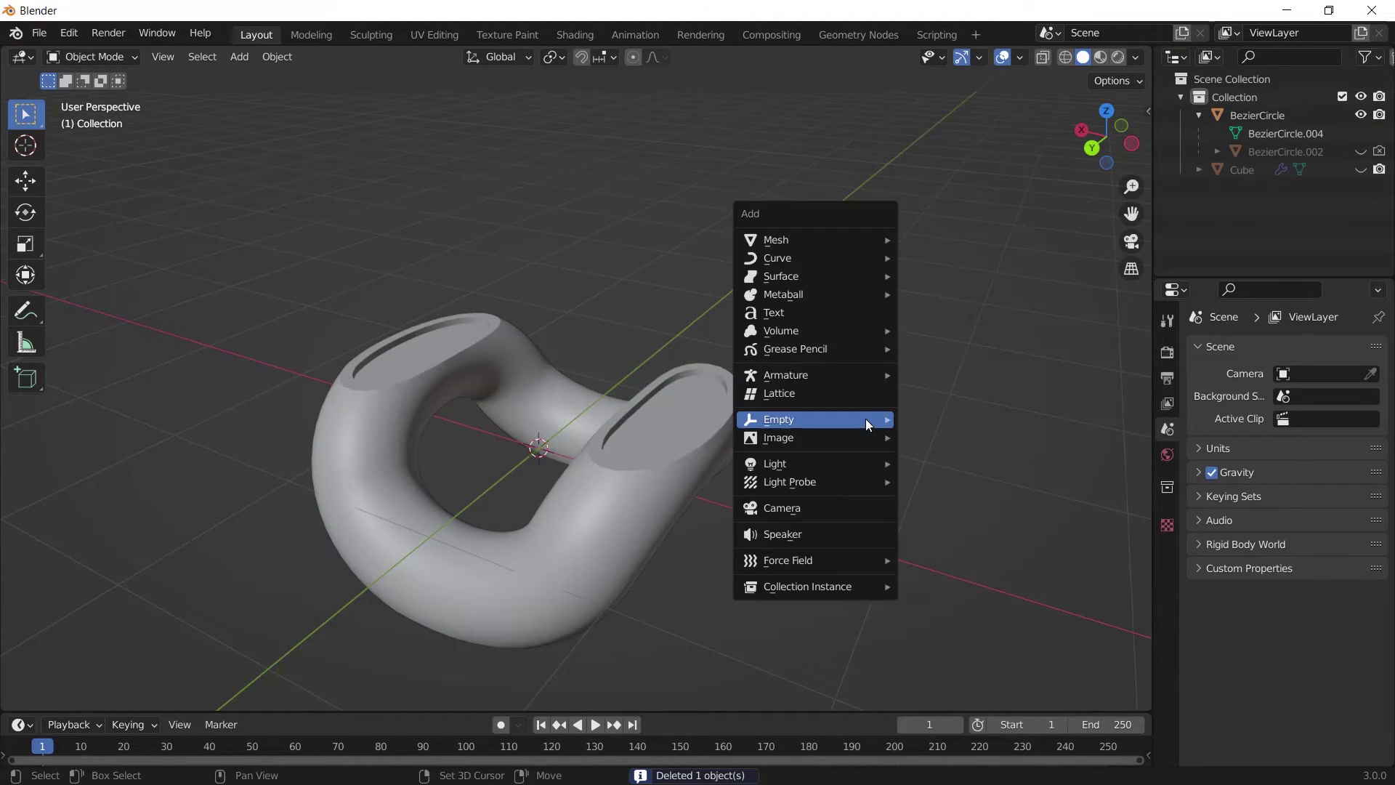
{"action": "mouse_move", "coordinate": [860, 439]}
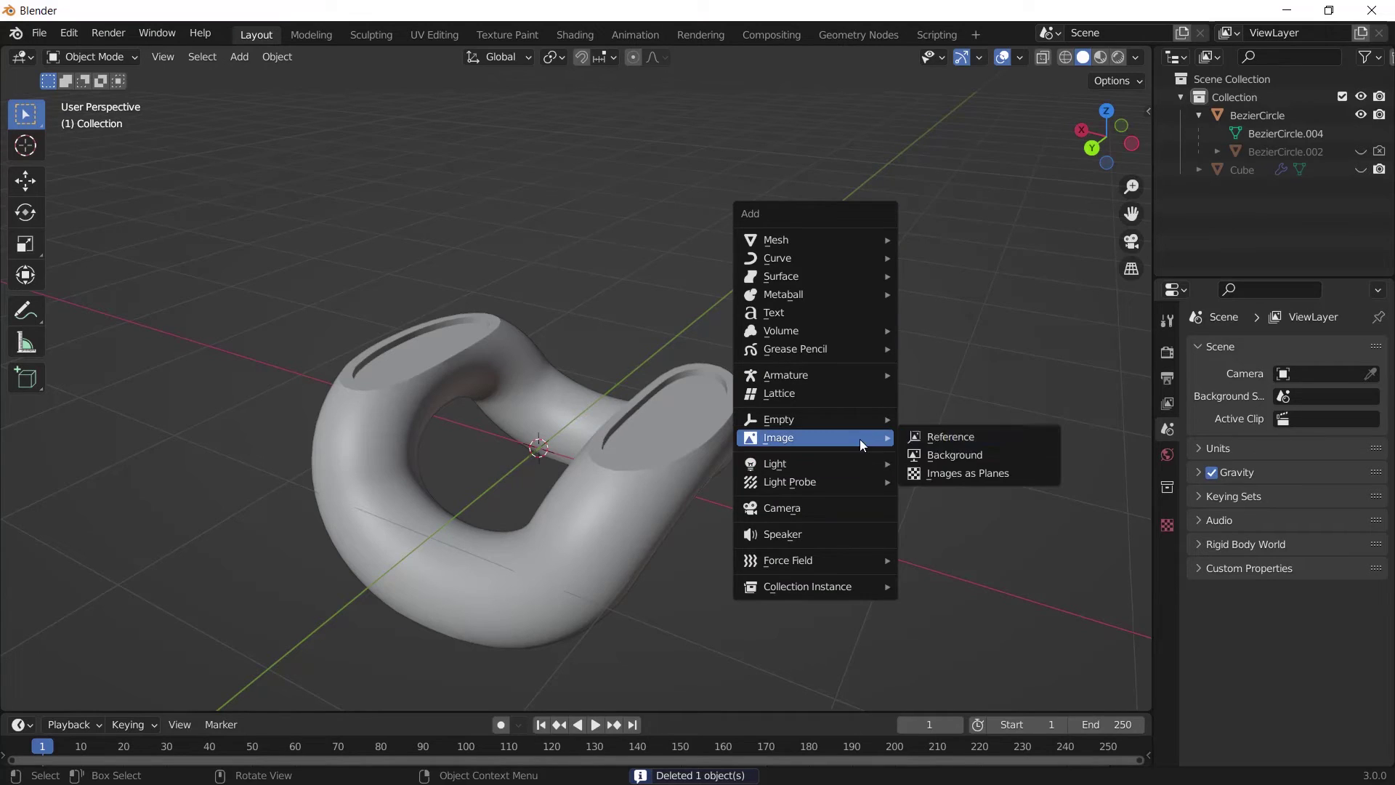
{"action": "left_click", "coordinate": [948, 437]}
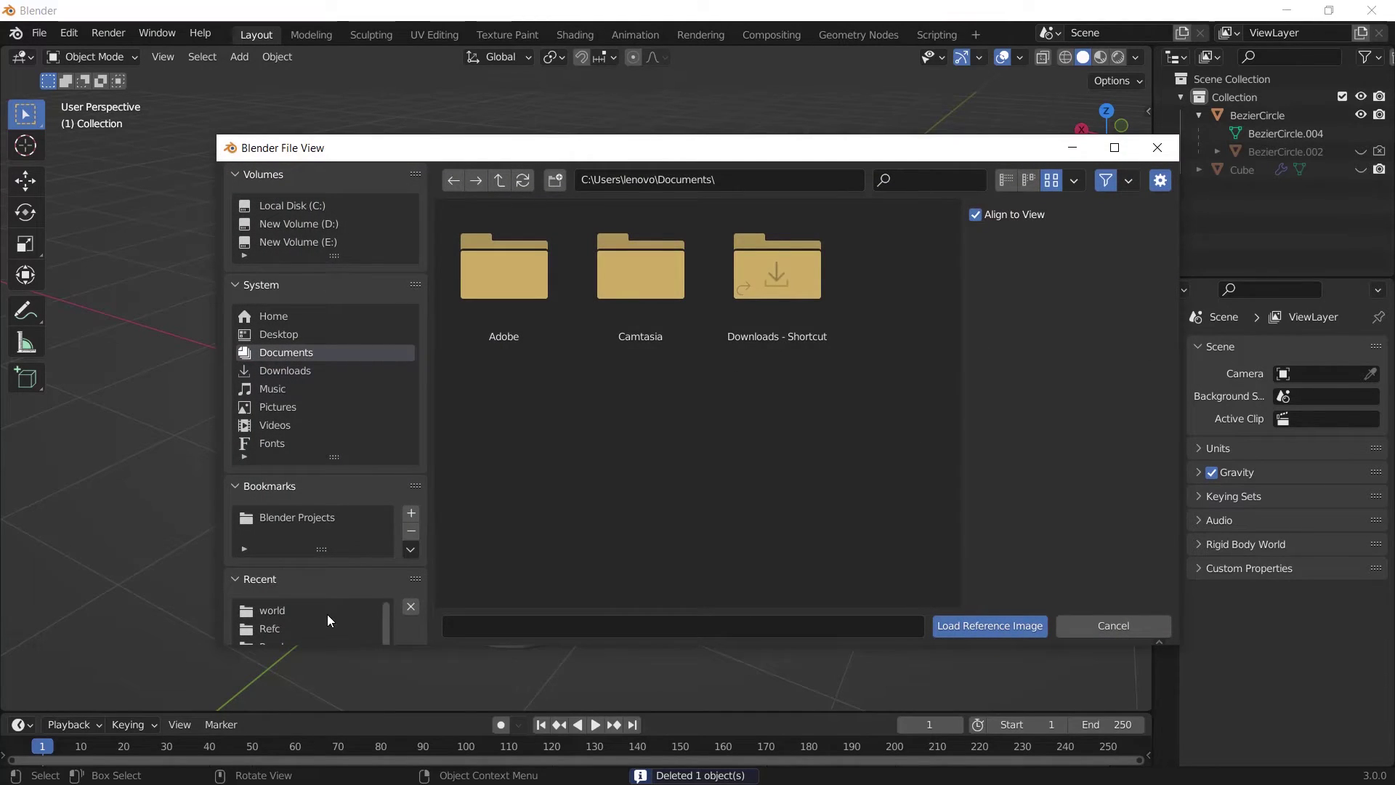
{"action": "left_click", "coordinate": [306, 610]}
{"action": "double_click", "coordinate": [640, 412]}
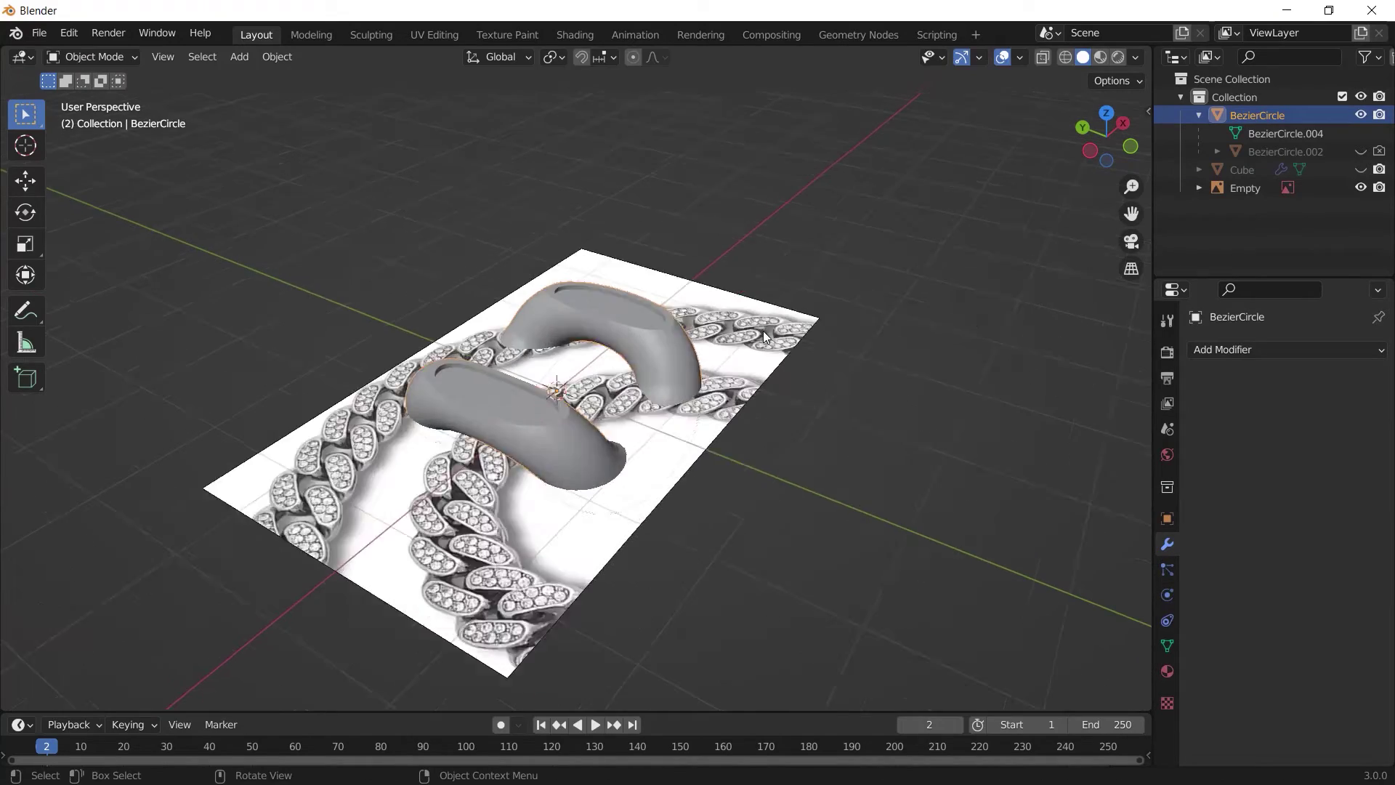
{"action": "scroll", "coordinate": [763, 331], "scroll_direction": "up", "scroll_amount": 4}
{"action": "mouse_move", "coordinate": [763, 331]}
{"action": "middle_mouse_down"}
{"action": "mouse_move", "coordinate": [799, 364]}
{"action": "mouse_move", "coordinate": [784, 320]}
{"action": "middle_mouse_up"}
{"action": "middle_click_drag", "start_coordinate": [785, 320], "coordinate": [779, 279], "text": "alt"}
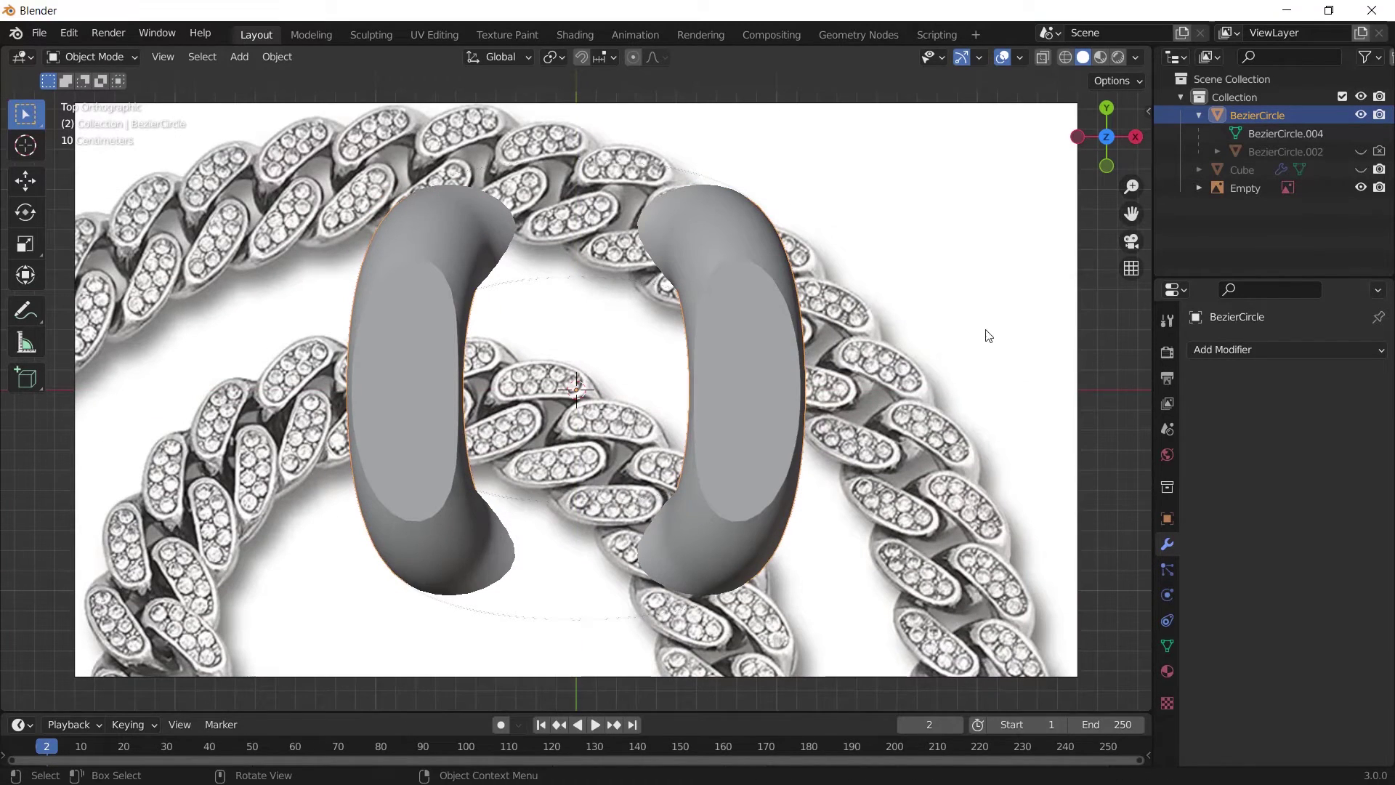
Step: Scale, move and rotate the link so it sits over the reference chain
{"action": "key", "text": "s"}
{"action": "left_click", "coordinate": [652, 371]}
{"action": "key", "text": "g"}
{"action": "left_click", "coordinate": [687, 500]}
{"action": "key", "text": "r"}
{"action": "left_click", "coordinate": [752, 352]}
{"action": "key", "text": "s"}
{"action": "left_click", "coordinate": [748, 435]}
{"action": "key", "text": "g"}
{"action": "left_click", "coordinate": [895, 372]}
{"action": "key", "text": "r"}
{"action": "right_click", "coordinate": [840, 503]}
Step: Add a circle mesh, raise it along Z, isolate it, then delete it
{"action": "scroll", "coordinate": [799, 483], "scroll_direction": "up", "scroll_amount": 2}
{"action": "middle_click_drag", "start_coordinate": [786, 480], "coordinate": [716, 186], "text": "shift"}
{"action": "scroll", "coordinate": [763, 436], "scroll_direction": "up", "scroll_amount": 1}
{"action": "key", "text": "shift+a"}
{"action": "mouse_move", "coordinate": [675, 64]}
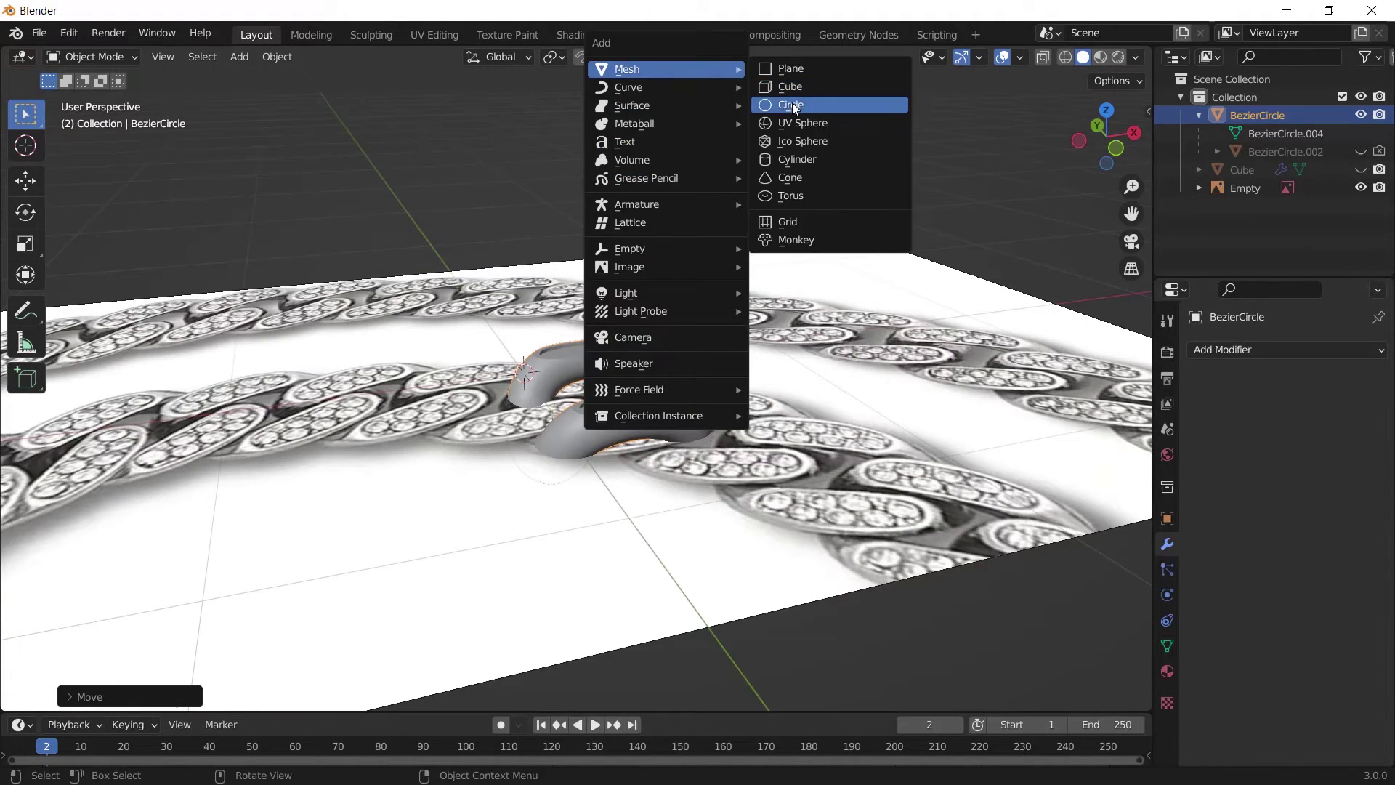
{"action": "left_click", "coordinate": [792, 103]}
{"action": "middle_click_drag", "start_coordinate": [817, 450], "coordinate": [920, 339]}
{"action": "key", "text": "g"}
{"action": "key", "text": "z"}
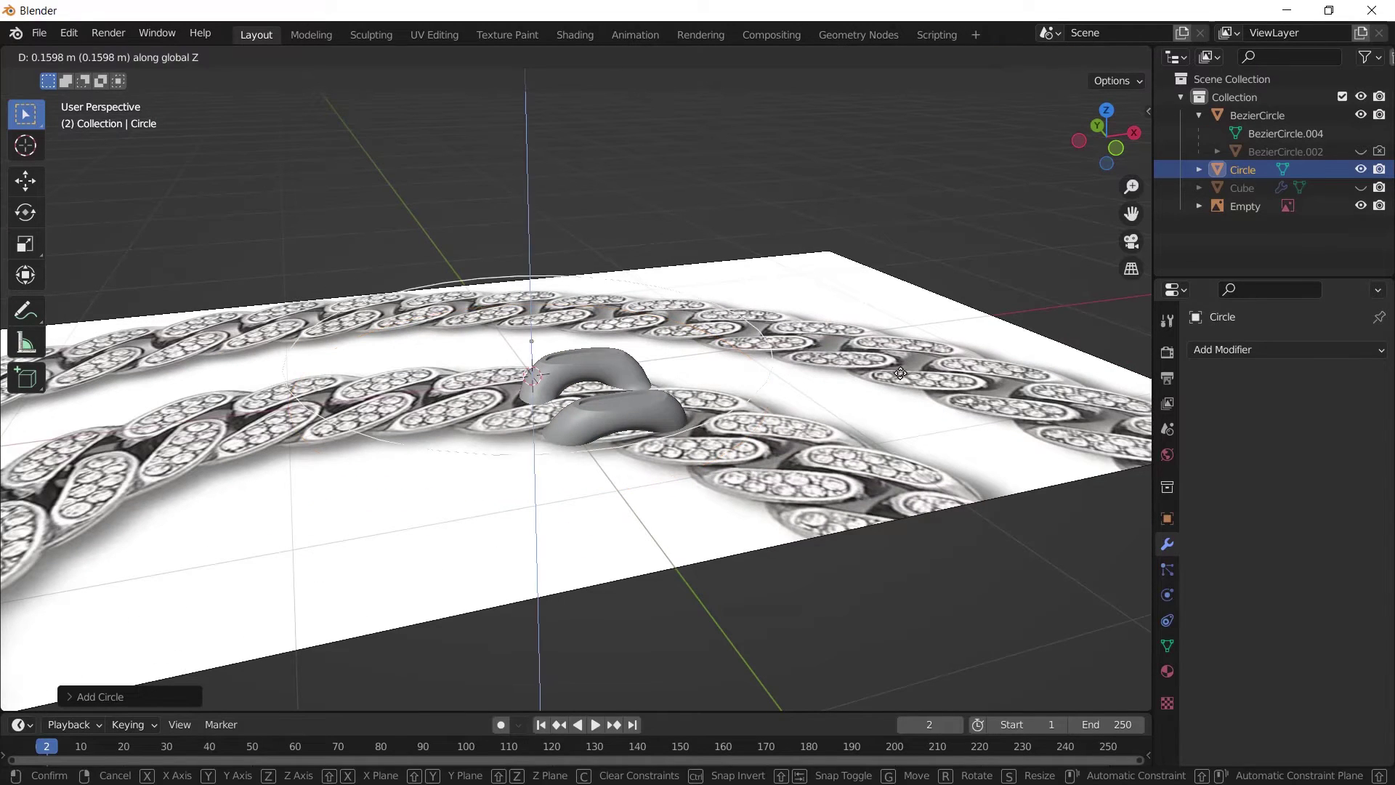
{"action": "left_click", "coordinate": [742, 358]}
{"action": "middle_click_drag", "start_coordinate": [742, 357], "coordinate": [812, 346]}
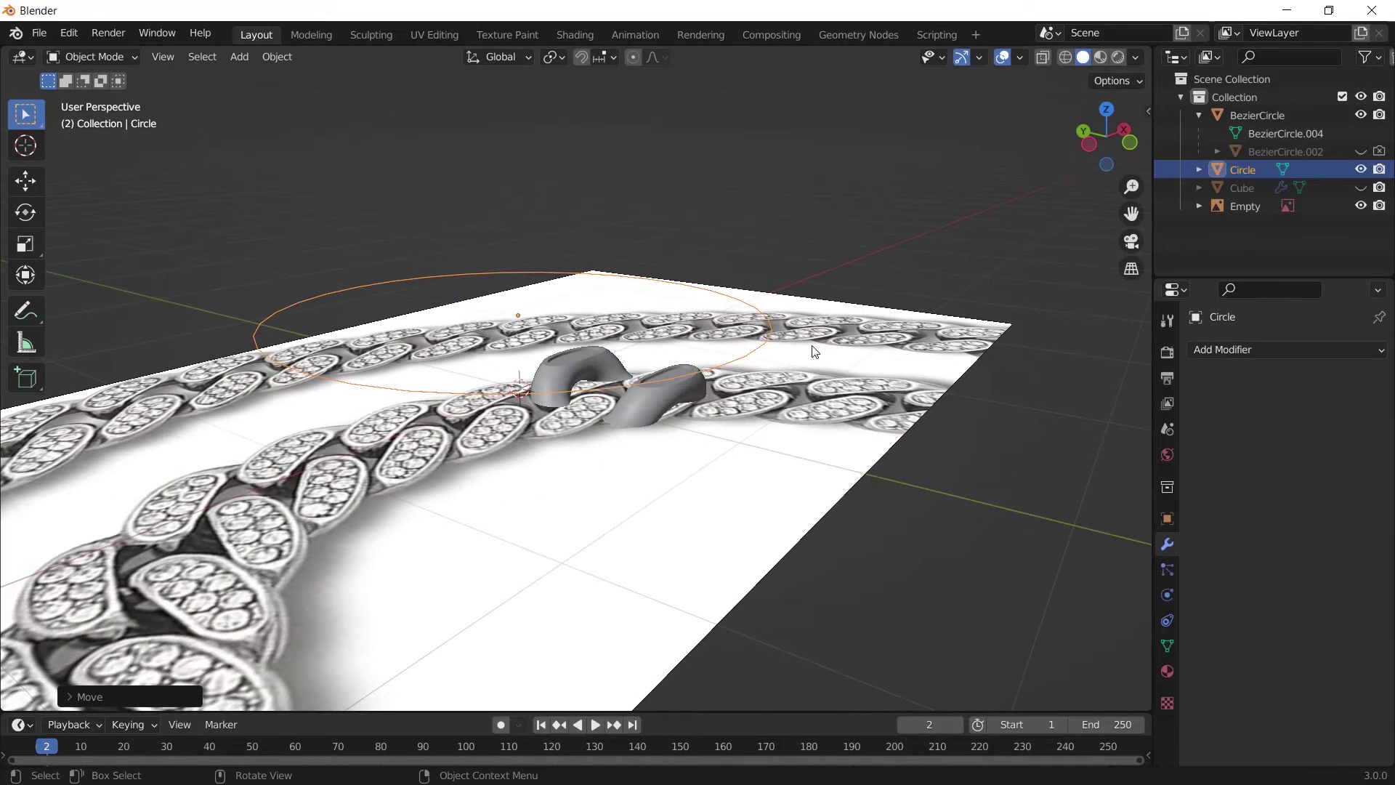
{"action": "key", "text": "KP_Divide"}
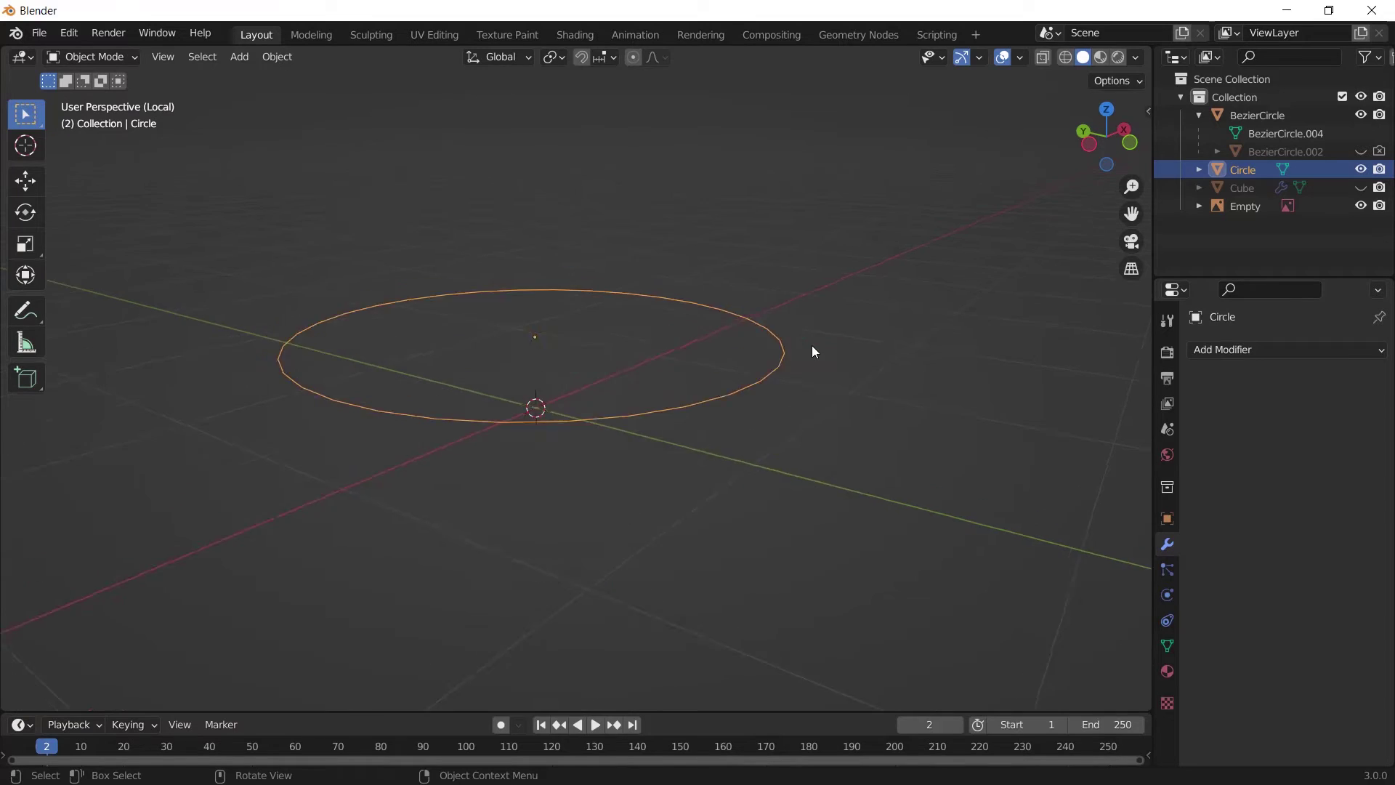
{"action": "scroll", "coordinate": [899, 414], "scroll_direction": "down", "scroll_amount": 1}
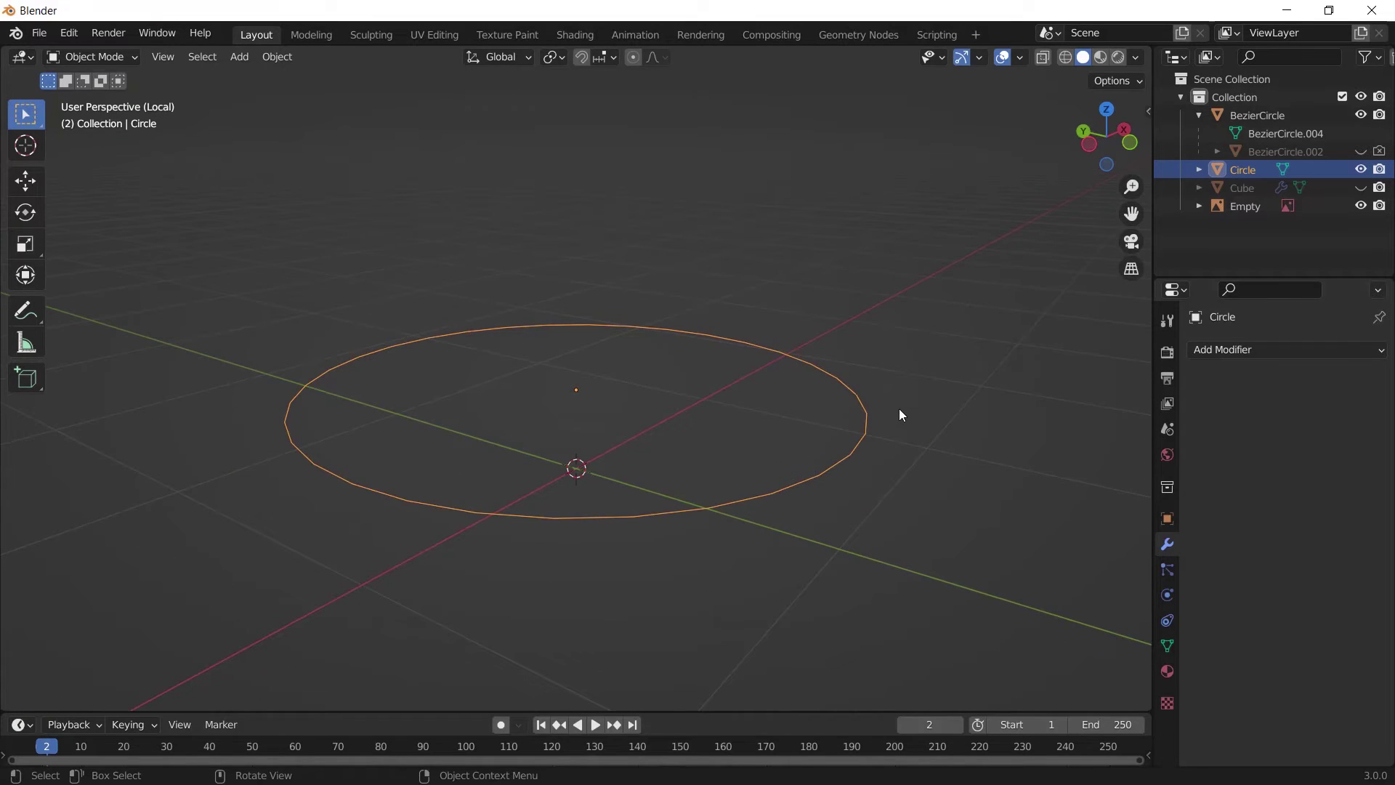
{"action": "key", "text": "Delete"}
Step: Add a fresh mesh Circle with its vertex count set to 8
{"action": "key", "text": "shift+a"}
{"action": "mouse_move", "coordinate": [900, 408]}
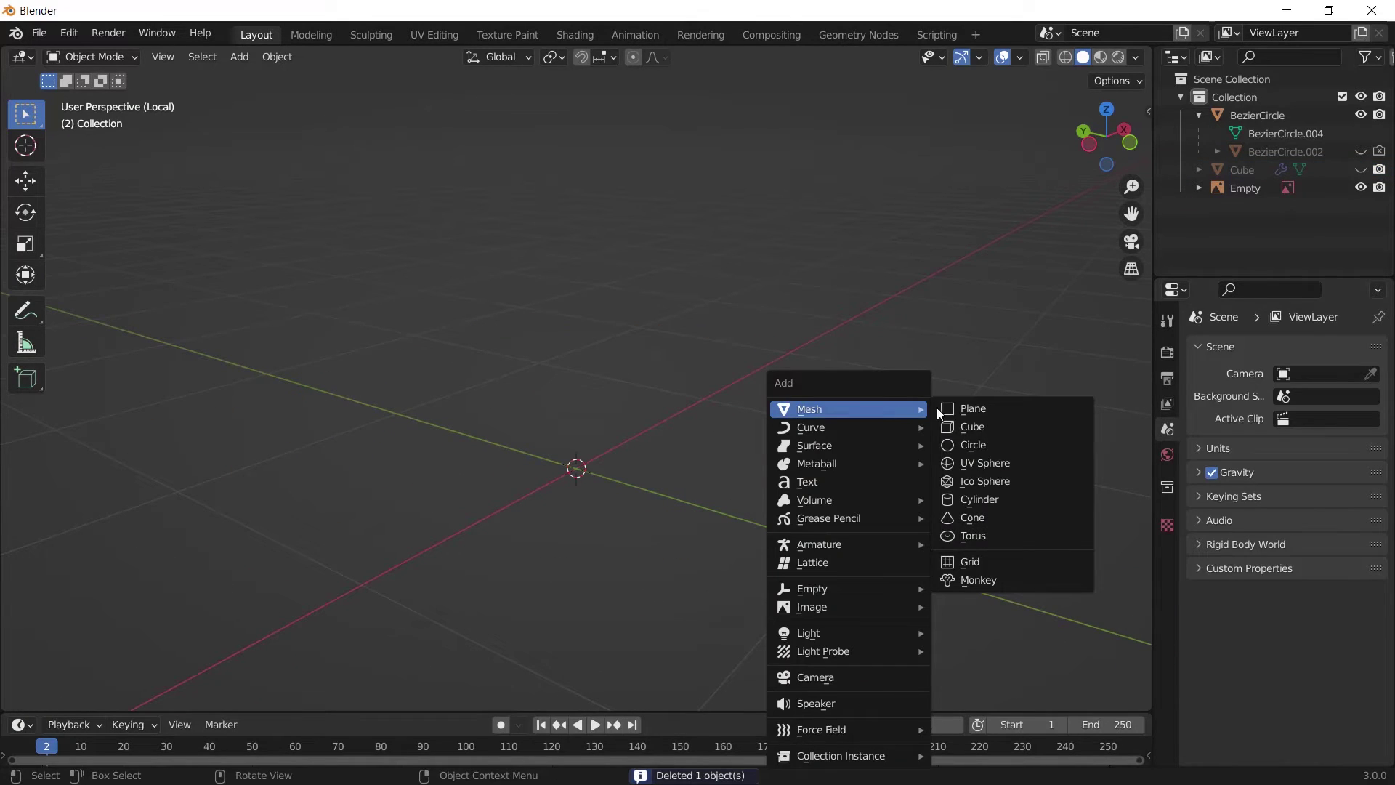
{"action": "left_click", "coordinate": [1010, 445]}
{"action": "left_click", "coordinate": [90, 702]}
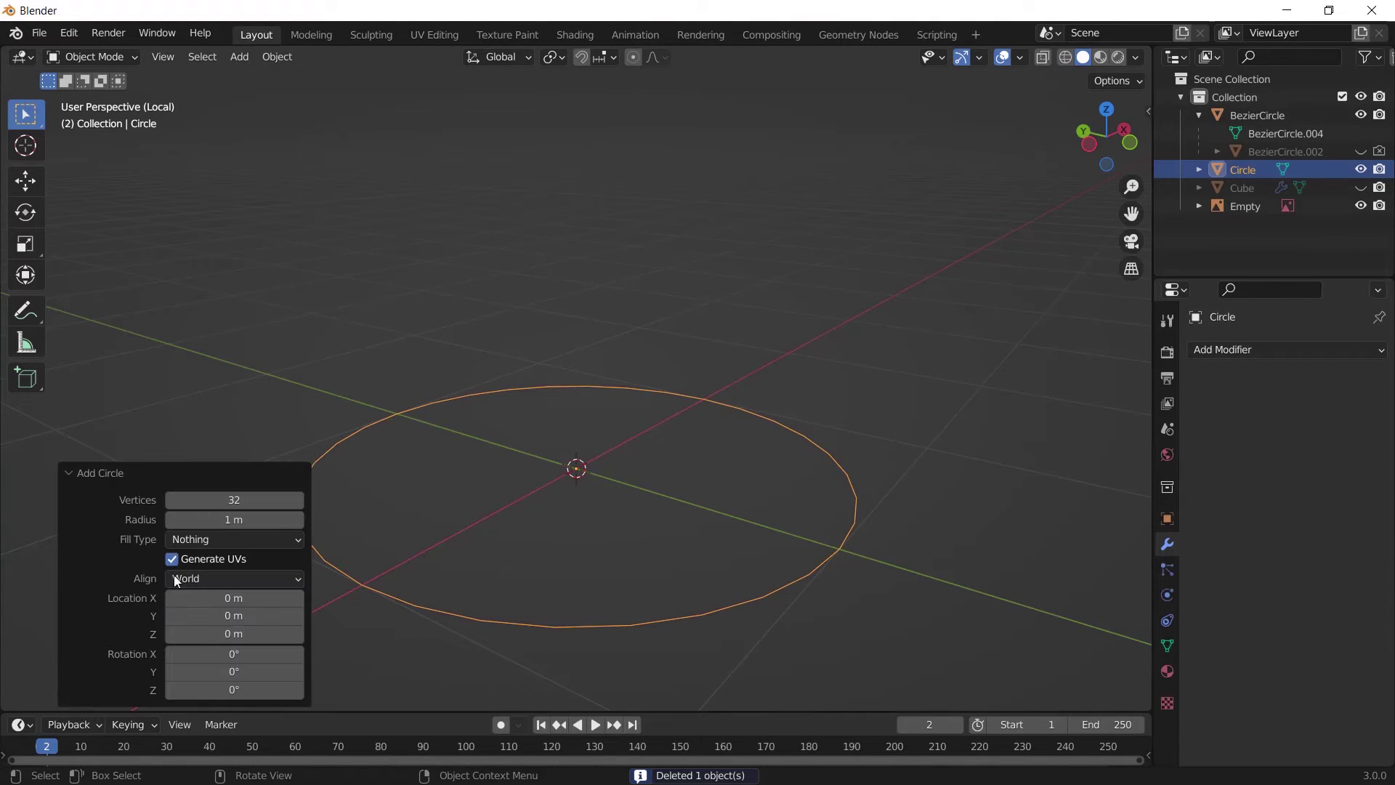
{"action": "left_click", "coordinate": [228, 499]}
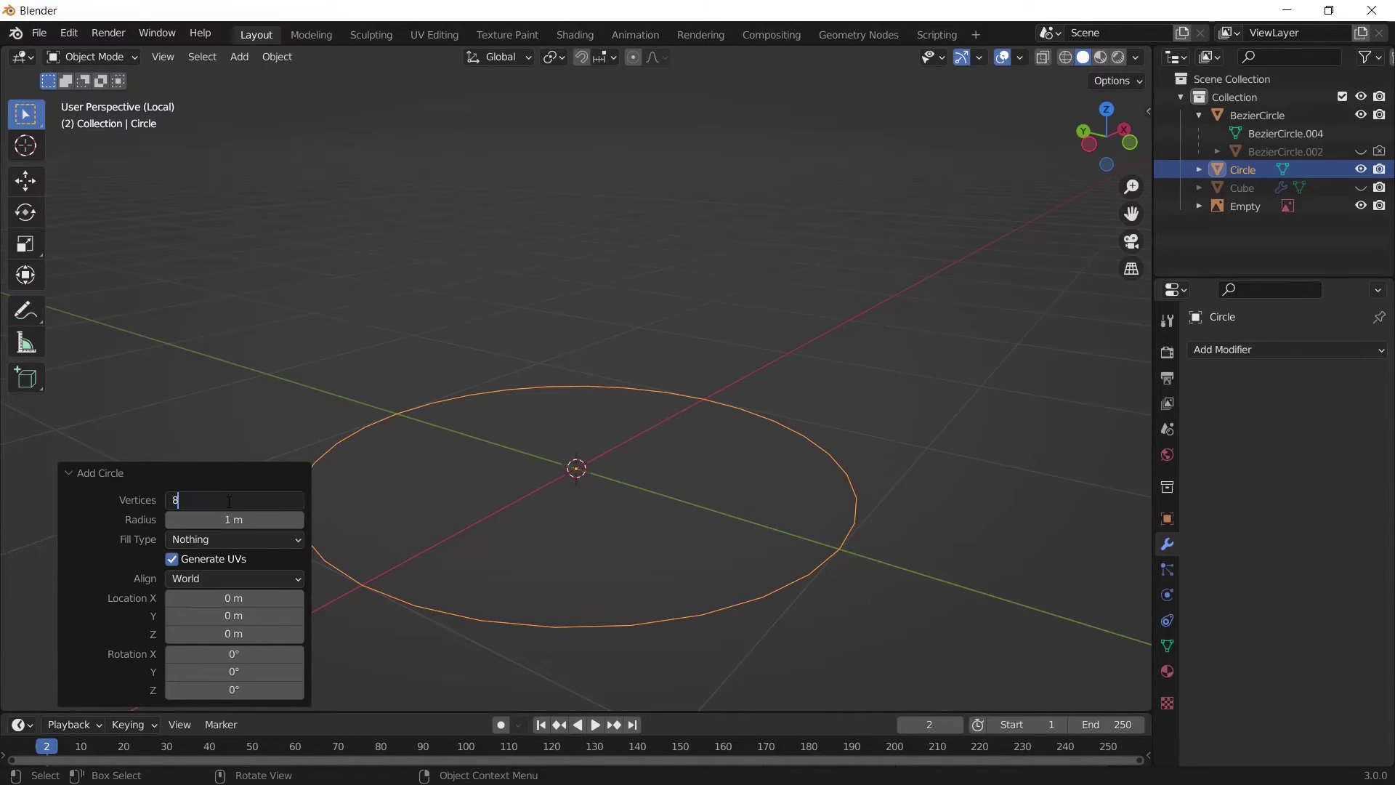
{"action": "type", "text": "8"}
{"action": "key", "text": "Return"}
{"action": "key", "text": "KP_Divide"}
{"action": "scroll", "coordinate": [183, 440], "scroll_direction": "down", "scroll_amount": 1}
{"action": "mouse_move", "coordinate": [183, 441]}
{"action": "middle_mouse_down"}
{"action": "mouse_move", "coordinate": [154, 442]}
{"action": "mouse_move", "coordinate": [180, 461]}
{"action": "middle_mouse_up"}
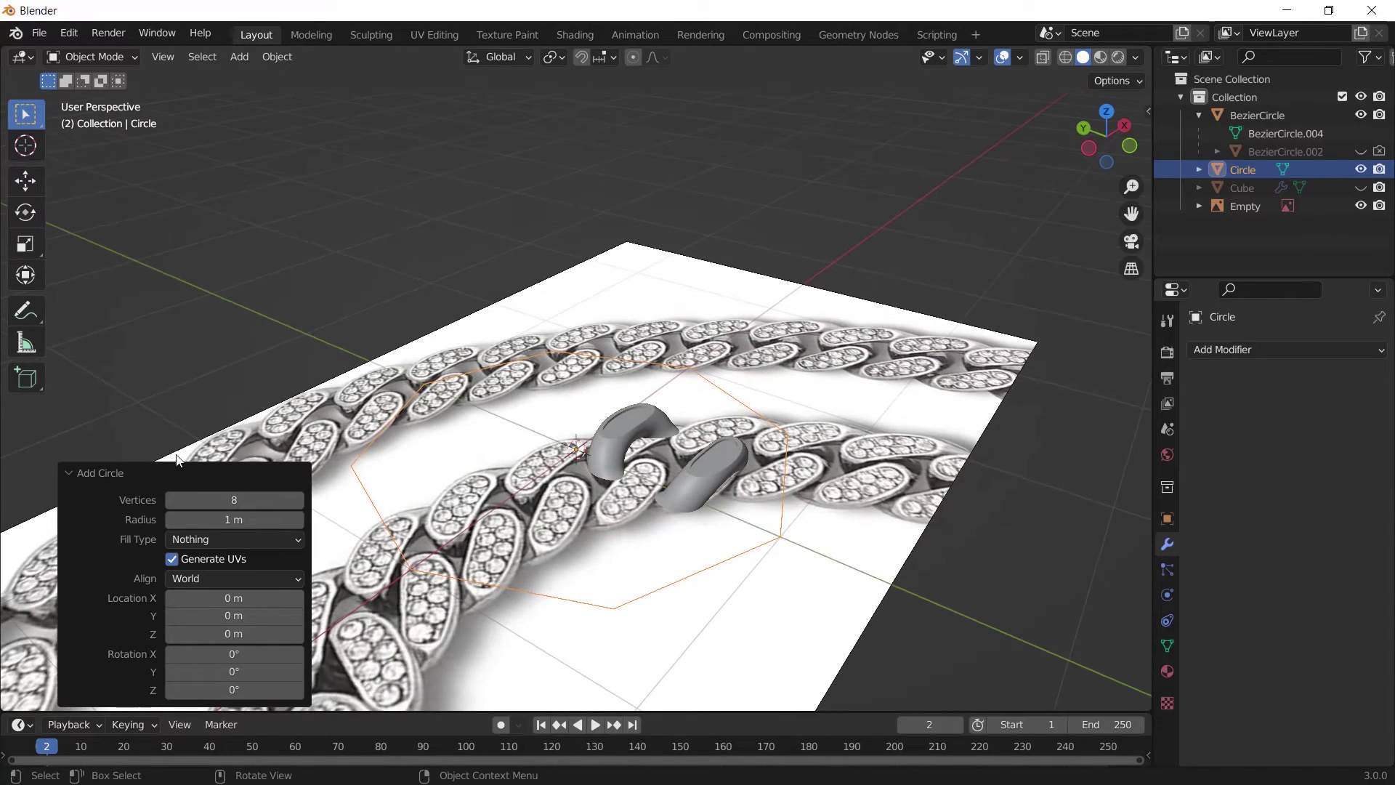
{"action": "left_click", "coordinate": [114, 473]}
{"action": "middle_click_drag", "start_coordinate": [843, 406], "coordinate": [882, 455]}
Step: Isolate the octagon, scale it down and enter Edit Mode
{"action": "key", "text": "KP_Divide"}
{"action": "scroll", "coordinate": [849, 362], "scroll_direction": "up", "scroll_amount": 2}
{"action": "scroll", "coordinate": [881, 454], "scroll_direction": "up", "scroll_amount": 2}
{"action": "key", "text": "s"}
{"action": "left_click", "coordinate": [726, 396]}
{"action": "scroll", "coordinate": [833, 434], "scroll_direction": "up", "scroll_amount": 4}
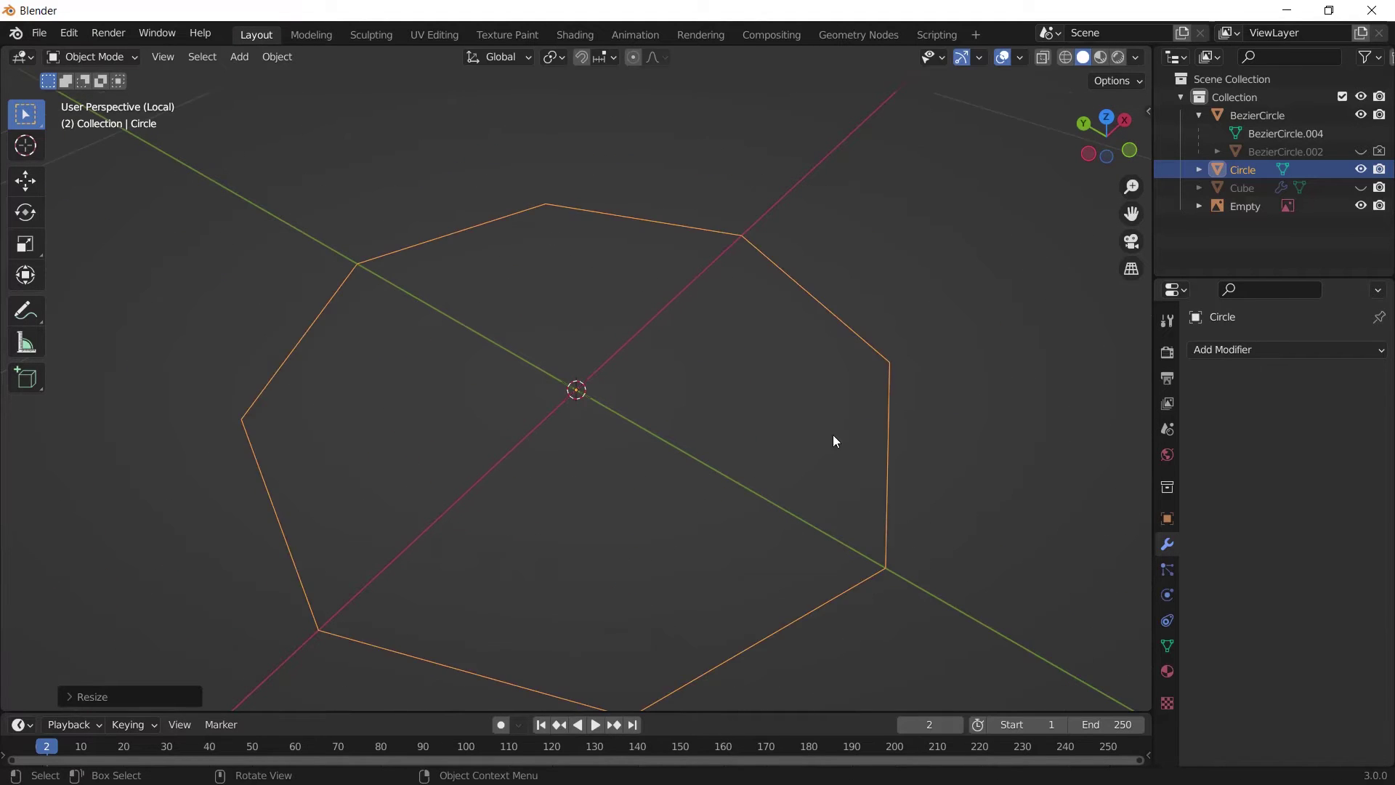
{"action": "scroll", "coordinate": [877, 453], "scroll_direction": "down", "scroll_amount": 4}
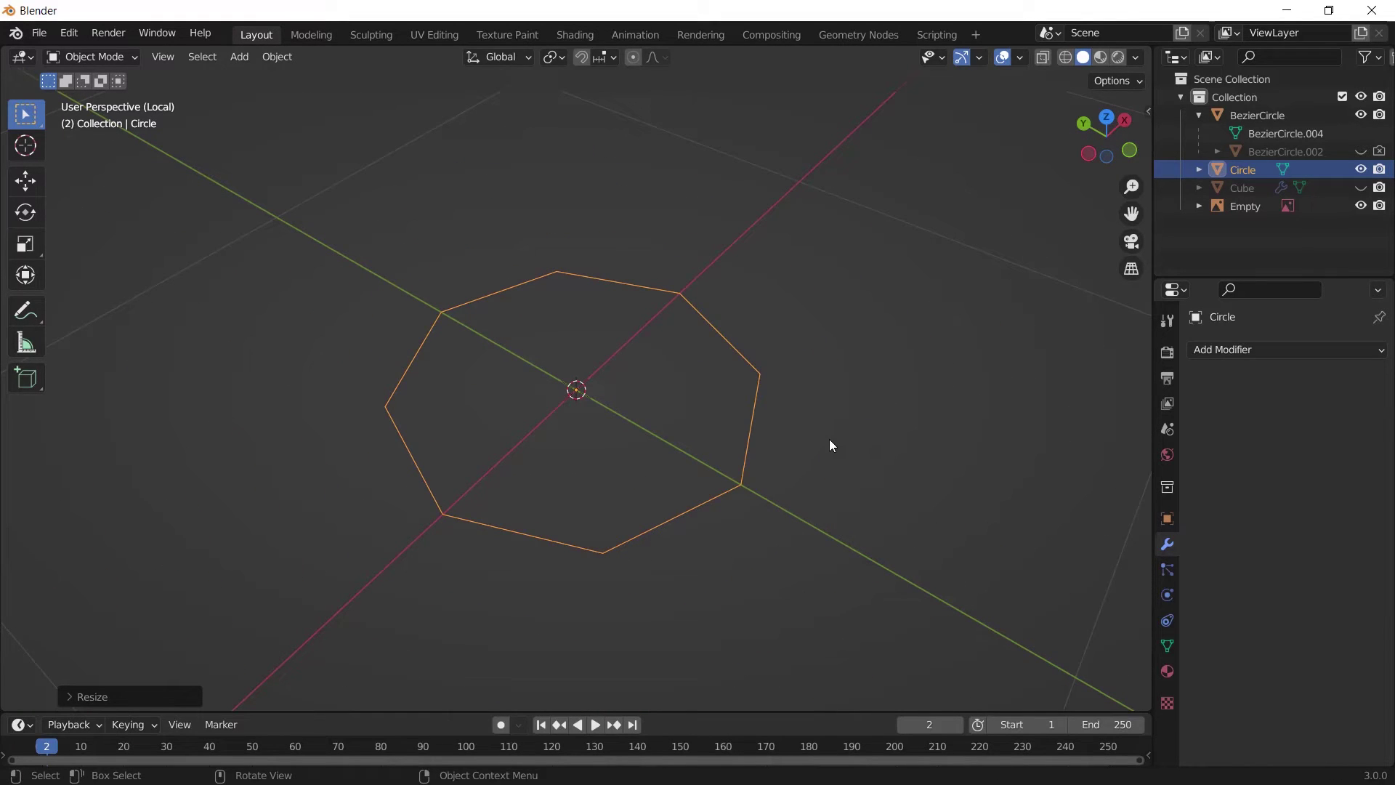
{"action": "key", "text": "Tab"}
{"action": "middle_click_drag", "start_coordinate": [766, 471], "coordinate": [777, 430]}
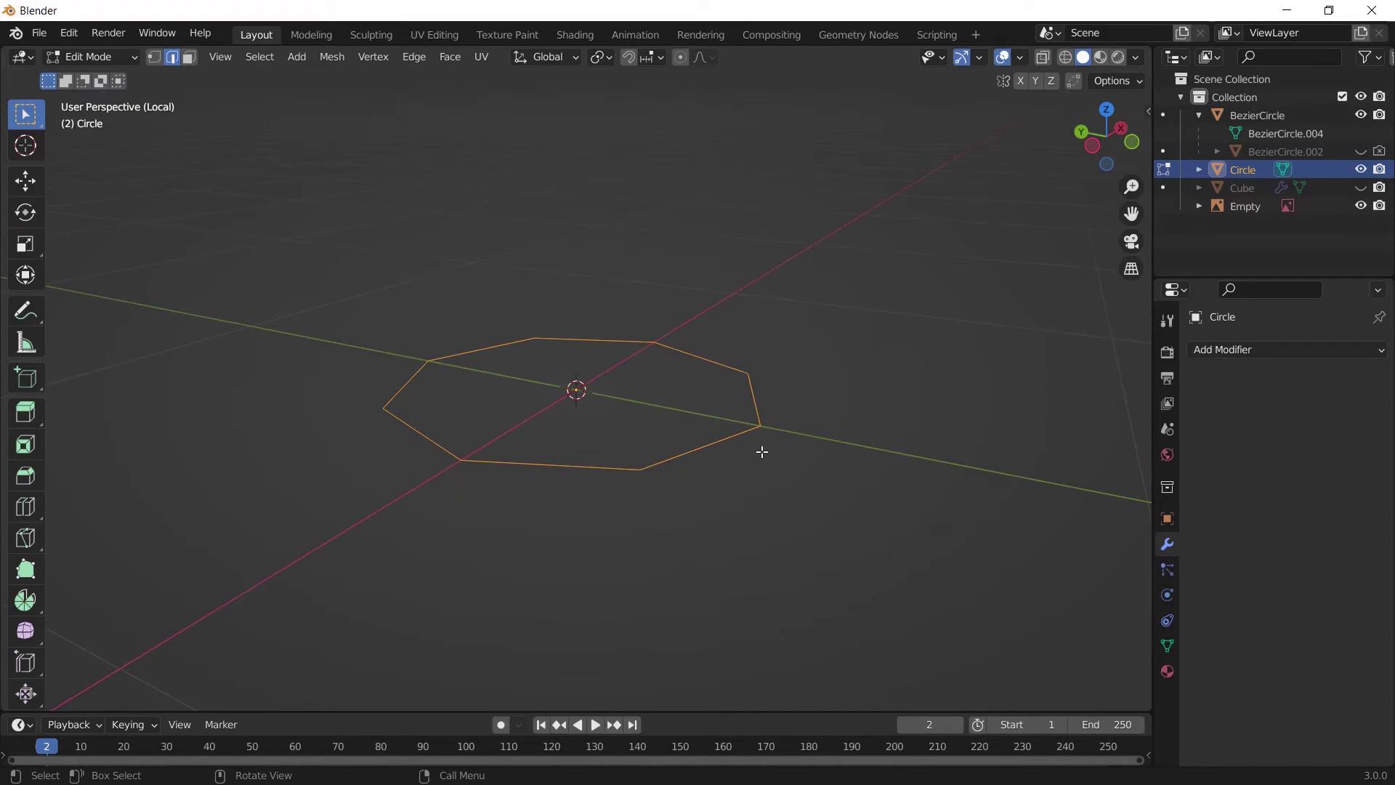
Step: Fill the octagon with a face, extrude it upward and add a mid-height loop cut
{"action": "key", "text": "f"}
{"action": "middle_click_drag", "start_coordinate": [771, 549], "coordinate": [803, 520], "text": "alt"}
{"action": "key", "text": "e"}
{"action": "left_click", "coordinate": [833, 314]}
{"action": "key", "text": "ctrl+r"}
{"action": "left_click", "coordinate": [760, 312]}
{"action": "left_click", "coordinate": [760, 314]}
Step: Widen the middle loop and shrink the top face to narrow it
{"action": "scroll", "coordinate": [778, 307], "scroll_direction": "down", "scroll_amount": 2}
{"action": "middle_click_drag", "start_coordinate": [778, 306], "coordinate": [812, 376]}
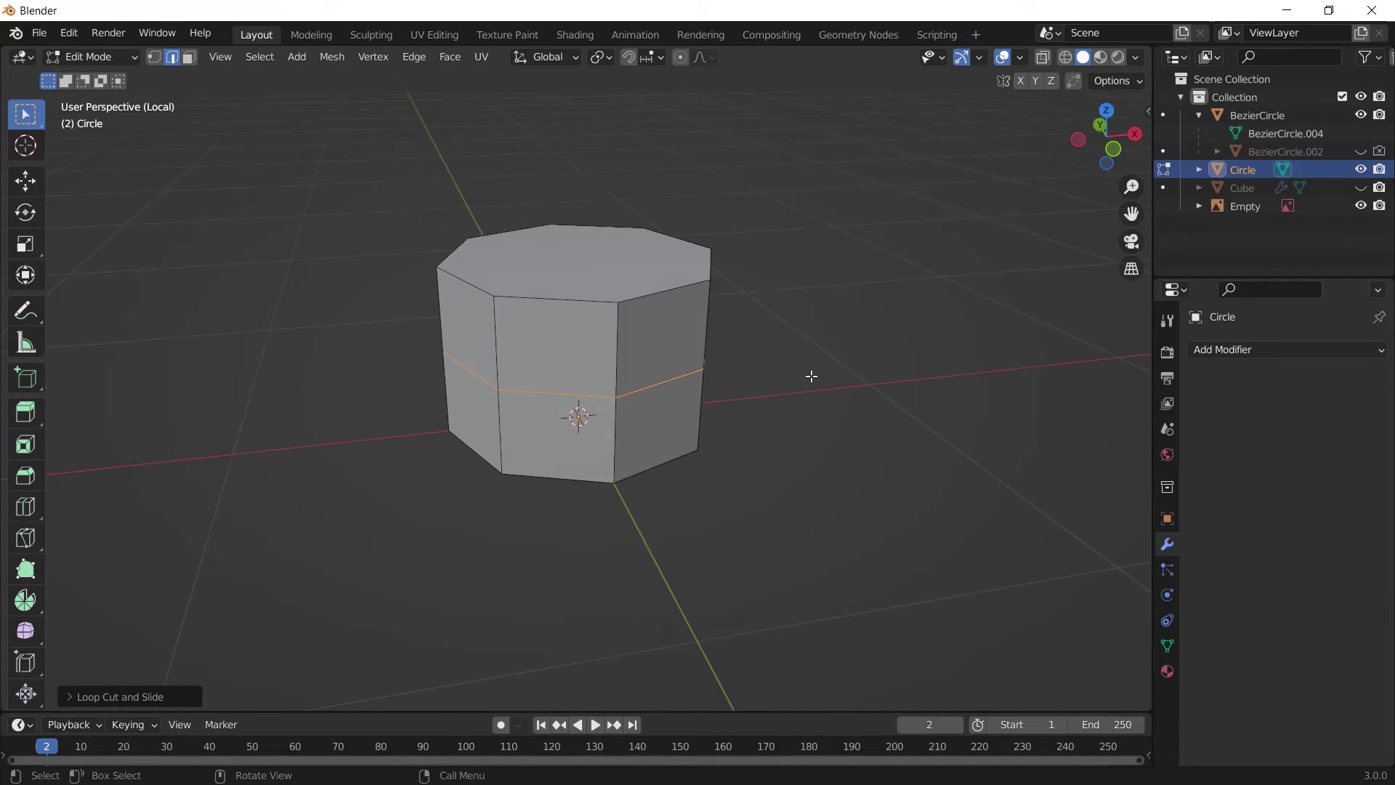
{"action": "key", "text": "s"}
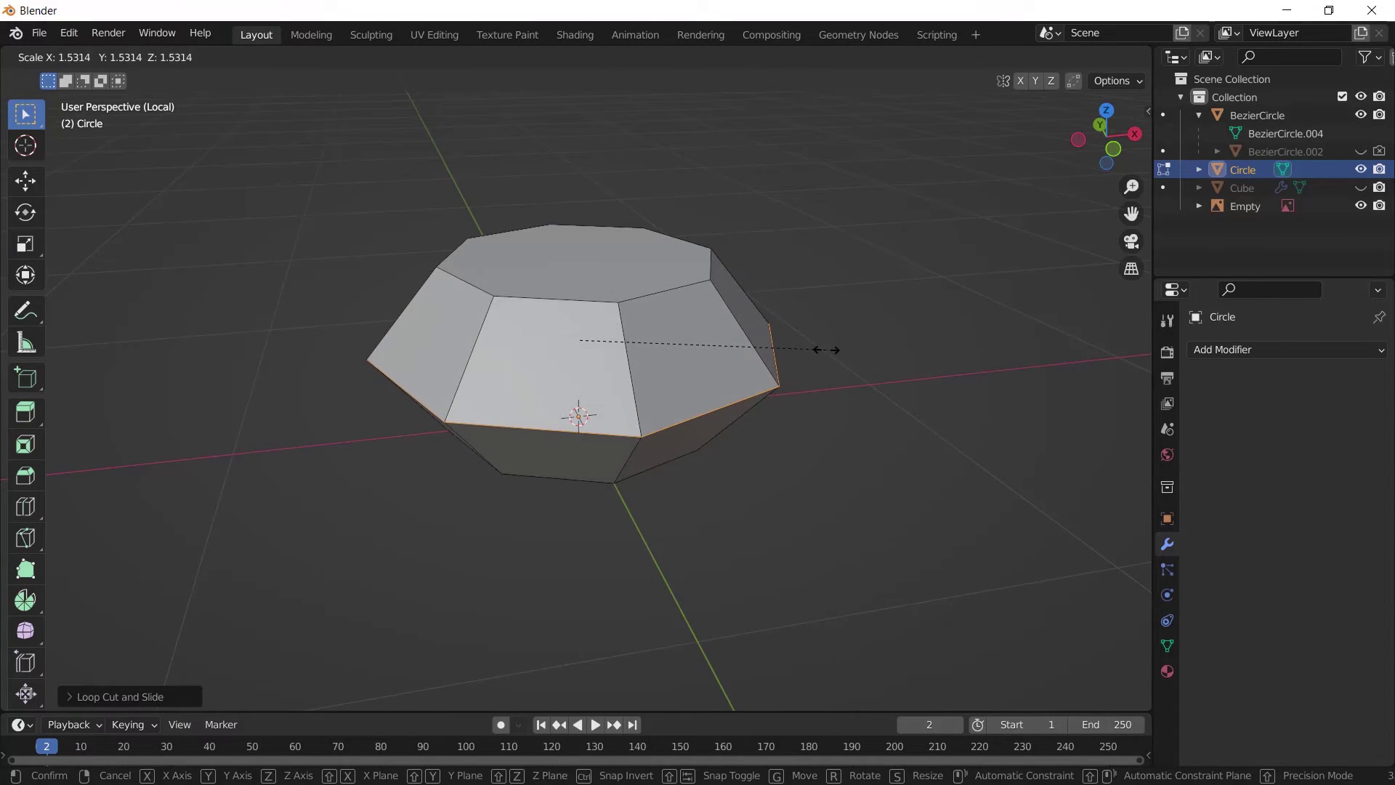
{"action": "left_click", "coordinate": [841, 344]}
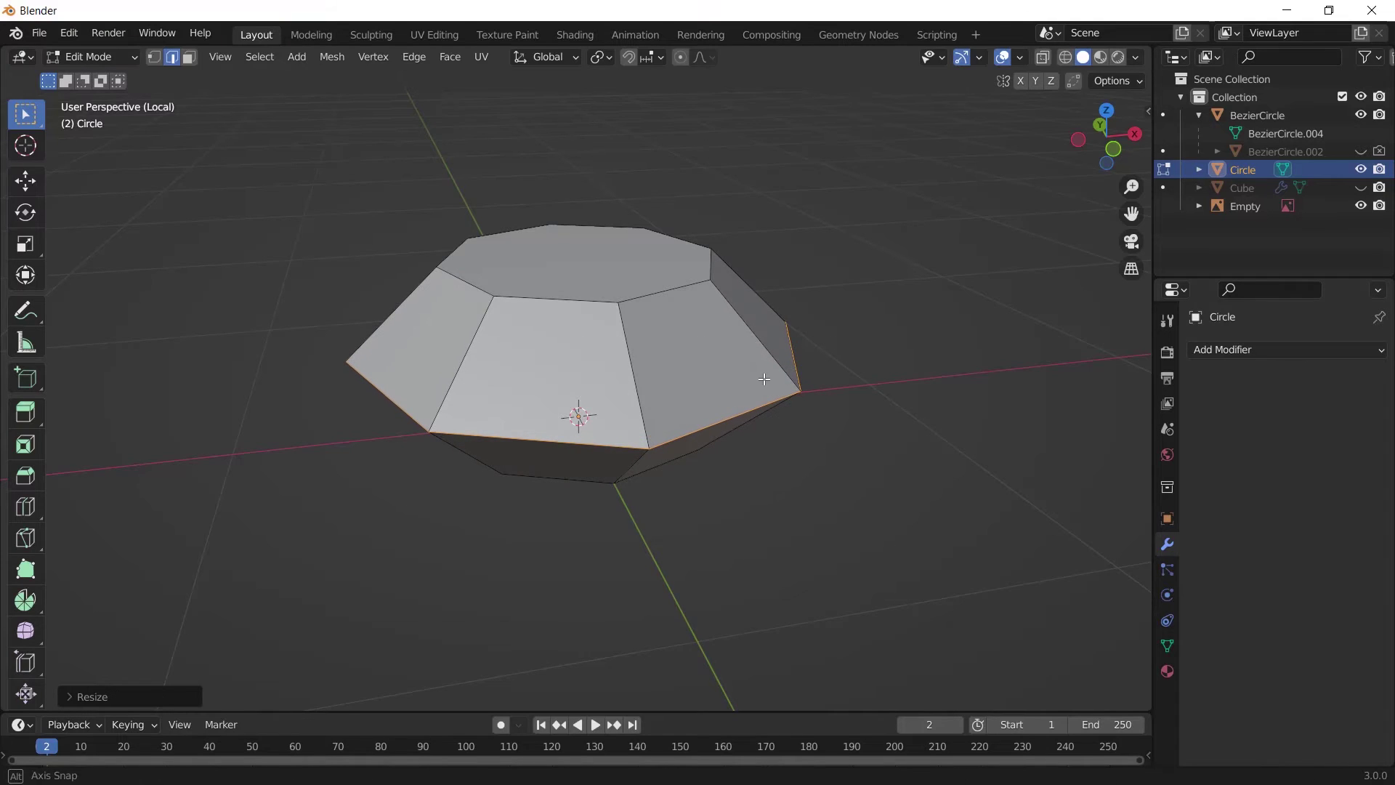
{"action": "key", "text": "3"}
{"action": "middle_click_drag", "start_coordinate": [763, 520], "coordinate": [860, 308]}
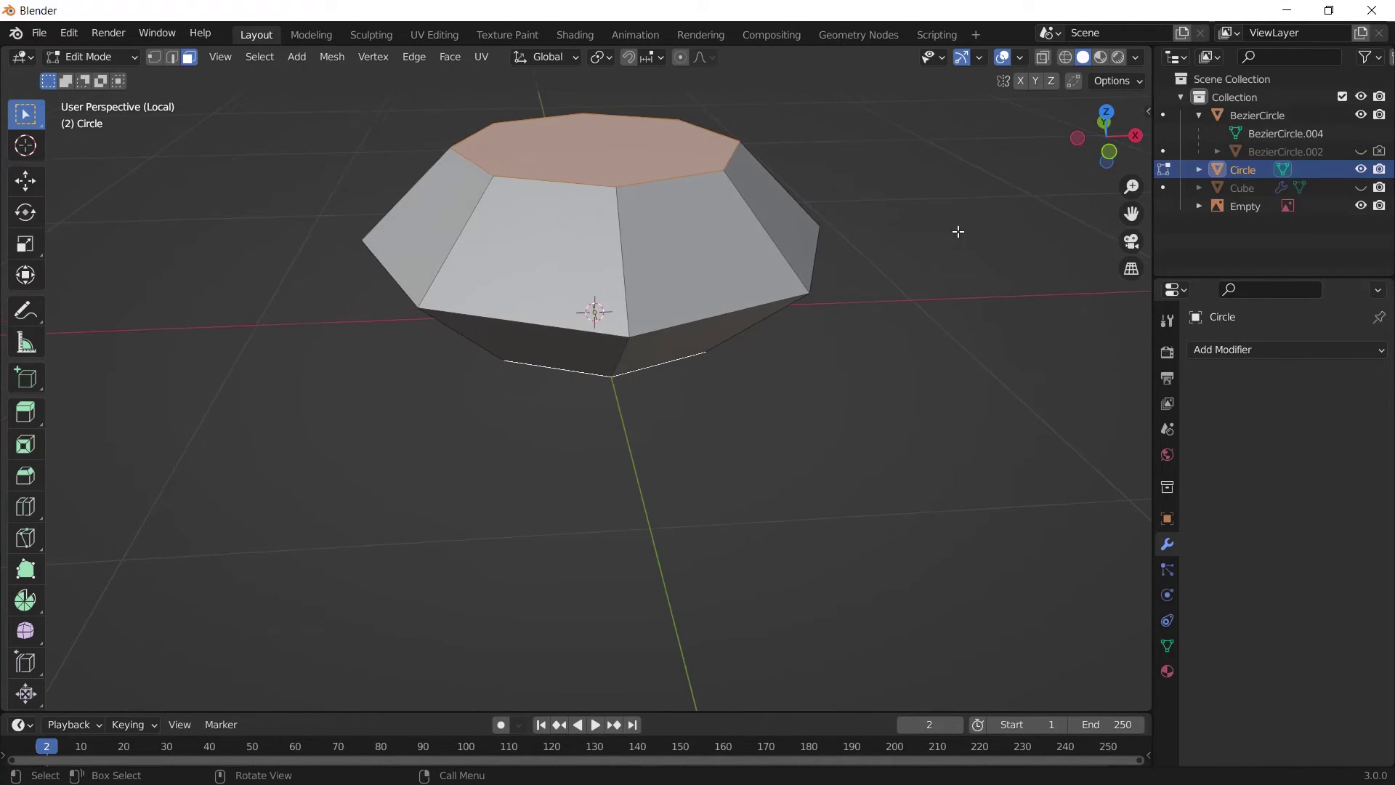
{"action": "key", "text": "s"}
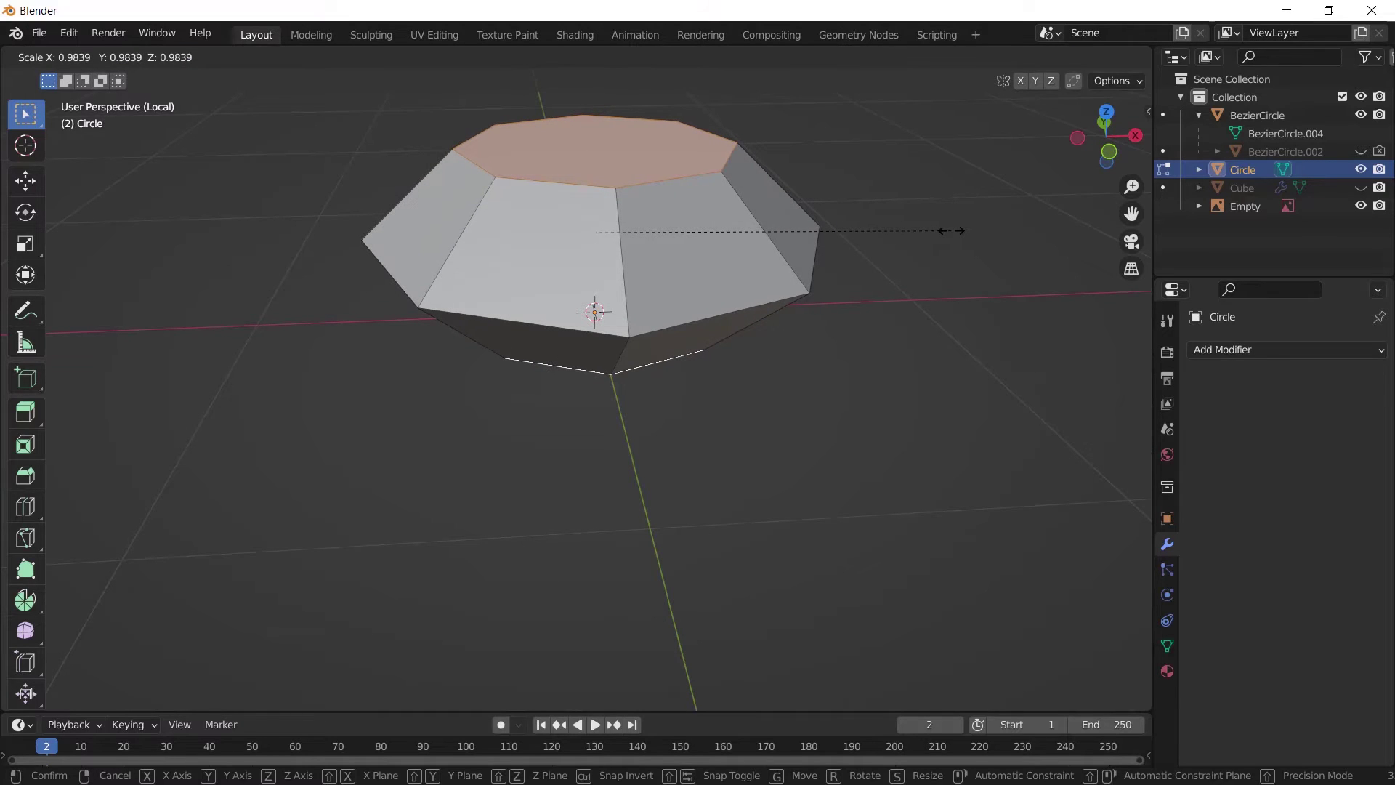
{"action": "left_click", "coordinate": [879, 234]}
Step: In Object Mode, scale the gem down and flatten it along Z
{"action": "middle_click_drag", "start_coordinate": [840, 247], "coordinate": [884, 274]}
{"action": "key", "text": "Tab"}
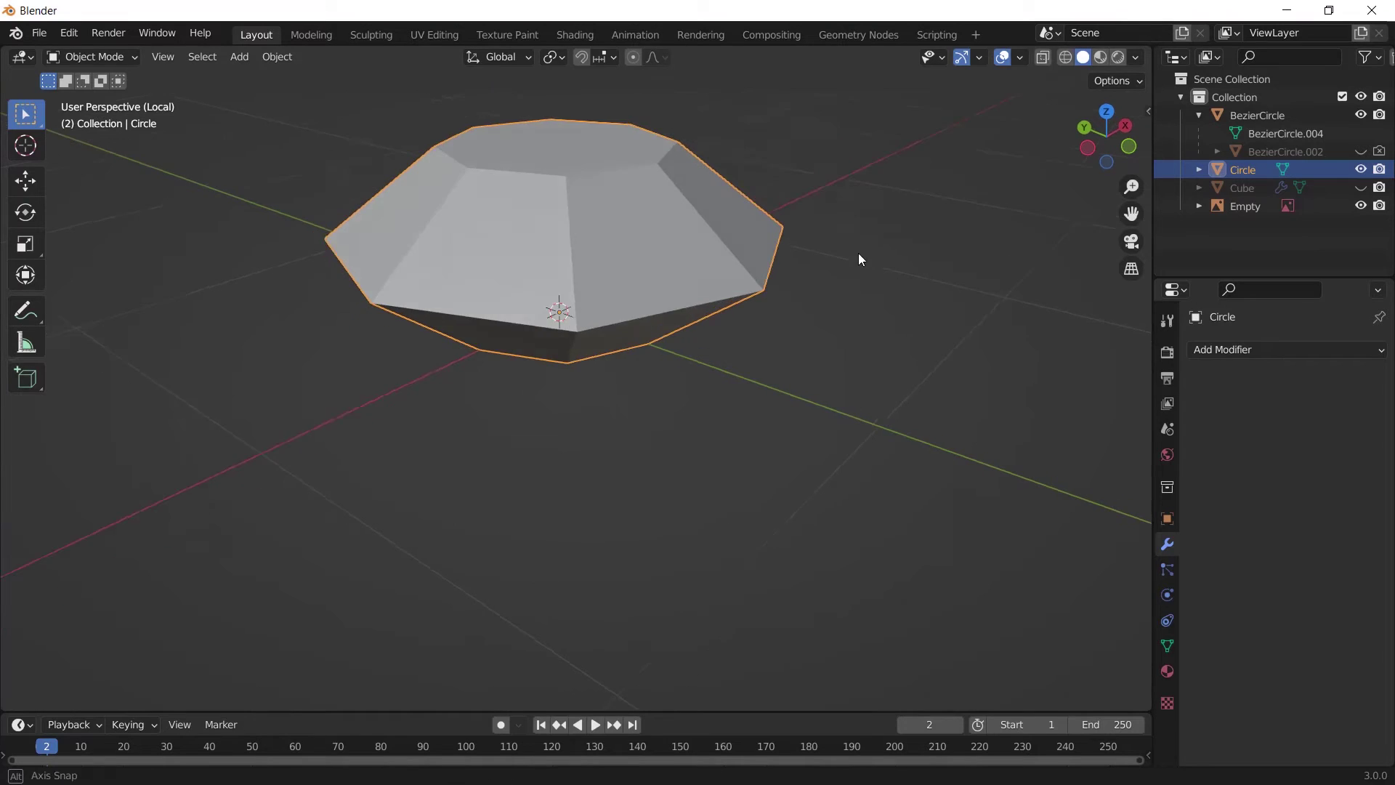
{"action": "key", "text": "s"}
{"action": "left_click", "coordinate": [857, 263]}
{"action": "key", "text": "s"}
{"action": "key", "text": "z"}
{"action": "left_click", "coordinate": [870, 252]}
{"action": "middle_click_drag", "start_coordinate": [870, 252], "coordinate": [748, 269]}
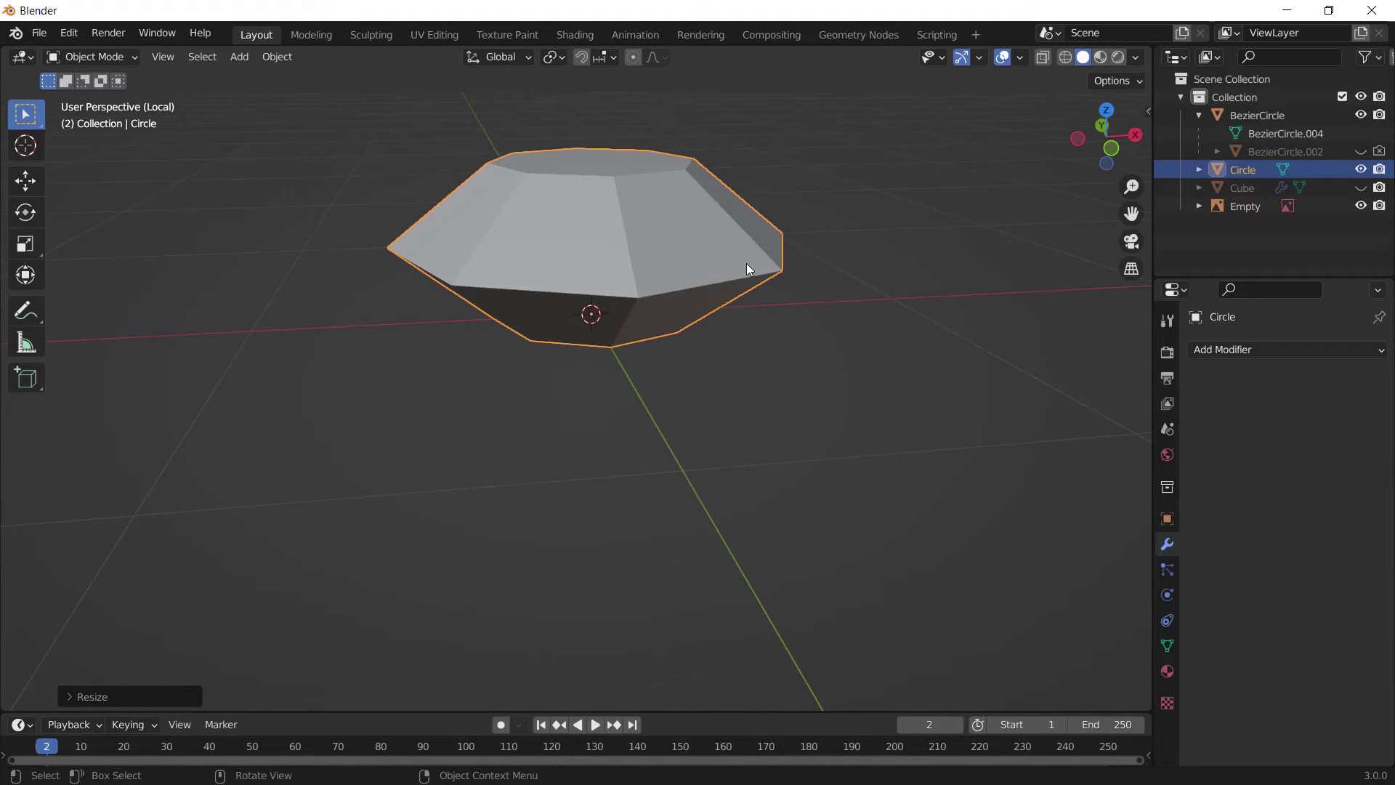
Step: Leave isolation, shrink the gem to stone size and place it on a reference chain link
{"action": "key", "text": "KP_Divide"}
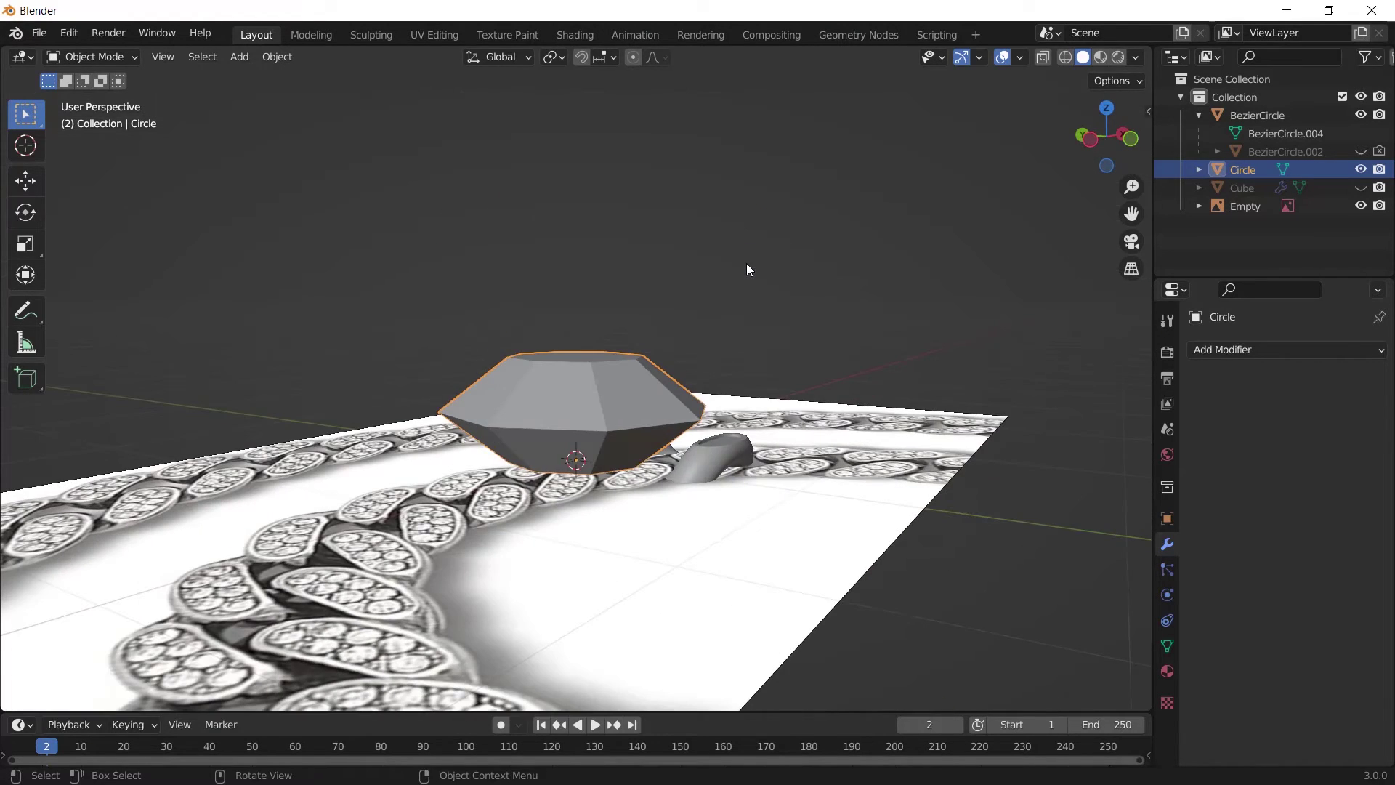
{"action": "middle_click_drag", "start_coordinate": [782, 392], "coordinate": [831, 439]}
{"action": "scroll", "coordinate": [938, 369], "scroll_direction": "up", "scroll_amount": 2}
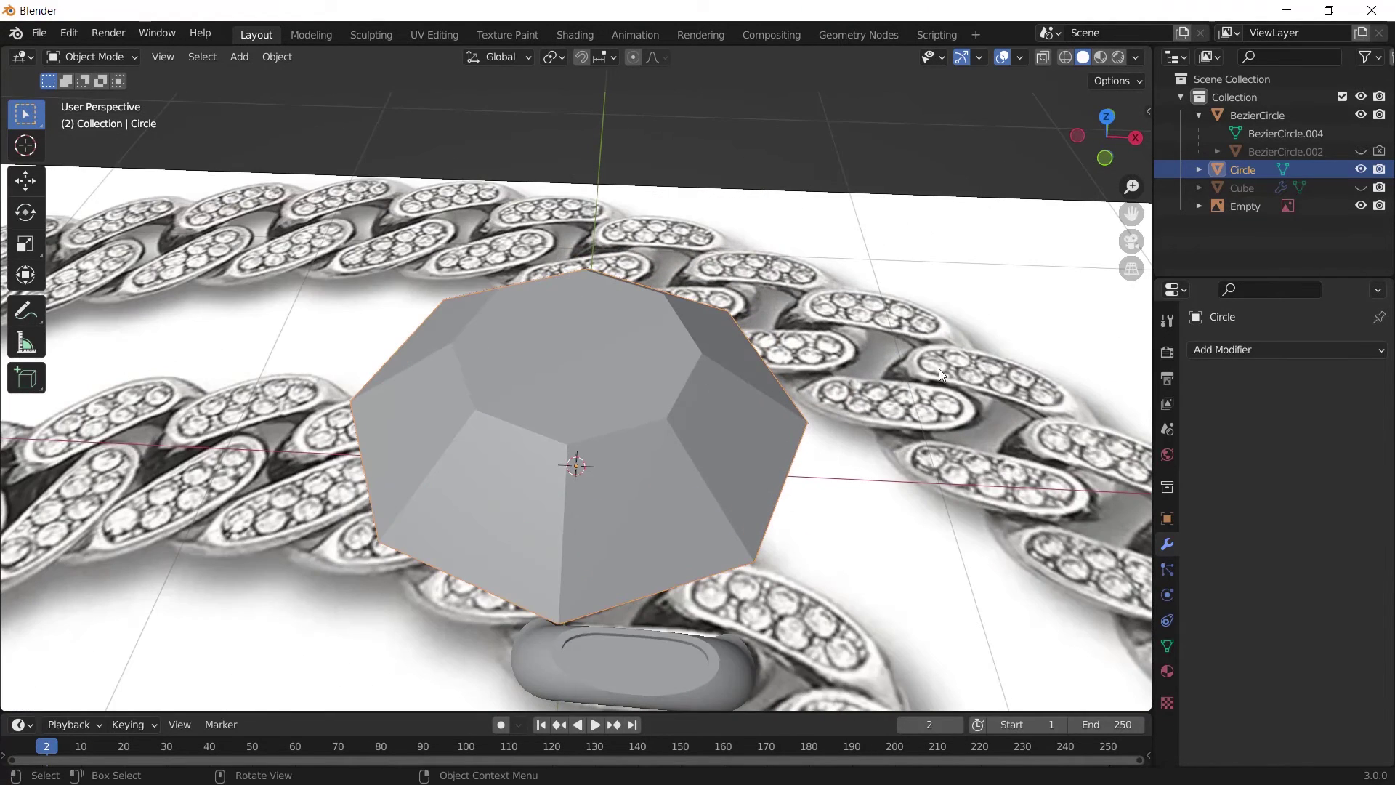
{"action": "key", "text": "s"}
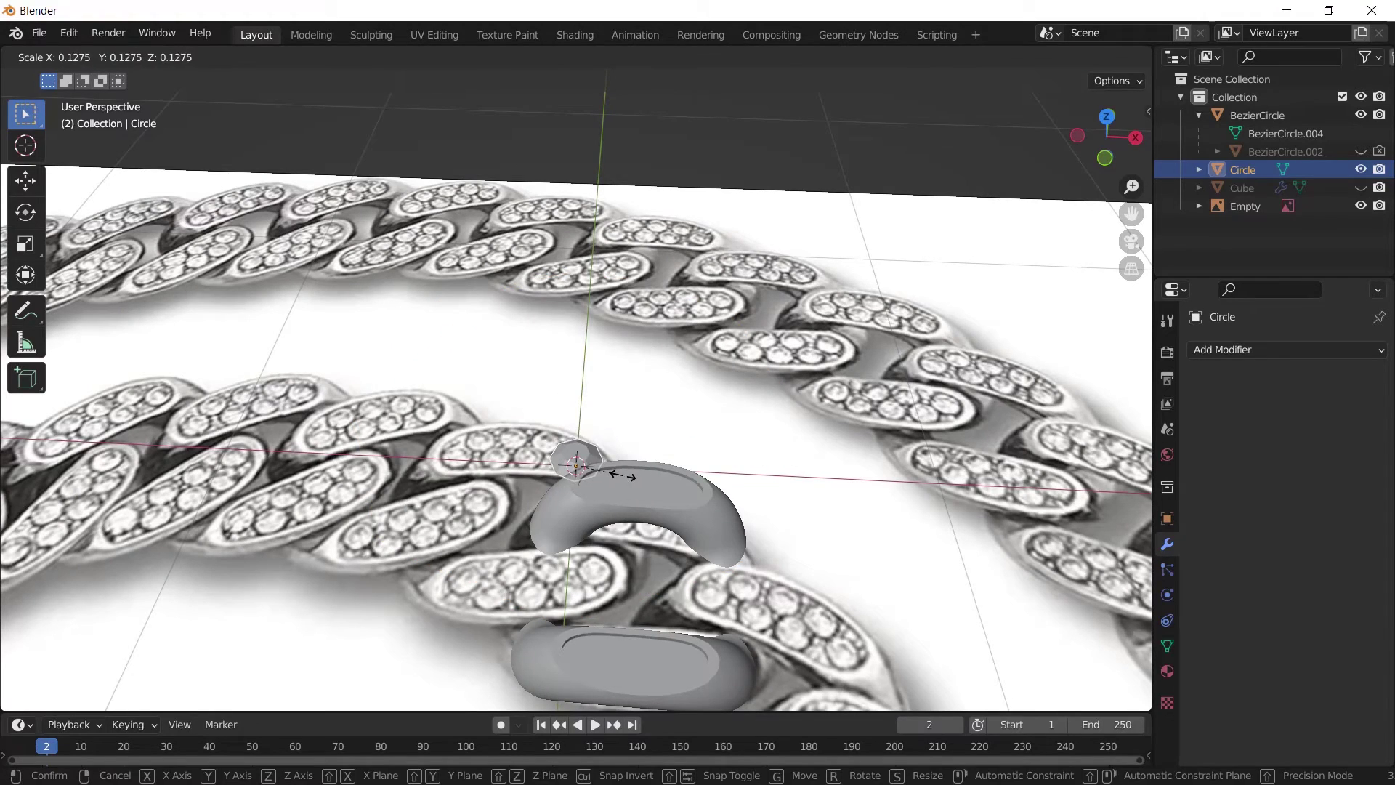
{"action": "left_click", "coordinate": [650, 472]}
{"action": "middle_click_drag", "start_coordinate": [649, 472], "coordinate": [683, 547], "text": "alt"}
{"action": "middle_click_drag", "start_coordinate": [642, 446], "coordinate": [764, 551], "text": "shift"}
{"action": "scroll", "coordinate": [764, 552], "scroll_direction": "up", "scroll_amount": 5}
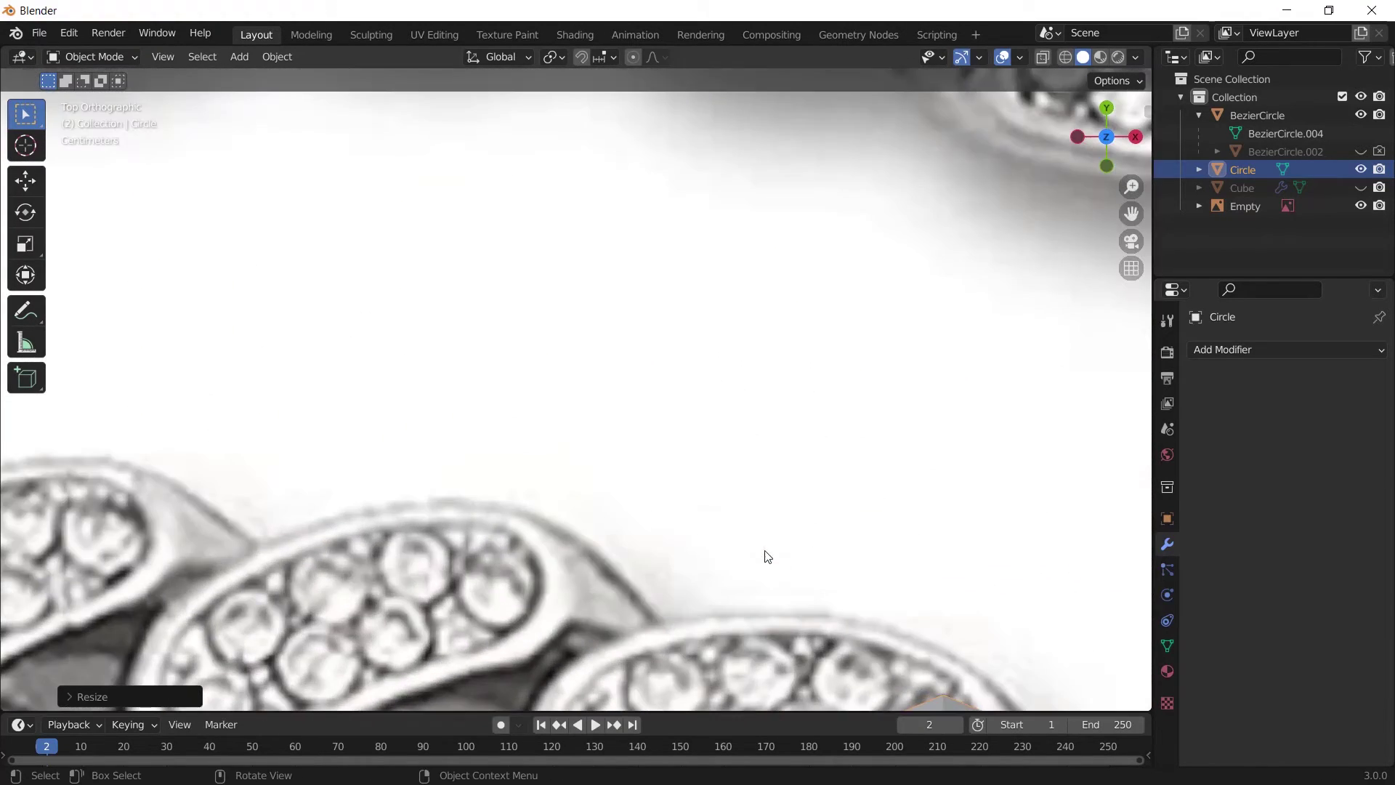
{"action": "scroll", "coordinate": [840, 524], "scroll_direction": "up", "scroll_amount": 1}
{"action": "scroll", "coordinate": [843, 530], "scroll_direction": "down", "scroll_amount": 5}
{"action": "key", "text": "g"}
{"action": "left_click", "coordinate": [674, 475]}
{"action": "scroll", "coordinate": [674, 475], "scroll_direction": "up", "scroll_amount": 2}
Step: Duplicate the gem in Edit Mode into pairs laid out in rows over the link
{"action": "key", "text": "Tab"}
{"action": "key", "text": "shift+d"}
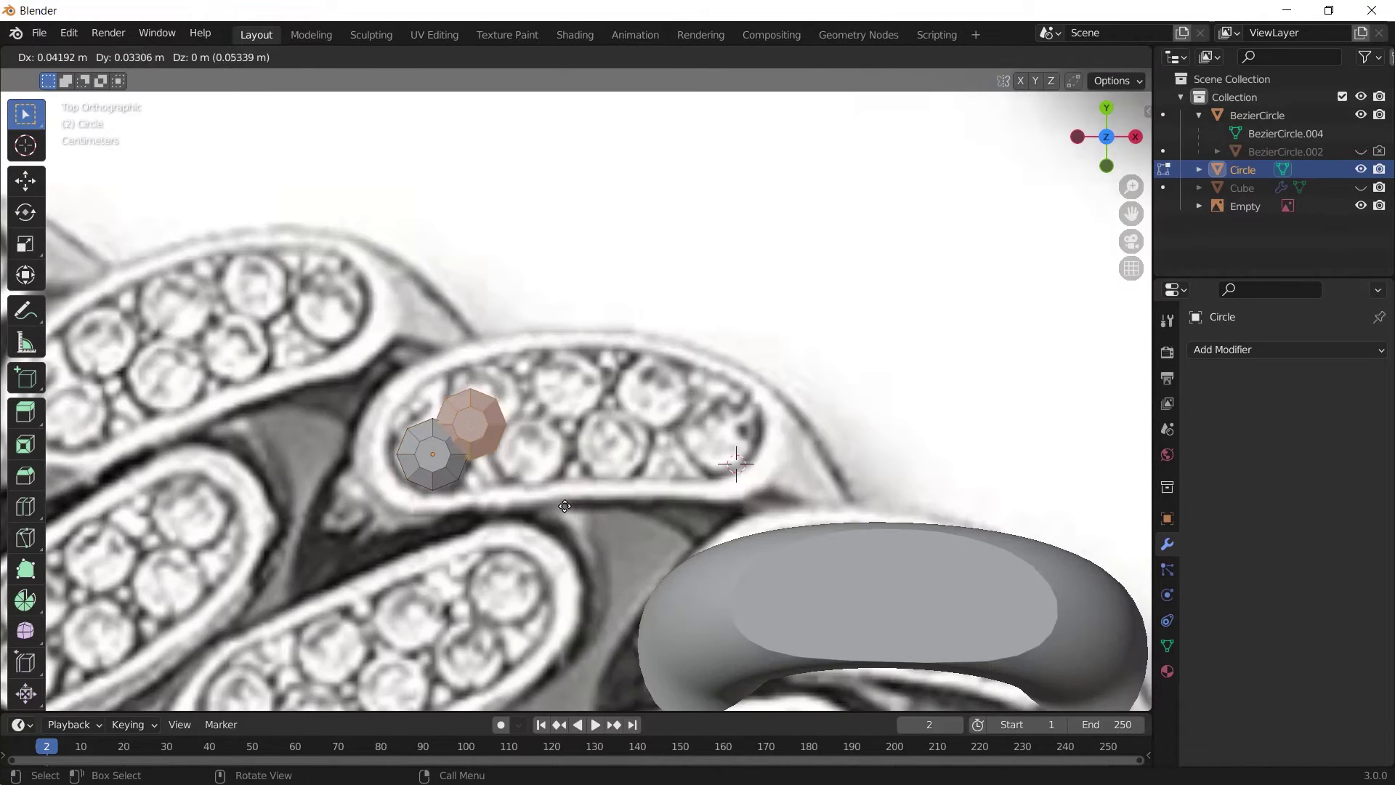
{"action": "left_click", "coordinate": [573, 584]}
{"action": "key", "text": "a"}
{"action": "key", "text": "shift+d"}
{"action": "left_click", "coordinate": [679, 502]}
{"action": "key", "text": "shift+d"}
{"action": "left_click", "coordinate": [768, 507]}
{"action": "key", "text": "alt+z"}
{"action": "key", "text": "shift+l"}
{"action": "key", "text": "alt+z"}
{"action": "key", "text": "shift+d"}
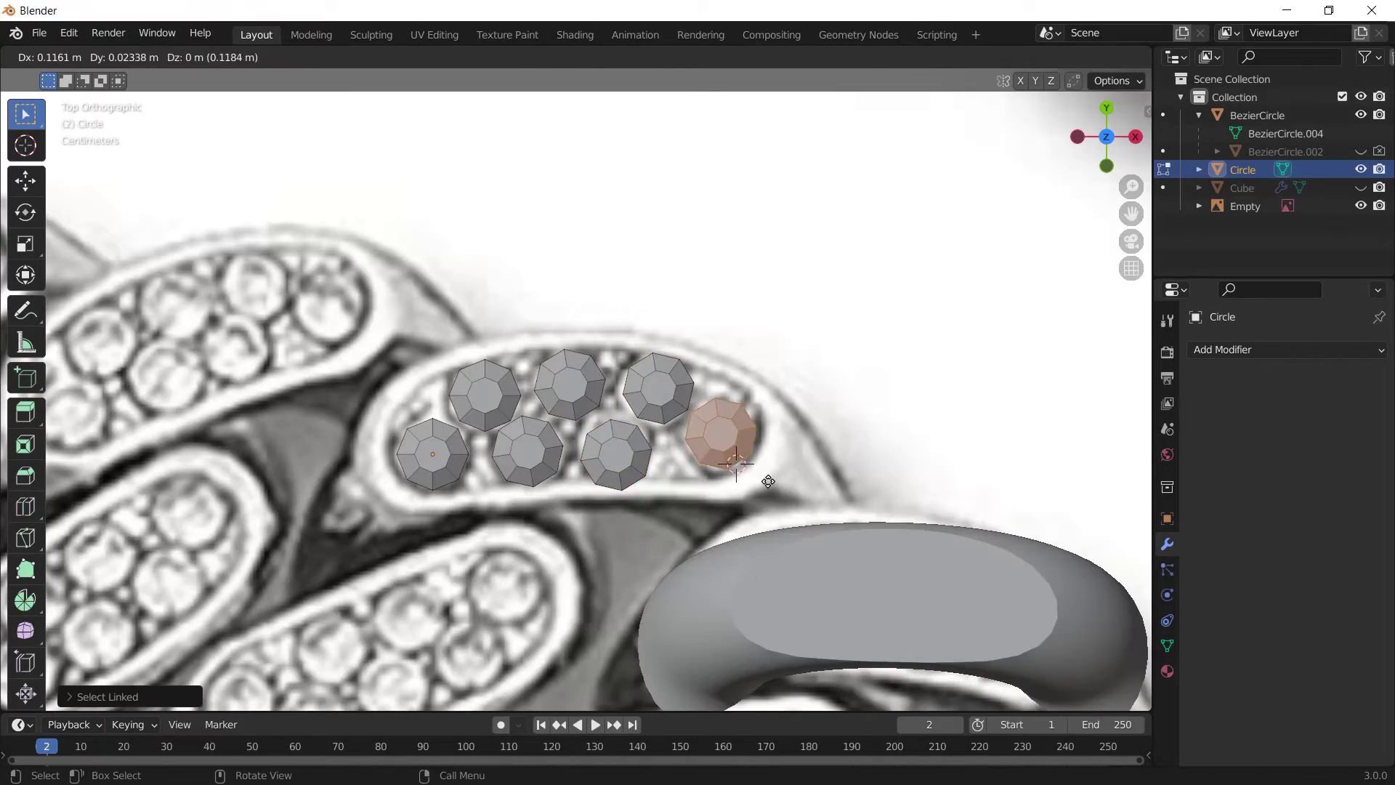
{"action": "left_click", "coordinate": [771, 486]}
{"action": "key", "text": "Tab"}
{"action": "scroll", "coordinate": [710, 546], "scroll_direction": "down", "scroll_amount": 1}
{"action": "middle_click_drag", "start_coordinate": [842, 507], "coordinate": [679, 443], "text": "shift"}
Step: Scale the gem rows to fit the groove and check their depth in wireframe
{"action": "key", "text": "g"}
{"action": "left_click", "coordinate": [994, 611]}
{"action": "left_click", "coordinate": [1065, 57]}
{"action": "middle_click_drag", "start_coordinate": [1123, 592], "coordinate": [969, 462], "text": "shift"}
{"action": "key", "text": "s"}
{"action": "left_click", "coordinate": [911, 461]}
{"action": "mouse_move", "coordinate": [633, 547]}
{"action": "middle_mouse_down"}
{"action": "mouse_move", "coordinate": [705, 470]}
{"action": "mouse_move", "coordinate": [763, 313]}
{"action": "middle_mouse_up"}
{"action": "key", "text": "alt+z"}
{"action": "key", "text": "g"}
{"action": "key", "text": "z"}
{"action": "left_click", "coordinate": [775, 259]}
Step: In top view, rotate and reposition the gems so they line up with the oval recess
{"action": "key", "text": "KP_7"}
{"action": "key", "text": "g"}
{"action": "key", "text": "r"}
{"action": "key", "text": "shift+h"}
{"action": "key", "text": "ctrl+z"}
{"action": "key", "text": "g"}
{"action": "left_click", "coordinate": [770, 294]}
{"action": "key", "text": "r"}
{"action": "left_click", "coordinate": [775, 417]}
Step: Lower the seven gems along Z until they sit inside the groove
{"action": "key", "text": "shift+z"}
{"action": "middle_click_drag", "start_coordinate": [775, 417], "coordinate": [810, 247]}
{"action": "key", "text": "alt+z"}
{"action": "key", "text": "g"}
{"action": "key", "text": "z"}
{"action": "left_click", "coordinate": [726, 475]}
{"action": "key", "text": "g"}
{"action": "key", "text": "z"}
{"action": "middle_click_drag", "start_coordinate": [725, 475], "coordinate": [700, 397], "text": "alt"}
{"action": "left_click", "coordinate": [660, 318]}
{"action": "scroll", "coordinate": [697, 364], "scroll_direction": "down", "scroll_amount": 8}
{"action": "scroll", "coordinate": [742, 425], "scroll_direction": "up", "scroll_amount": 5}
{"action": "key", "text": "Tab"}
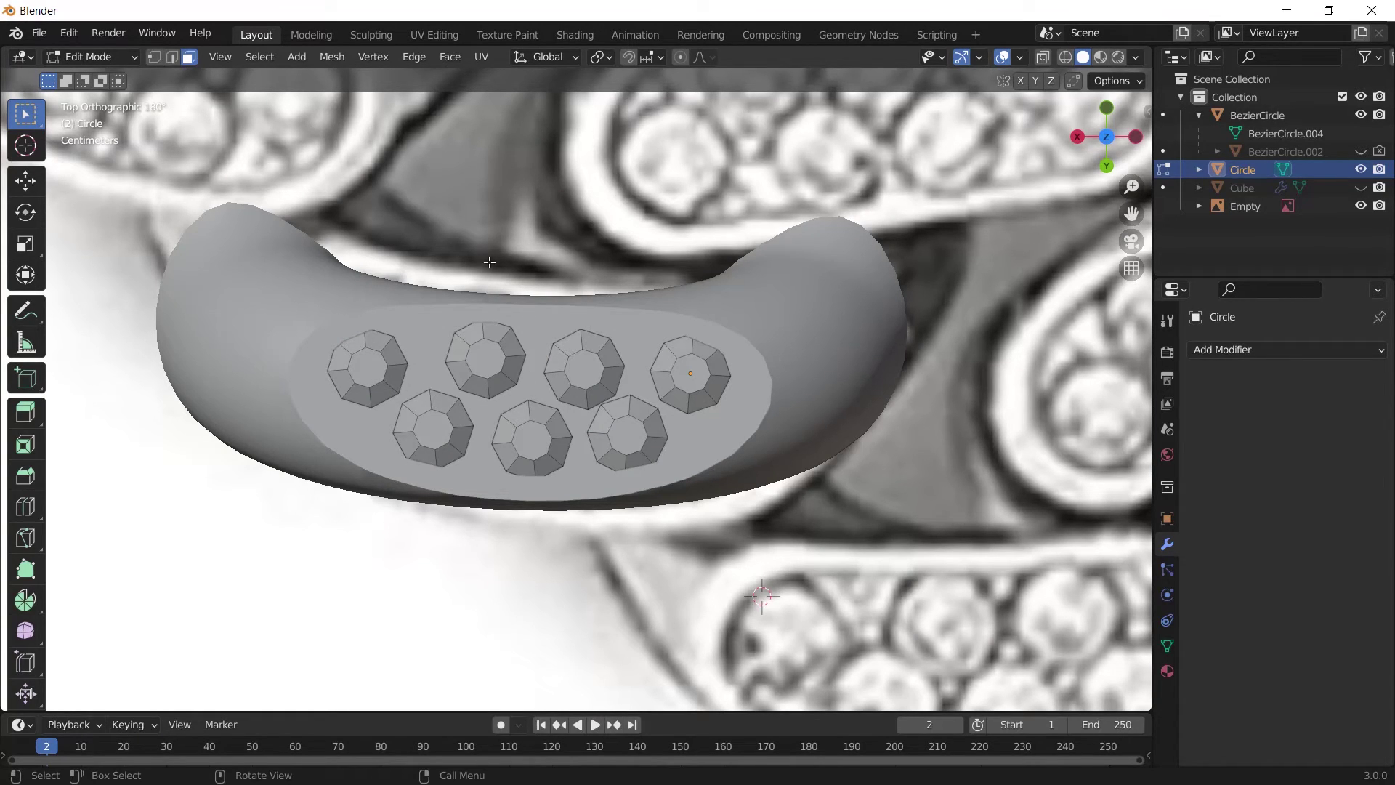
Step: Make a smaller copy of the leftmost gem and drop it below the large stones
{"action": "key", "text": "l"}
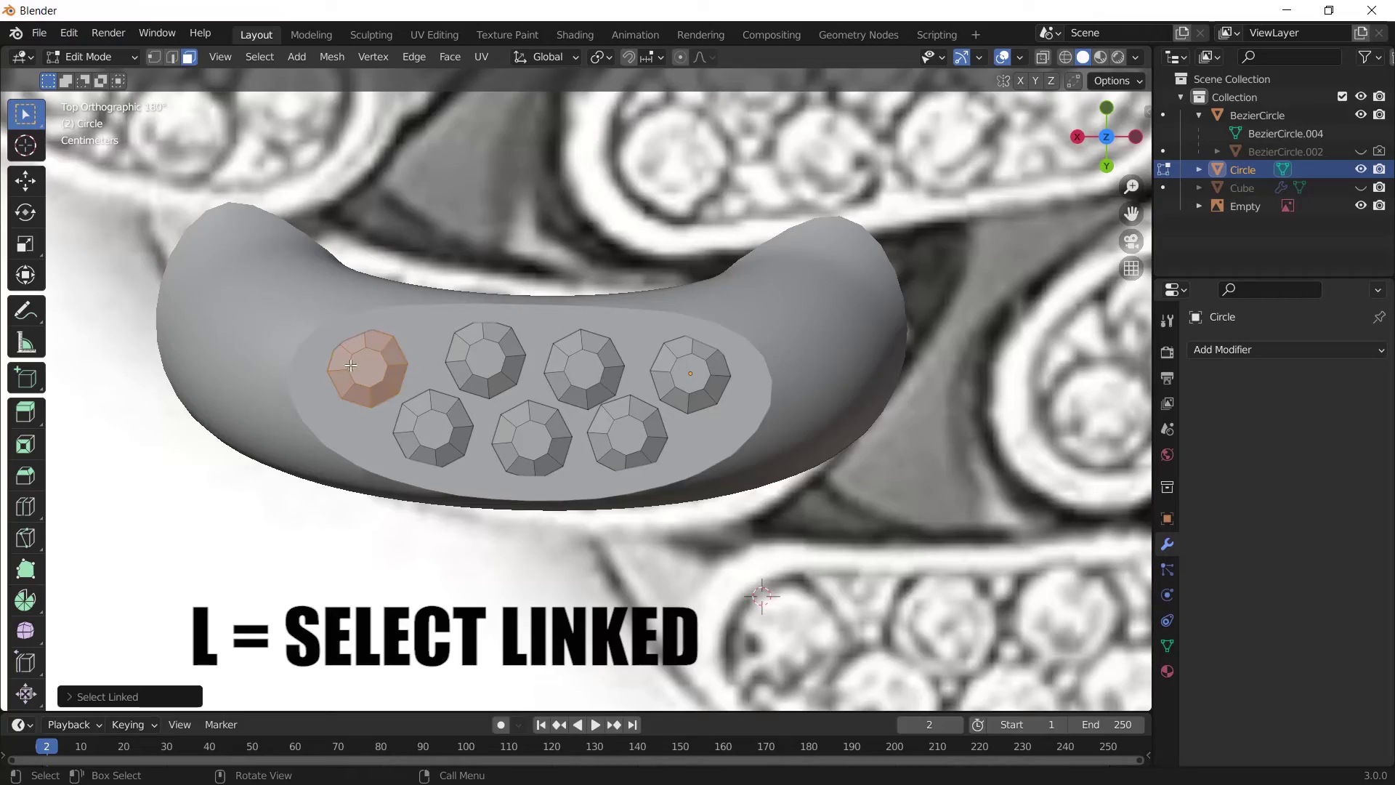
{"action": "left_click", "coordinate": [1066, 58]}
{"action": "scroll", "coordinate": [786, 351], "scroll_direction": "down", "scroll_amount": 1}
{"action": "key", "text": "shift+d"}
{"action": "left_click", "coordinate": [580, 399]}
{"action": "key", "text": "s"}
{"action": "left_click", "coordinate": [517, 428]}
{"action": "key", "text": "g"}
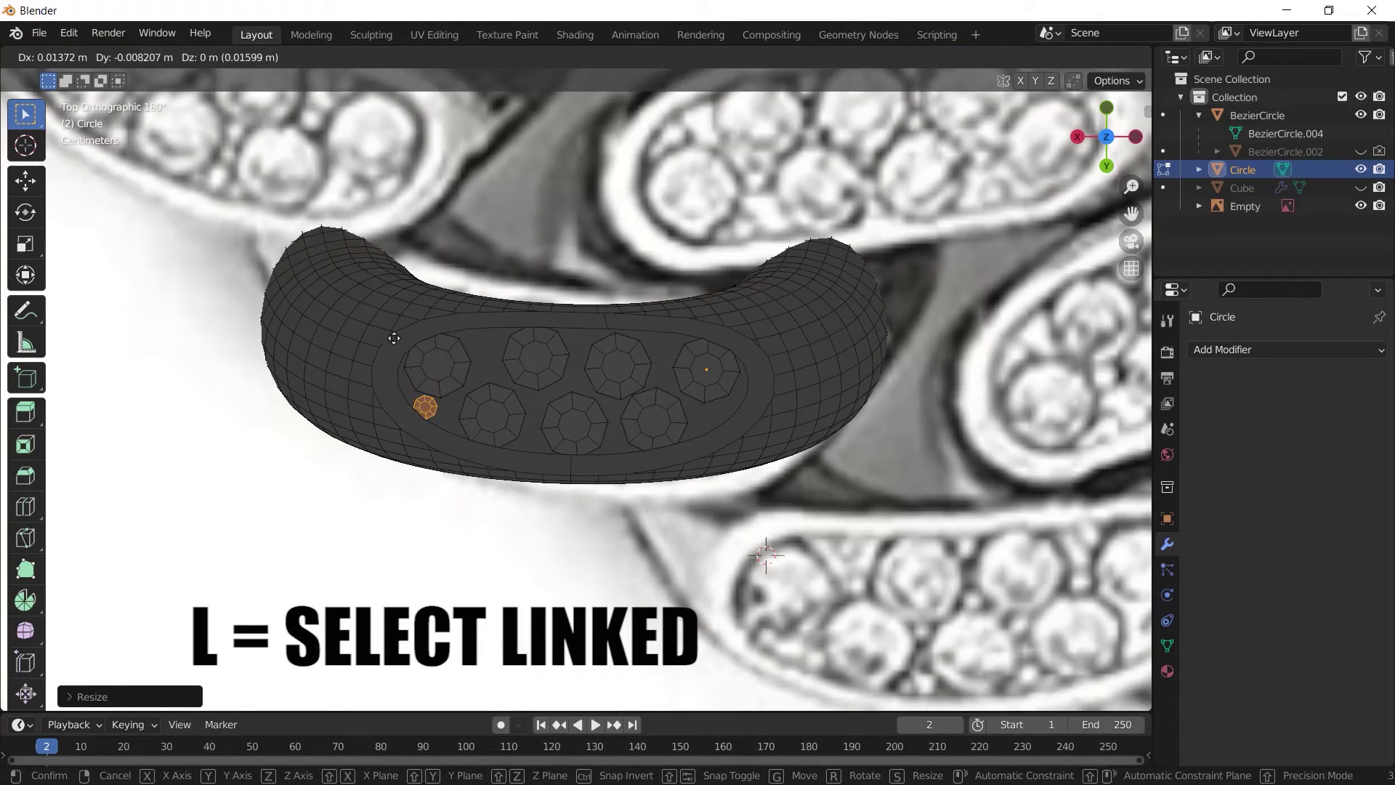
{"action": "left_click", "coordinate": [503, 419]}
{"action": "middle_click_drag", "start_coordinate": [654, 436], "coordinate": [675, 380], "text": "alt"}
{"action": "key", "text": "alt+z"}
{"action": "key", "text": "g"}
{"action": "key", "text": "z"}
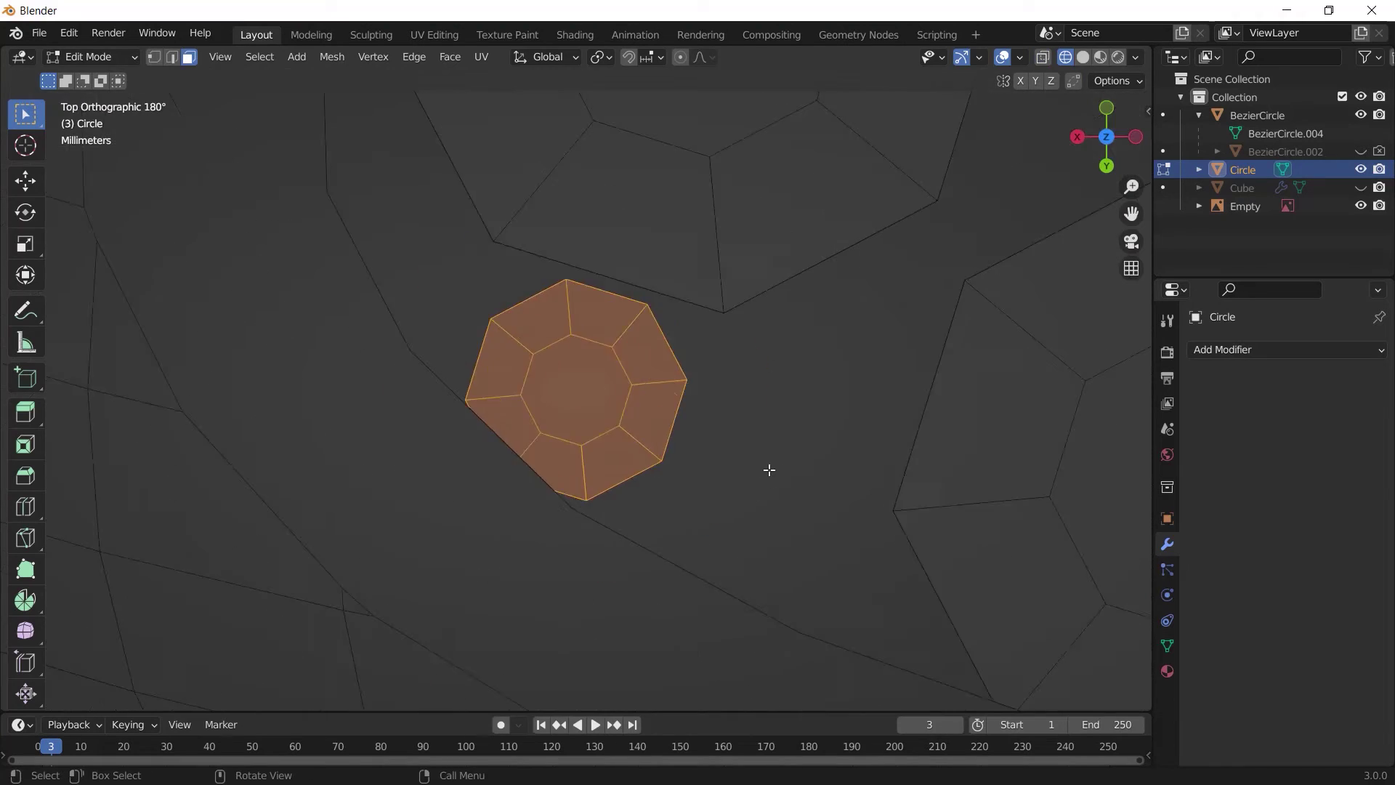
Step: In top view, duplicate the small gem into each gap between the large stones
{"action": "key", "text": "g"}
{"action": "left_click", "coordinate": [807, 487]}
{"action": "key", "text": "shift+d"}
{"action": "left_click", "coordinate": [806, 429]}
{"action": "key", "text": "shift+d"}
{"action": "left_click", "coordinate": [870, 375]}
{"action": "key", "text": "shift+d"}
{"action": "left_click", "coordinate": [852, 303]}
{"action": "key", "text": "shift+d"}
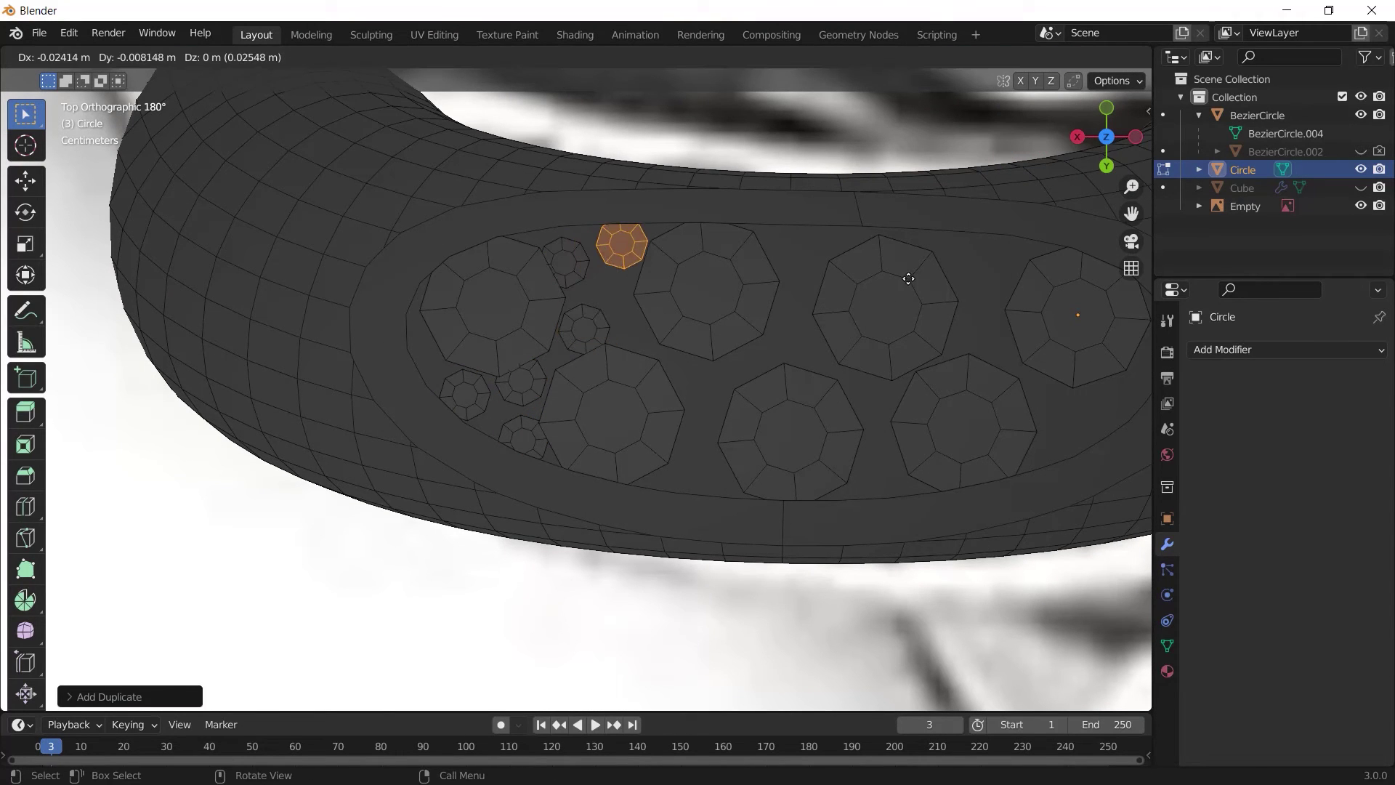
{"action": "left_click", "coordinate": [660, 302]}
{"action": "key", "text": "shift+d"}
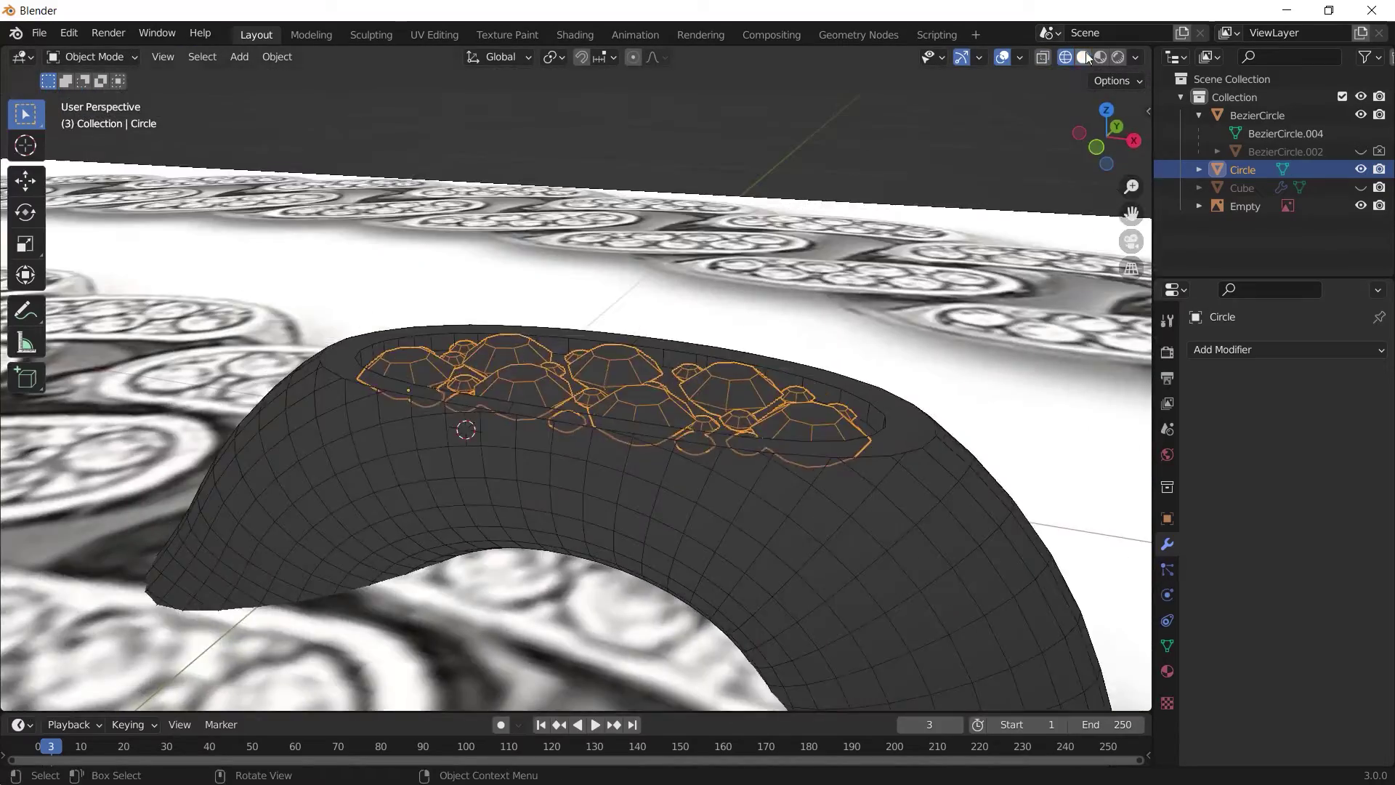
{"action": "left_click", "coordinate": [1083, 58]}
Step: Inspect the finished pavé in solid shading and select the gem object Circle
{"action": "left_click", "coordinate": [945, 145]}
{"action": "middle_click_drag", "start_coordinate": [937, 218], "coordinate": [634, 373]}
{"action": "scroll", "coordinate": [838, 277], "scroll_direction": "down", "scroll_amount": 4}
{"action": "scroll", "coordinate": [713, 462], "scroll_direction": "up", "scroll_amount": 2}
{"action": "left_click", "coordinate": [633, 373]}
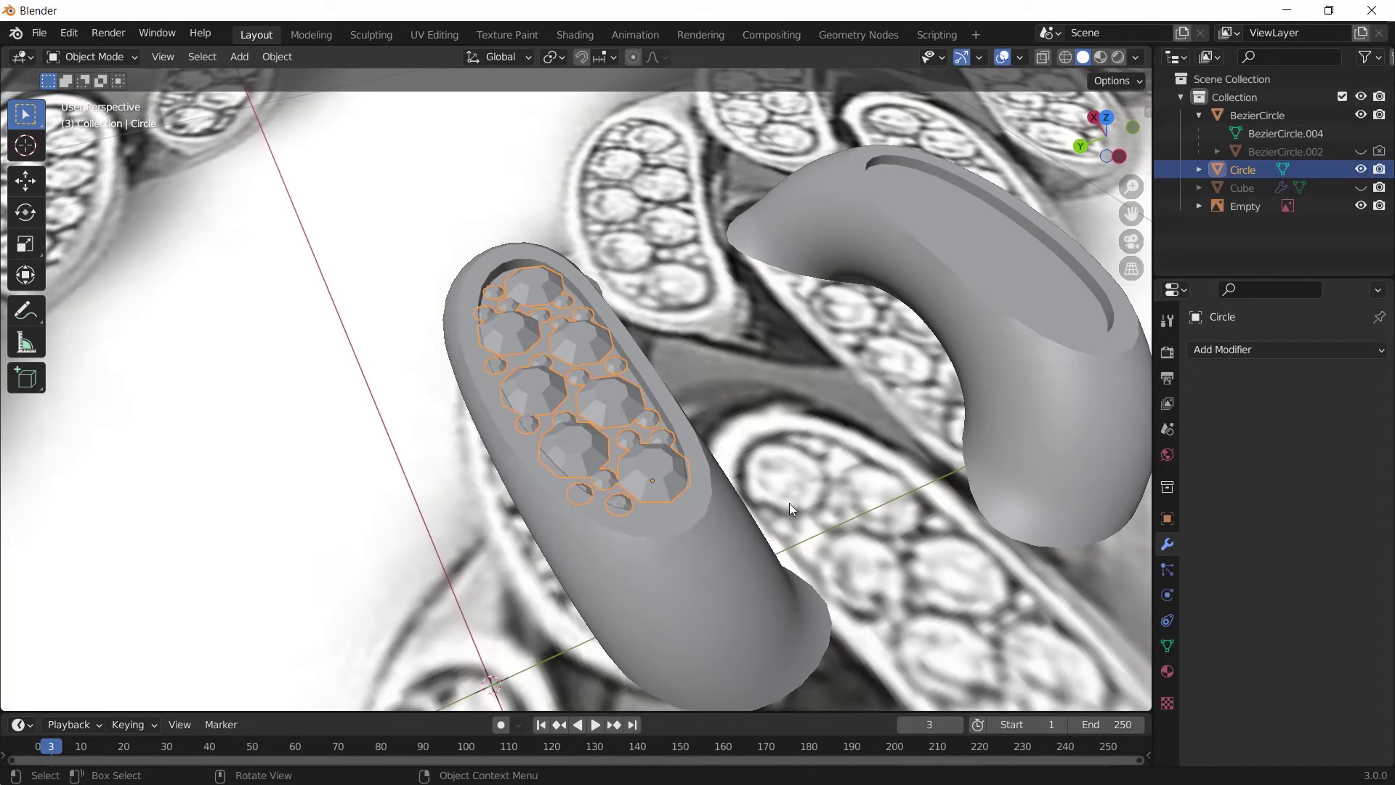
Step: Add a Mirror modifier to Circle with BezierCircle as the mirror object
{"action": "left_click", "coordinate": [1251, 348]}
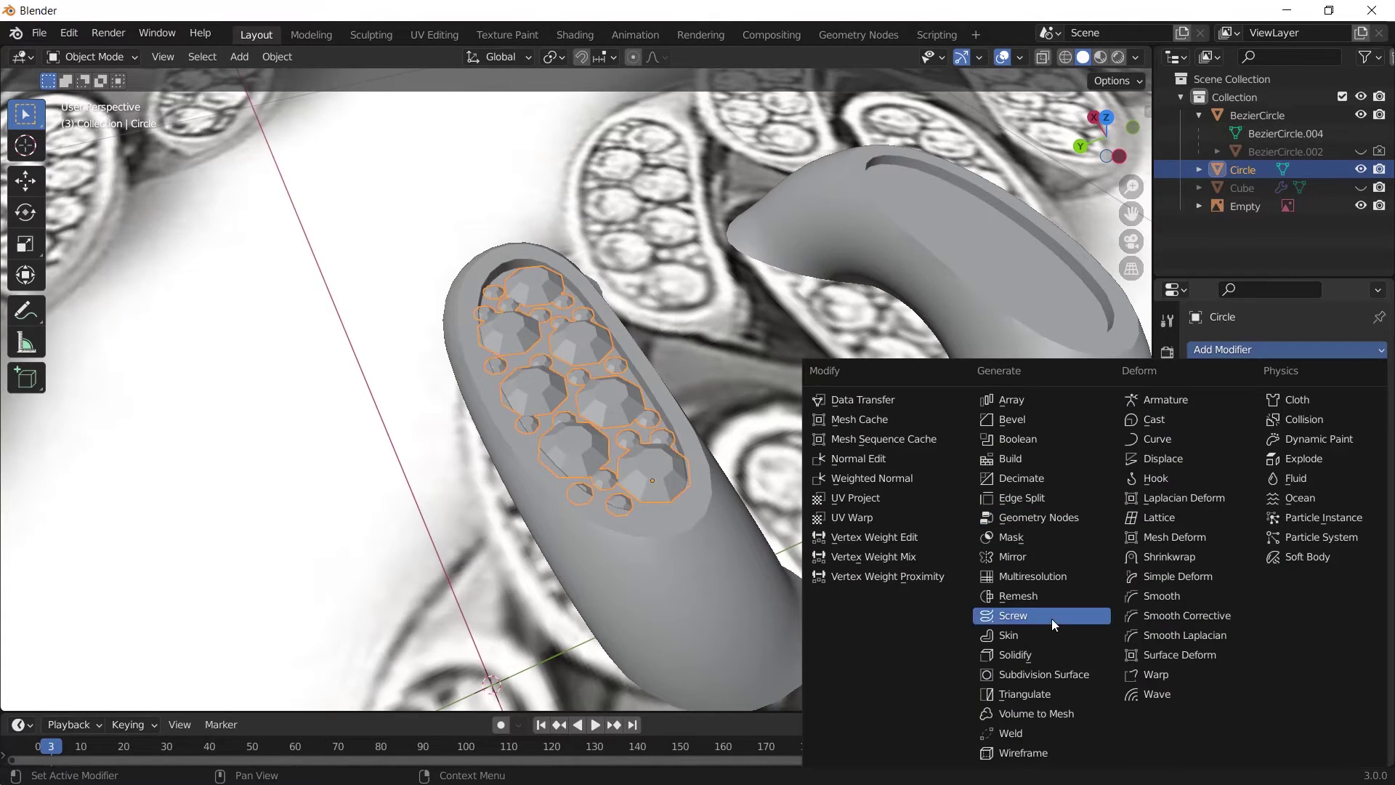
{"action": "left_click", "coordinate": [1050, 552]}
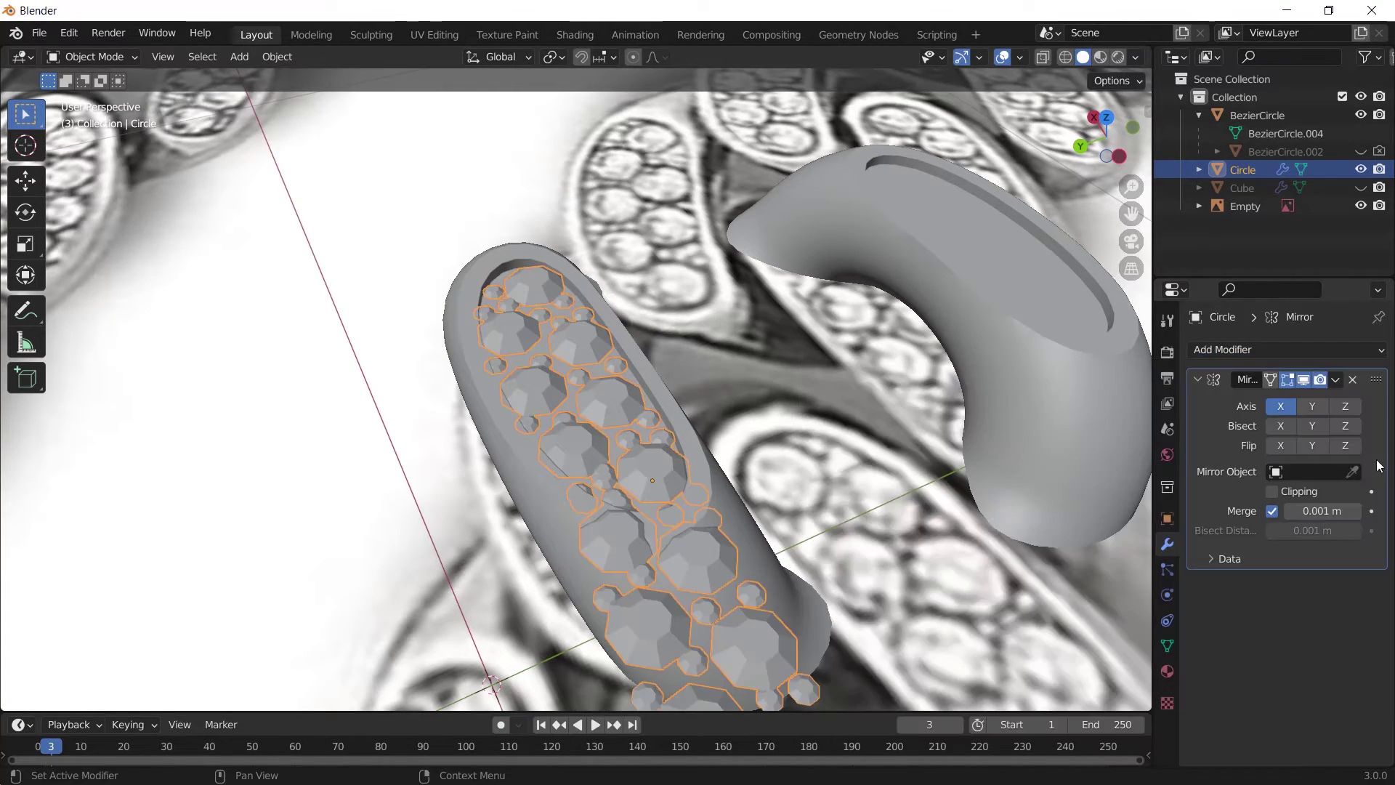
{"action": "left_click", "coordinate": [1359, 474]}
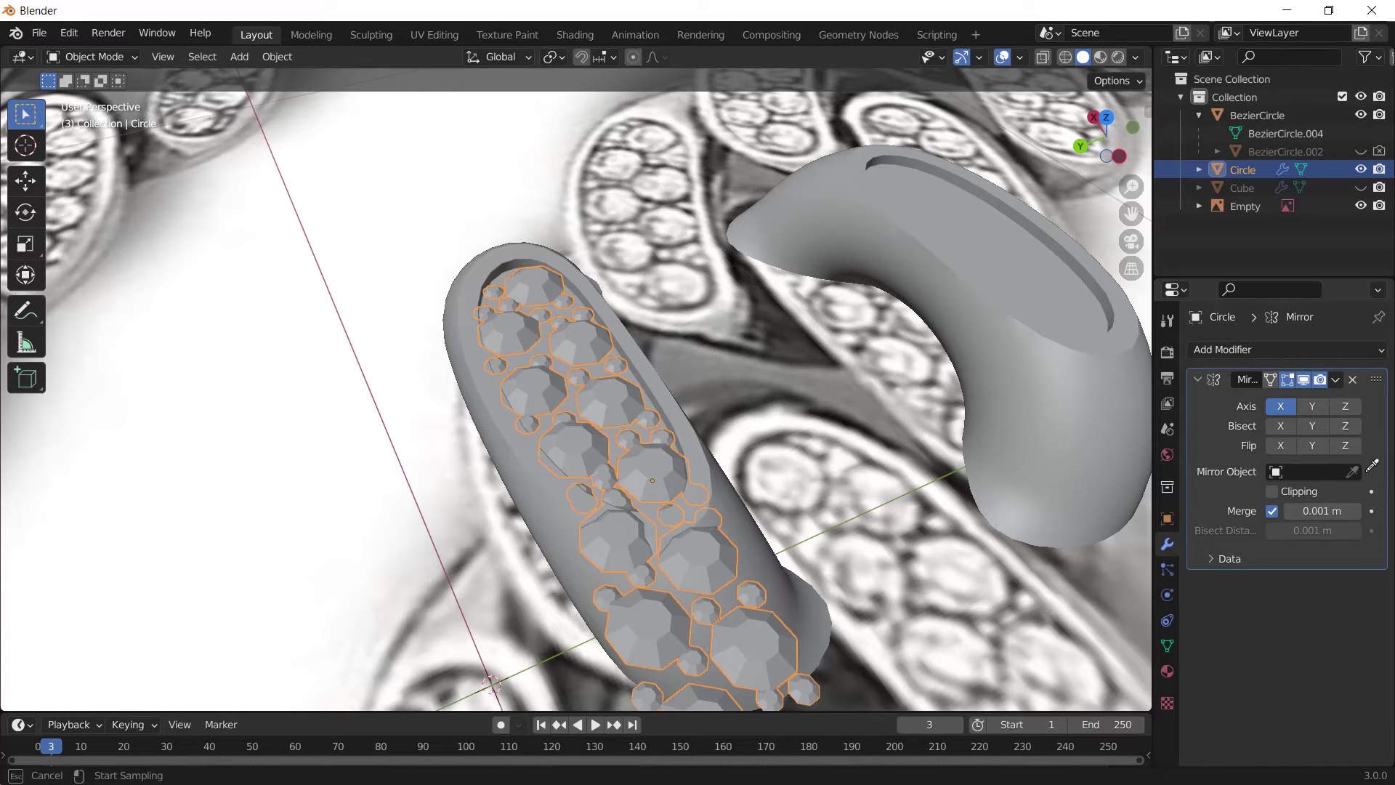
{"action": "left_click", "coordinate": [1075, 424]}
{"action": "middle_click_drag", "start_coordinate": [1075, 425], "coordinate": [767, 379]}
Step: Hide the reference image Empty in the outliner
{"action": "left_click", "coordinate": [1245, 207]}
{"action": "left_click", "coordinate": [1361, 205]}
{"action": "middle_click_drag", "start_coordinate": [1017, 341], "coordinate": [697, 410]}
{"action": "scroll", "coordinate": [647, 436], "scroll_direction": "down", "scroll_amount": 3}
Step: Select the upper and lower middle faces of the BezierCircle link body in Edit Mode
{"action": "left_click", "coordinate": [696, 477]}
{"action": "middle_click_drag", "start_coordinate": [696, 477], "coordinate": [763, 488]}
{"action": "scroll", "coordinate": [763, 488], "scroll_direction": "up", "scroll_amount": 3}
{"action": "middle_click_drag", "start_coordinate": [647, 472], "coordinate": [574, 616]}
{"action": "key", "text": "Tab"}
{"action": "left_click_drag", "start_coordinate": [637, 266], "coordinate": [716, 300]}
{"action": "left_click_drag", "start_coordinate": [632, 585], "coordinate": [712, 630], "text": "shift"}
{"action": "left_click_drag", "start_coordinate": [720, 619], "coordinate": [725, 623], "text": "shift"}
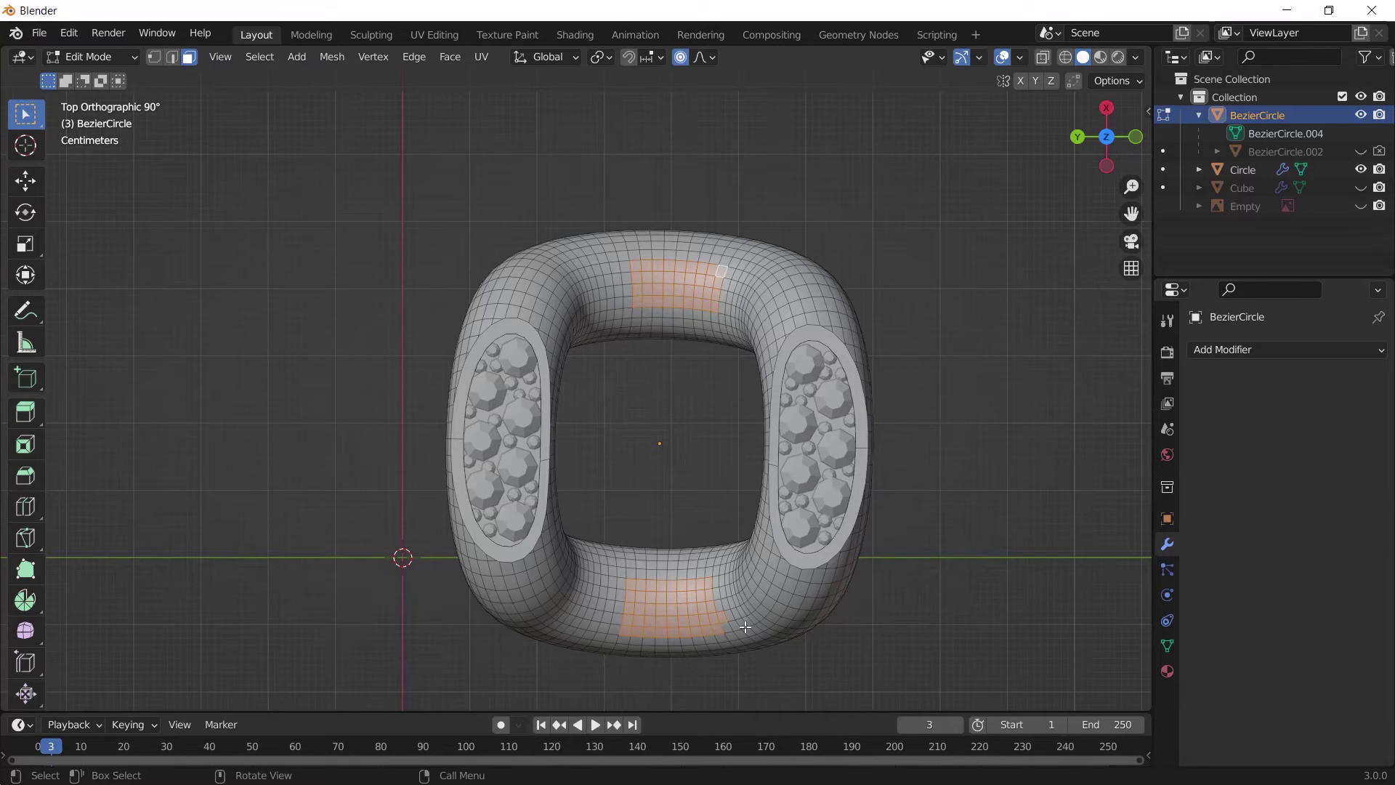
Step: Frame the selected middle faces in perspective, cancelling a trial paint-select and Z-scale
{"action": "middle_click_drag", "start_coordinate": [719, 365], "coordinate": [712, 255], "text": "shift"}
{"action": "scroll", "coordinate": [828, 482], "scroll_direction": "up", "scroll_amount": 1}
{"action": "key", "text": "c"}
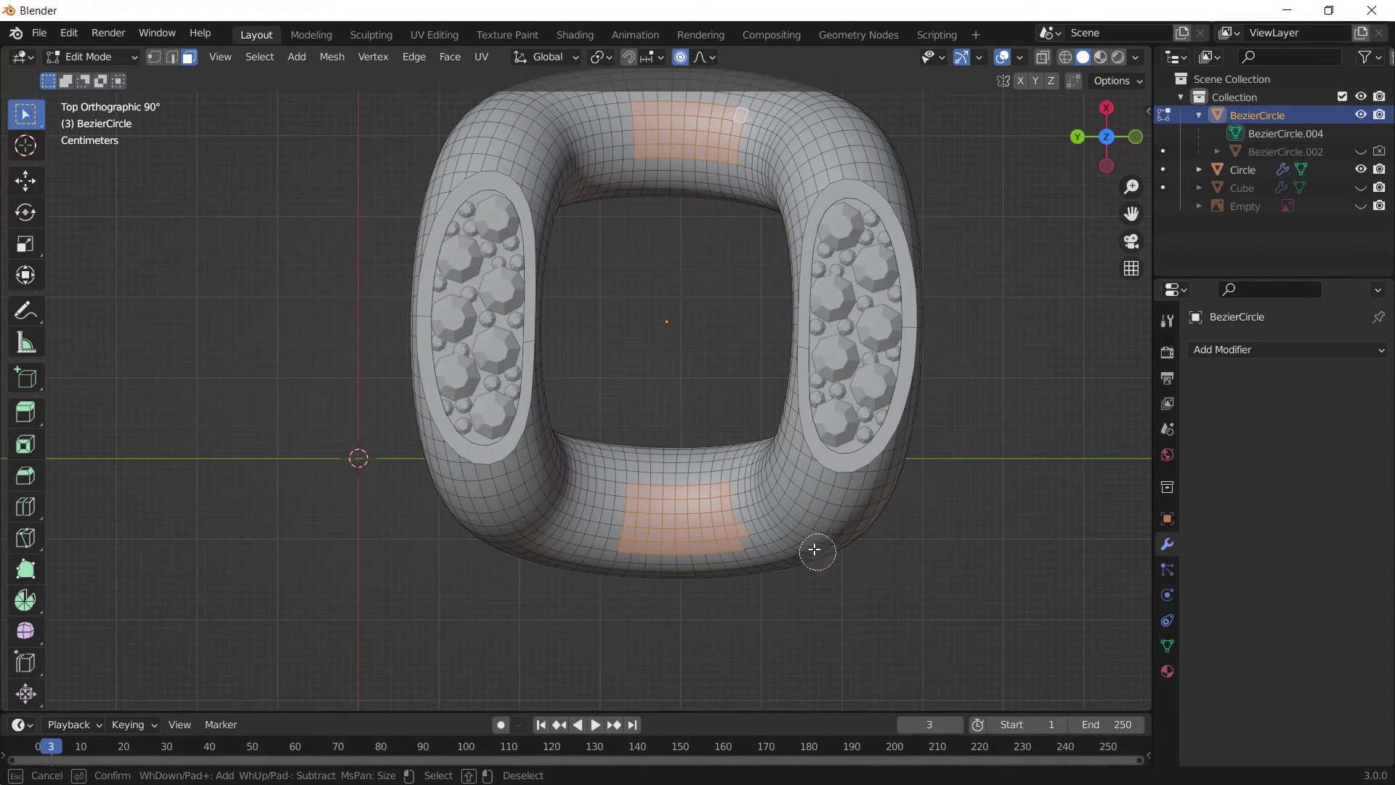
{"action": "right_click", "coordinate": [762, 531]}
{"action": "middle_click_drag", "start_coordinate": [762, 531], "coordinate": [1004, 255]}
{"action": "key", "text": "s"}
{"action": "key", "text": "z"}
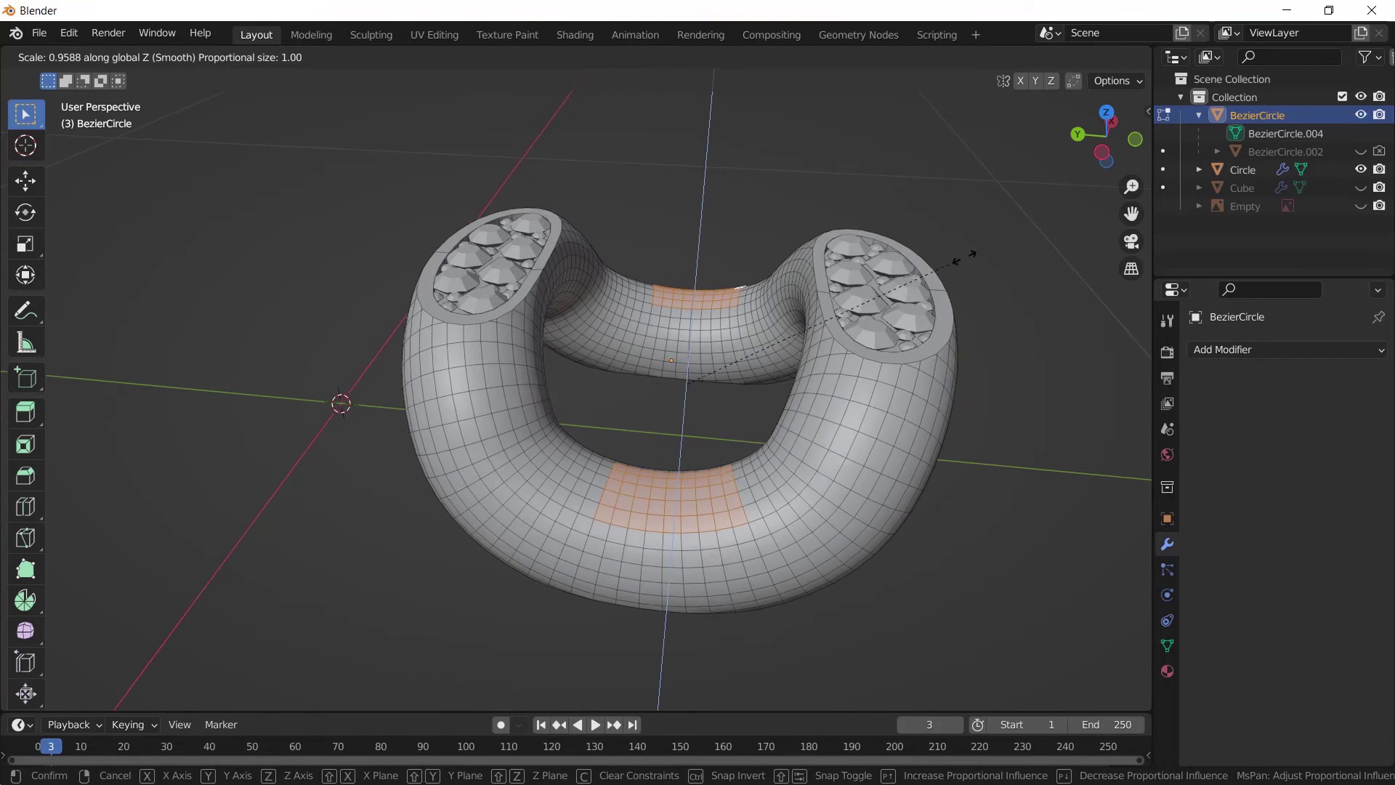
{"action": "right_click", "coordinate": [965, 256]}
Step: Flatten the middle faces along Z with proportional falloff, then leave Edit Mode
{"action": "key", "text": "s"}
{"action": "key", "text": "z"}
{"action": "scroll", "coordinate": [1032, 278], "scroll_direction": "up", "scroll_amount": 15}
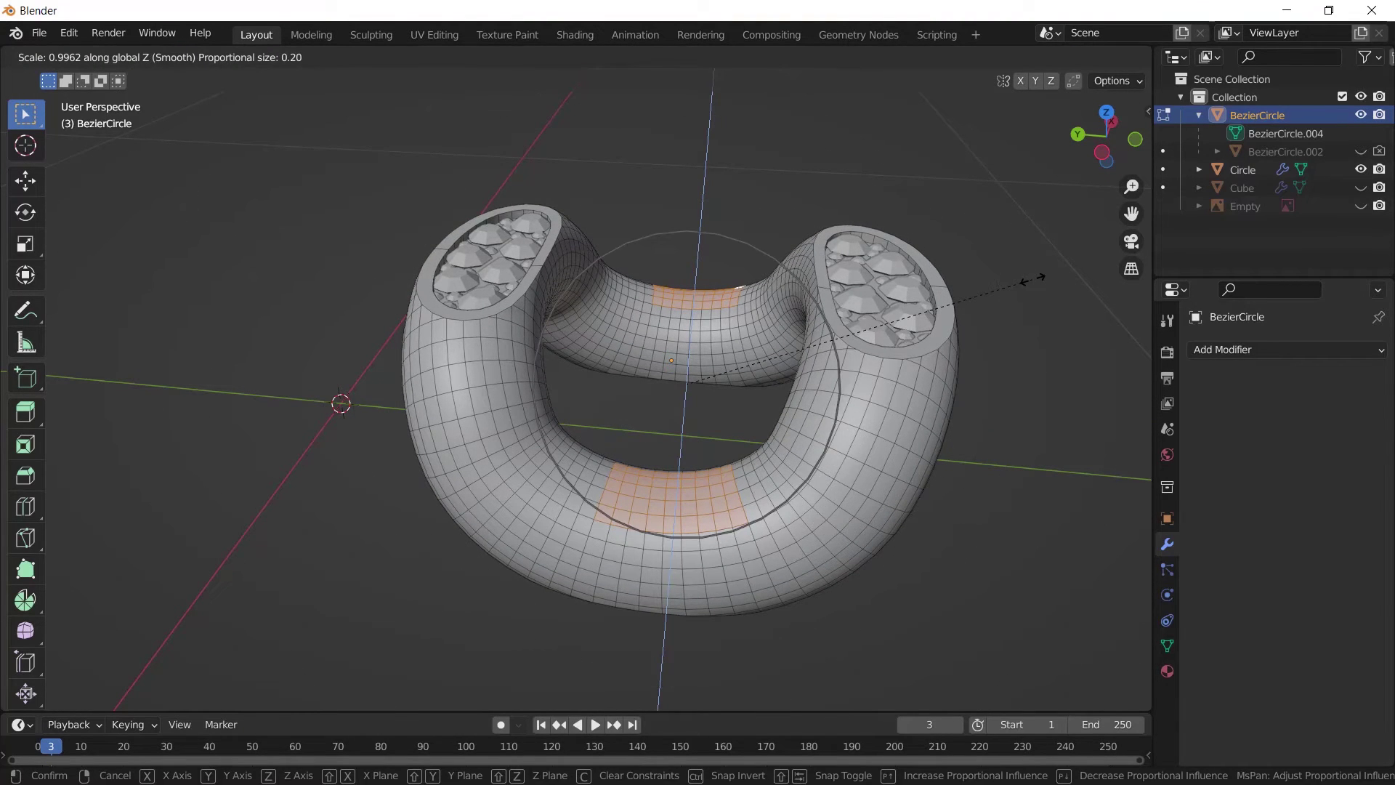
{"action": "scroll", "coordinate": [923, 298], "scroll_direction": "up", "scroll_amount": 6}
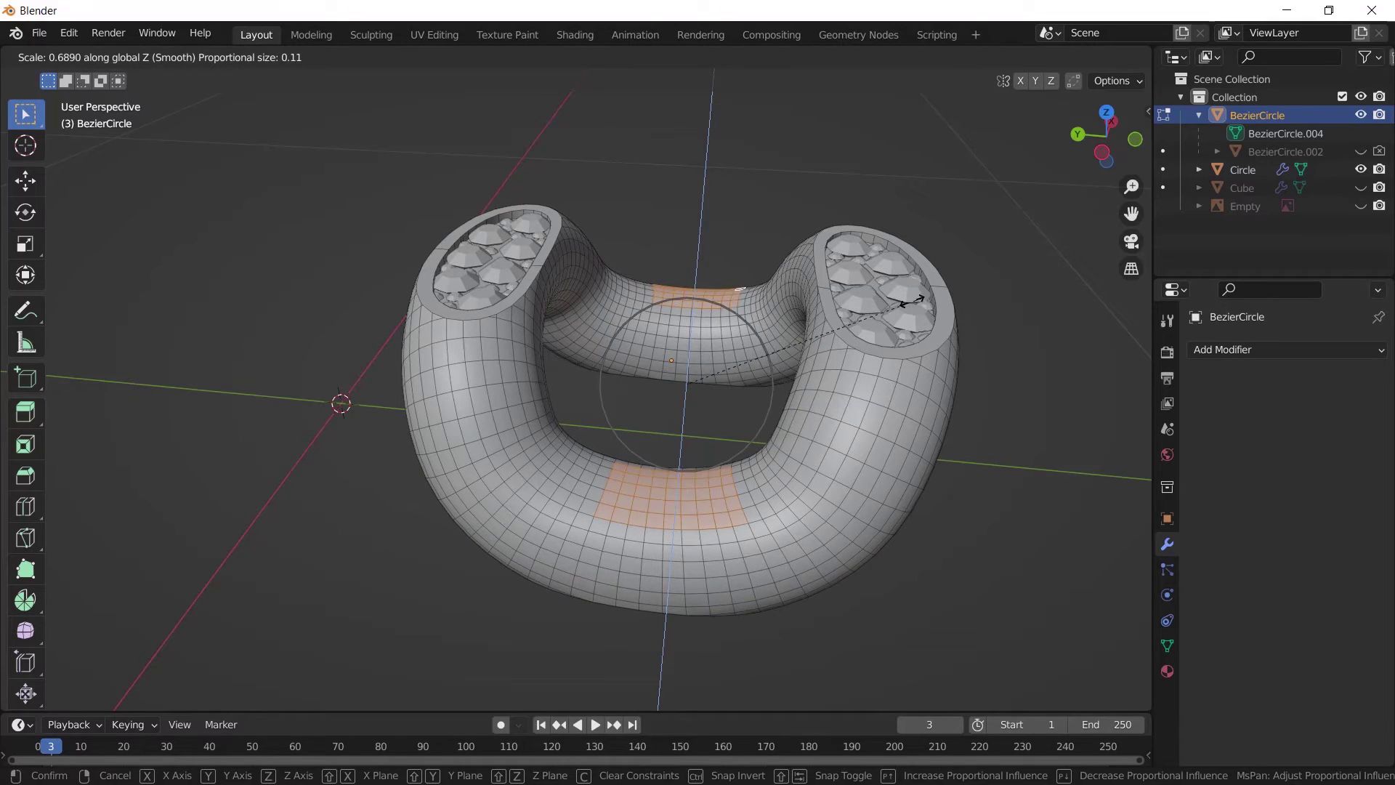
{"action": "left_click", "coordinate": [873, 331]}
{"action": "key", "text": "Tab"}
{"action": "middle_click_drag", "start_coordinate": [799, 461], "coordinate": [1075, 491]}
{"action": "middle_click_drag", "start_coordinate": [341, 338], "coordinate": [652, 340]}
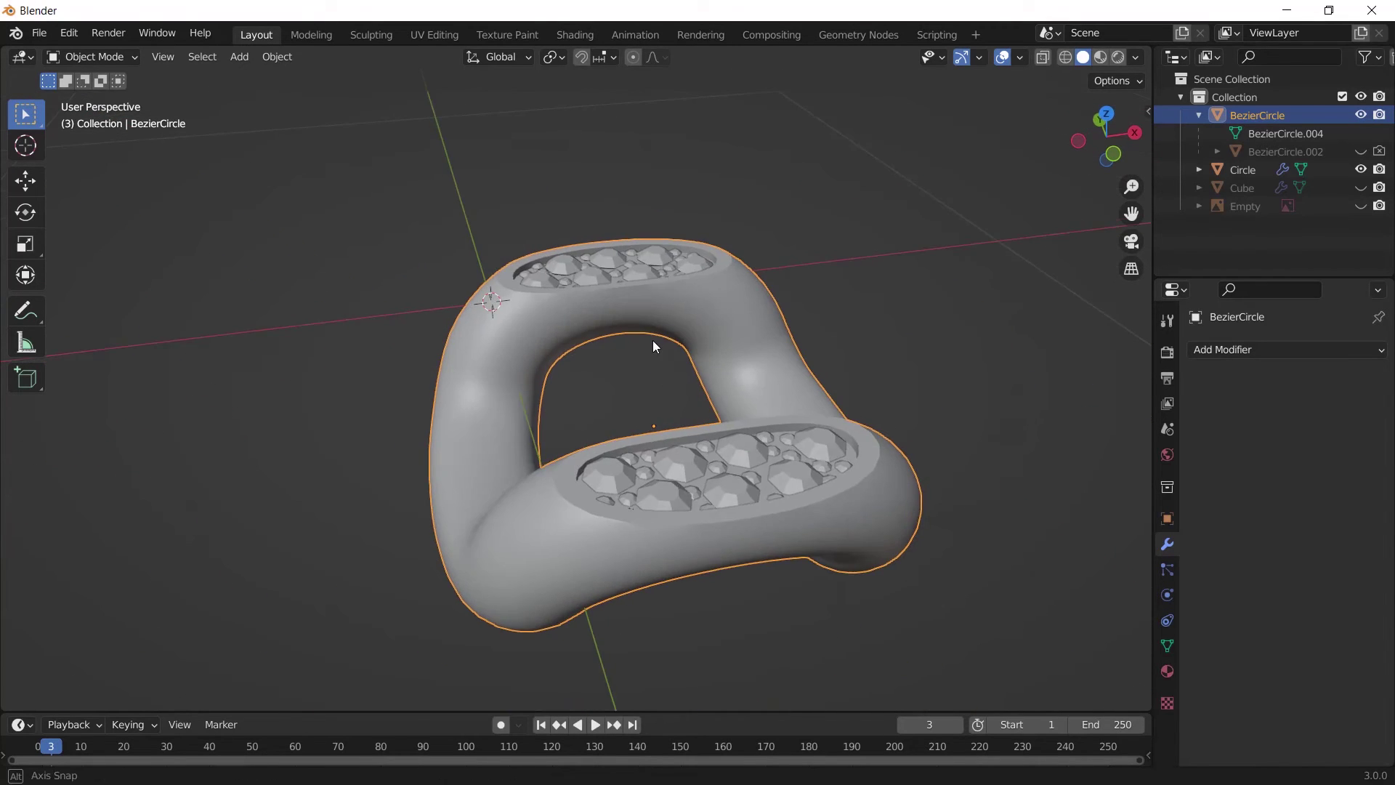
Step: Apply the gems' Mirror modifier and join the gems into the BezierCircle link body
{"action": "key", "text": "KP_Divide"}
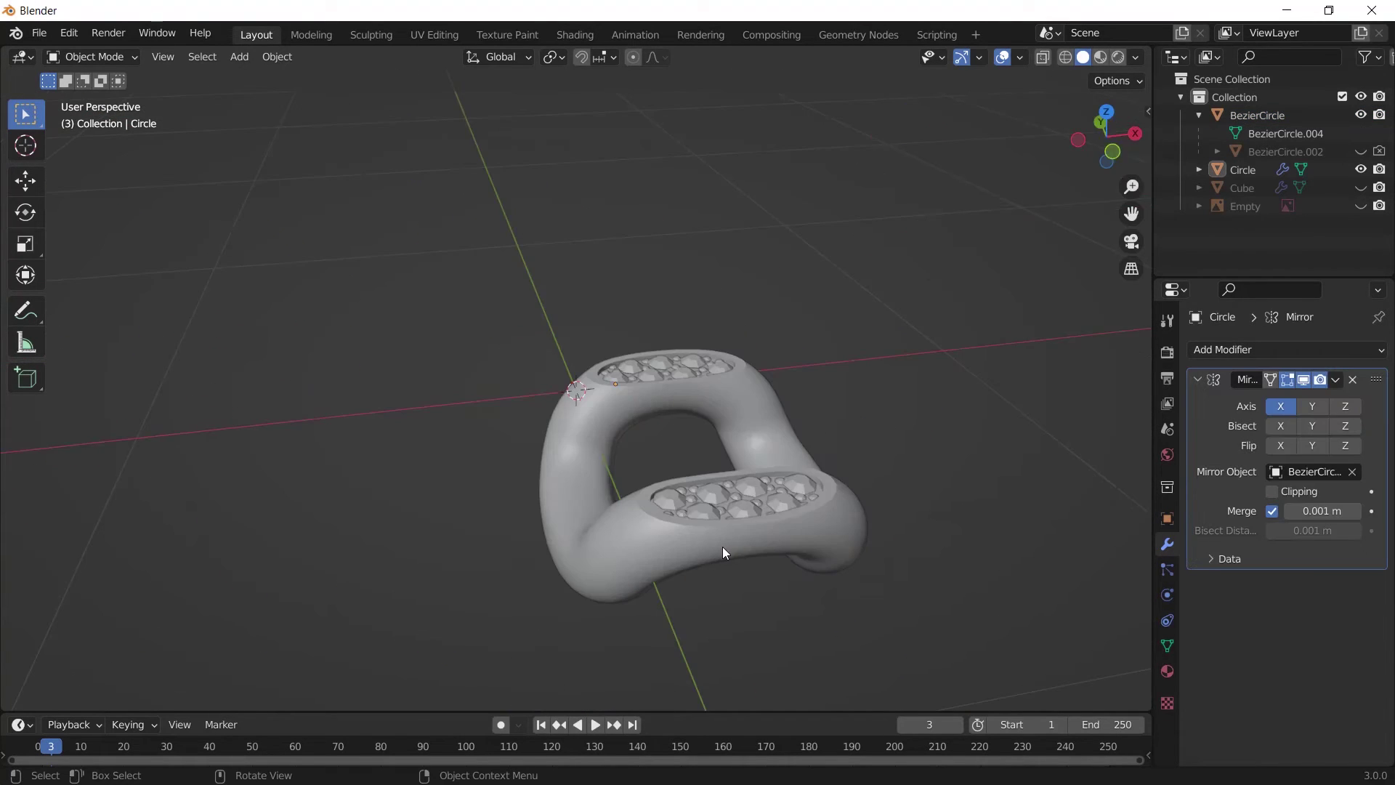
{"action": "middle_click_drag", "start_coordinate": [722, 546], "coordinate": [936, 472]}
{"action": "scroll", "coordinate": [936, 472], "scroll_direction": "up", "scroll_amount": 3}
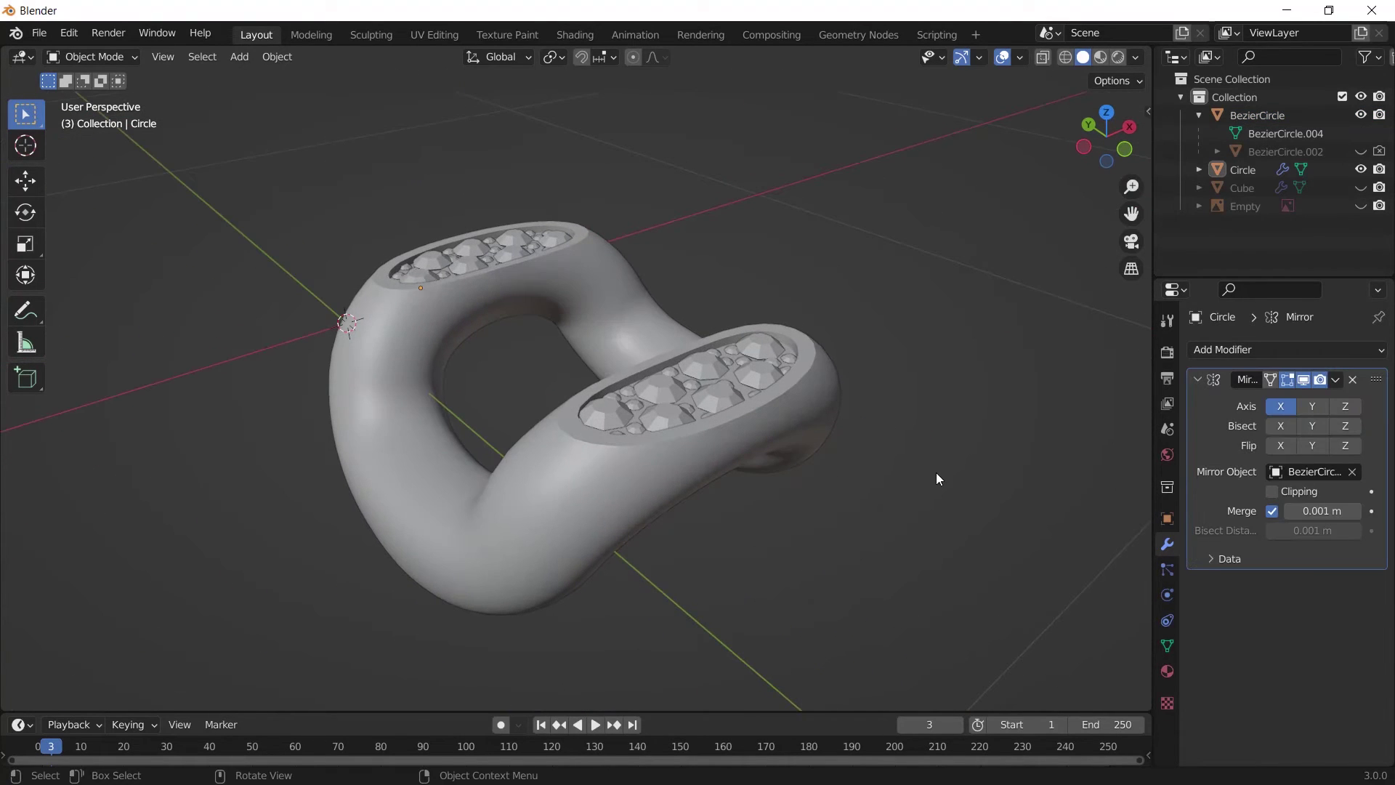
{"action": "left_click", "coordinate": [734, 391]}
{"action": "left_click", "coordinate": [1335, 379]}
{"action": "left_click", "coordinate": [1288, 399]}
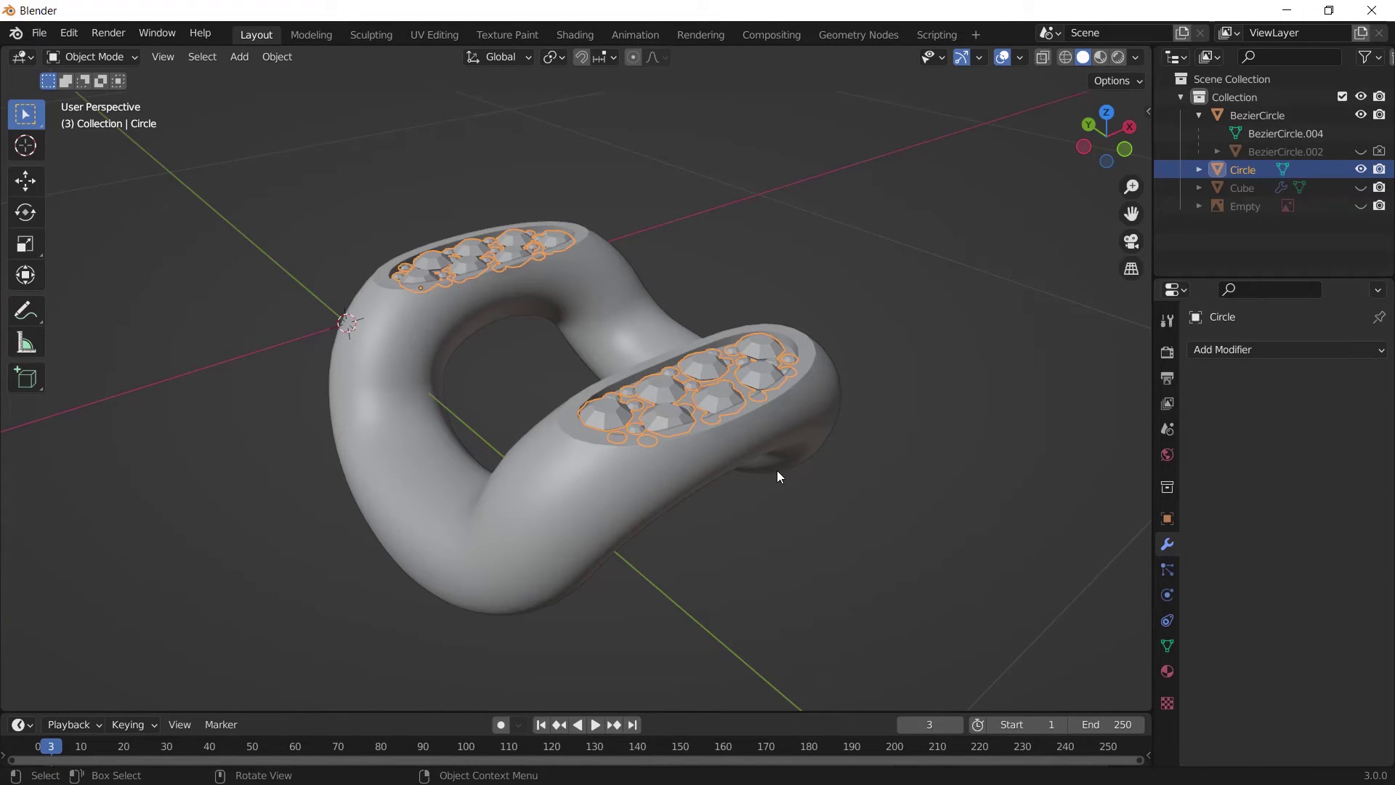
{"action": "middle_click_drag", "start_coordinate": [777, 470], "coordinate": [804, 476]}
{"action": "left_click", "coordinate": [552, 461], "text": "shift"}
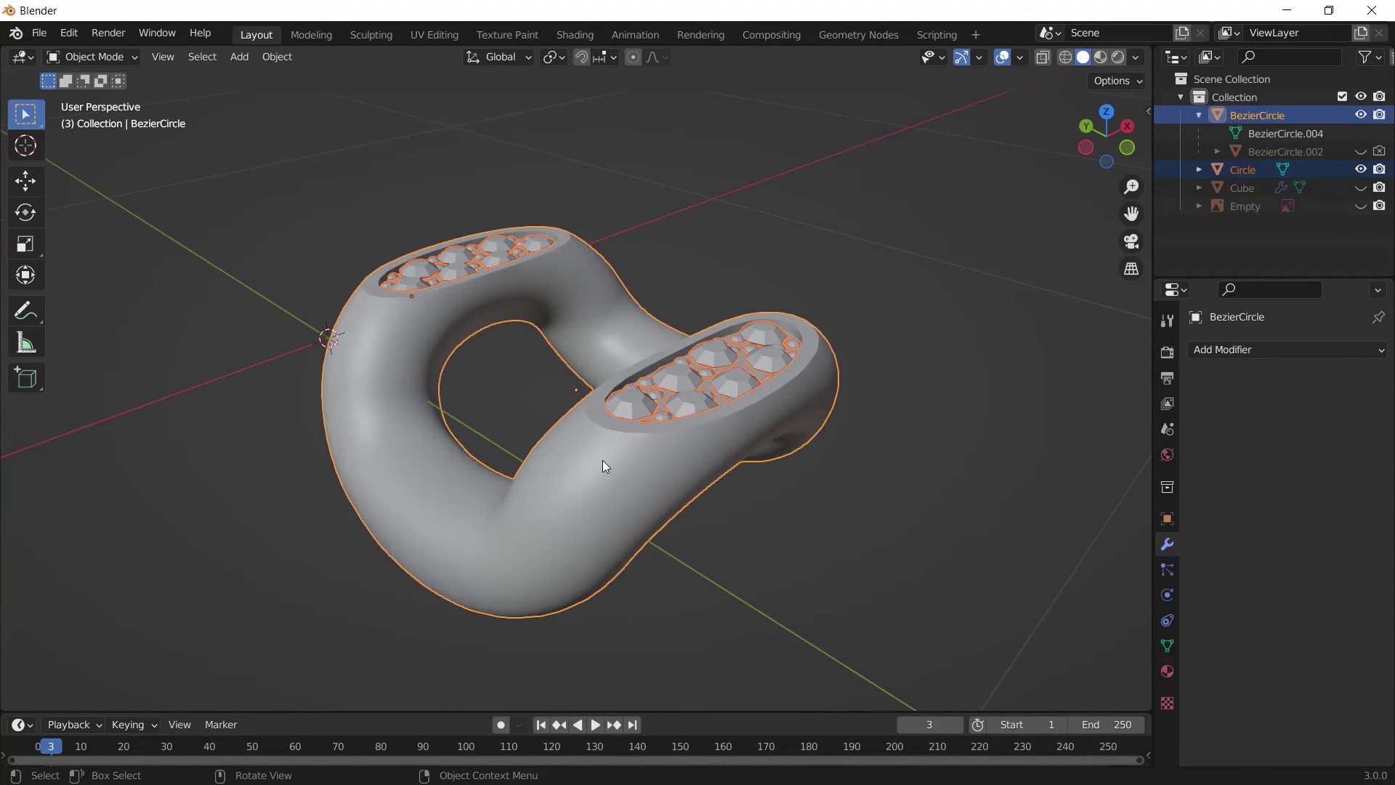
{"action": "key", "text": "ctrl+j"}
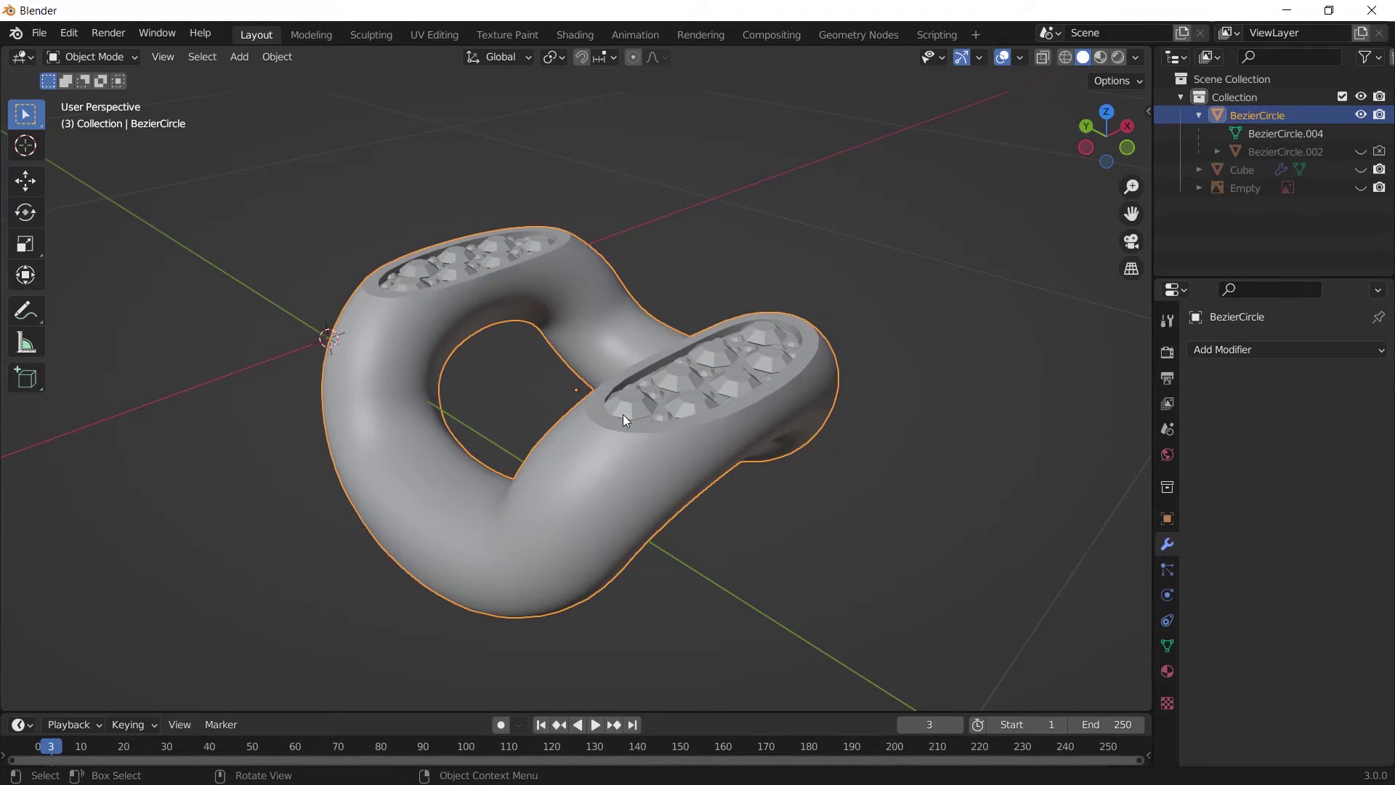
Step: Move the joined link back to the world origin and frame it
{"action": "middle_click_drag", "start_coordinate": [523, 422], "coordinate": [783, 262]}
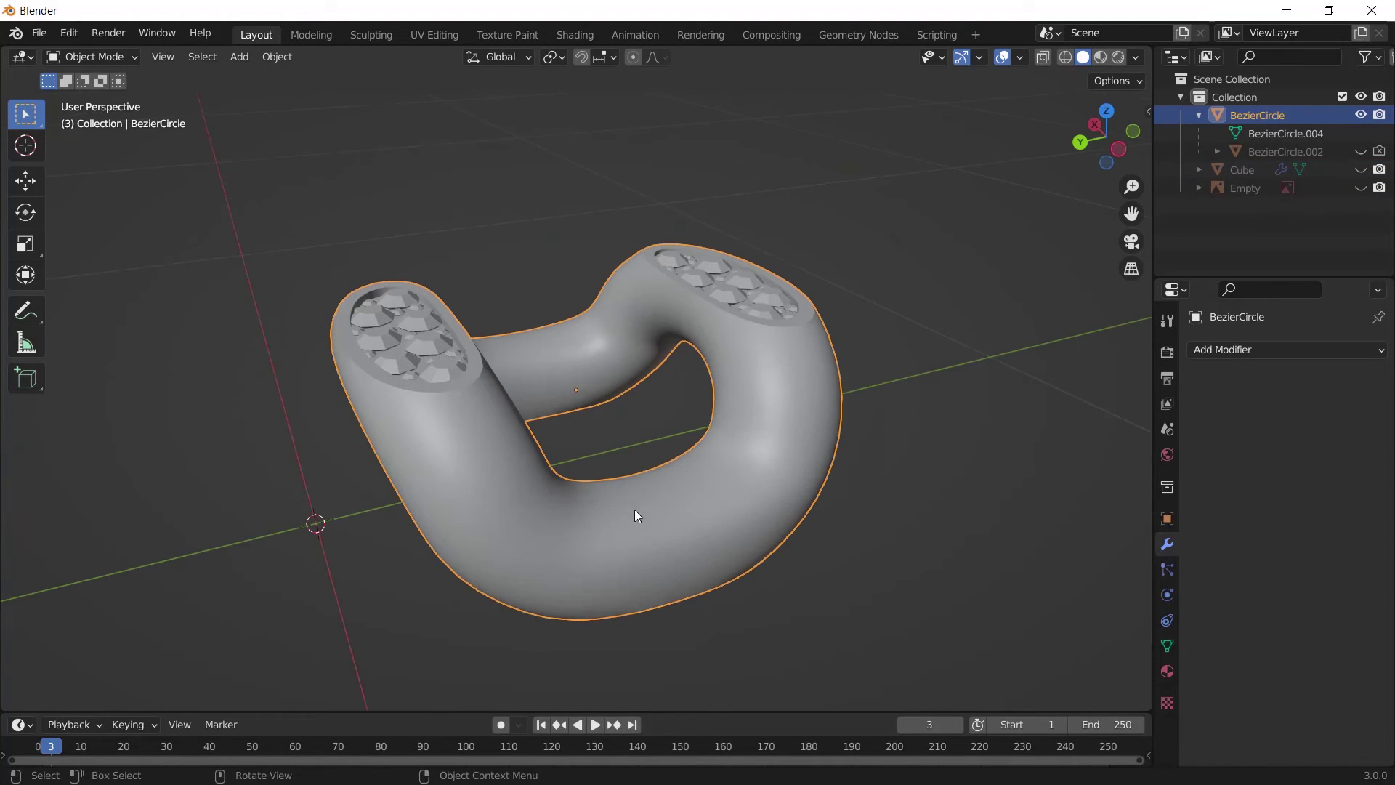
{"action": "middle_click_drag", "start_coordinate": [636, 515], "coordinate": [773, 501]}
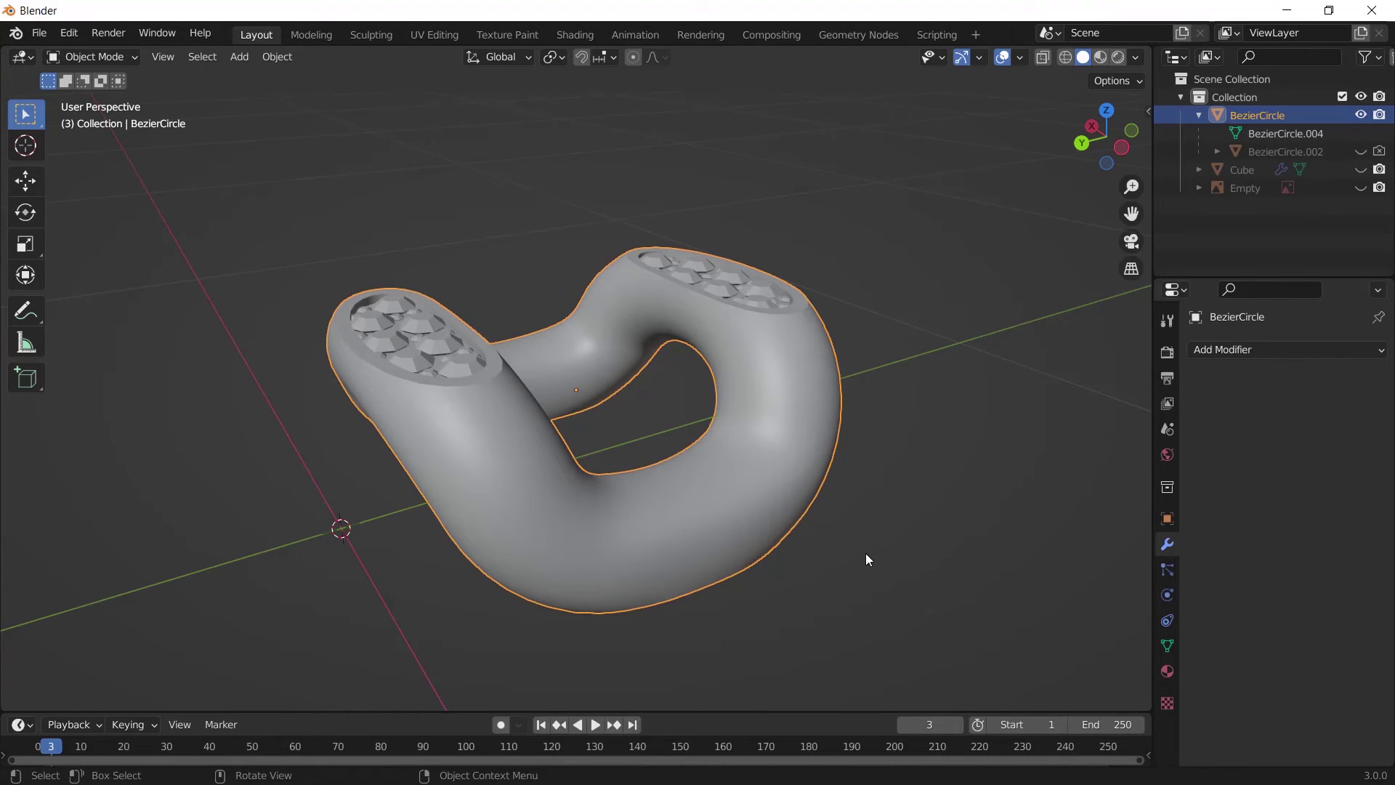
{"action": "key", "text": "alt+g"}
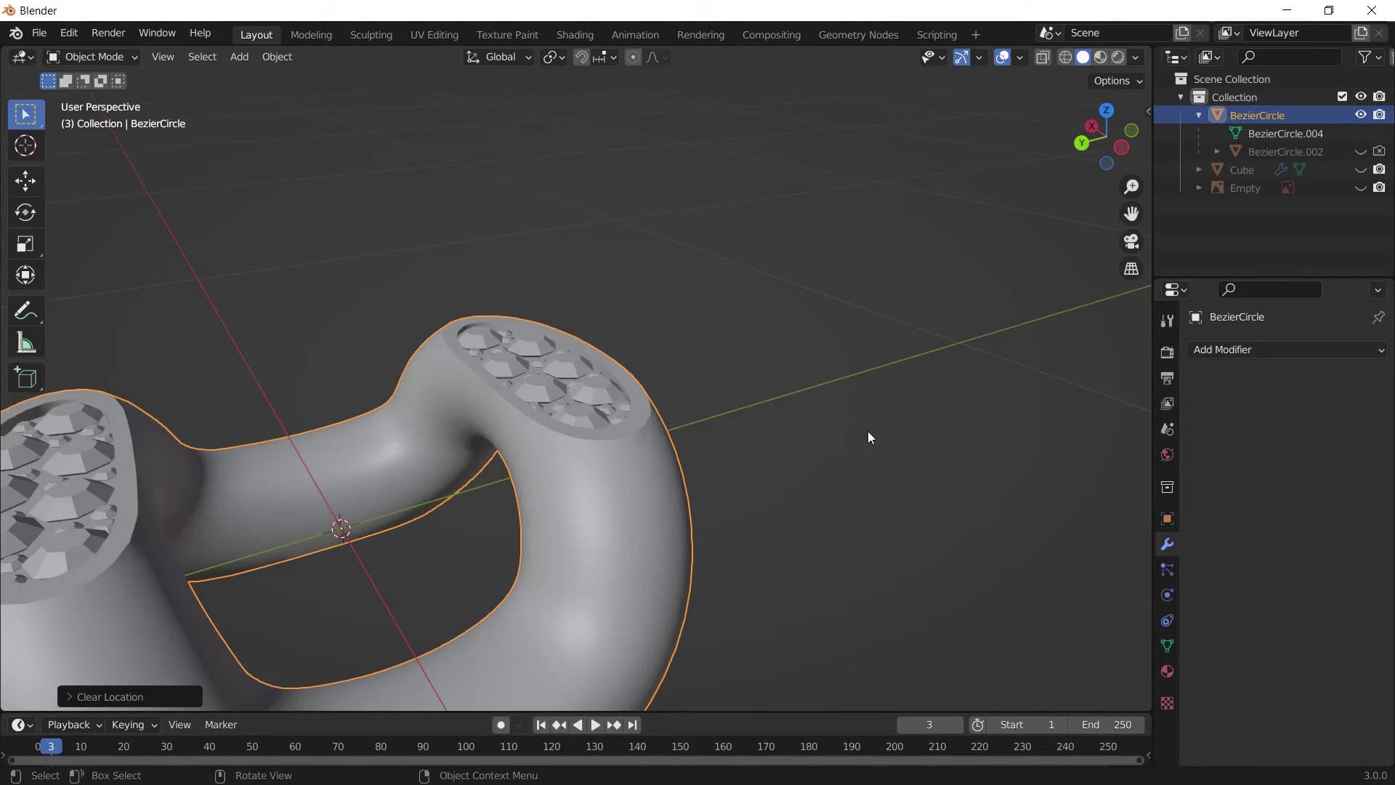
{"action": "scroll", "coordinate": [861, 443], "scroll_direction": "down", "scroll_amount": 5}
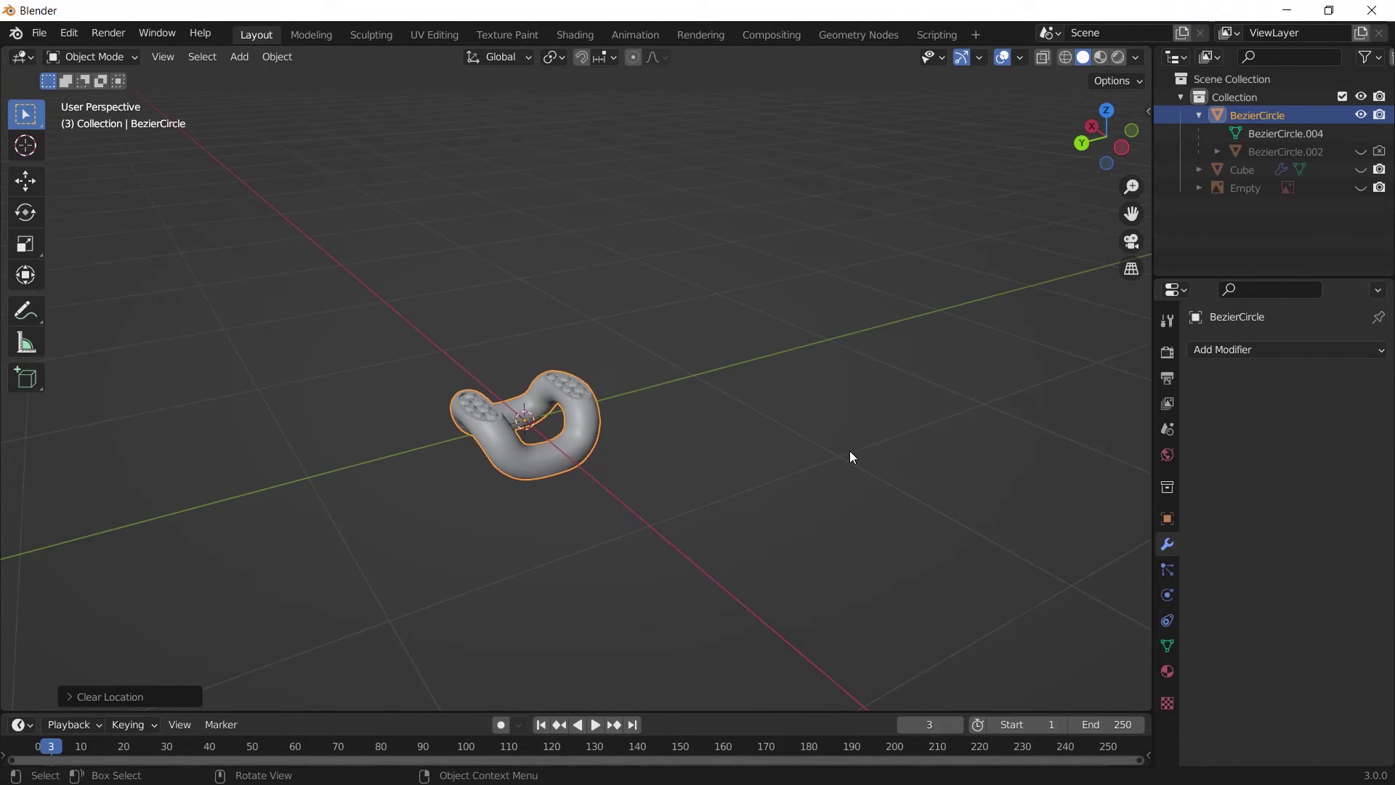
{"action": "key", "text": "KP_Decimal"}
Step: Rotate the link 45° about Z and apply the rotation
{"action": "key", "text": "n"}
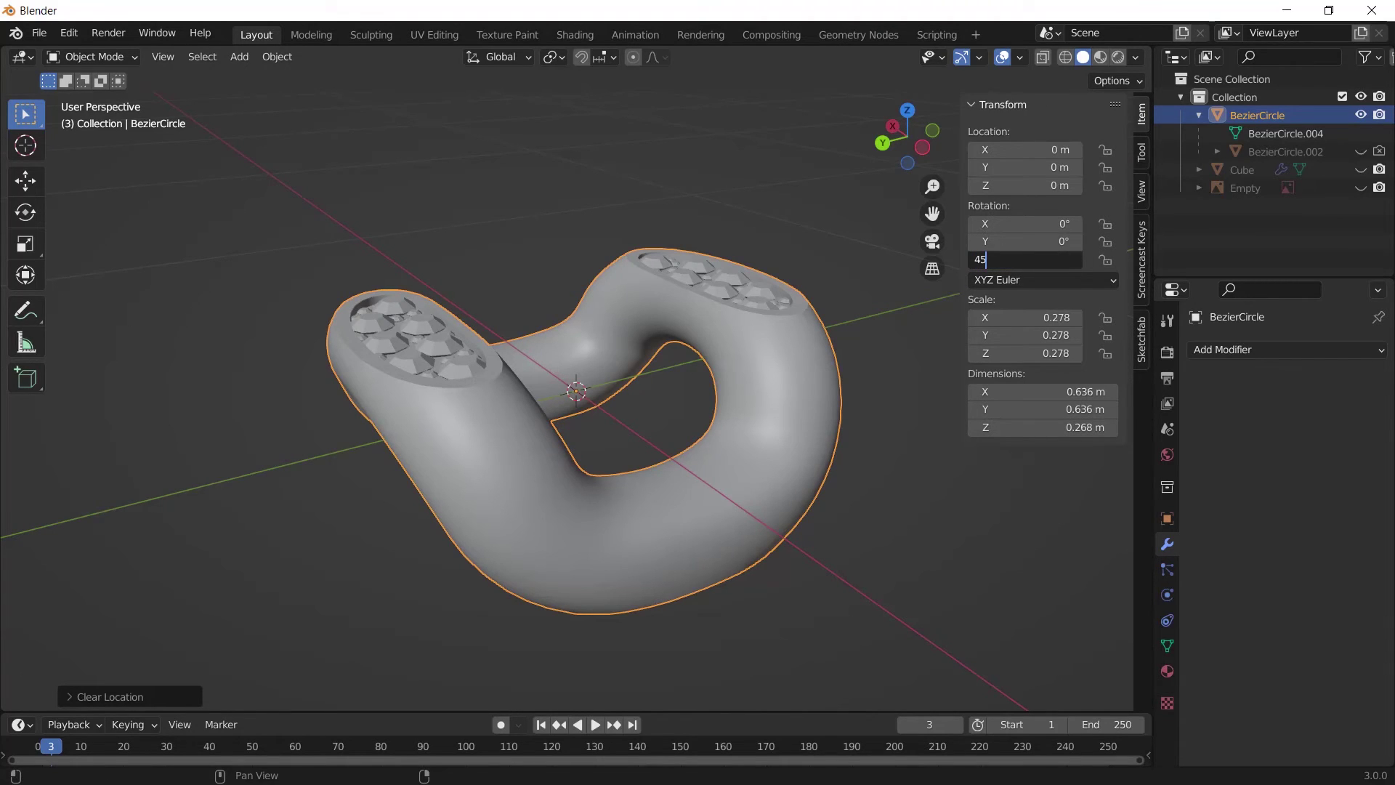
{"action": "type", "text": "45"}
{"action": "key", "text": "Return"}
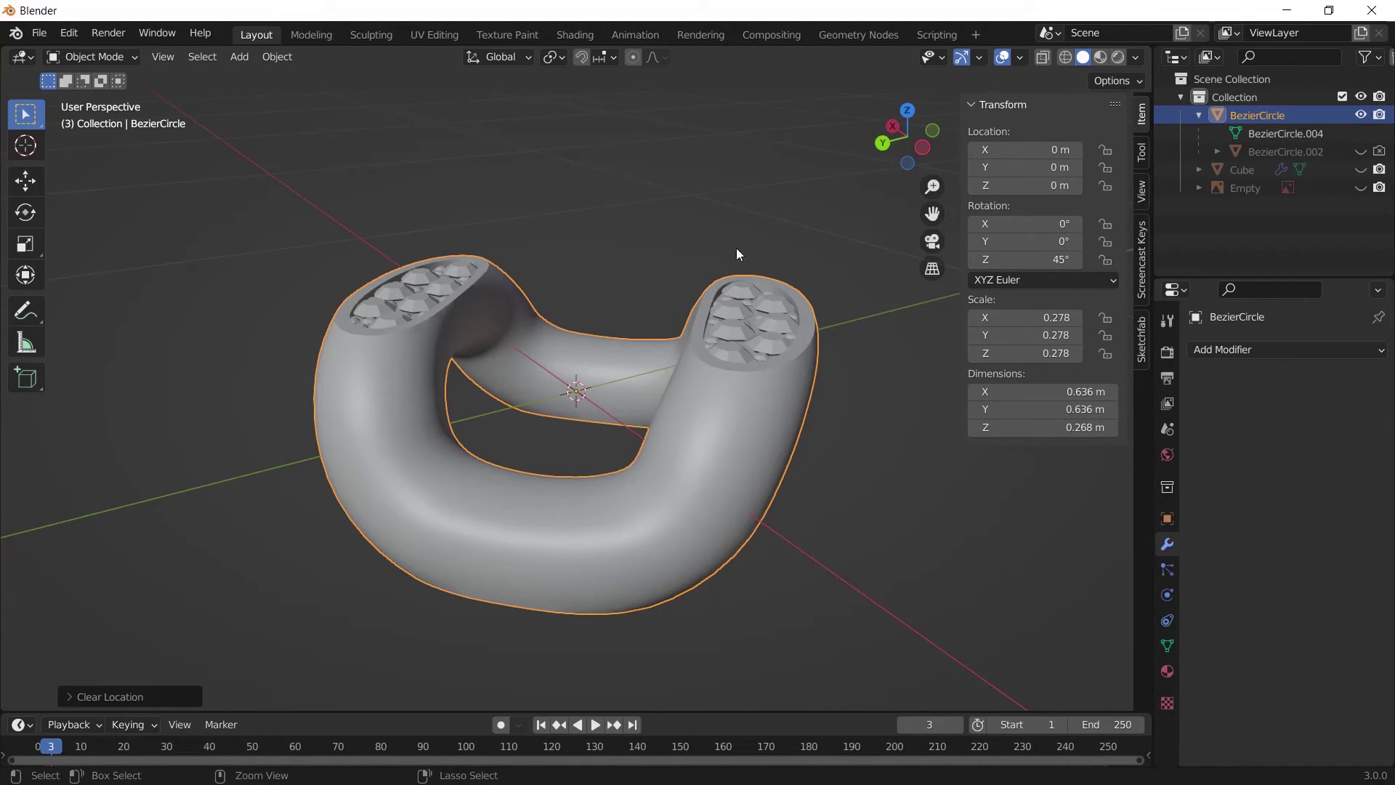
{"action": "key", "text": "ctrl+a"}
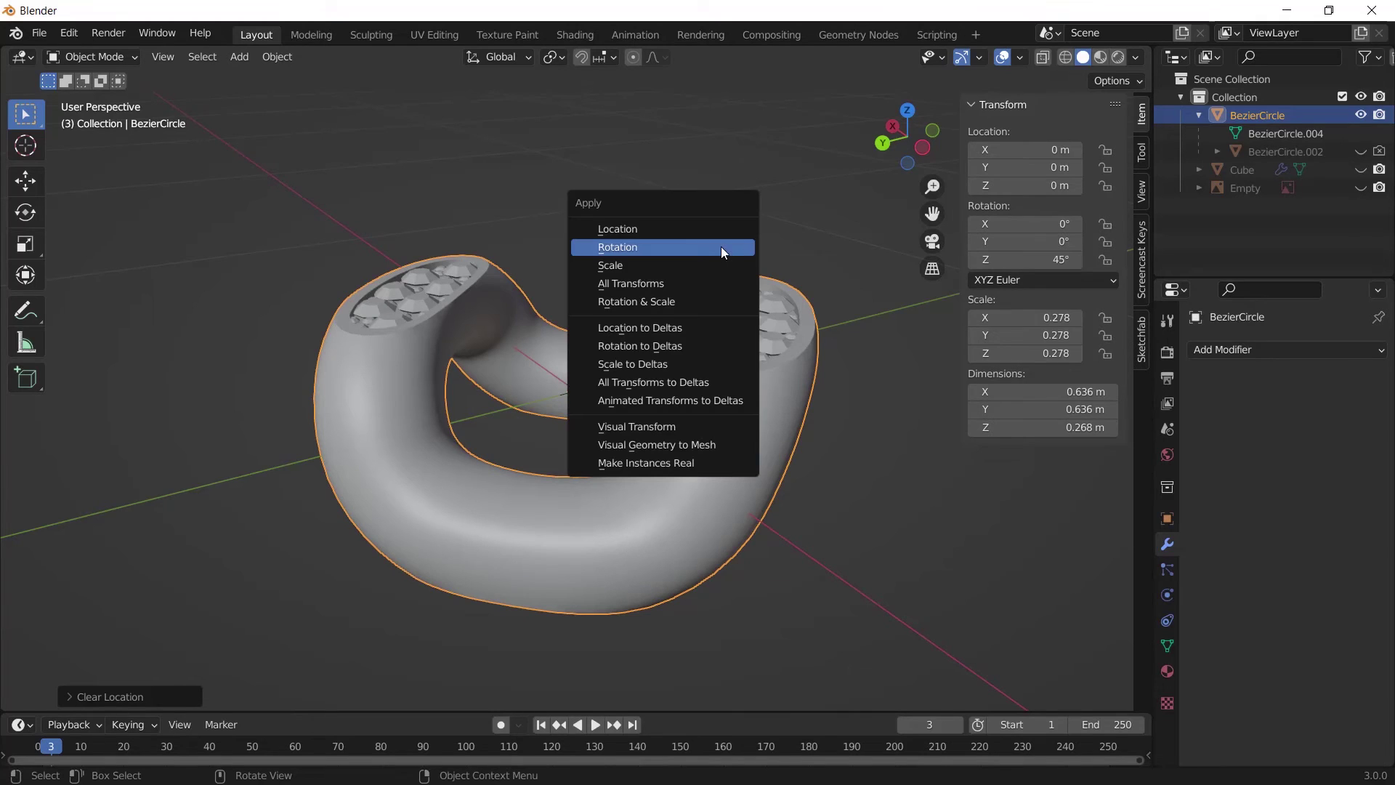
{"action": "left_click", "coordinate": [613, 250]}
{"action": "middle_click_drag", "start_coordinate": [657, 278], "coordinate": [859, 283]}
{"action": "key", "text": "n"}
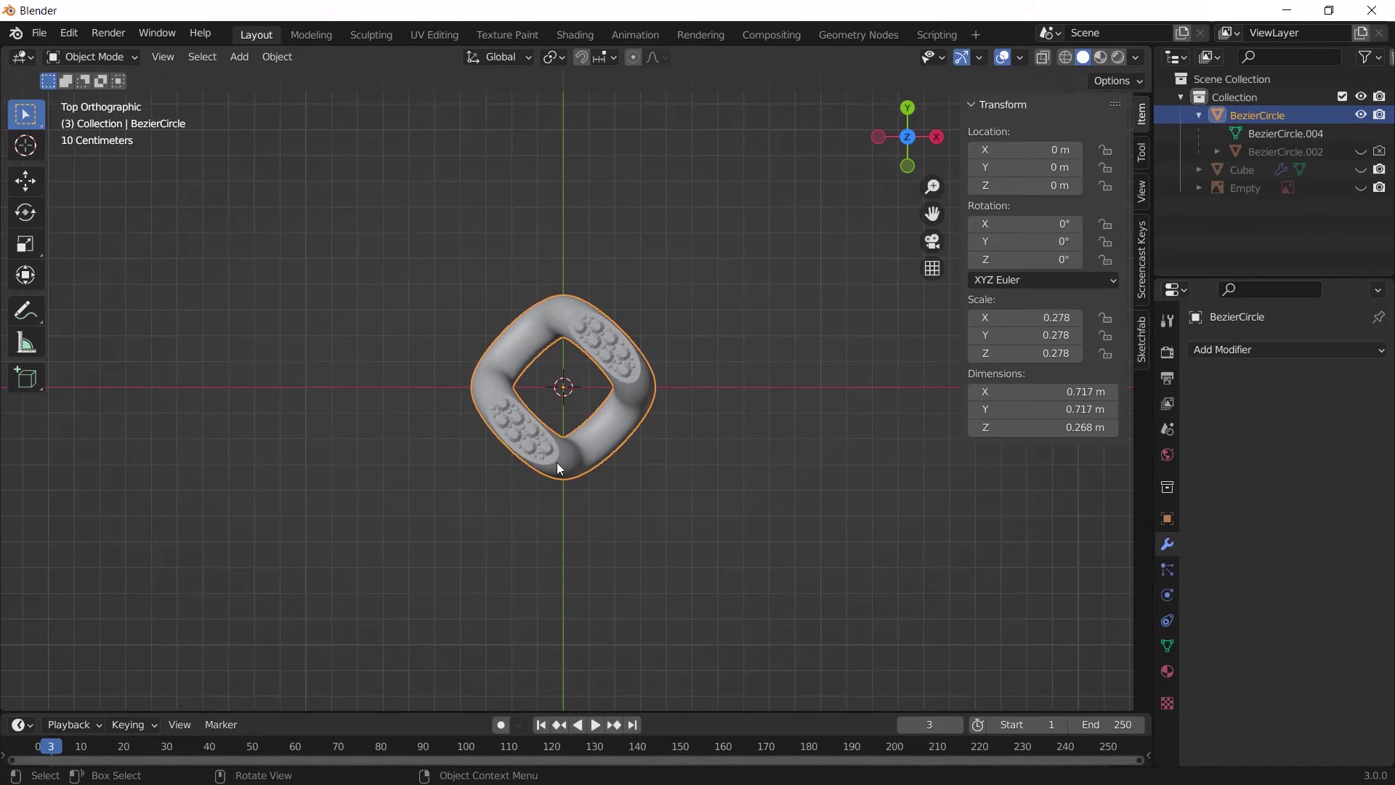
{"action": "scroll", "coordinate": [556, 462], "scroll_direction": "up", "scroll_amount": 2}
Step: Add an Array modifier to the link with relative offset Factor X 0.5 so the rings interlock
{"action": "left_click", "coordinate": [1282, 343]}
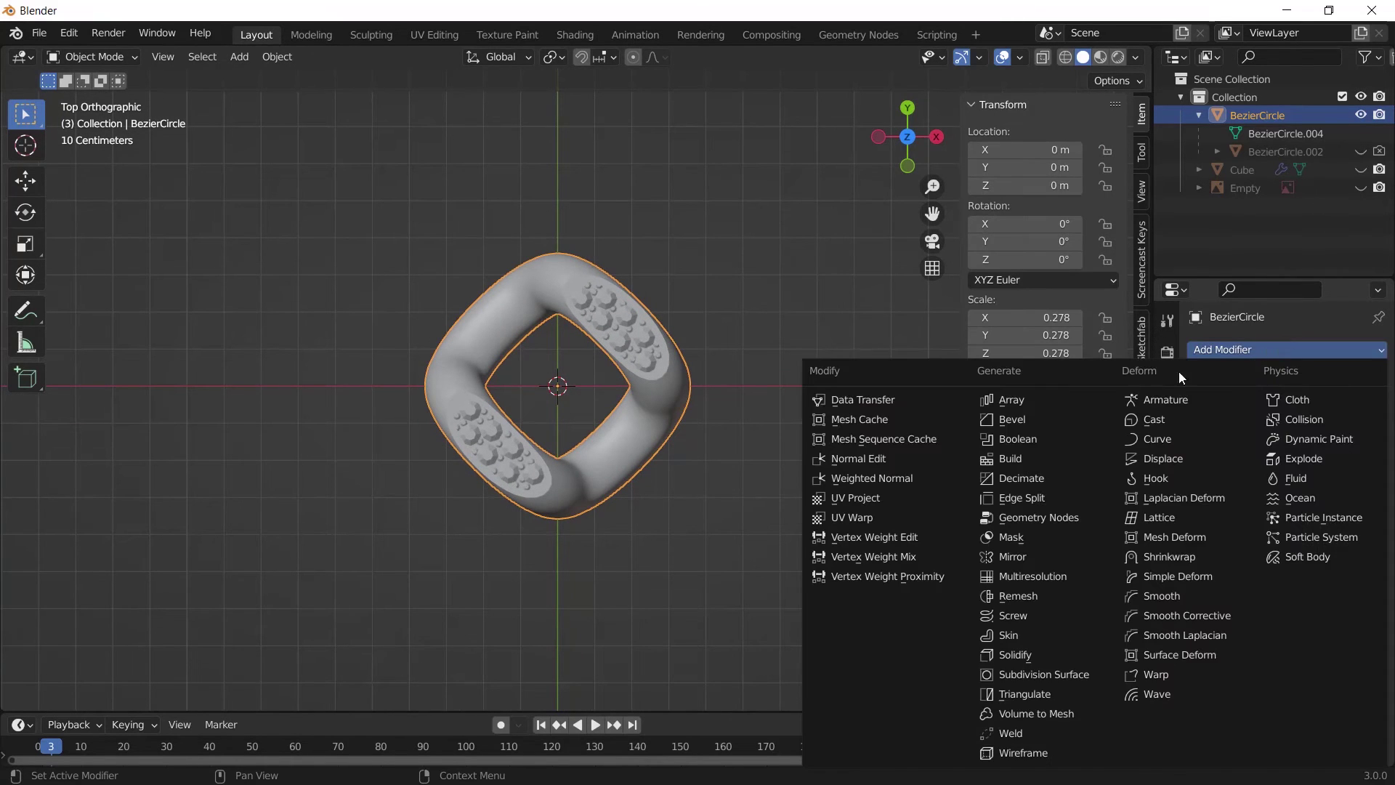
{"action": "left_click", "coordinate": [1071, 402]}
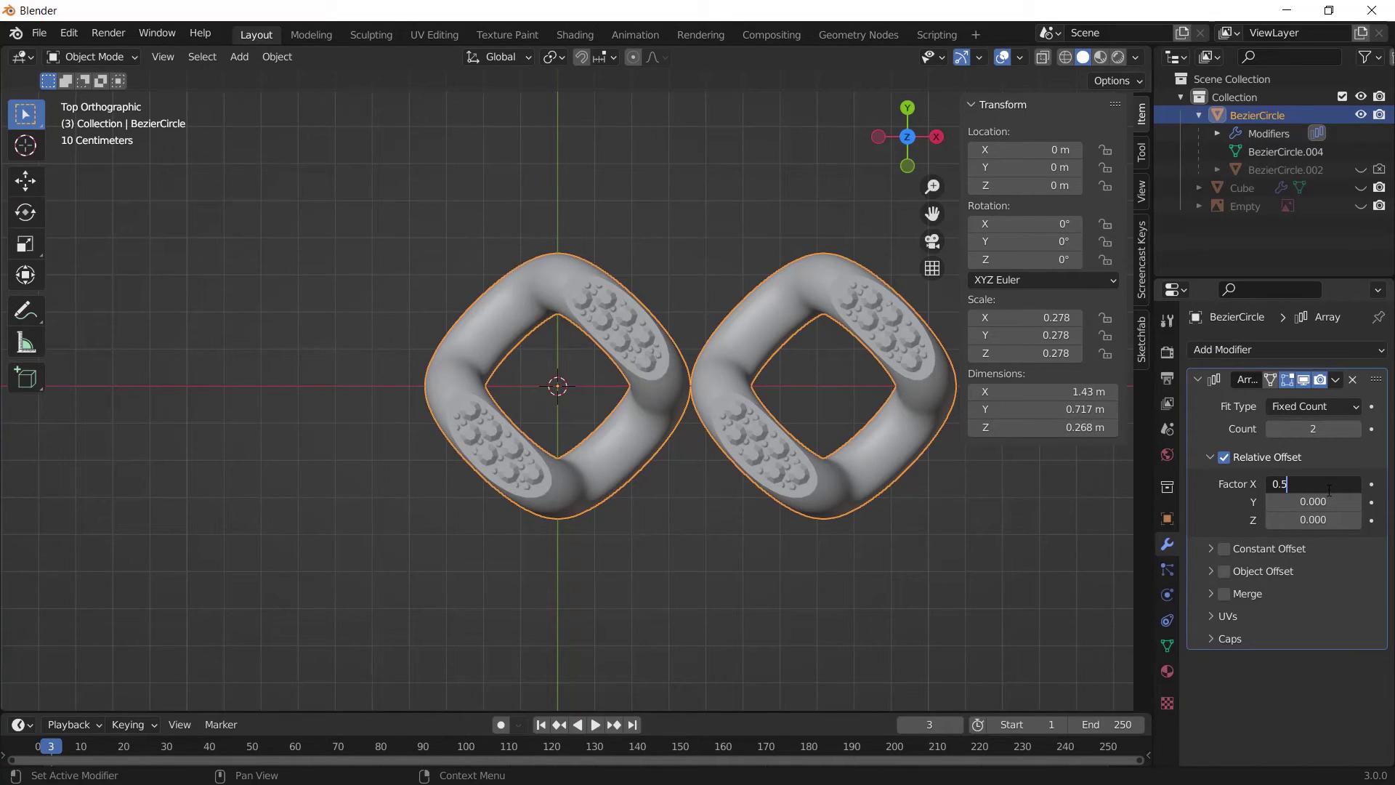
{"action": "left_click", "coordinate": [1328, 490]}
{"action": "type", "text": "0.5"}
{"action": "key", "text": "Return"}
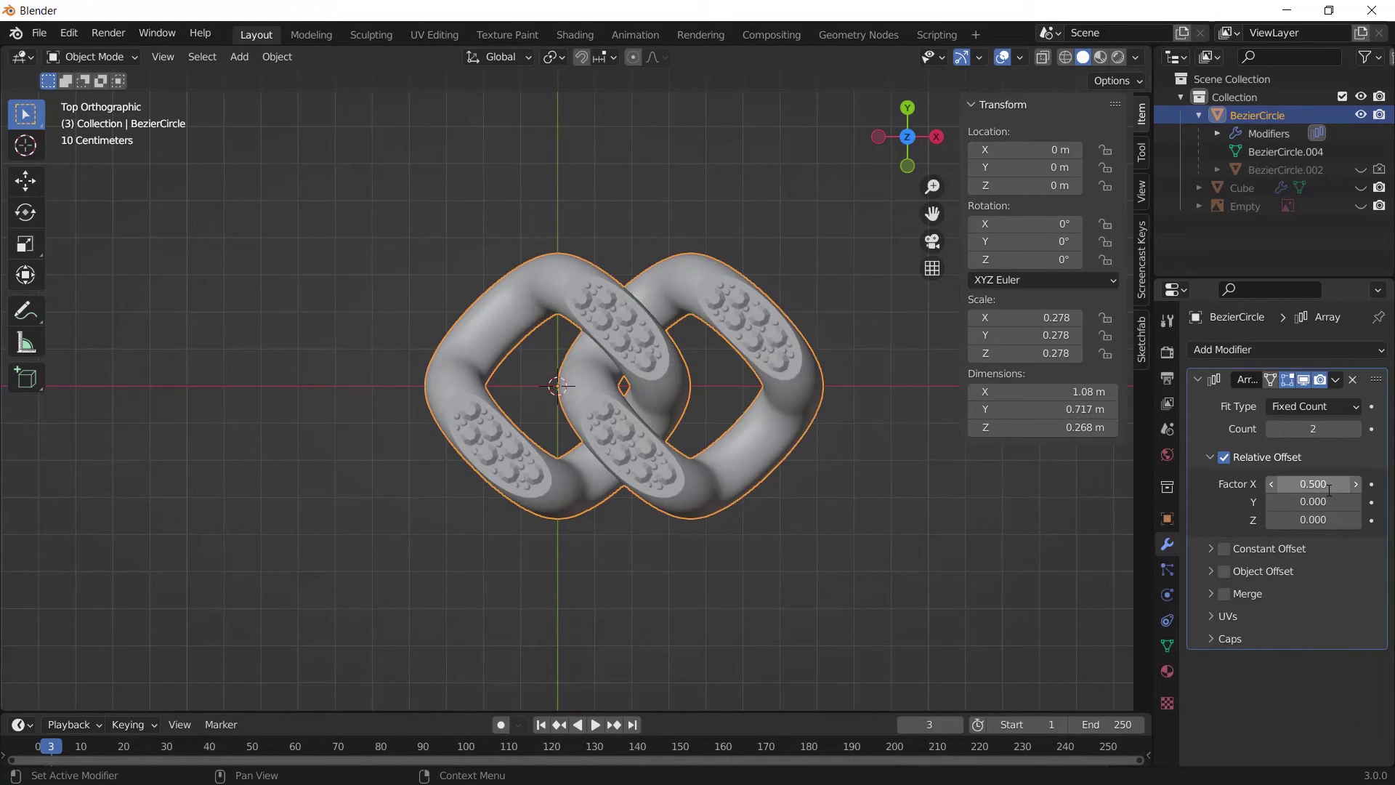
{"action": "middle_click_drag", "start_coordinate": [791, 218], "coordinate": [759, 388]}
Step: Add a Bezier curve to the scene and reselect the chain rings
{"action": "key", "text": "shift+a"}
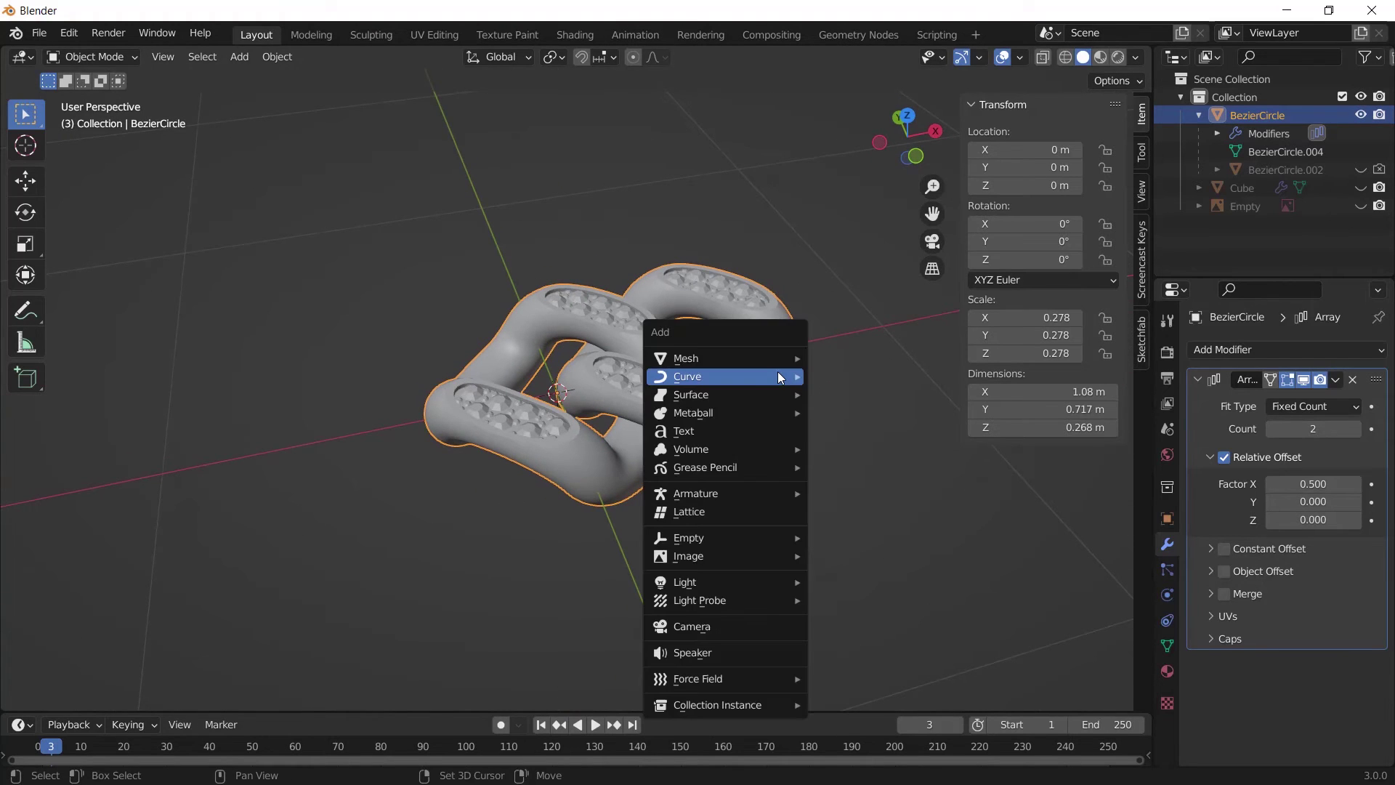
{"action": "mouse_move", "coordinate": [778, 373]}
{"action": "left_click", "coordinate": [846, 383]}
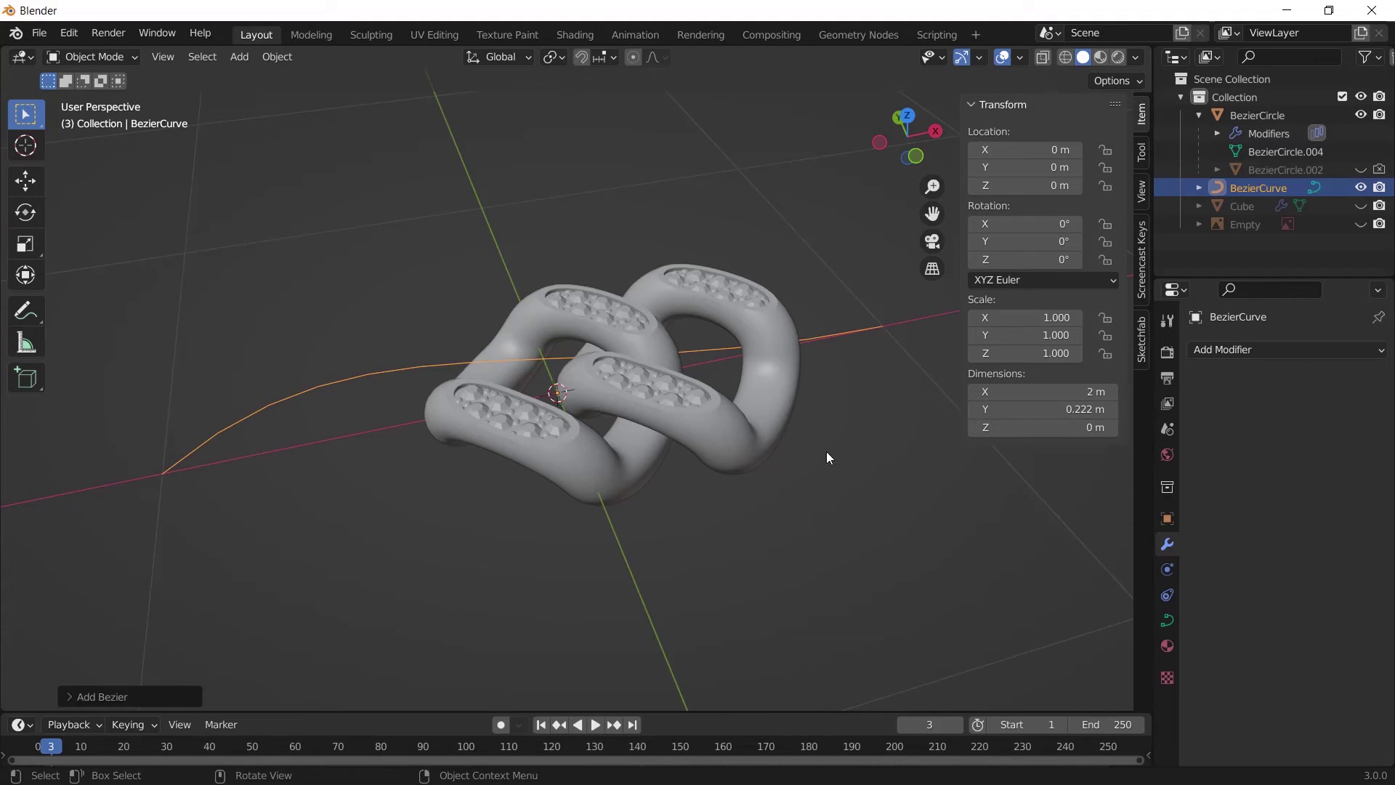
{"action": "middle_click_drag", "start_coordinate": [828, 455], "coordinate": [814, 441]}
{"action": "left_click", "coordinate": [691, 383]}
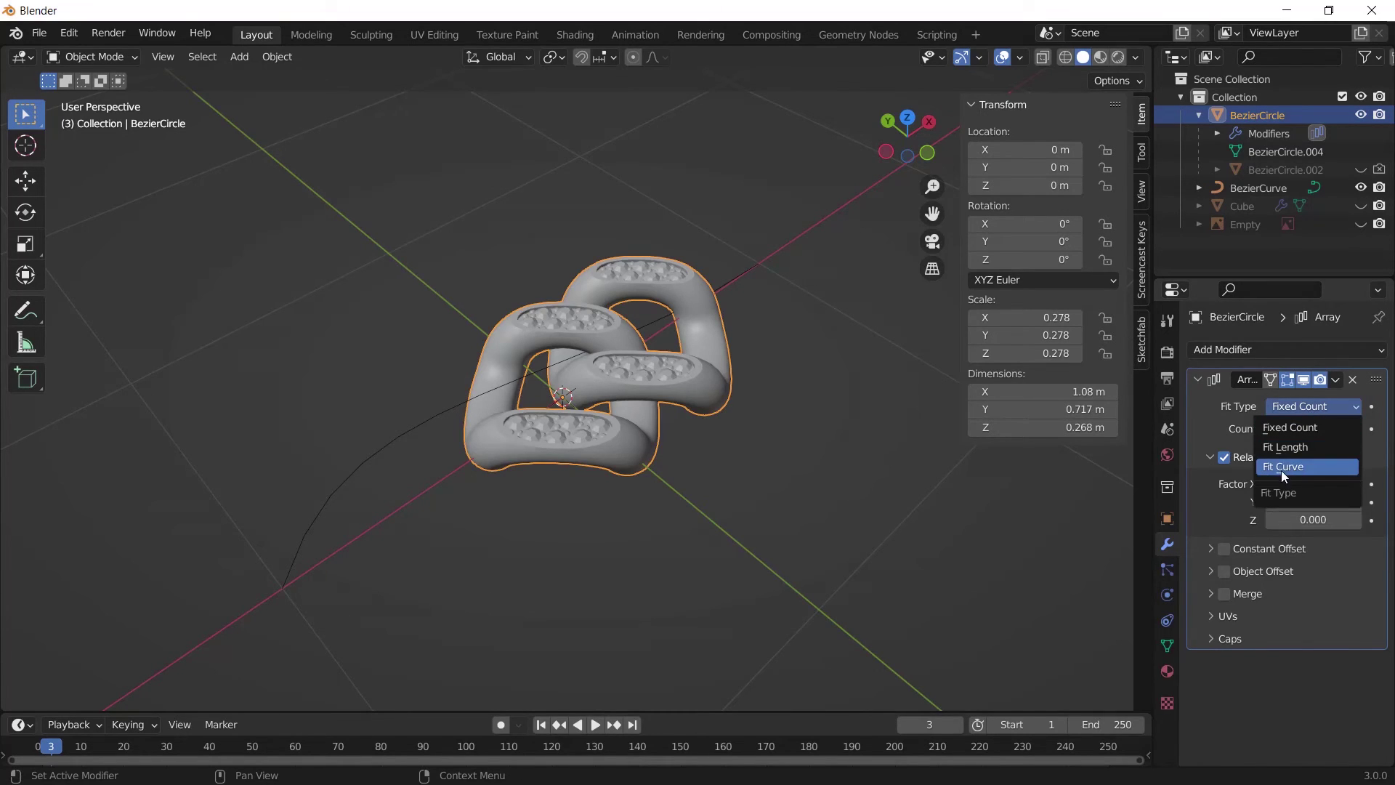
Step: Set the array's Fit Type to Fit Curve using BezierCurve
{"action": "left_click", "coordinate": [1284, 472]}
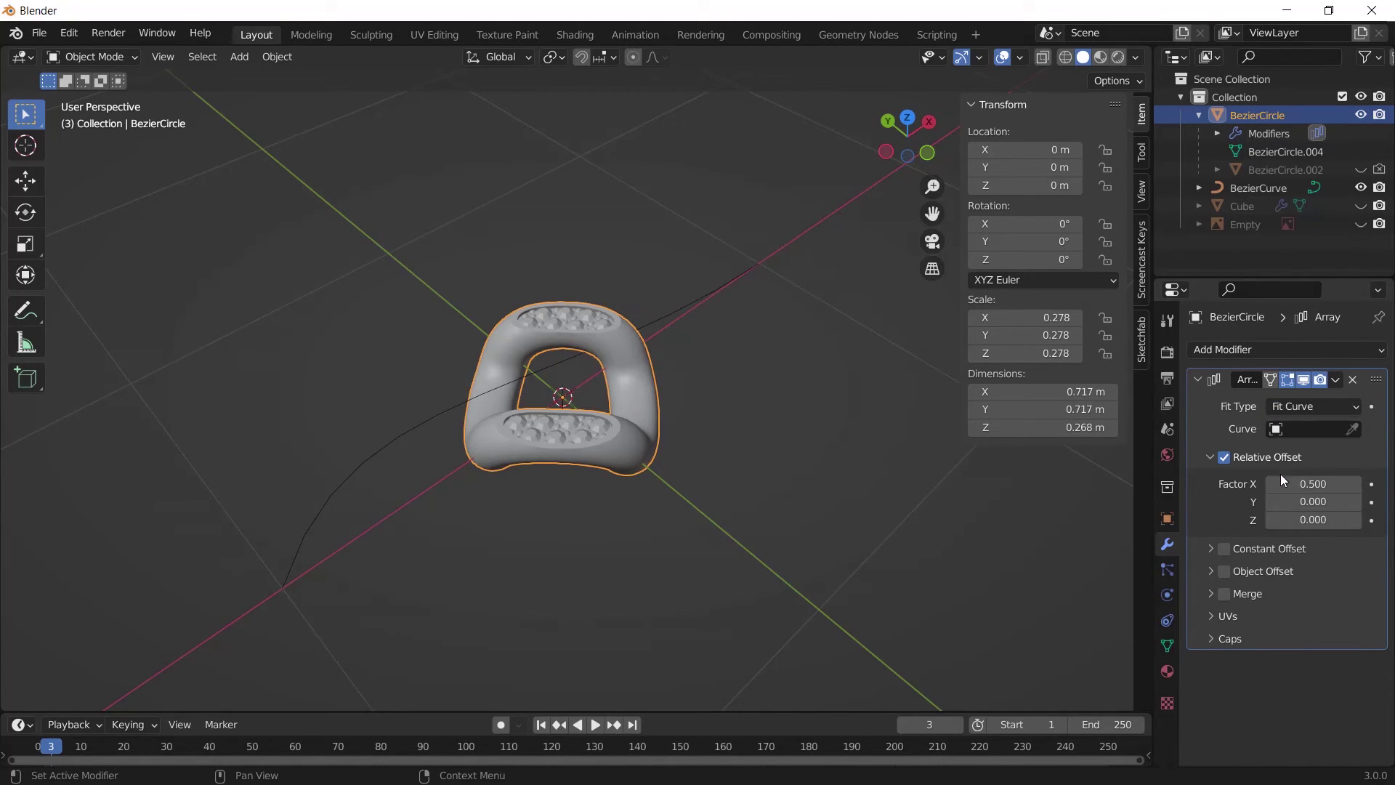
{"action": "left_click", "coordinate": [1352, 429]}
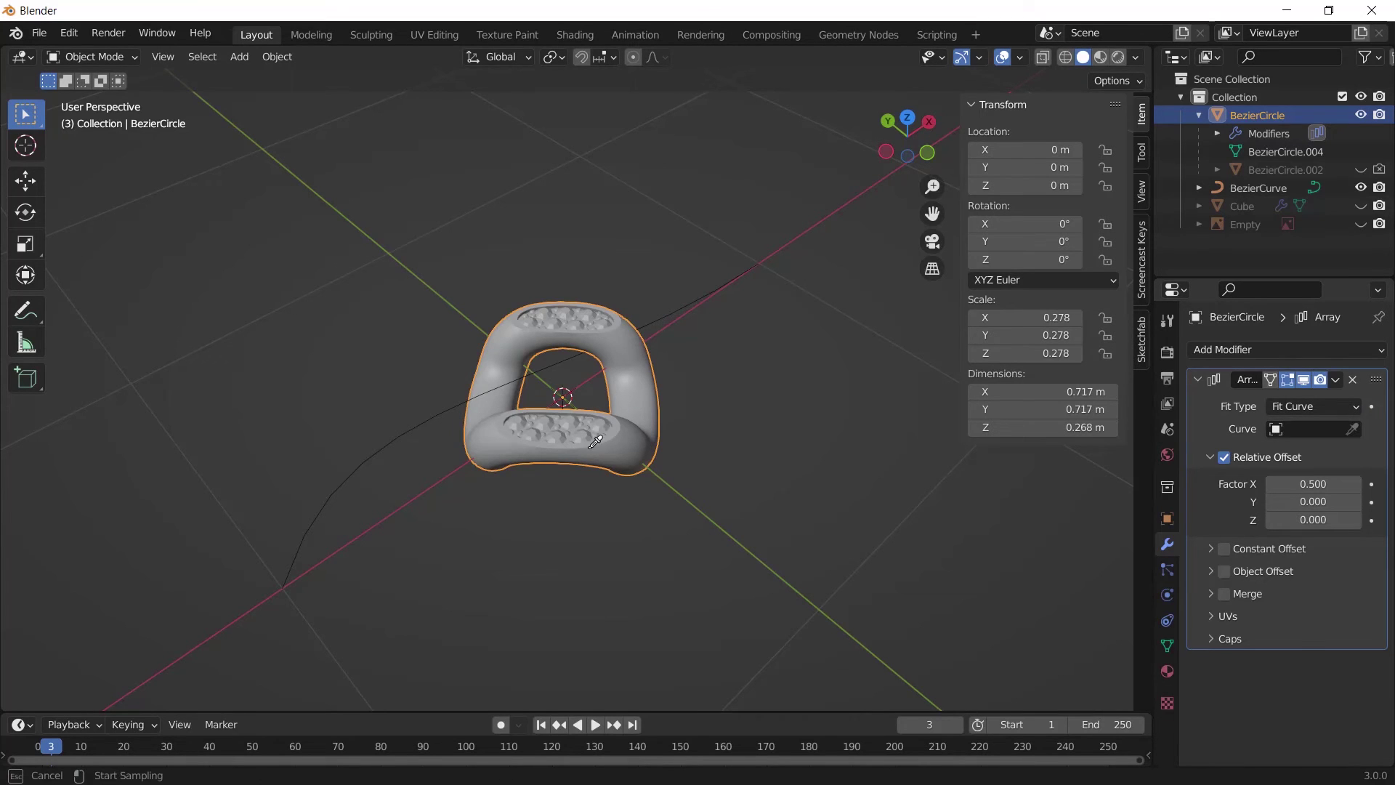
{"action": "left_click", "coordinate": [383, 435]}
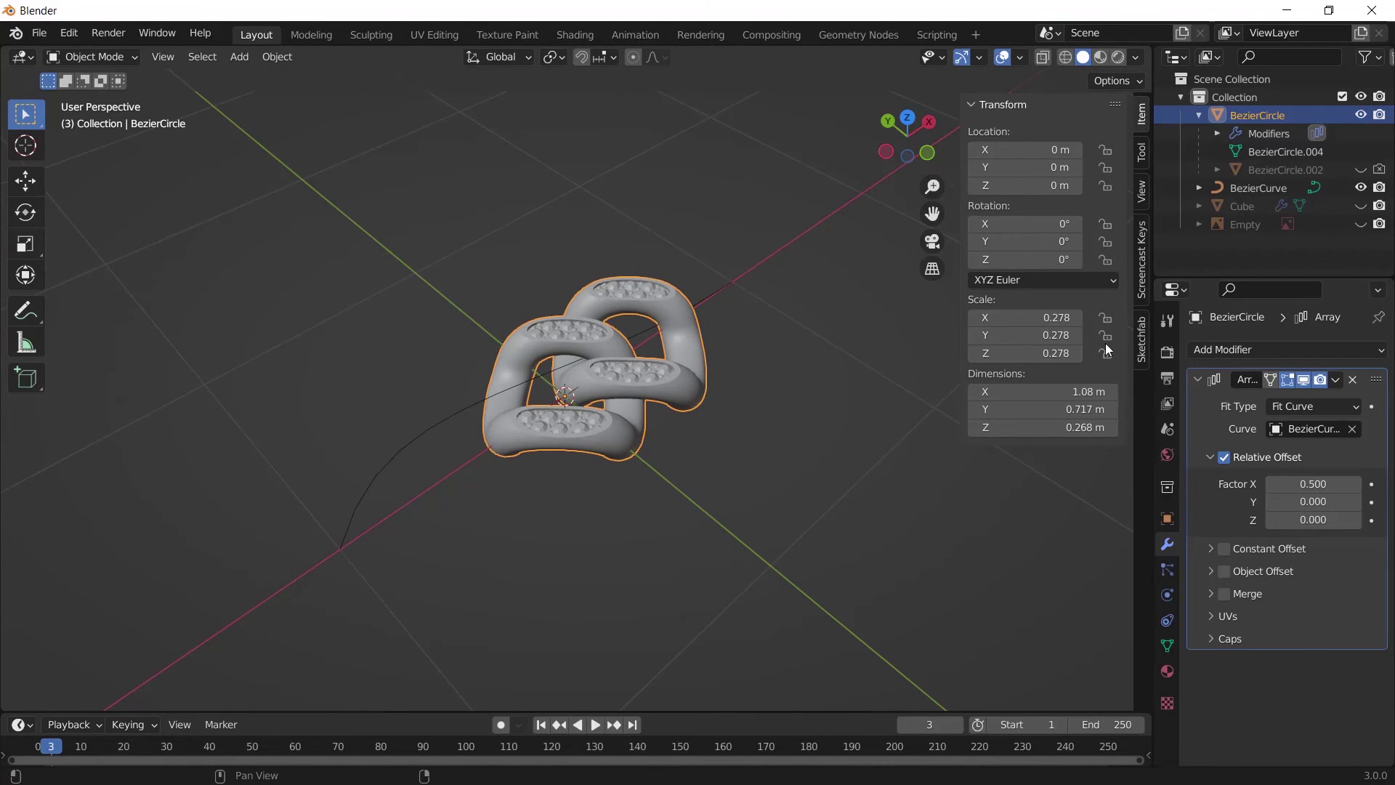
Step: Add a Curve modifier that bends the rings along BezierCurve
{"action": "left_click", "coordinate": [1265, 350]}
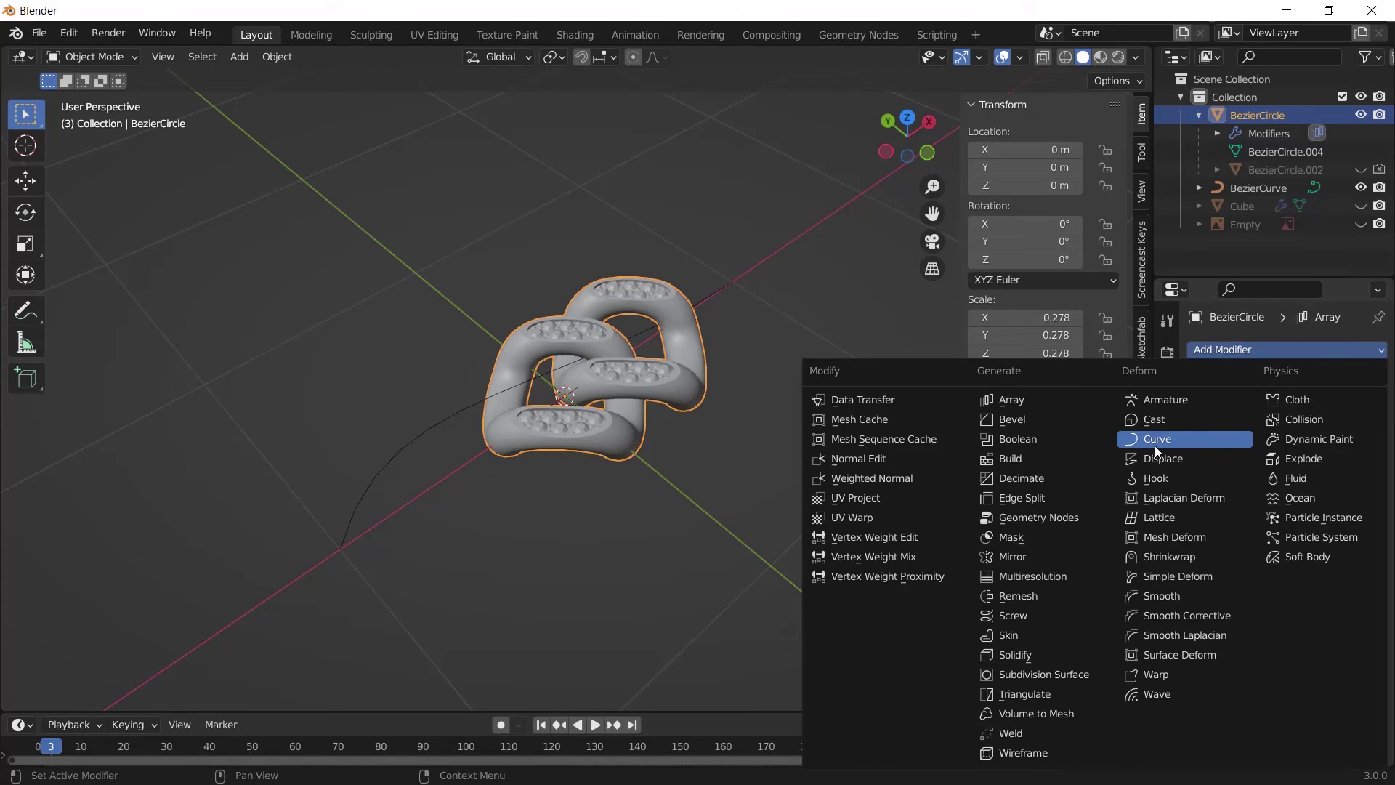
{"action": "left_click", "coordinate": [1155, 440]}
{"action": "left_click", "coordinate": [1197, 379]}
{"action": "left_click", "coordinate": [1352, 430]}
{"action": "left_click", "coordinate": [419, 420]}
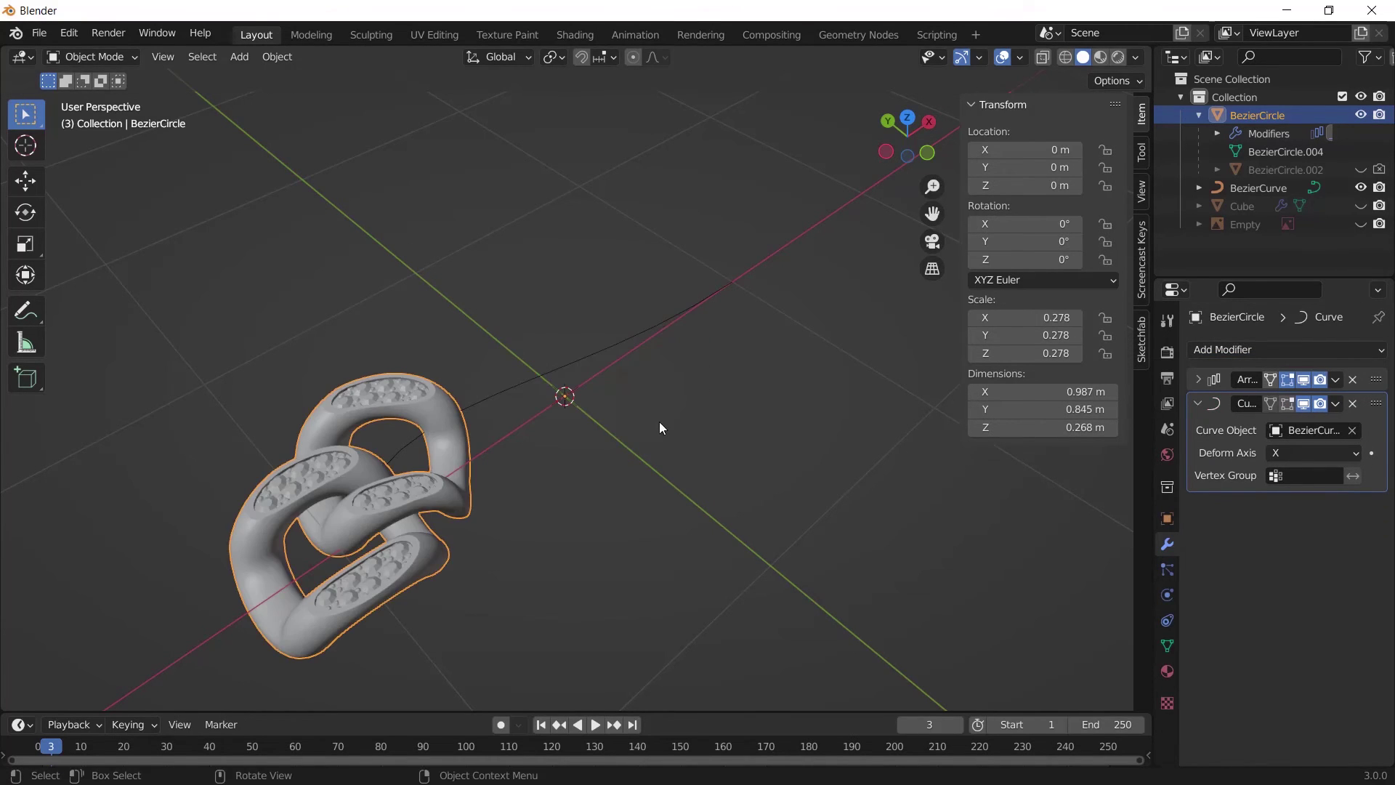
{"action": "left_click", "coordinate": [1198, 403]}
{"action": "left_click", "coordinate": [1198, 380]}
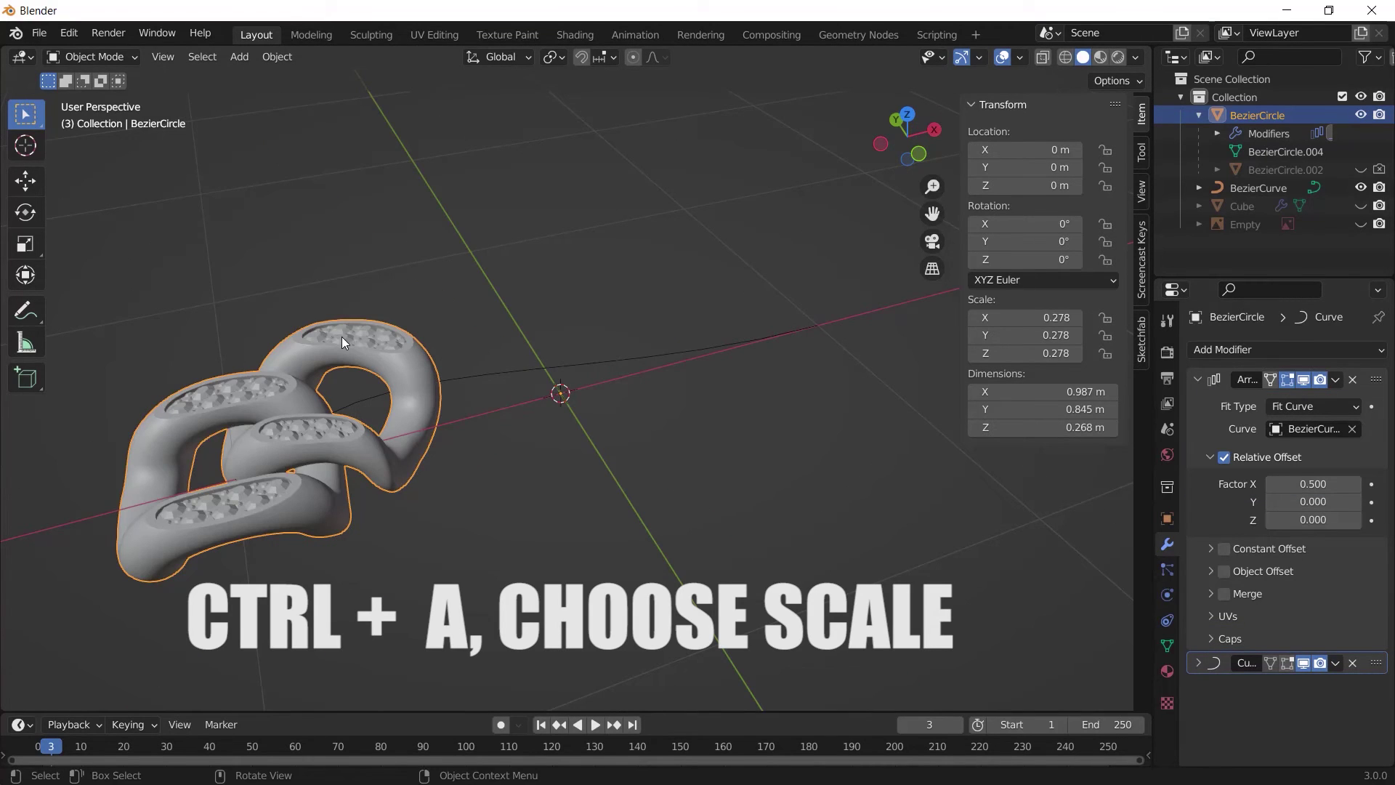
Step: Apply the rings' scale and select the Bezier curve
{"action": "key", "text": "ctrl+a"}
{"action": "left_click", "coordinate": [341, 337]}
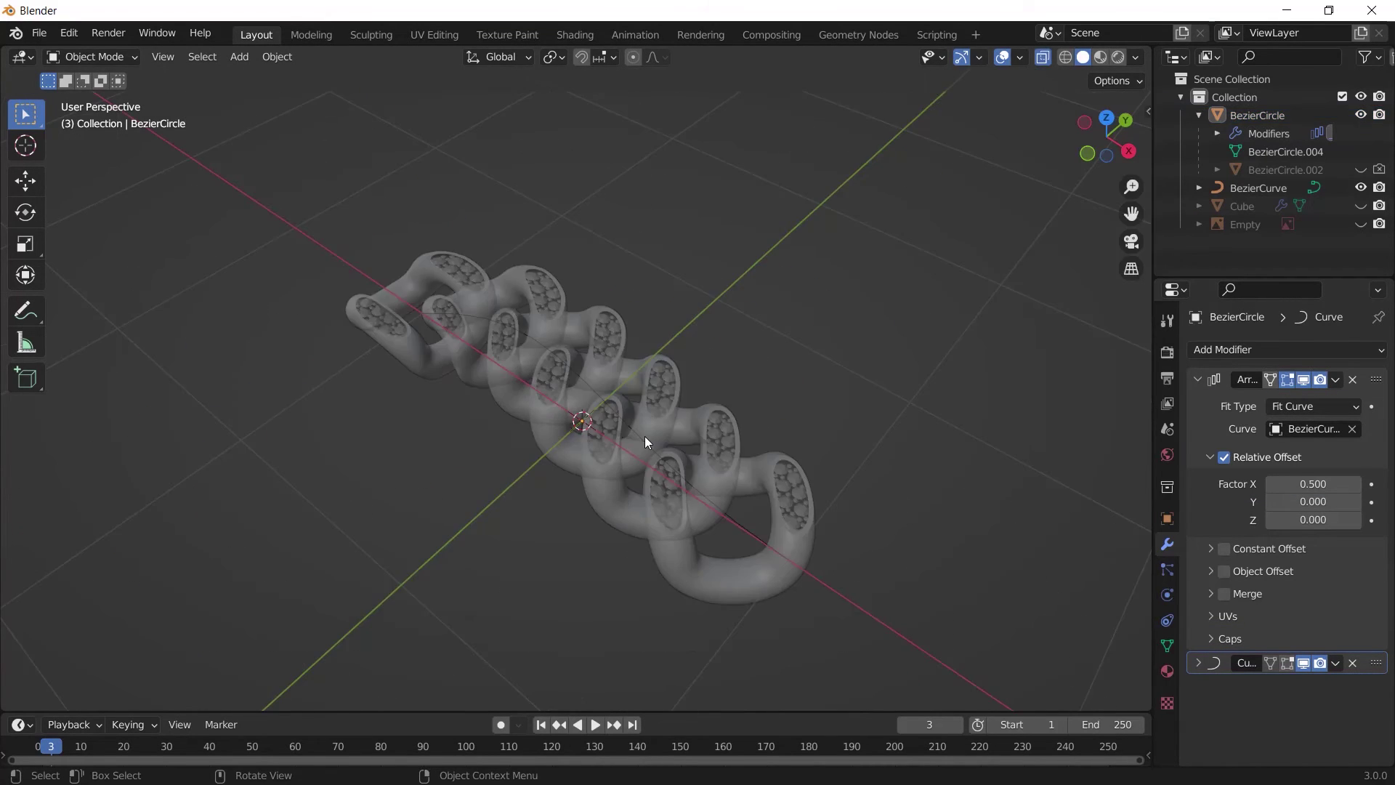
{"action": "left_click", "coordinate": [644, 436]}
{"action": "middle_click_drag", "start_coordinate": [644, 435], "coordinate": [823, 394]}
Step: In Edit Mode, rotate the curve's end point and stretch it upward
{"action": "key", "text": "Tab"}
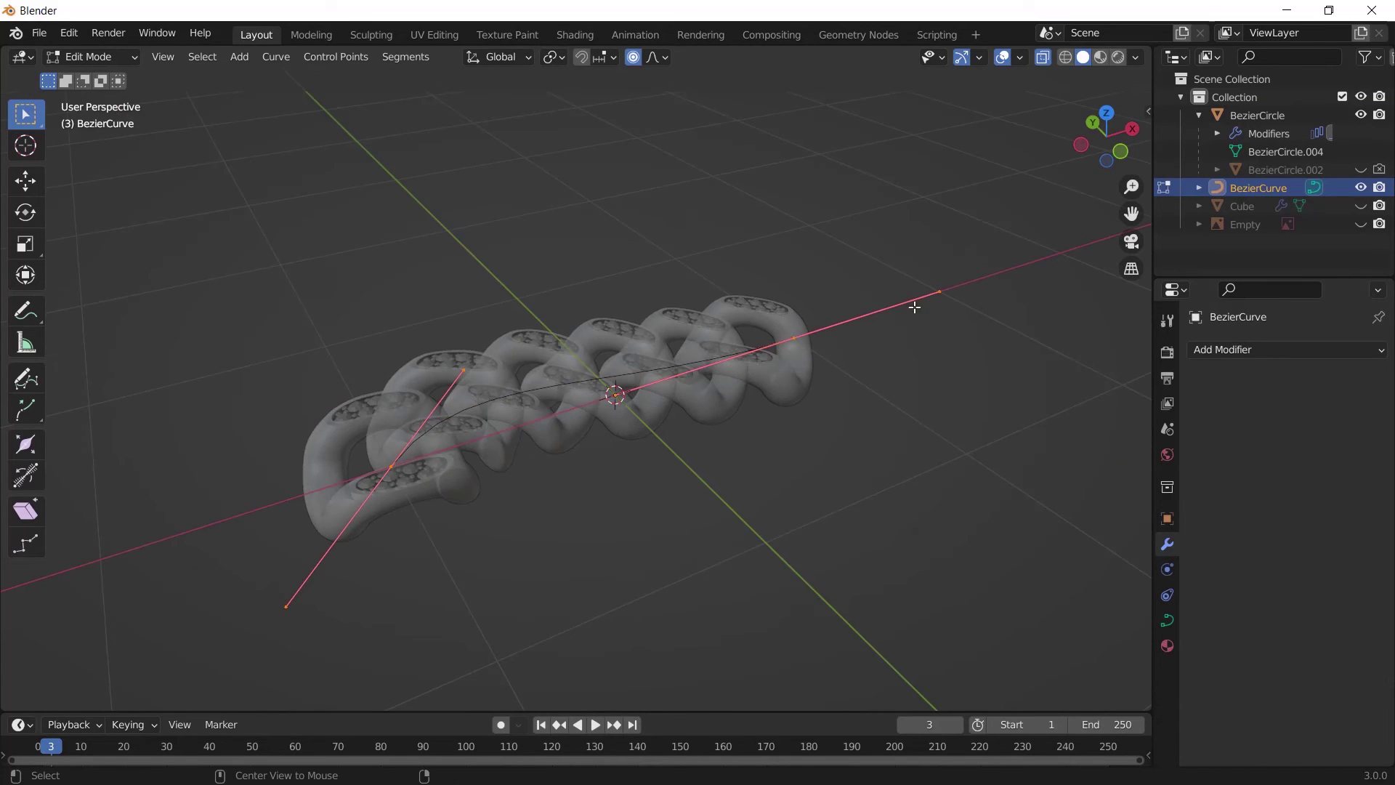
{"action": "middle_click_drag", "start_coordinate": [914, 307], "coordinate": [645, 307], "text": "alt"}
{"action": "scroll", "coordinate": [701, 286], "scroll_direction": "up", "scroll_amount": 1}
{"action": "key", "text": "KP_Decimal"}
{"action": "scroll", "coordinate": [728, 267], "scroll_direction": "down", "scroll_amount": 5}
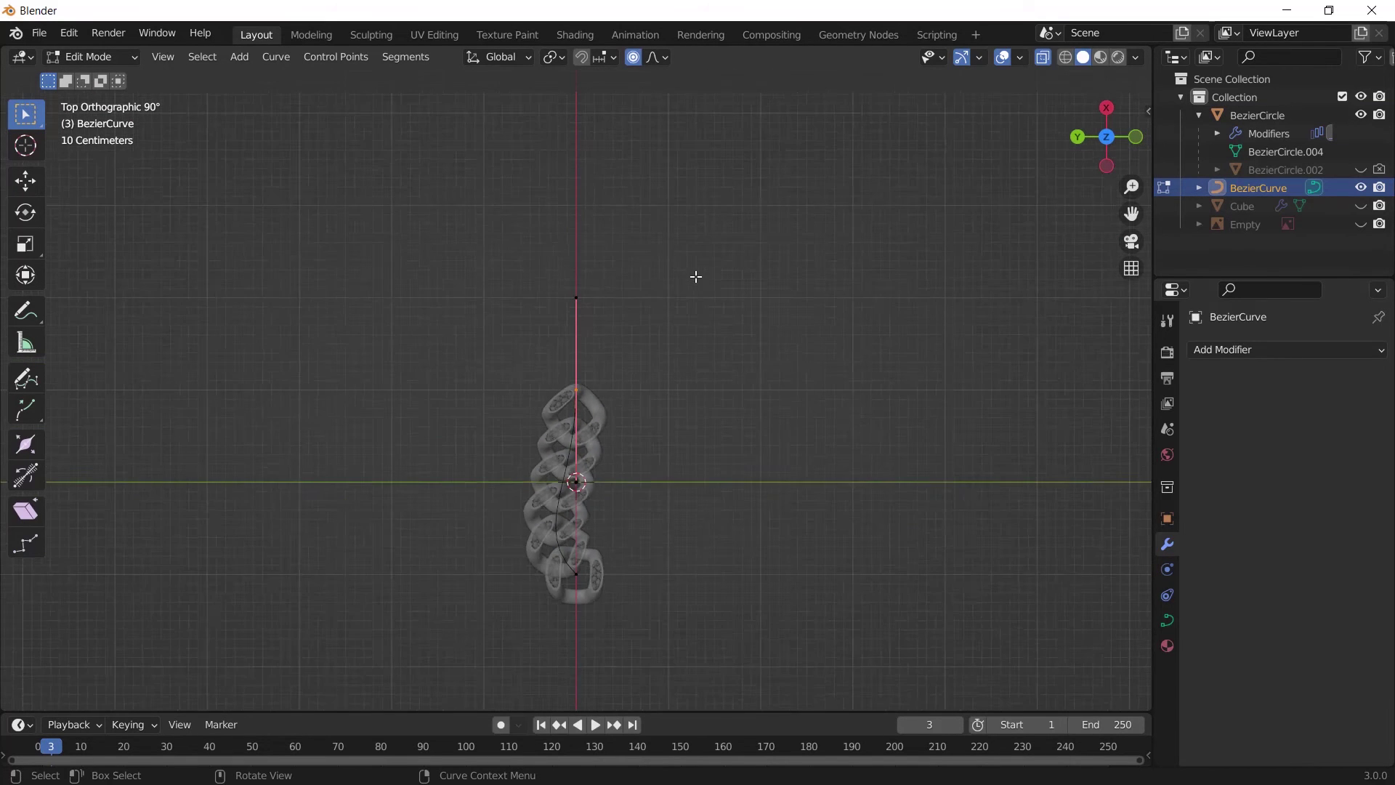
{"action": "scroll", "coordinate": [696, 276], "scroll_direction": "down", "scroll_amount": 5}
{"action": "key", "text": "r"}
{"action": "left_click", "coordinate": [708, 447]}
{"action": "key", "text": "g"}
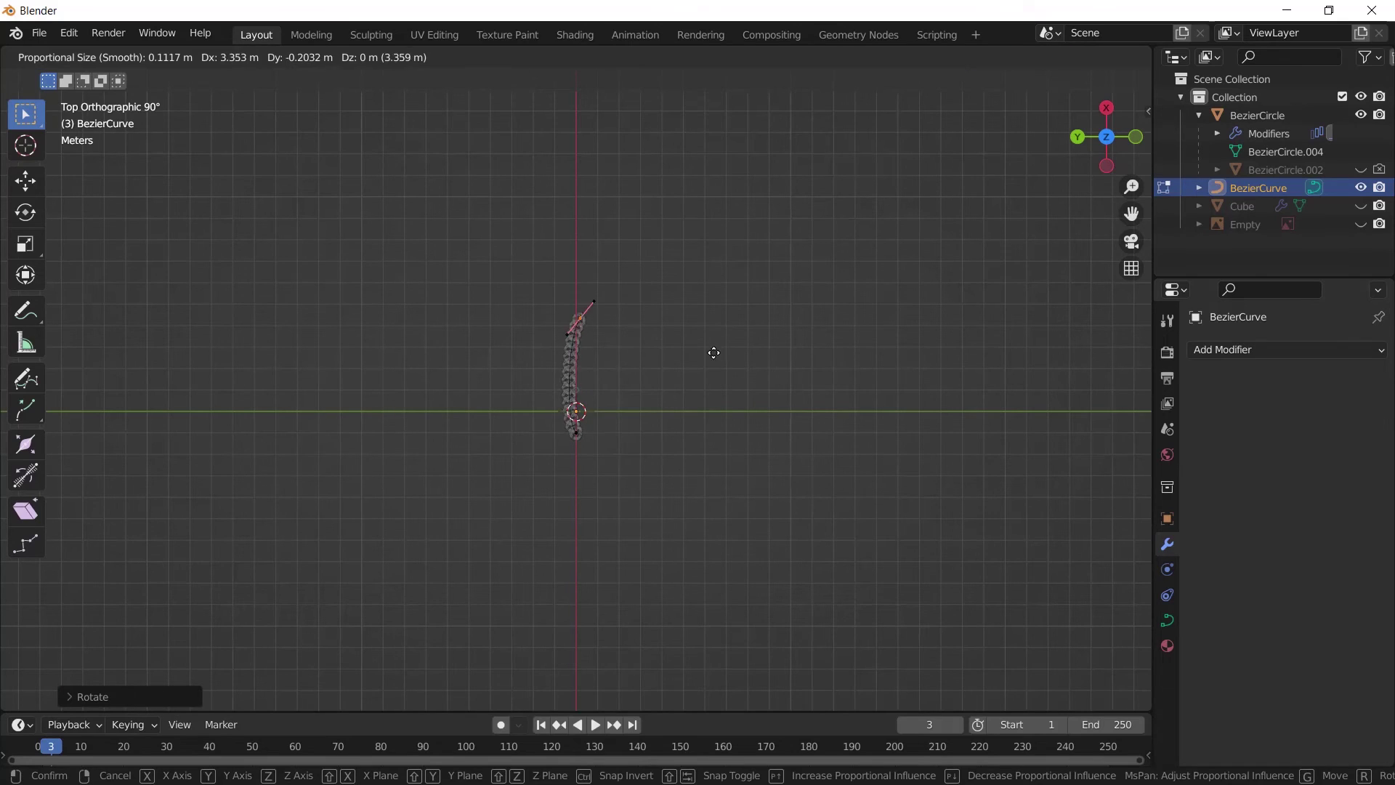
{"action": "left_click", "coordinate": [719, 342]}
Step: Move, rotate and lower the curve's bottom points to extend the other end
{"action": "left_click_drag", "start_coordinate": [563, 389], "coordinate": [616, 492]}
{"action": "key", "text": "g"}
{"action": "left_click", "coordinate": [640, 572]}
{"action": "key", "text": "r"}
{"action": "left_click", "coordinate": [653, 537]}
{"action": "key", "text": "g"}
{"action": "left_click", "coordinate": [669, 566]}
{"action": "scroll", "coordinate": [668, 470], "scroll_direction": "up", "scroll_amount": 2}
Step: Subdivide the curve and pull the new middle point sideways into a U, lengthening its handles
{"action": "left_click_drag", "start_coordinate": [478, 154], "coordinate": [746, 320]}
{"action": "right_click", "coordinate": [662, 419]}
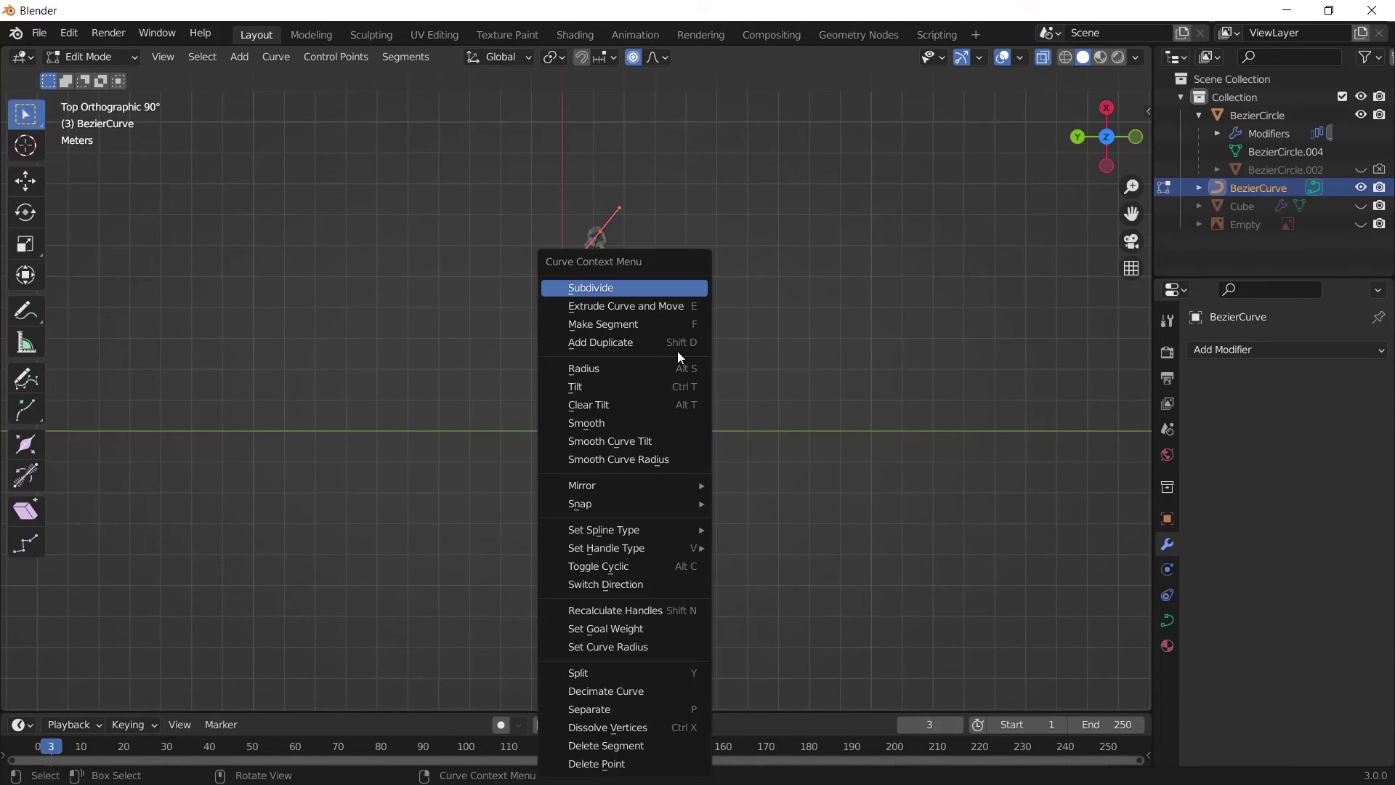
{"action": "left_click", "coordinate": [577, 287]}
{"action": "left_click_drag", "start_coordinate": [486, 386], "coordinate": [634, 441]}
{"action": "key", "text": "g"}
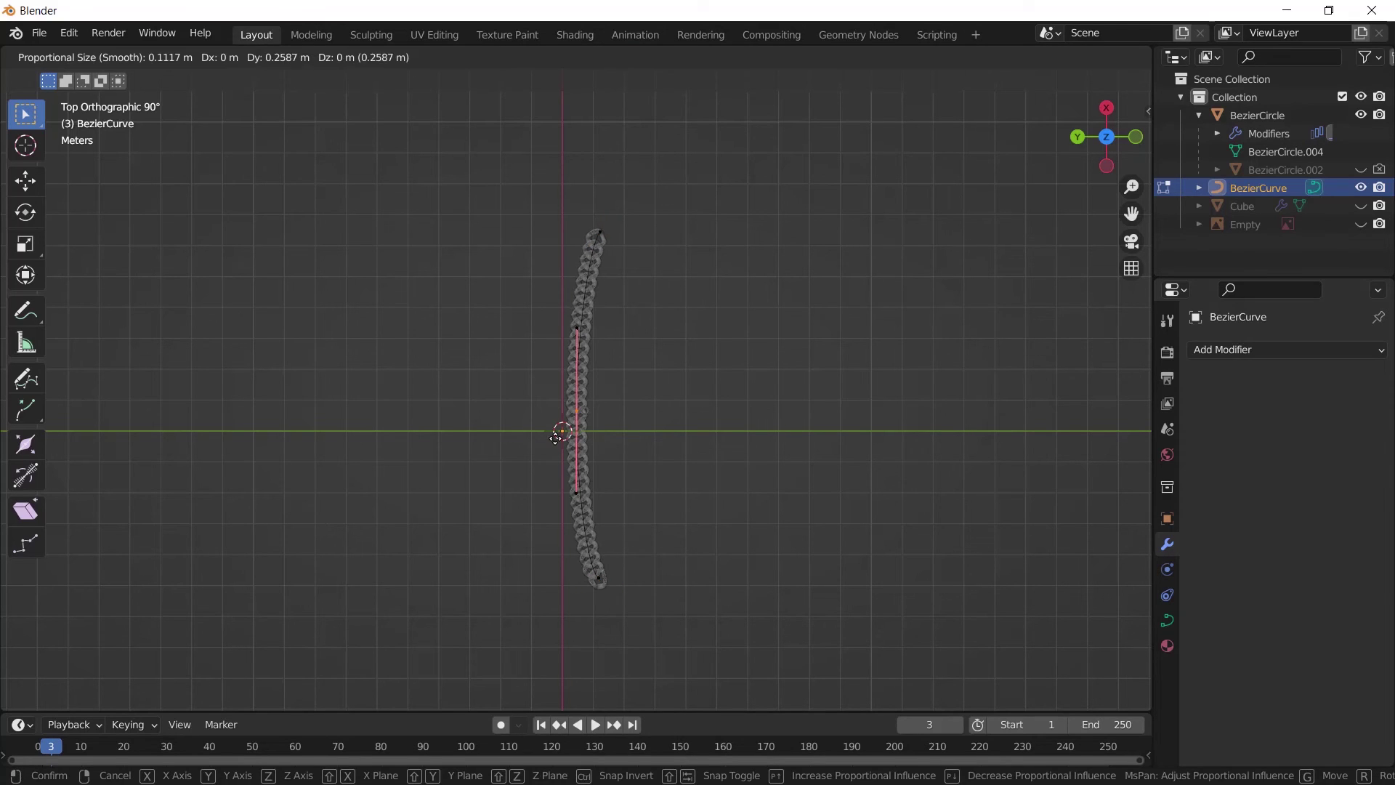
{"action": "left_click", "coordinate": [479, 440]}
{"action": "key", "text": "s"}
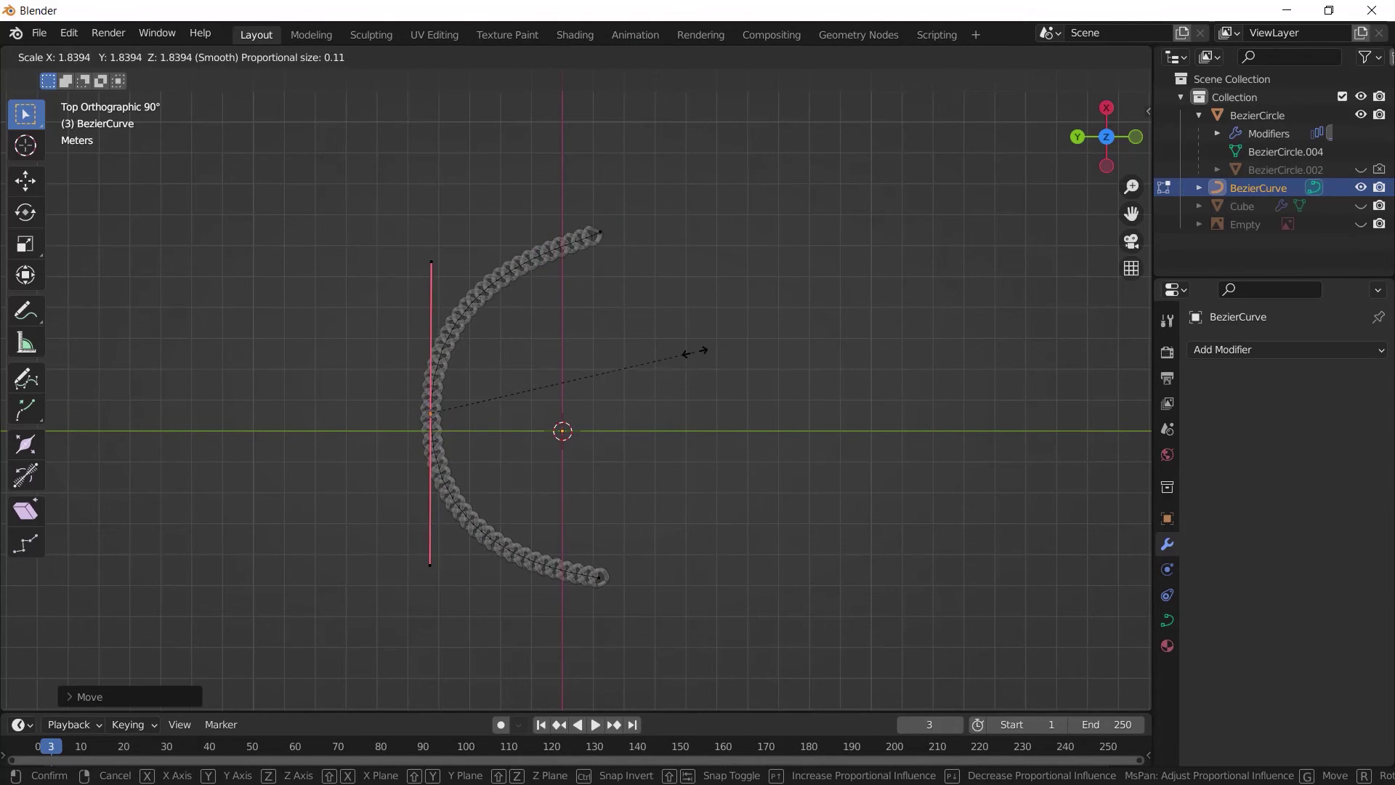
{"action": "left_click", "coordinate": [671, 347]}
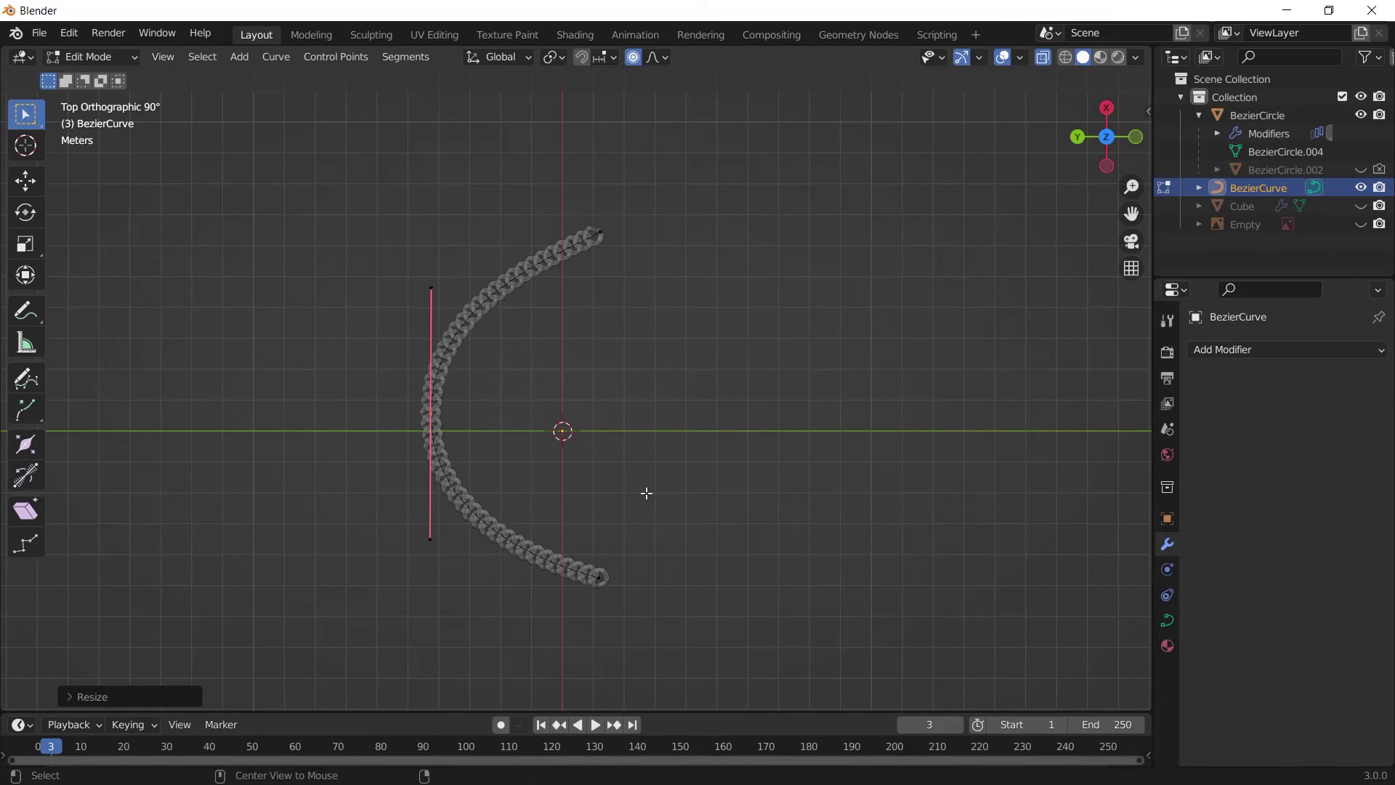
Step: Tilt the curve points so the chain links twist along its length
{"action": "middle_click_drag", "start_coordinate": [647, 491], "coordinate": [820, 394]}
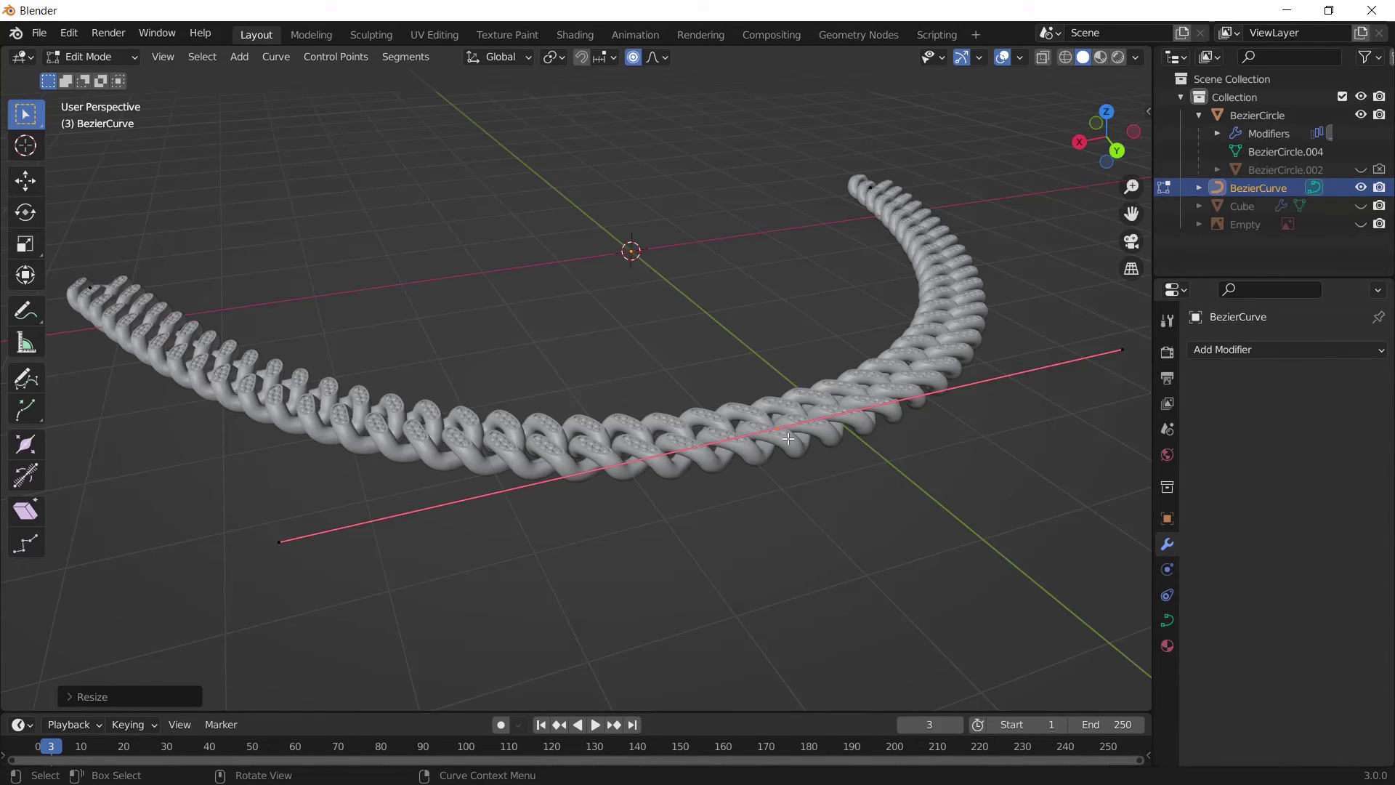
{"action": "key", "text": "ctrl+t"}
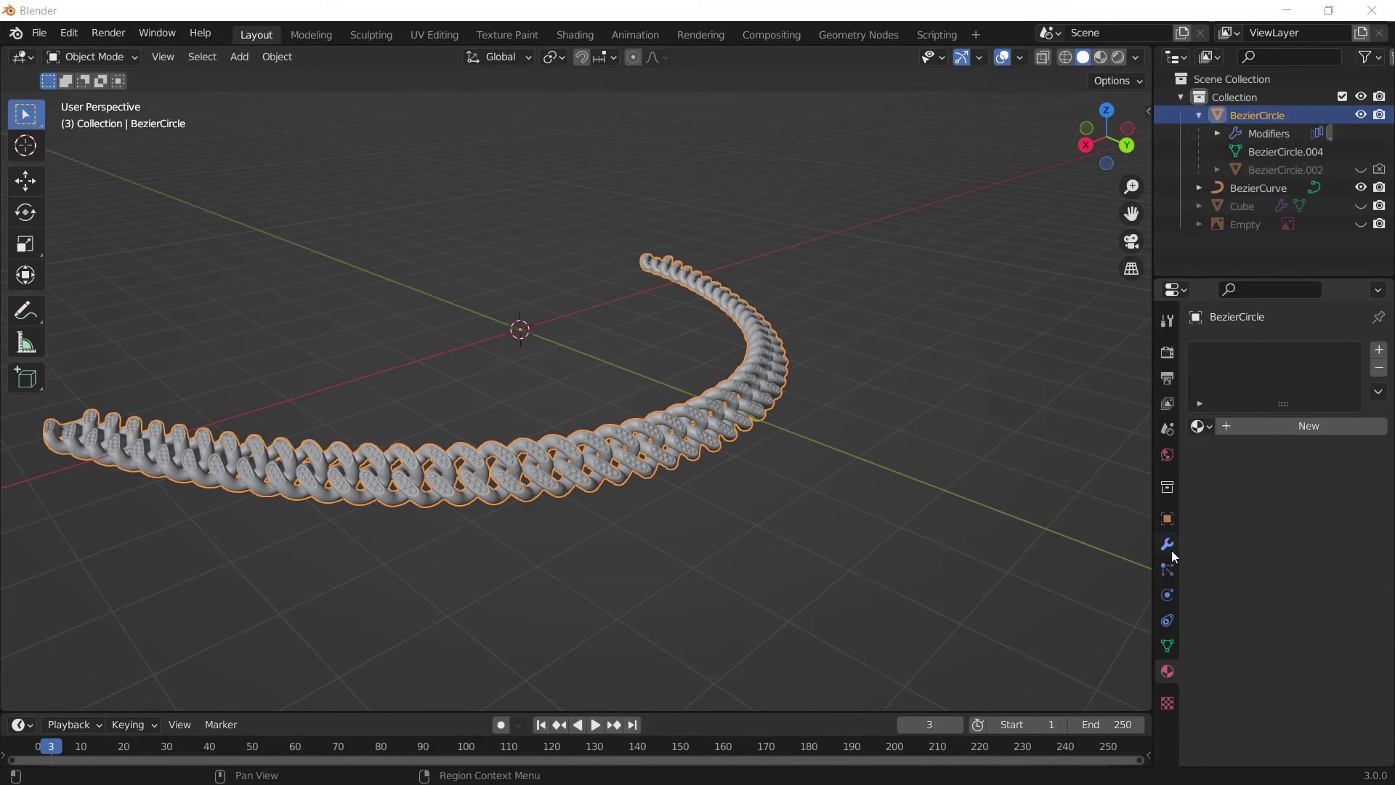
{"action": "left_click", "coordinate": [1198, 379]}
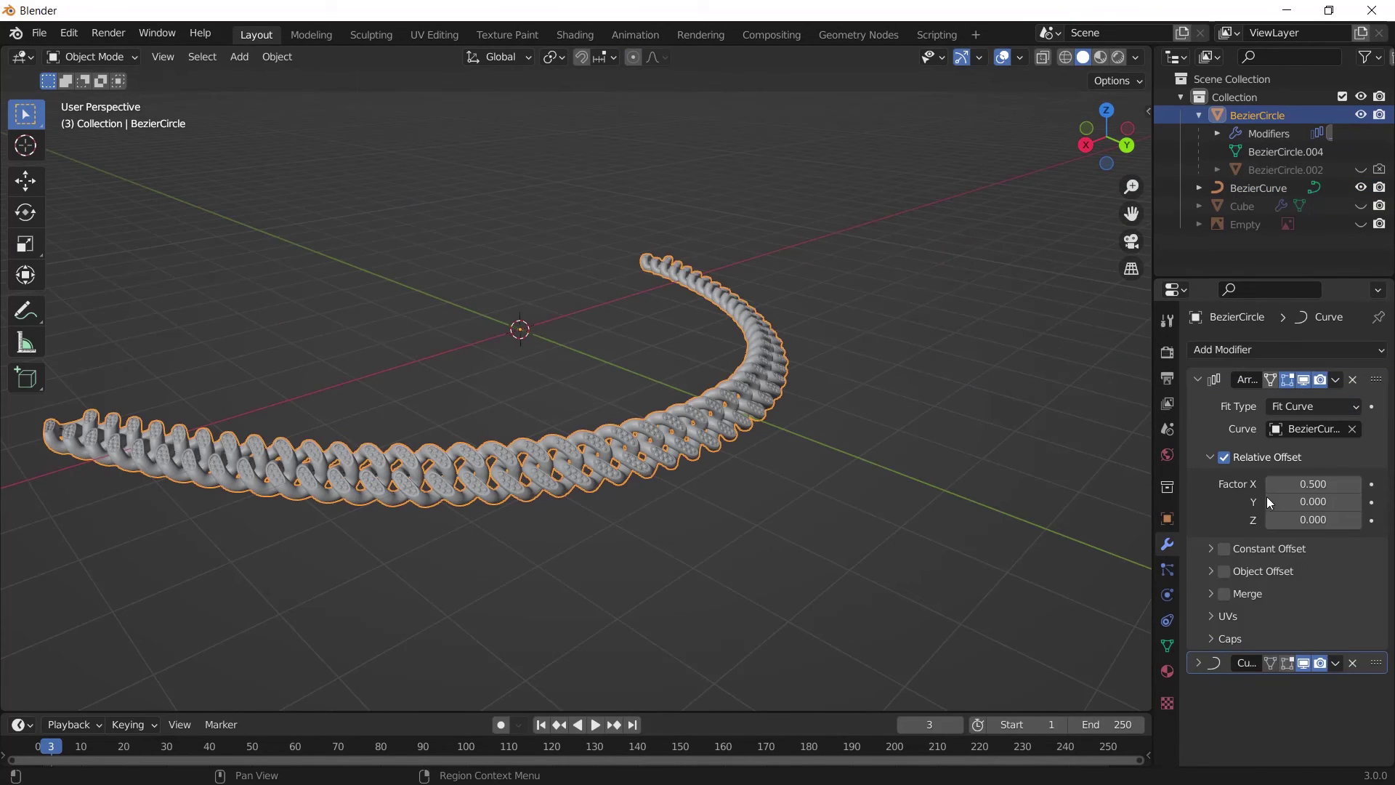
Step: Hide the Array and Curve modifiers in the viewport and frame the single link
{"action": "left_click", "coordinate": [1198, 380]}
{"action": "left_click_drag", "start_coordinate": [1304, 380], "coordinate": [1302, 403]}
{"action": "scroll", "coordinate": [500, 438], "scroll_direction": "up", "scroll_amount": 4}
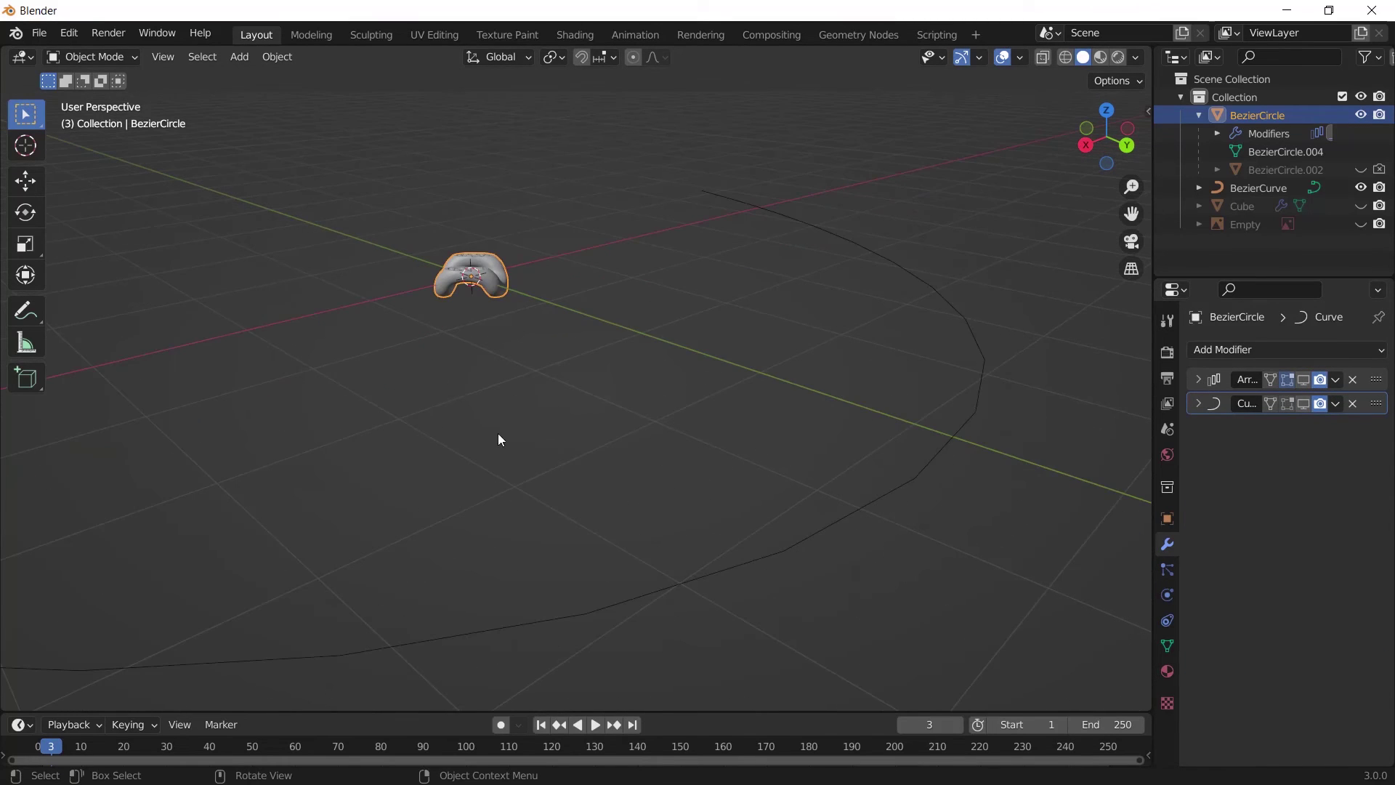
{"action": "key", "text": "KP_Decimal"}
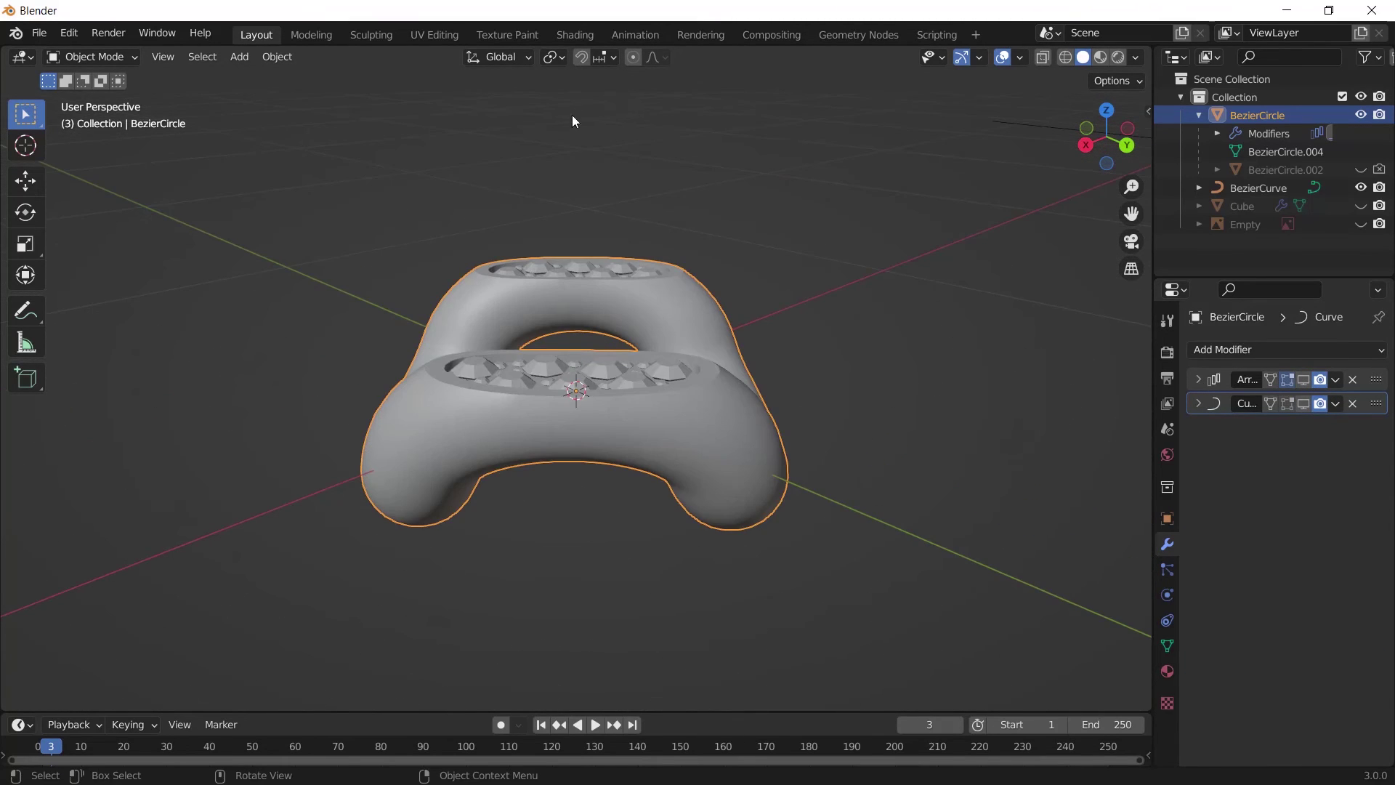
{"action": "middle_click_drag", "start_coordinate": [572, 121], "coordinate": [707, 315]}
Step: In the Shading workspace, give the link two new materials named Metal and Diamond
{"action": "left_click", "coordinate": [575, 34]}
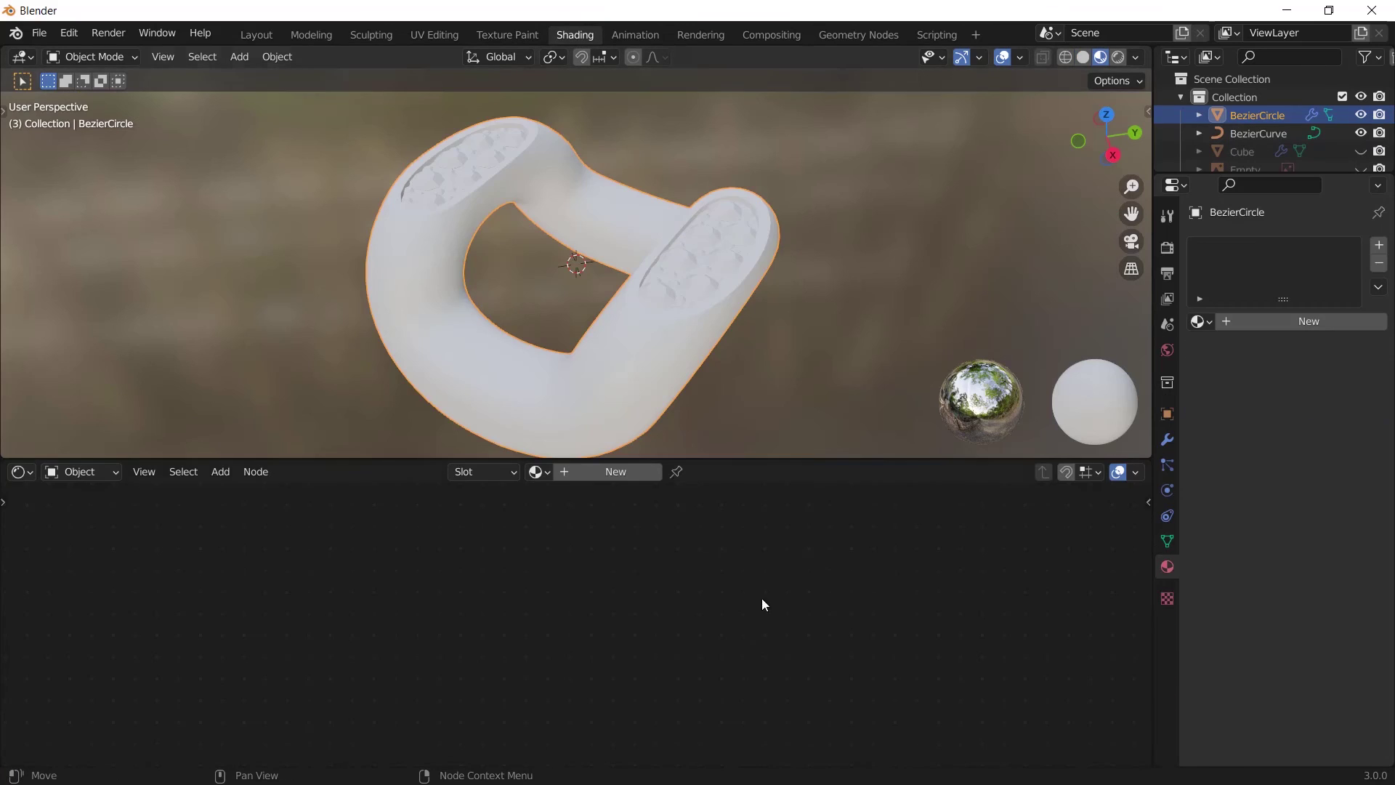
{"action": "left_click", "coordinate": [592, 472]}
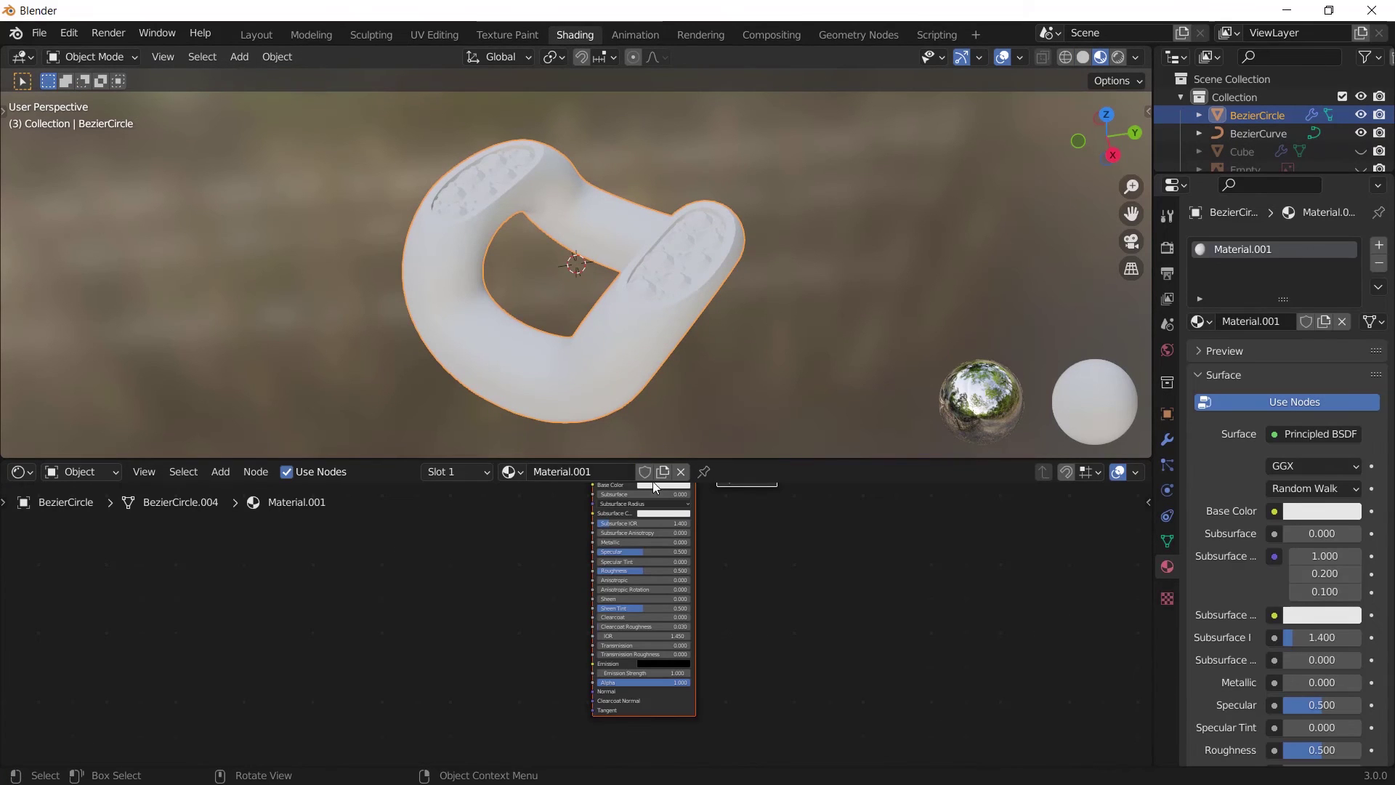
{"action": "left_click", "coordinate": [1378, 247]}
{"action": "left_click", "coordinate": [1232, 359]}
{"action": "double_click", "coordinate": [1263, 252]}
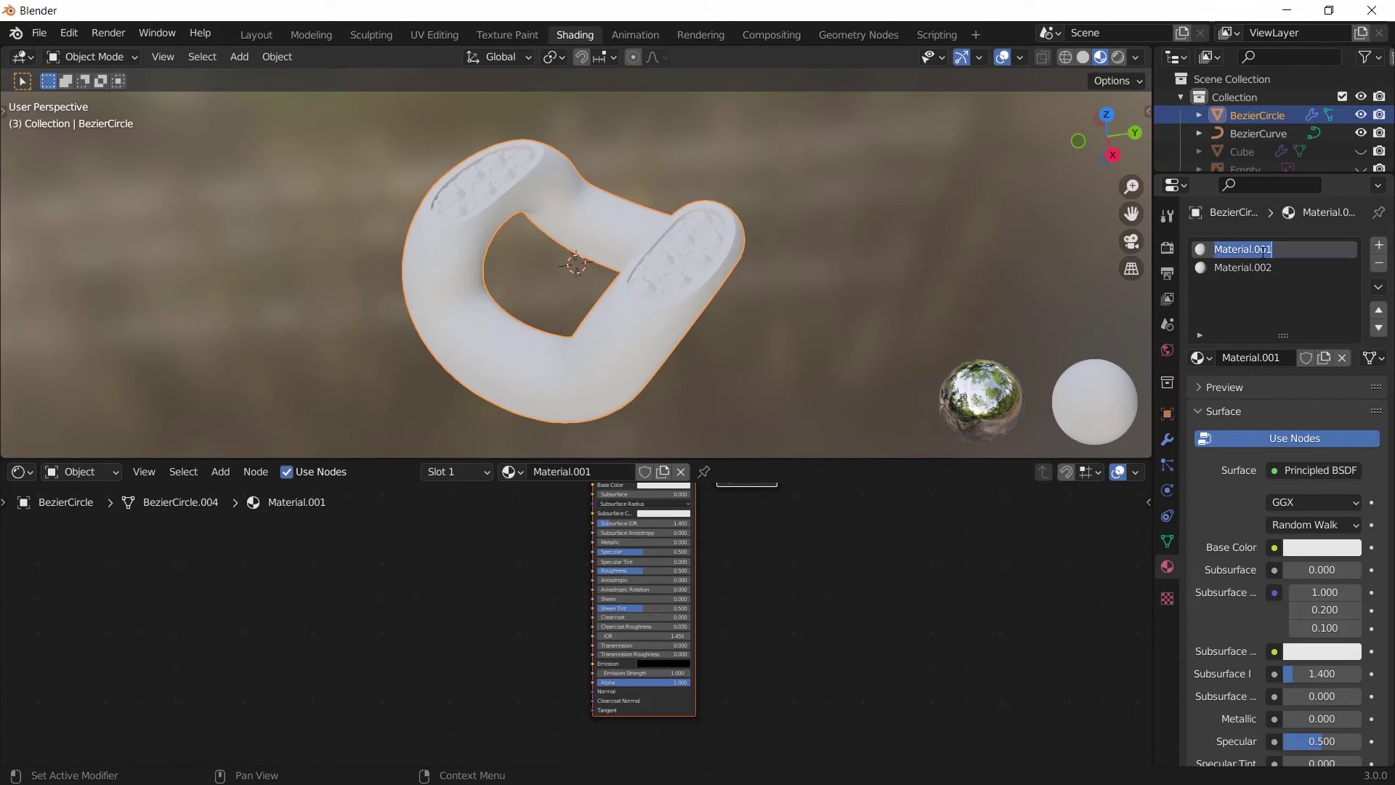
{"action": "type", "text": "Met"}
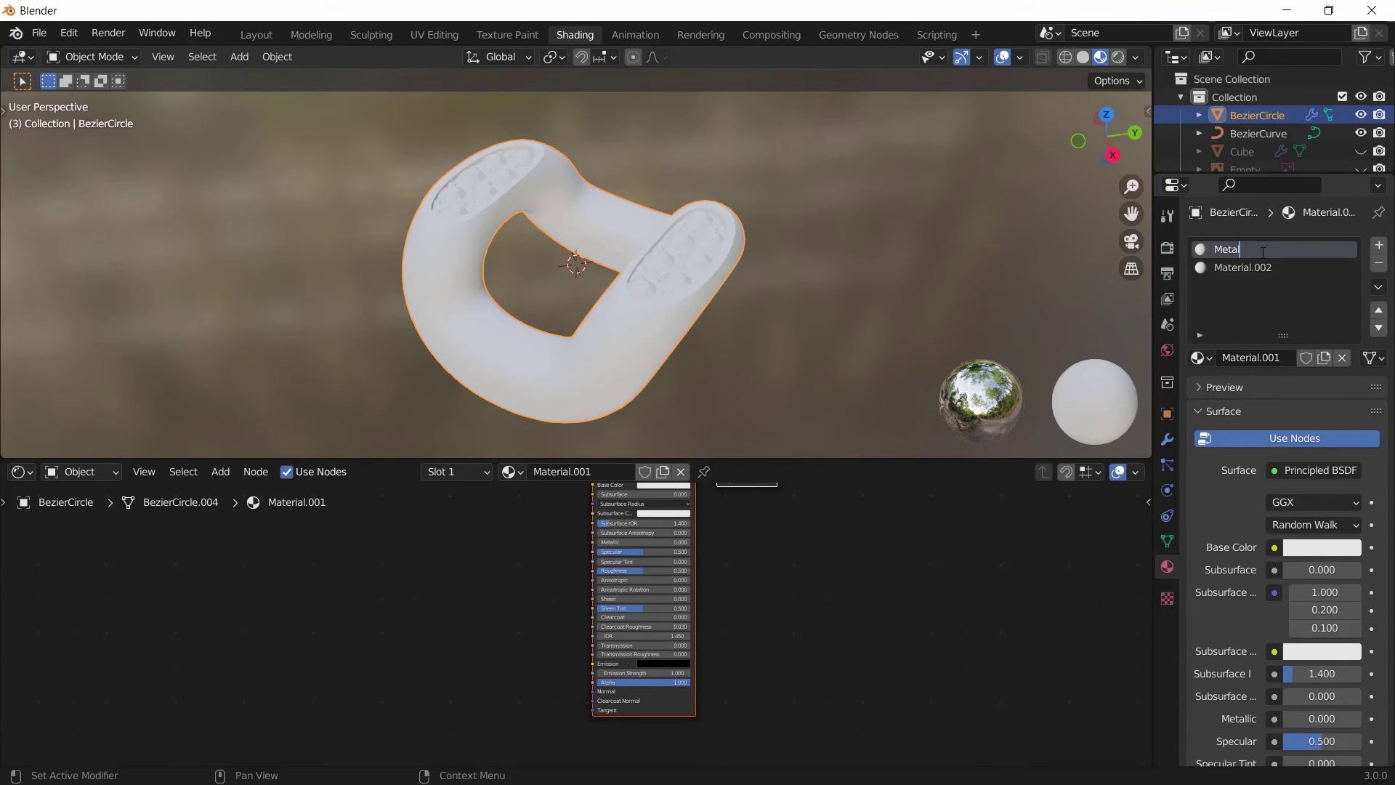
{"action": "type", "text": "al"}
{"action": "key", "text": "Return"}
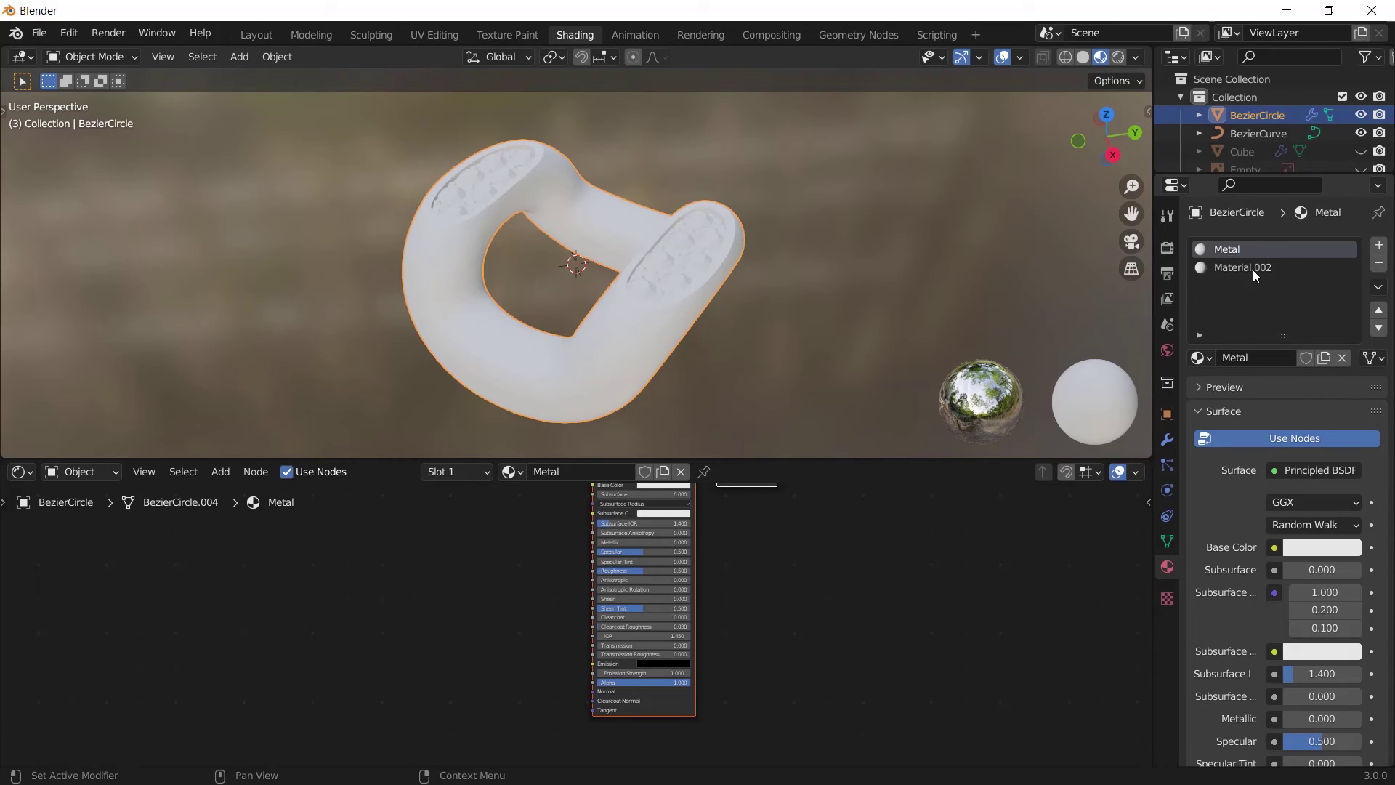
{"action": "double_click", "coordinate": [1253, 269]}
{"action": "type", "text": "Diamond"}
{"action": "key", "text": "Return"}
Step: Give the Metal material Roughness 0.25 and Metallic 1.0
{"action": "left_click", "coordinate": [1239, 249]}
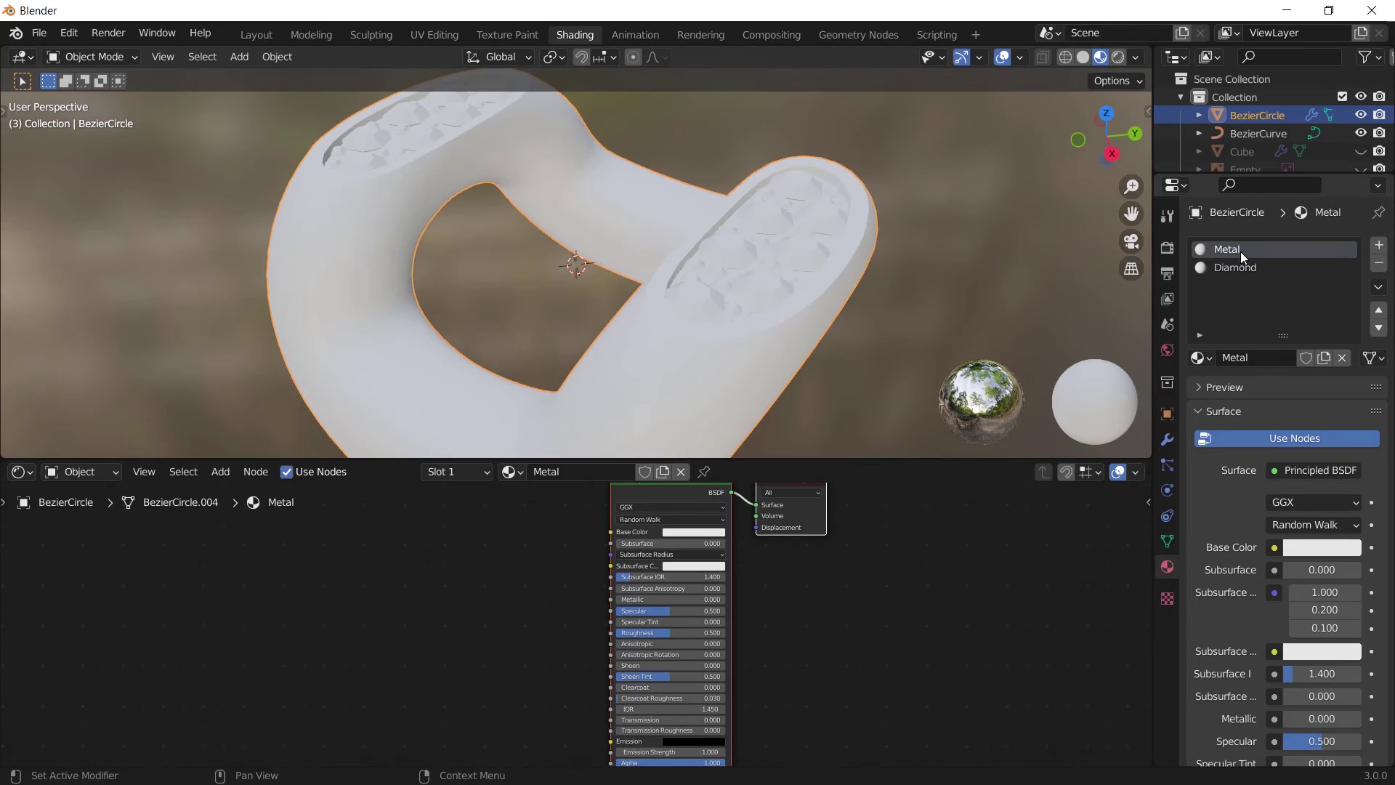
{"action": "scroll", "coordinate": [674, 586], "scroll_direction": "up", "scroll_amount": 3}
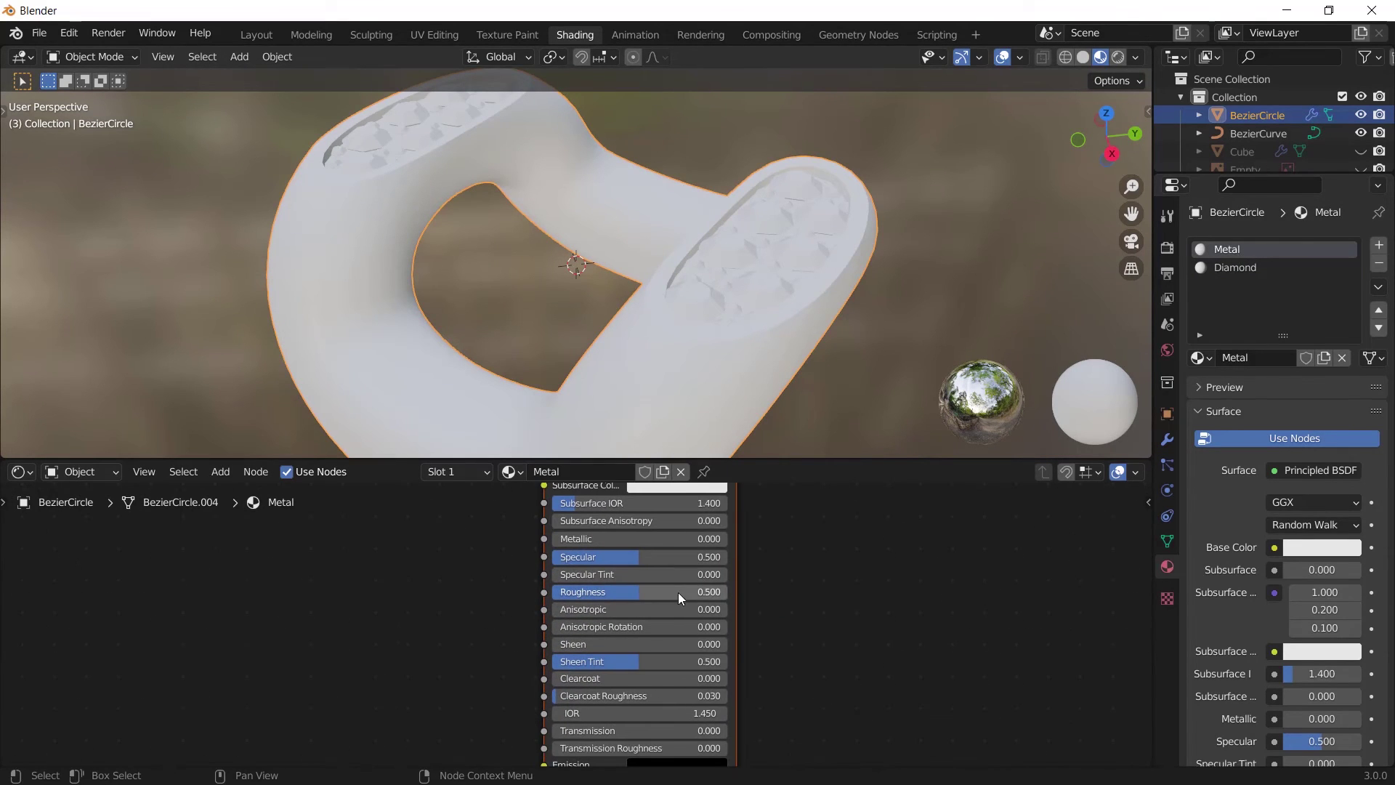
{"action": "double_click", "coordinate": [651, 593]}
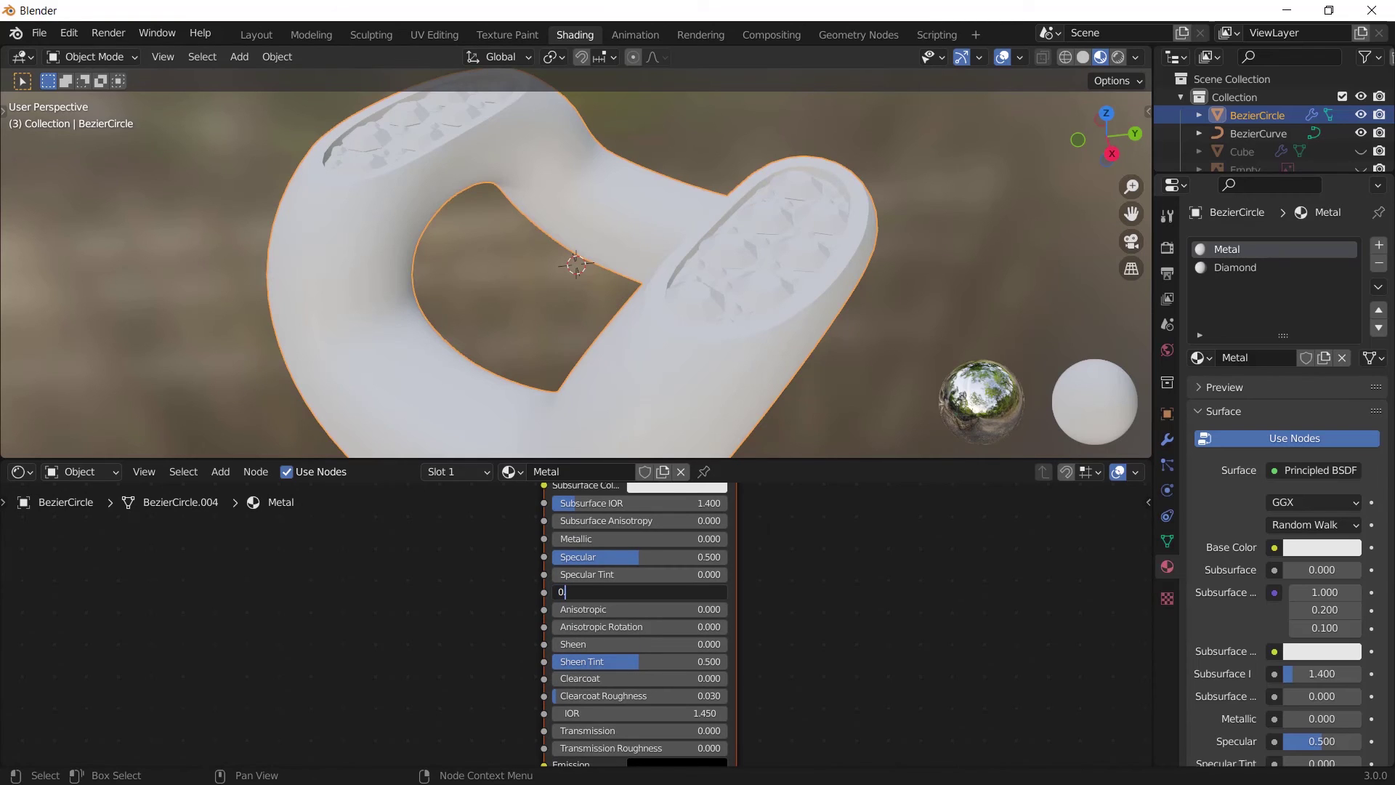
{"action": "key", "text": "Return"}
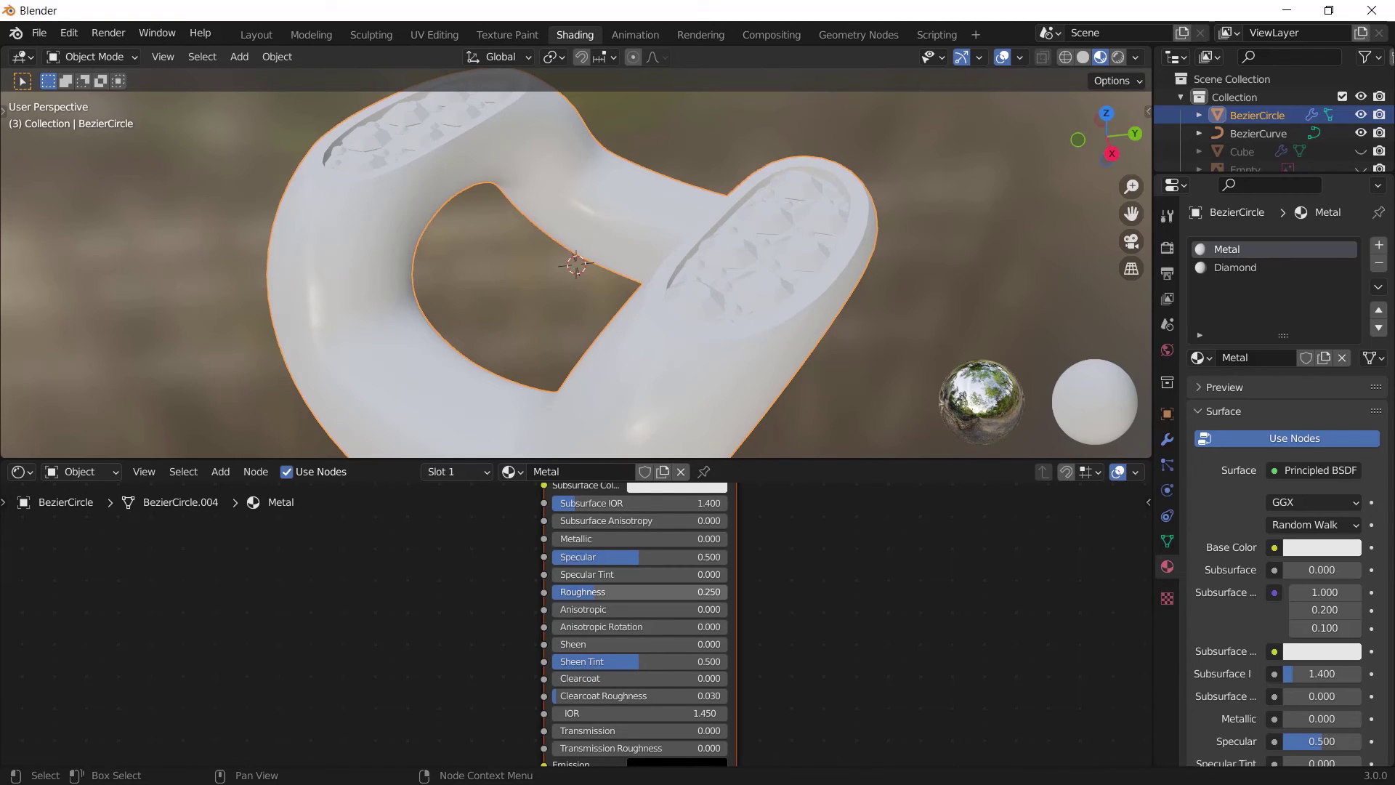
{"action": "left_click_drag", "start_coordinate": [565, 542], "coordinate": [726, 542]}
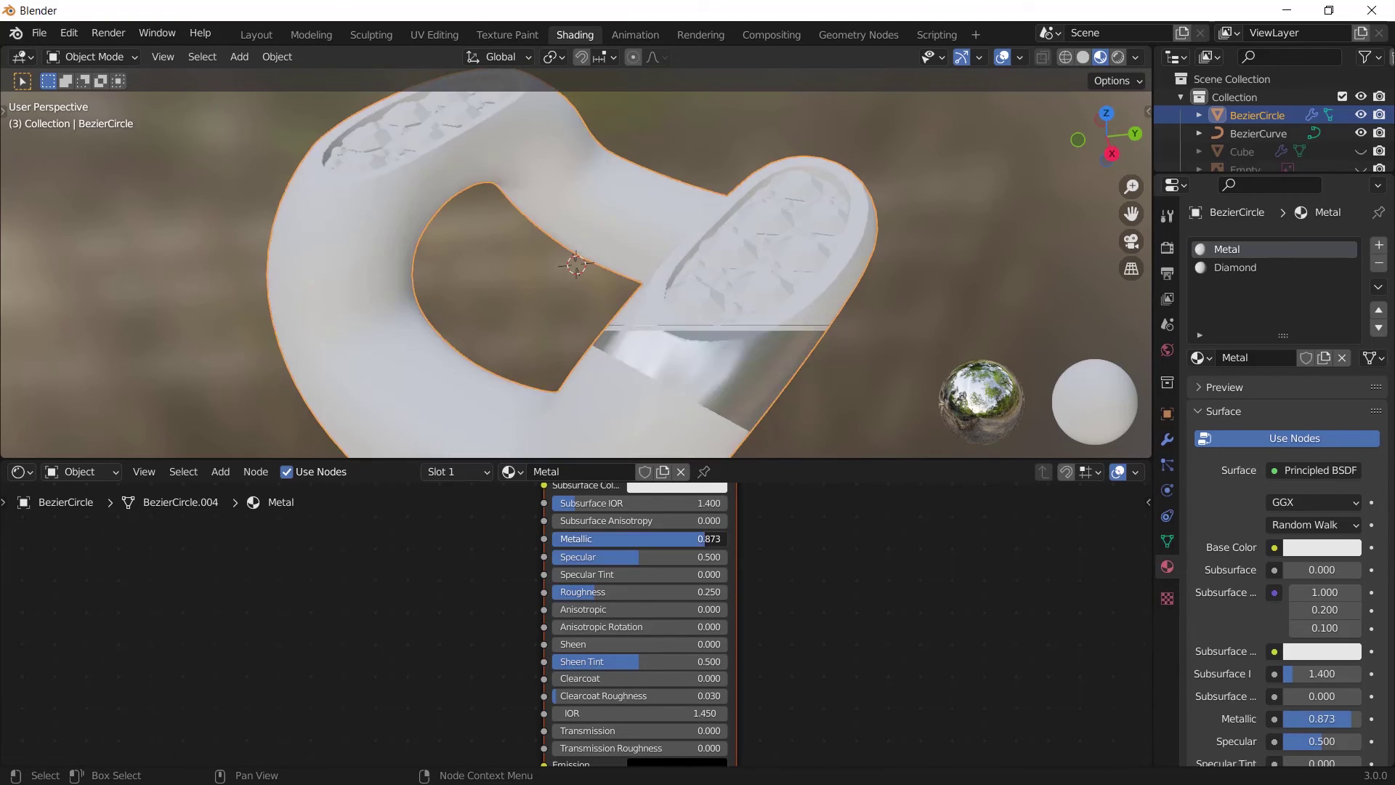
Step: Enter Edit Mode on the link and clear the mesh selection
{"action": "middle_click_drag", "start_coordinate": [851, 245], "coordinate": [1013, 242]}
{"action": "scroll", "coordinate": [1010, 242], "scroll_direction": "down", "scroll_amount": 3}
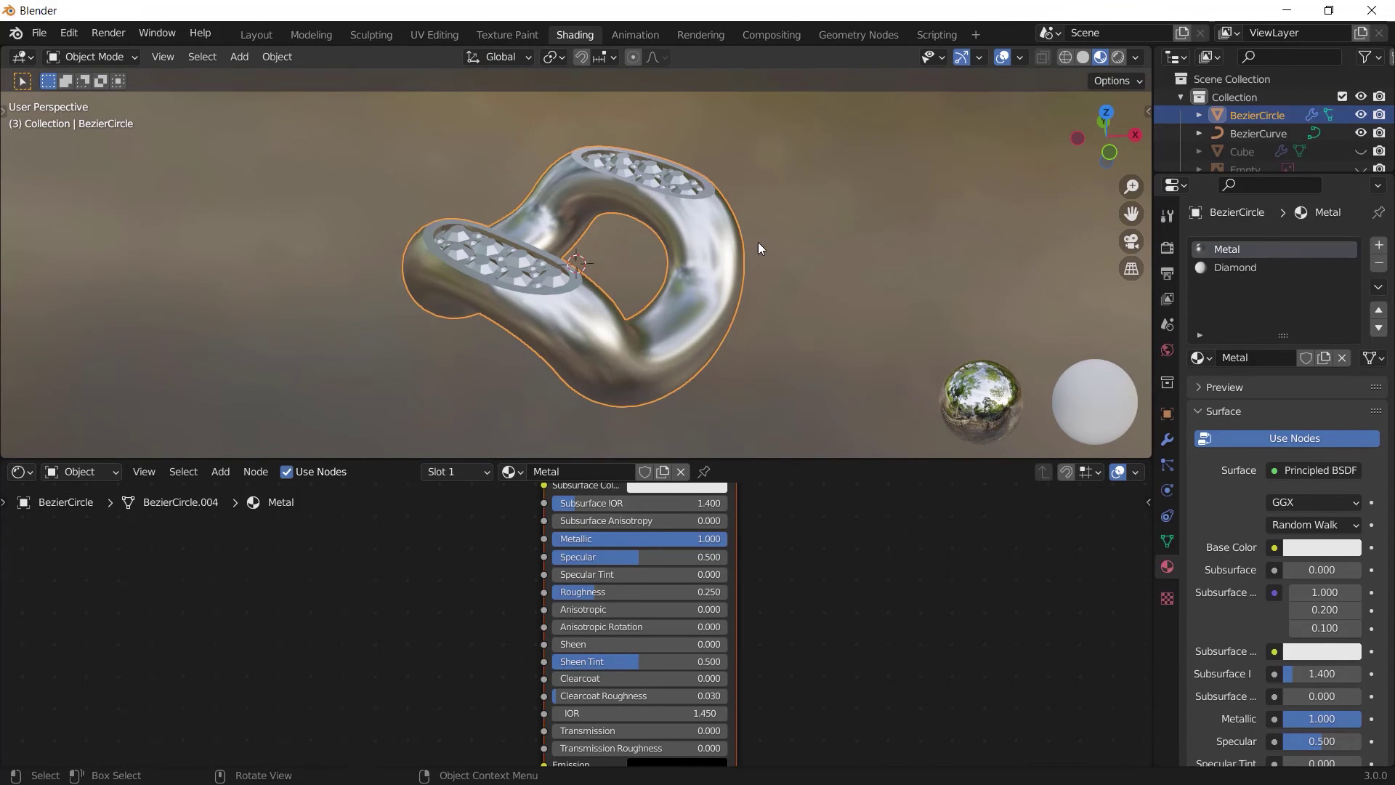
{"action": "key", "text": "Tab"}
{"action": "key", "text": "a"}
{"action": "key", "text": "alt+a"}
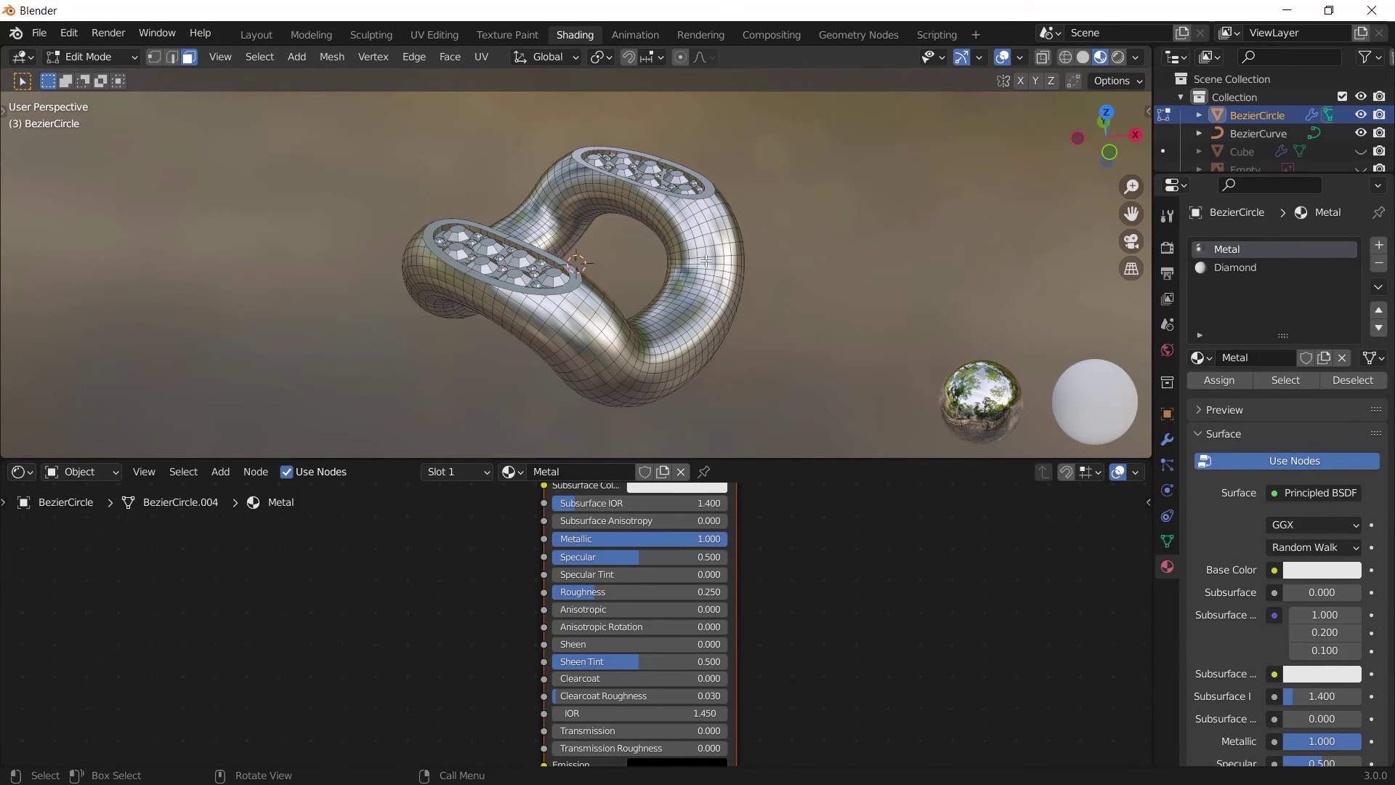
Step: Select the gems by inverting the link-body selection and assign them the Diamond material
{"action": "key", "text": "l"}
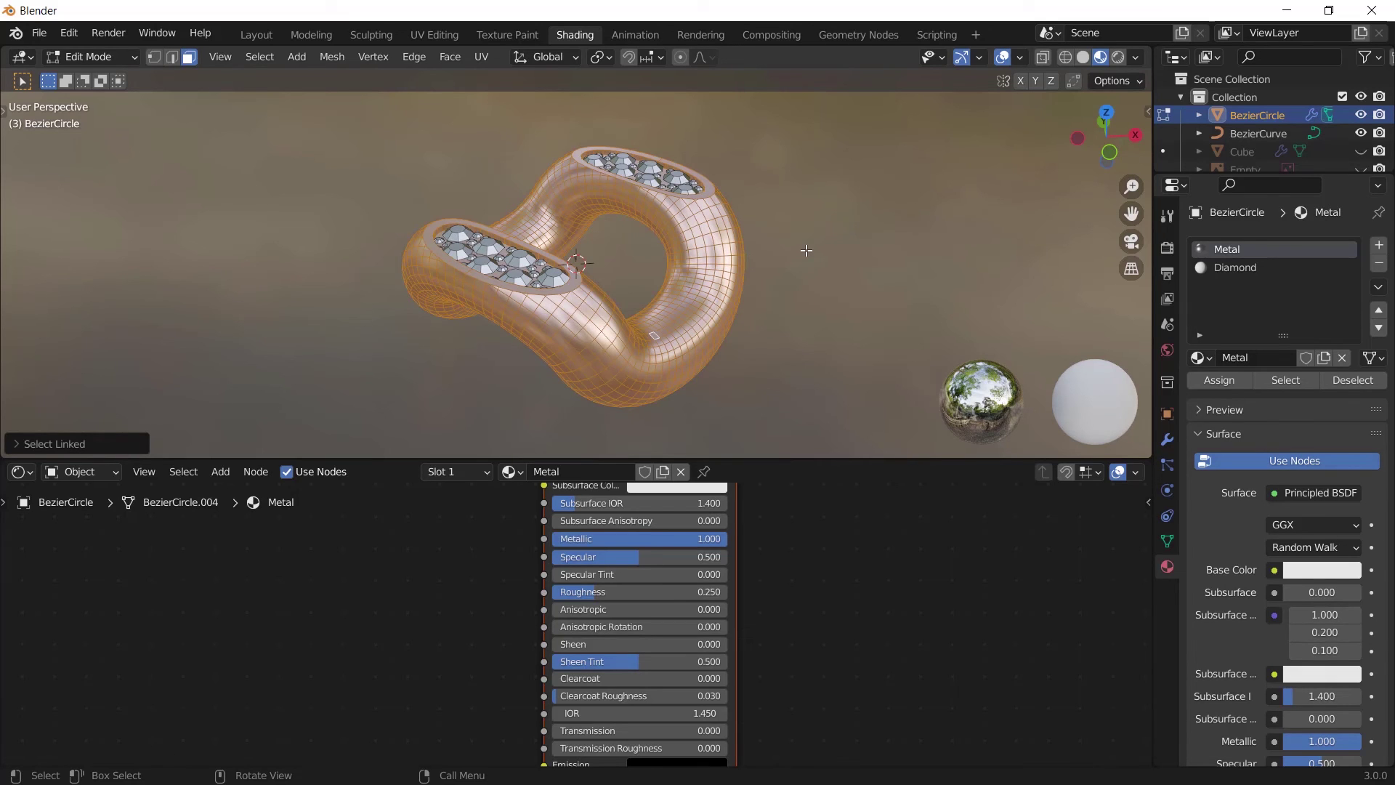
{"action": "key", "text": "ctrl+i"}
{"action": "scroll", "coordinate": [731, 258], "scroll_direction": "down", "scroll_amount": 2}
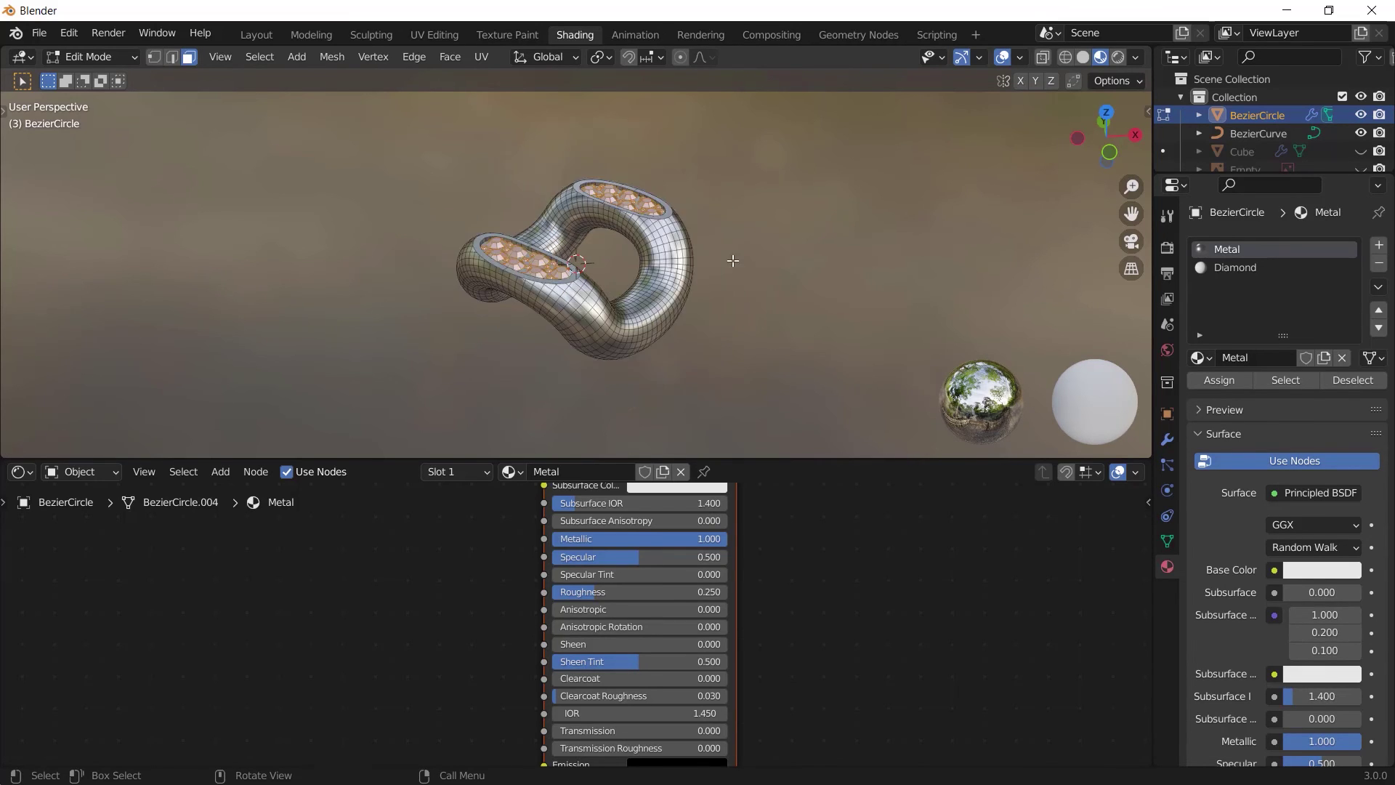
{"action": "middle_click_drag", "start_coordinate": [731, 259], "coordinate": [744, 273]}
{"action": "key", "text": "g"}
{"action": "key", "text": "z"}
{"action": "right_click", "coordinate": [716, 264]}
{"action": "scroll", "coordinate": [835, 285], "scroll_direction": "up", "scroll_amount": 2}
{"action": "middle_click_drag", "start_coordinate": [719, 186], "coordinate": [713, 206], "text": "shift"}
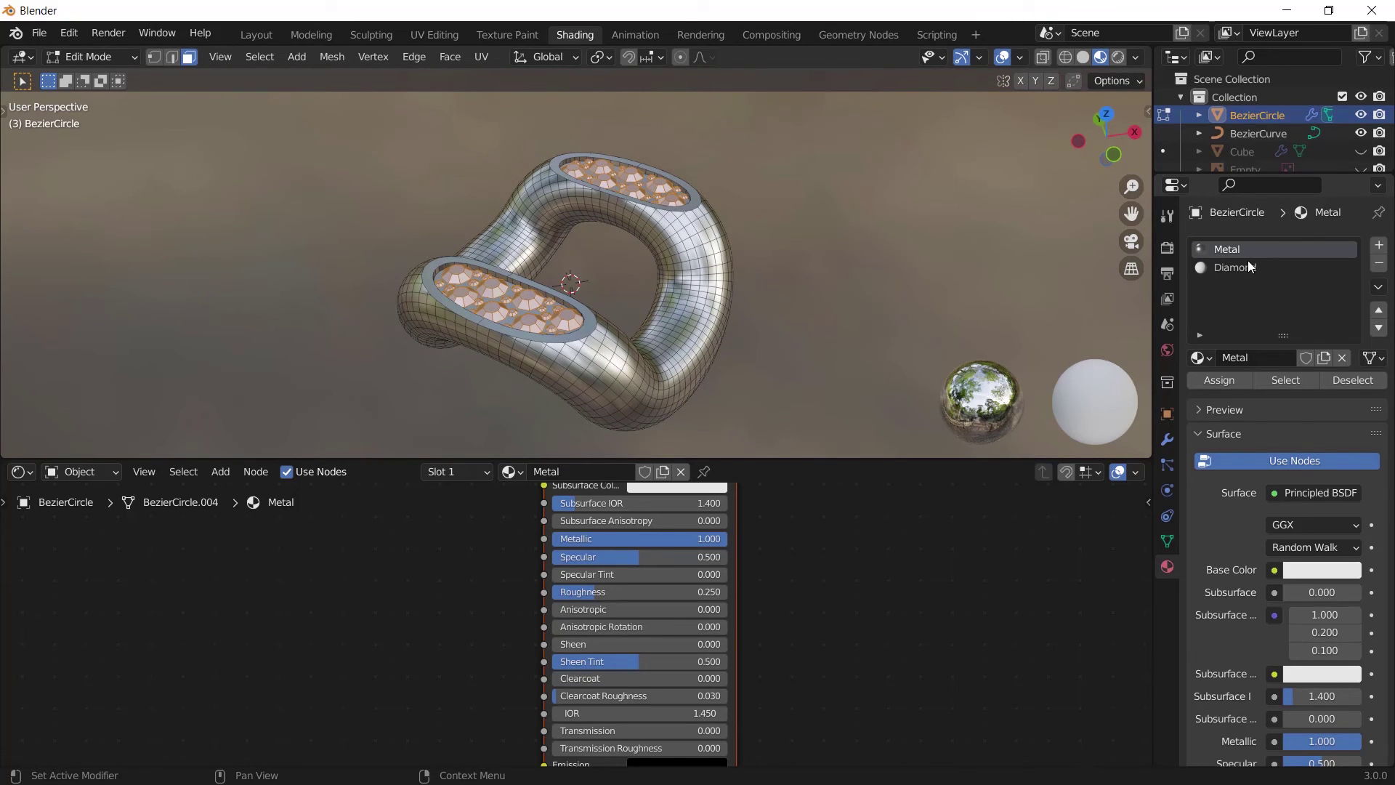
{"action": "left_click", "coordinate": [1232, 272]}
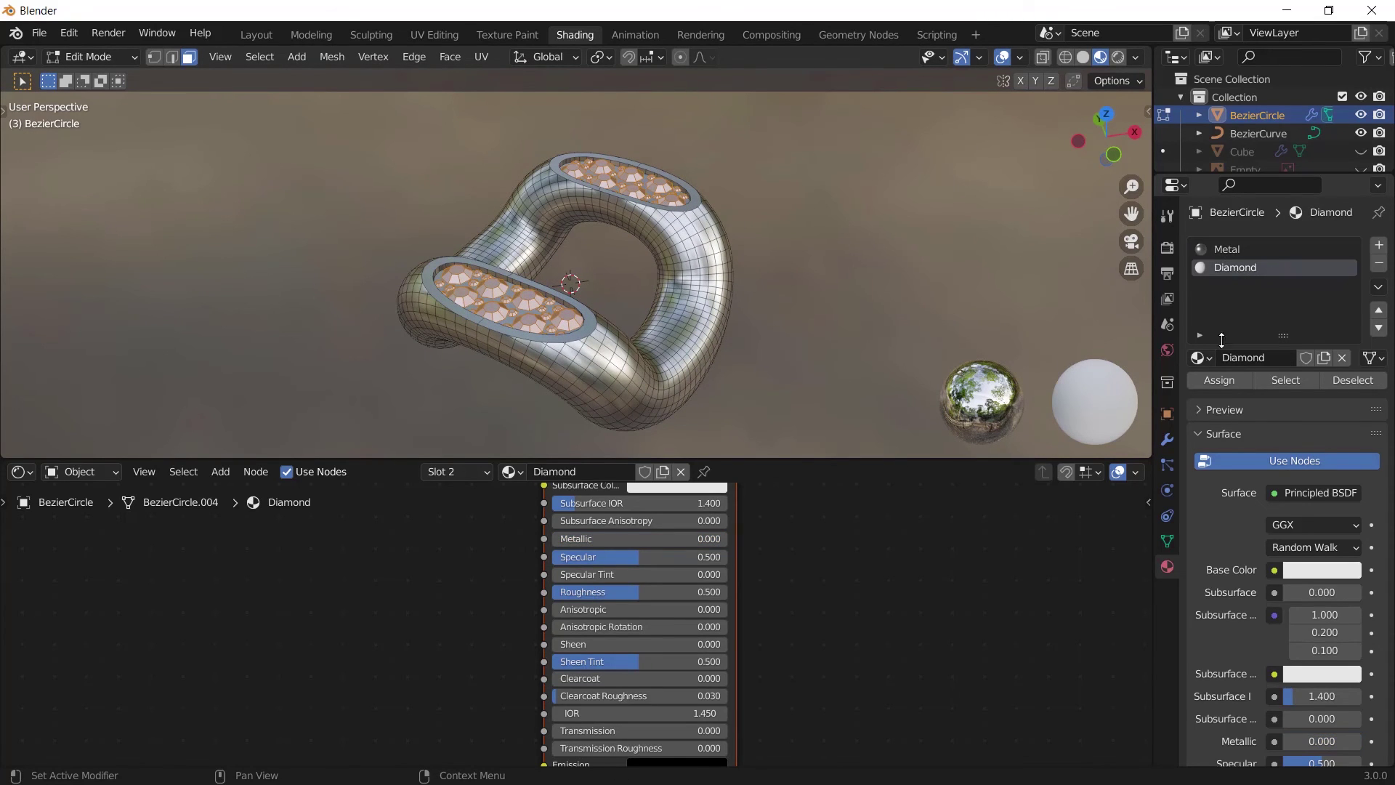
{"action": "left_click", "coordinate": [1218, 382]}
{"action": "key", "text": "Tab"}
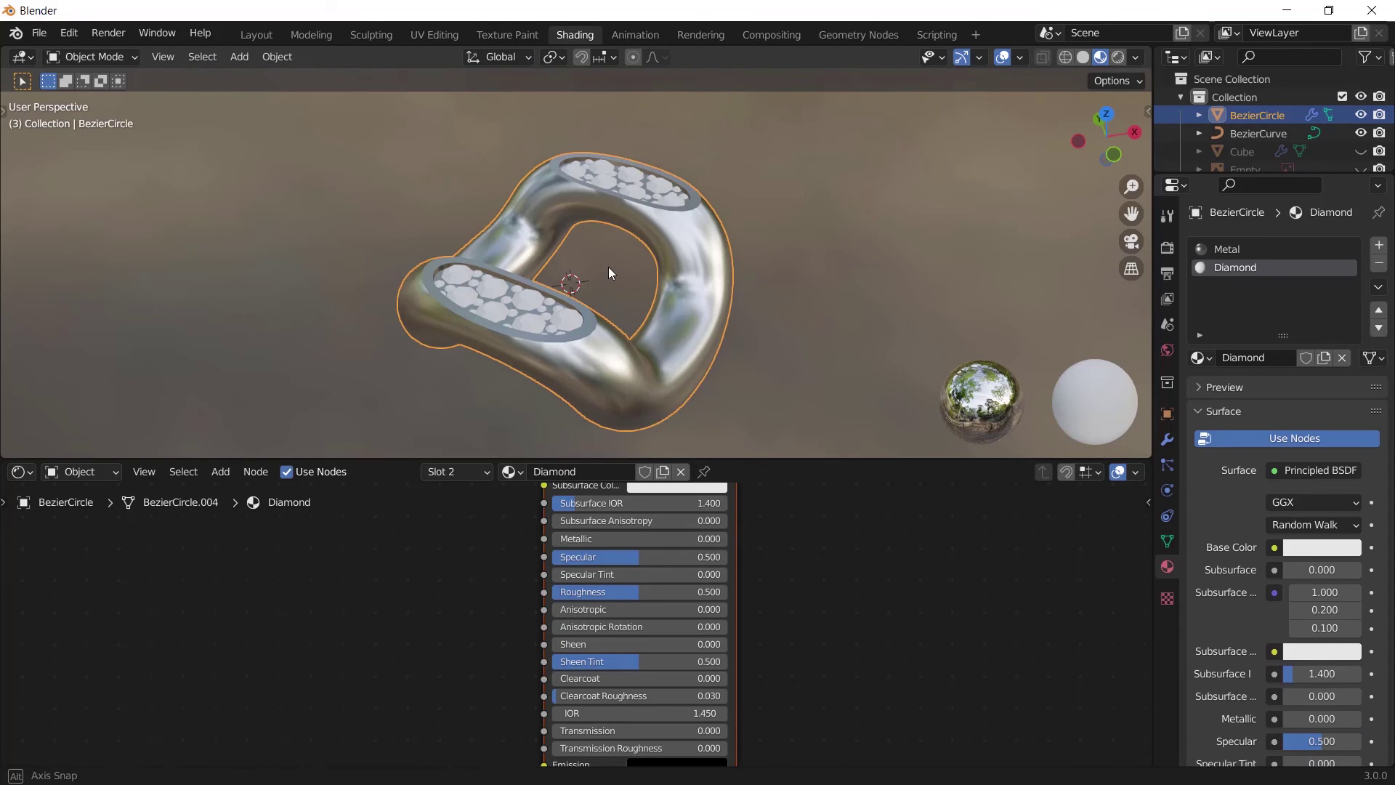
Step: Set the Diamond material's Transmission to 1 and Roughness to 0
{"action": "middle_click_drag", "start_coordinate": [608, 268], "coordinate": [790, 346]}
{"action": "scroll", "coordinate": [670, 642], "scroll_direction": "up", "scroll_amount": 5}
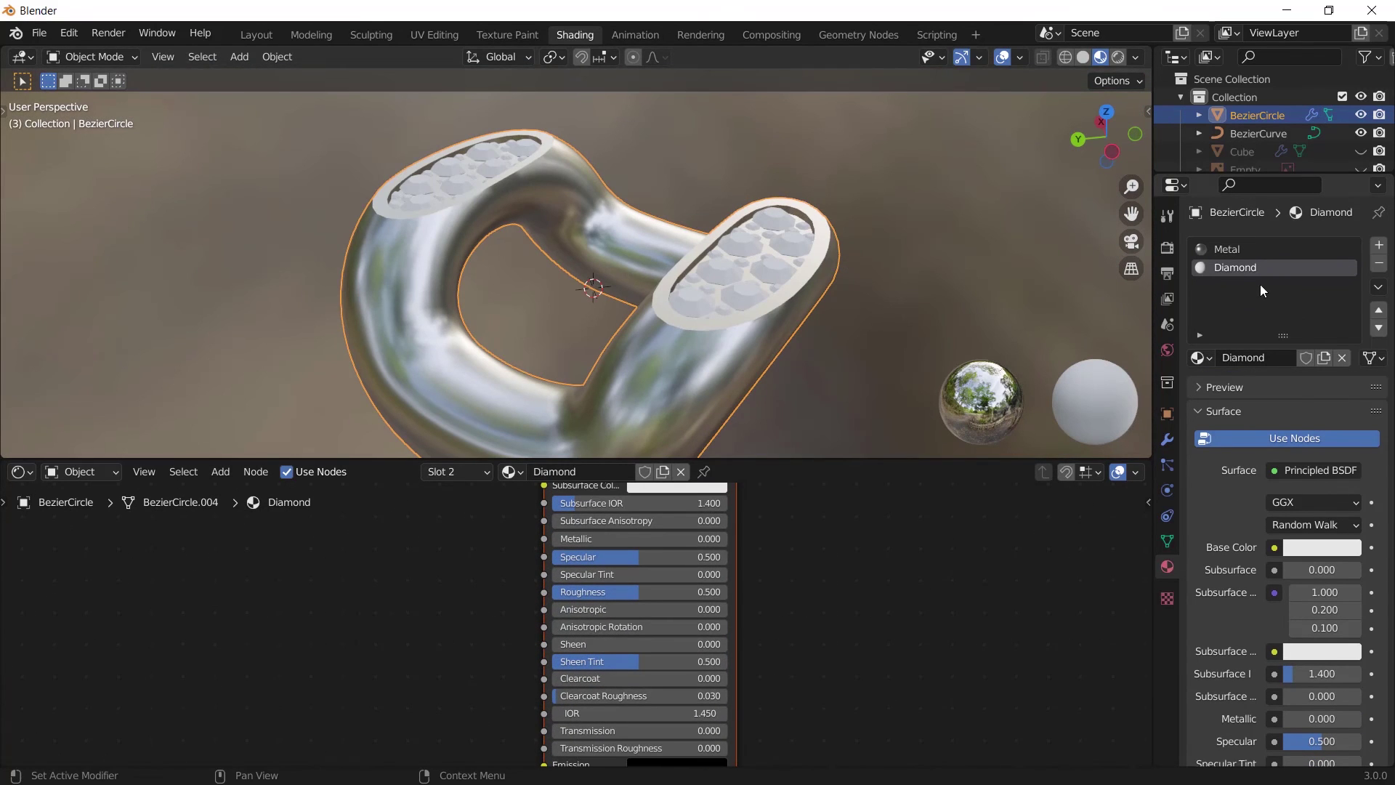
{"action": "middle_click_drag", "start_coordinate": [673, 589], "coordinate": [654, 605]}
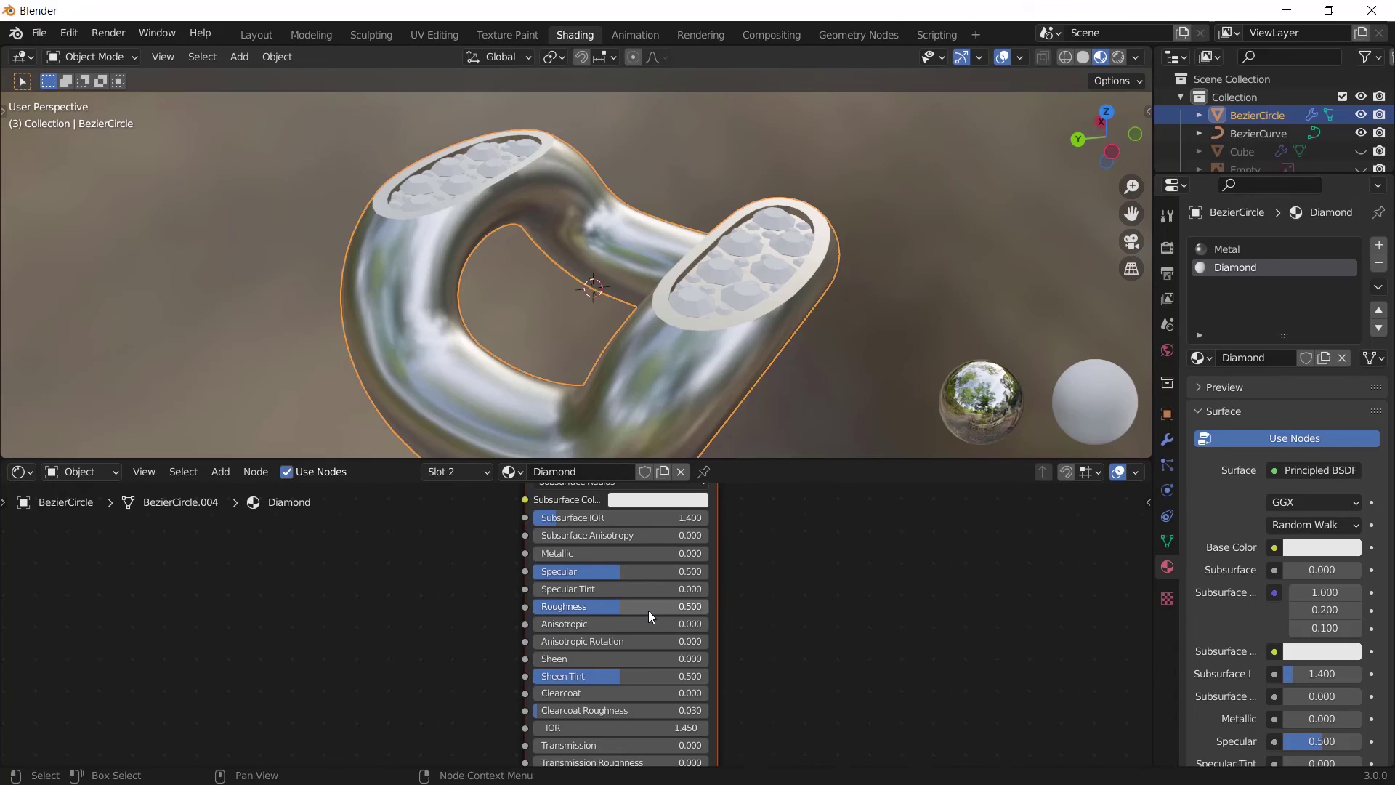
{"action": "middle_click_drag", "start_coordinate": [725, 686], "coordinate": [732, 587]}
{"action": "left_click_drag", "start_coordinate": [551, 648], "coordinate": [698, 648]}
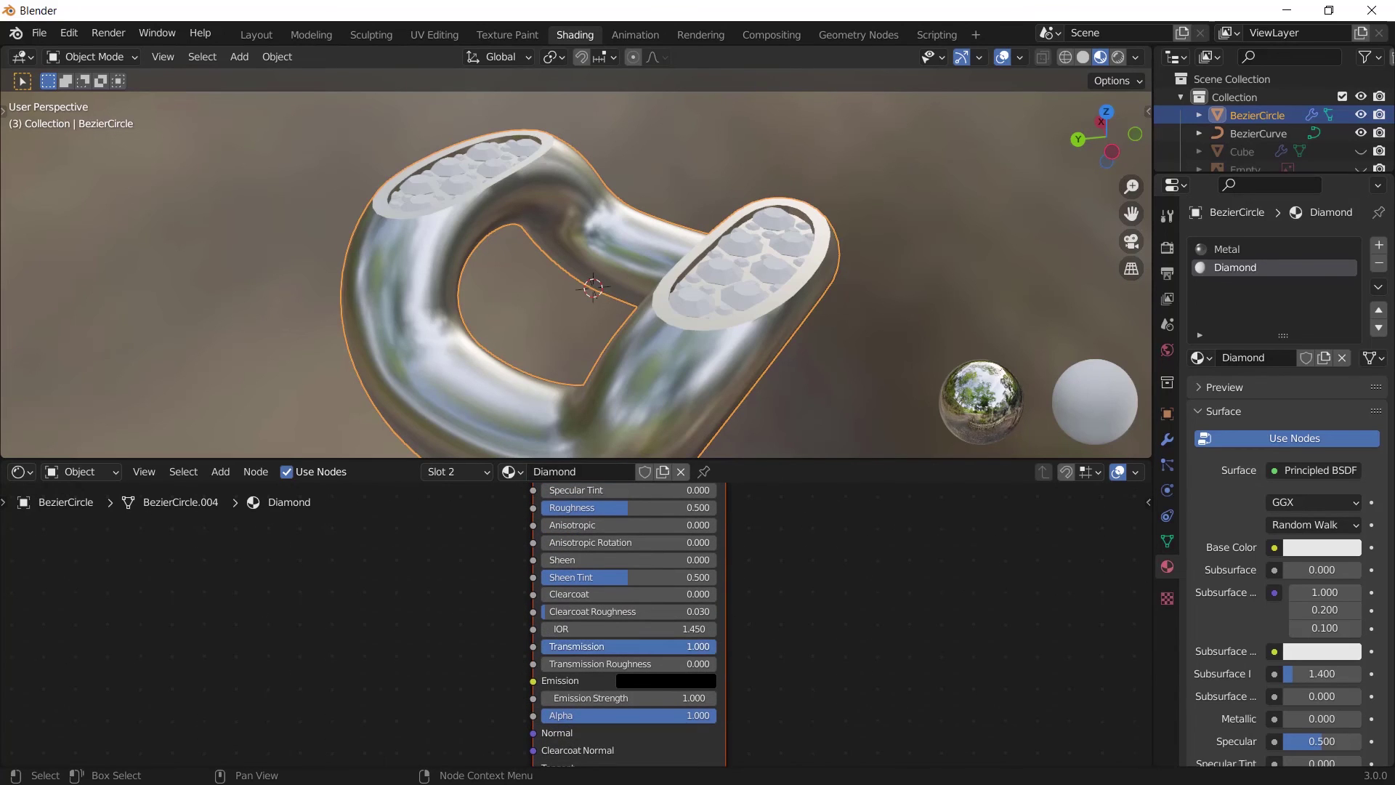
{"action": "middle_click_drag", "start_coordinate": [639, 546], "coordinate": [623, 602]}
{"action": "left_click_drag", "start_coordinate": [624, 564], "coordinate": [538, 563]}
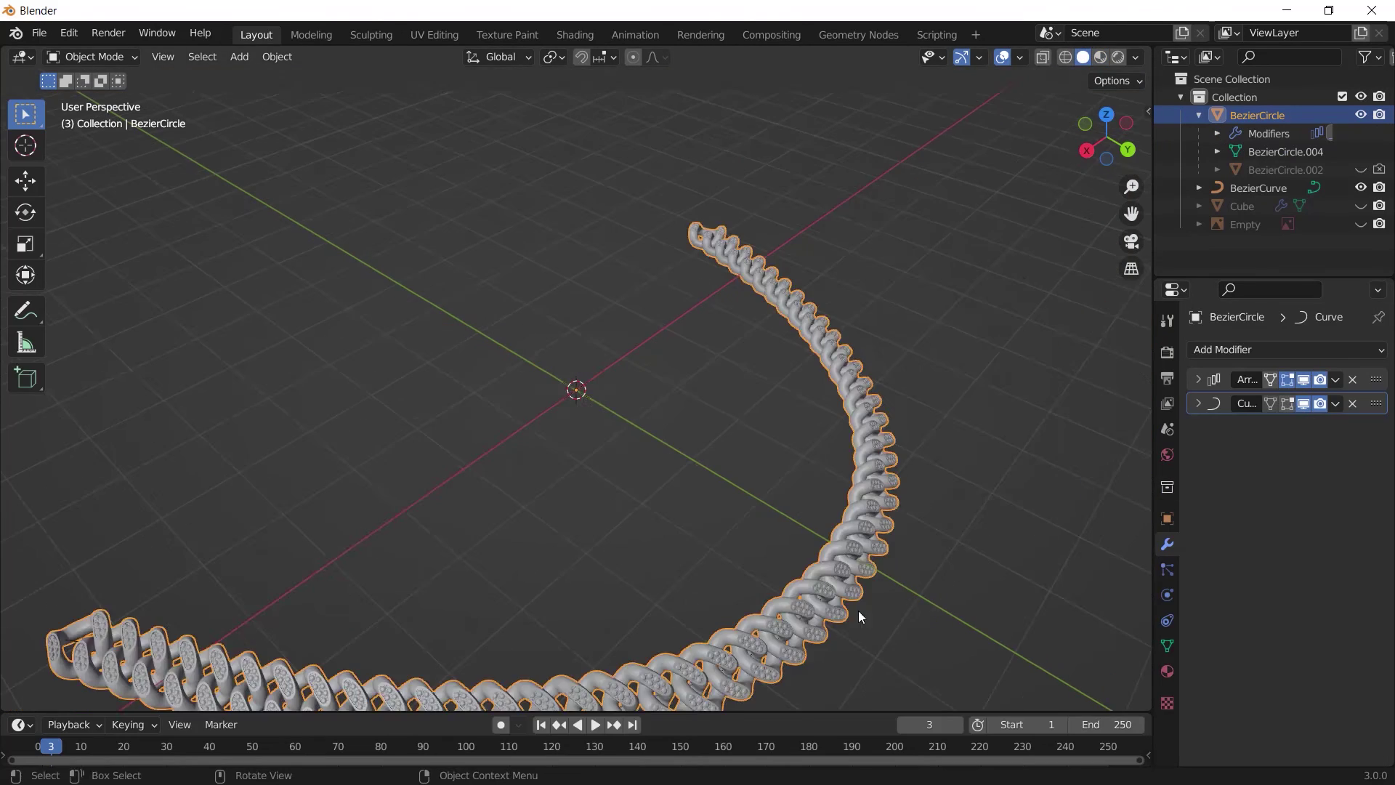
Step: Set the render engine to Cycles with GPU Compute as the device
{"action": "left_click", "coordinate": [1167, 351]}
{"action": "left_click", "coordinate": [1308, 350]}
{"action": "left_click", "coordinate": [1308, 406]}
{"action": "left_click", "coordinate": [1308, 394]}
{"action": "left_click", "coordinate": [1306, 437]}
{"action": "left_click", "coordinate": [1117, 57]}
Step: Add a camera to the scene and look through it
{"action": "middle_click_drag", "start_coordinate": [835, 464], "coordinate": [867, 498]}
{"action": "scroll", "coordinate": [1053, 627], "scroll_direction": "up", "scroll_amount": 2}
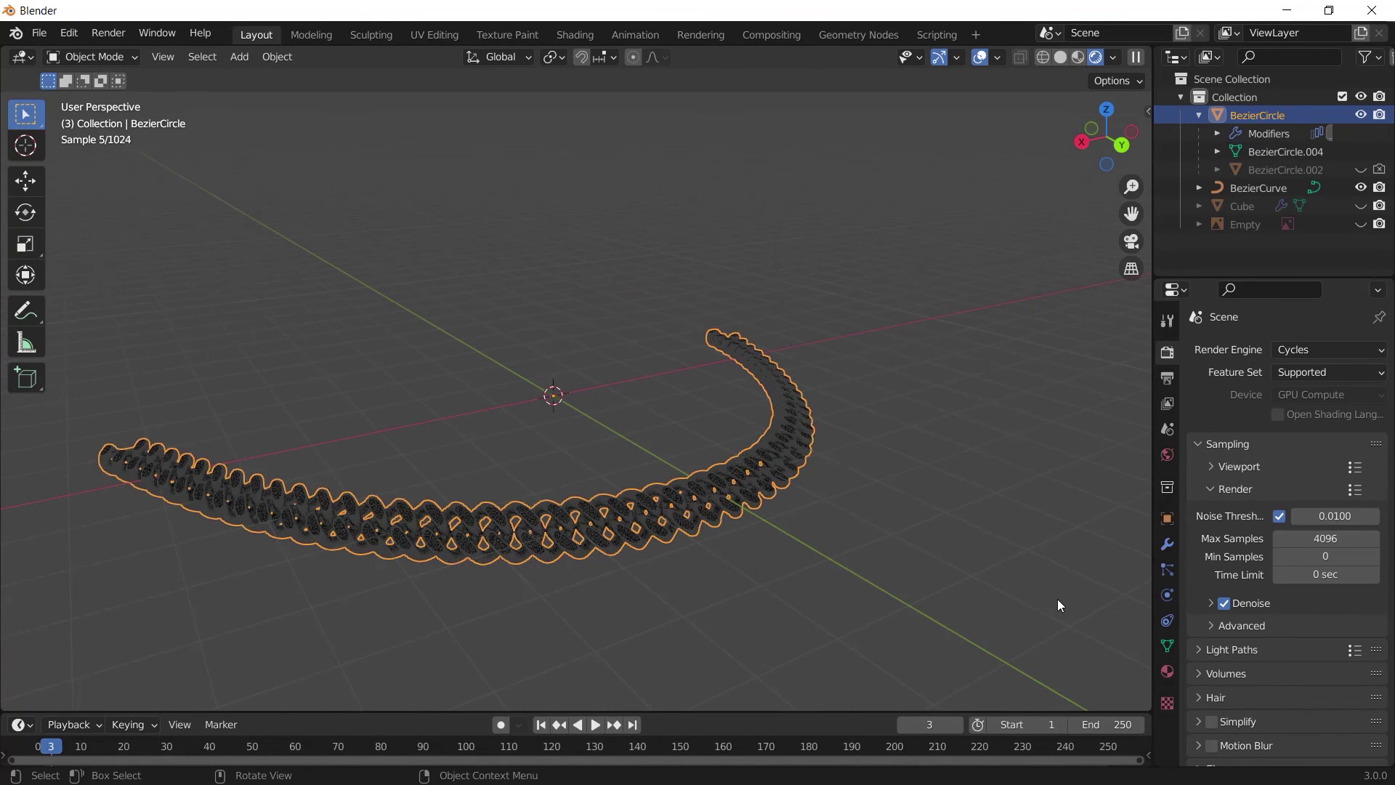
{"action": "scroll", "coordinate": [1057, 598], "scroll_direction": "up", "scroll_amount": 3}
{"action": "left_click", "coordinate": [1169, 456]}
{"action": "scroll", "coordinate": [726, 509], "scroll_direction": "down", "scroll_amount": 5}
{"action": "key", "text": "shift+a"}
{"action": "left_click", "coordinate": [704, 533]}
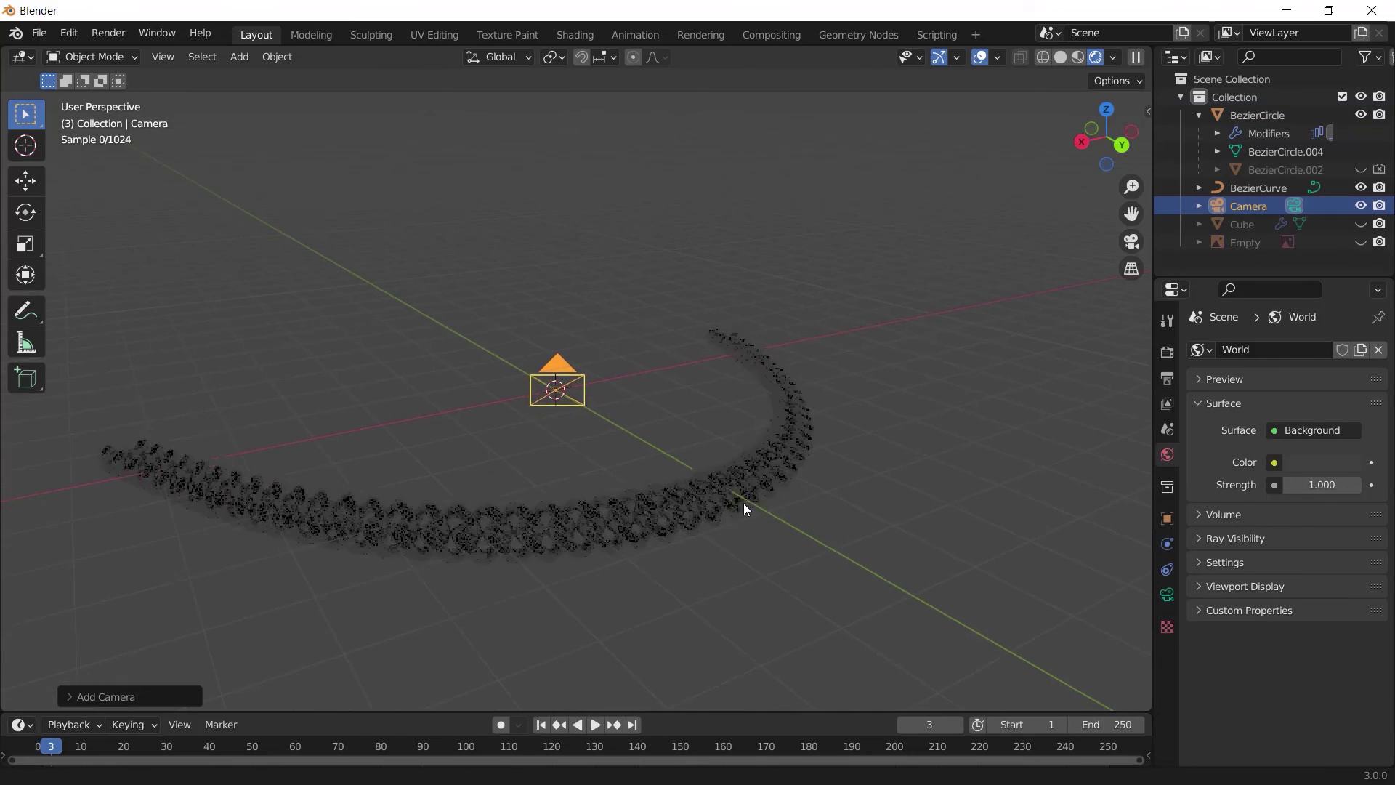
{"action": "key", "text": "ctrl+alt+KP_0"}
{"action": "key", "text": "shift+grave"}
{"action": "left_click", "coordinate": [850, 484]}
{"action": "key", "text": "ctrl+z"}
{"action": "key", "text": "ctrl+z"}
{"action": "key", "text": "shift+a"}
{"action": "left_click", "coordinate": [794, 519]}
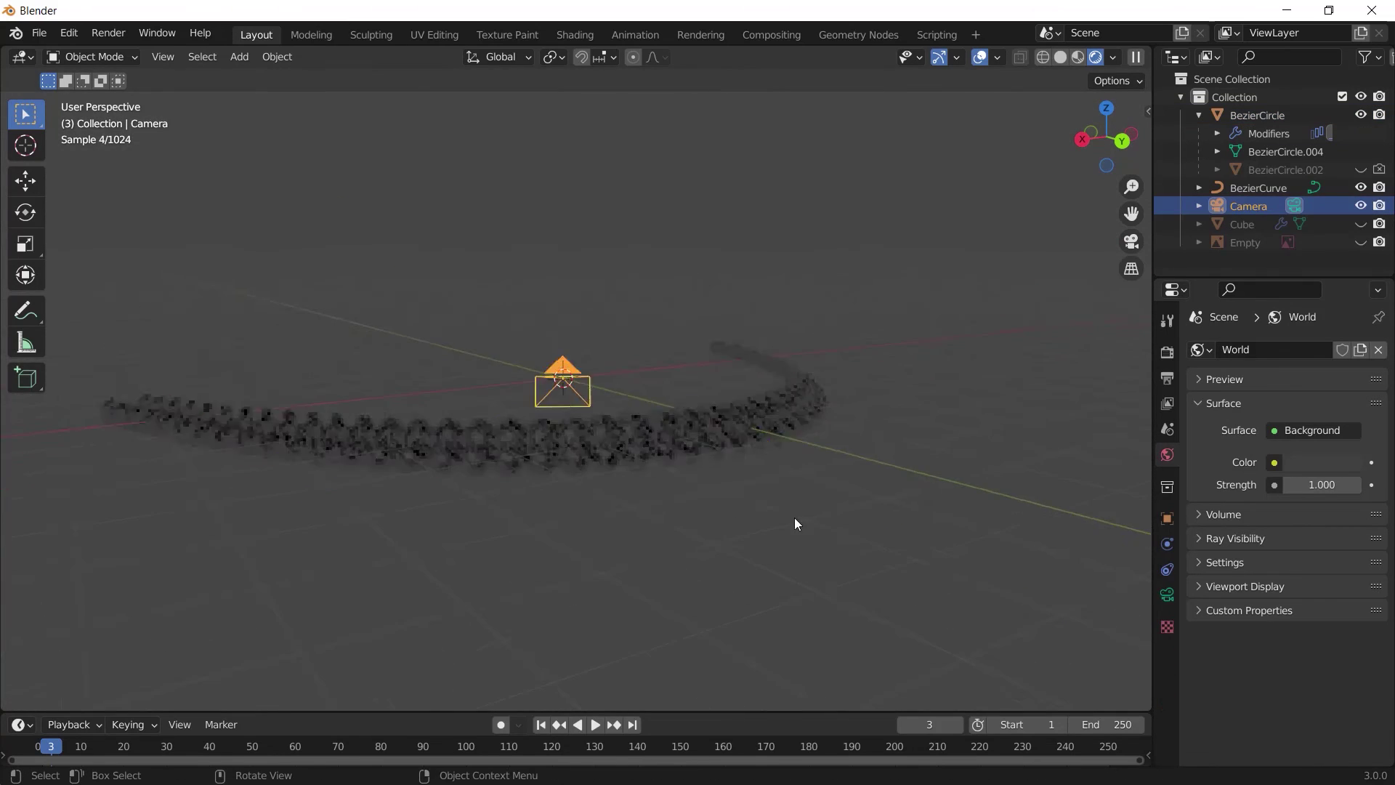
{"action": "middle_click_drag", "start_coordinate": [794, 517], "coordinate": [808, 488]}
{"action": "scroll", "coordinate": [808, 489], "scroll_direction": "up", "scroll_amount": 1}
Step: Fly the camera back and align it so it frames the whole chain
{"action": "left_click", "coordinate": [1061, 58]}
{"action": "key", "text": "ctrl+alt+KP_0"}
{"action": "scroll", "coordinate": [966, 367], "scroll_direction": "up", "scroll_amount": 3}
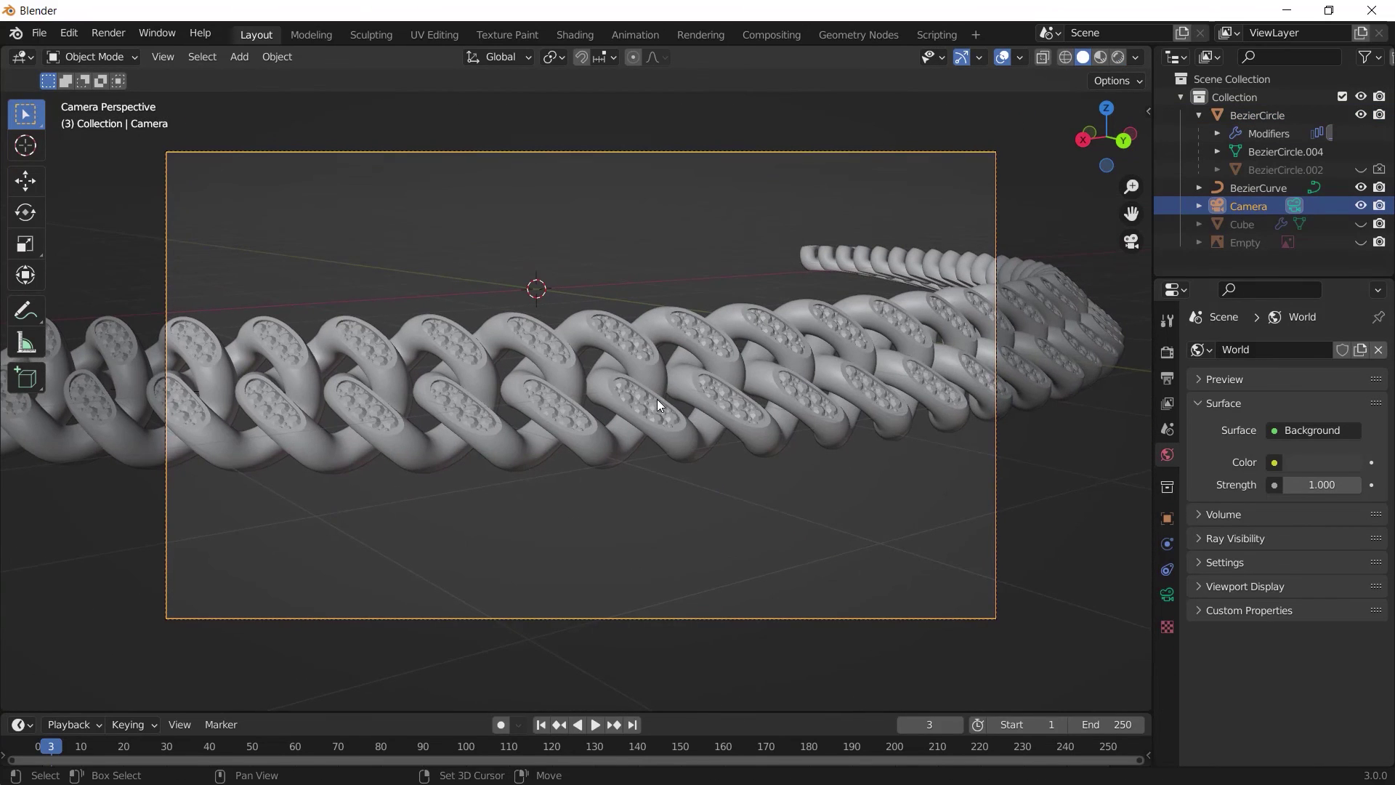
{"action": "key", "text": "shift+Tab"}
{"action": "key", "text": "shift+grave"}
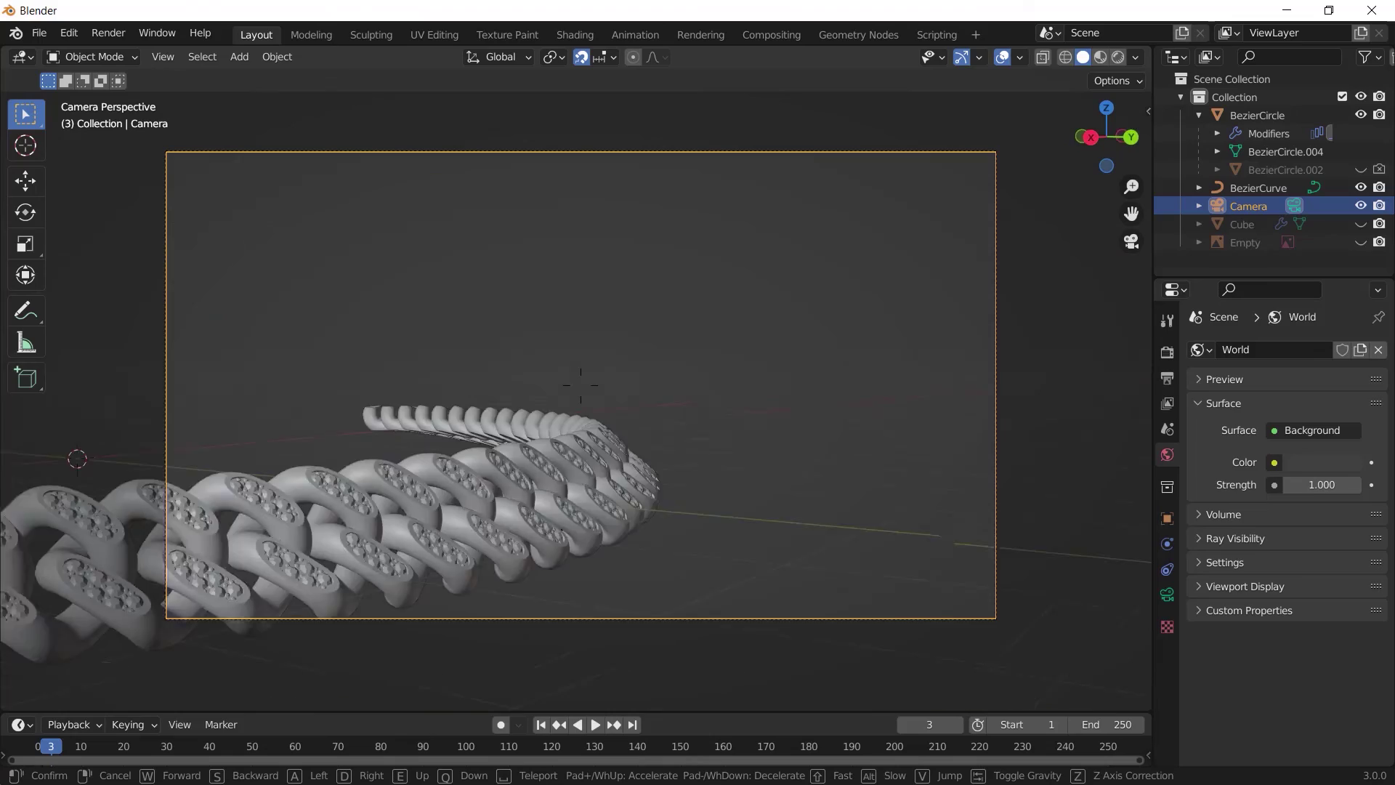
{"action": "key", "text": "s"}
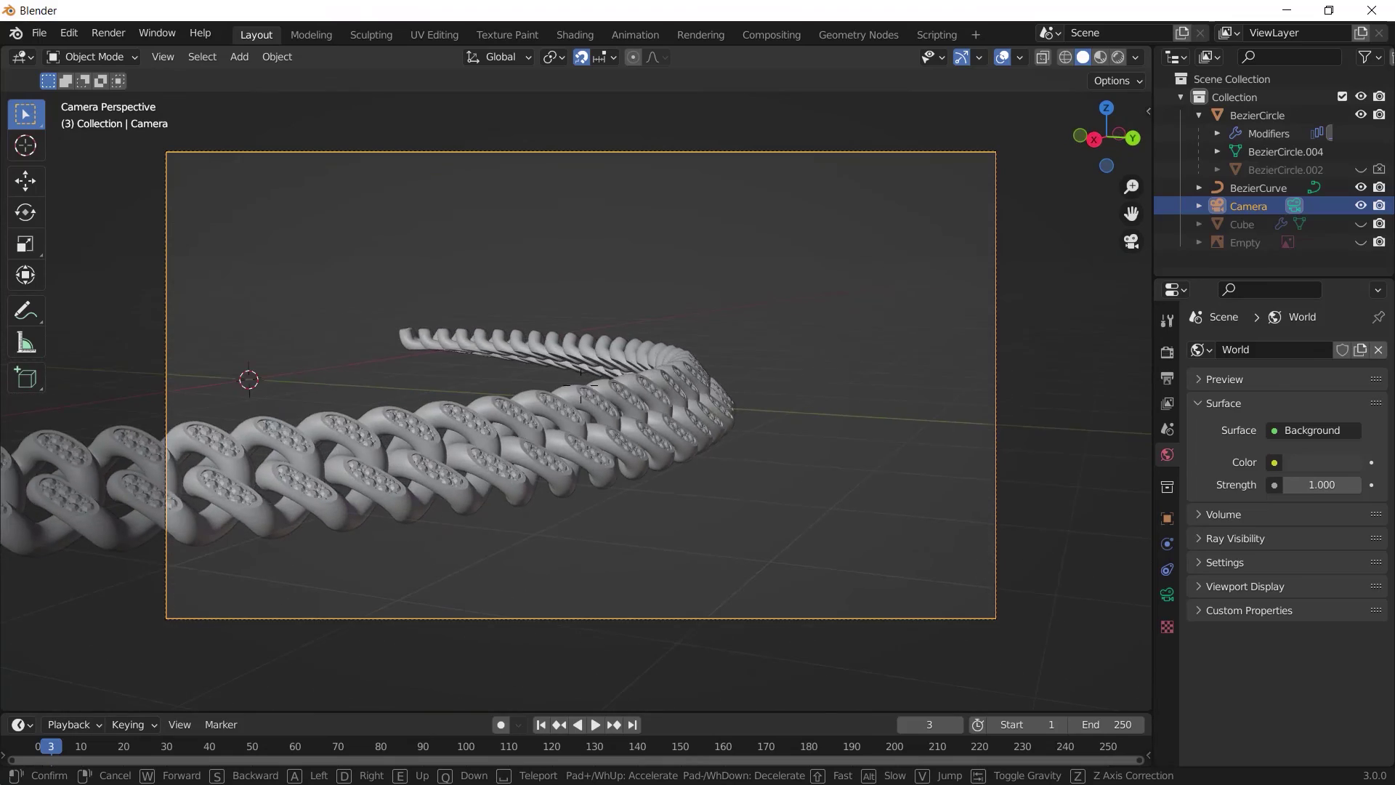
{"action": "left_click", "coordinate": [770, 356]}
{"action": "middle_click_drag", "start_coordinate": [770, 356], "coordinate": [660, 452]}
{"action": "scroll", "coordinate": [676, 479], "scroll_direction": "up", "scroll_amount": 2}
{"action": "middle_click_drag", "start_coordinate": [718, 581], "coordinate": [773, 398], "text": "shift"}
{"action": "scroll", "coordinate": [769, 386], "scroll_direction": "up", "scroll_amount": 1}
{"action": "key", "text": "ctrl+alt+KP_0"}
{"action": "scroll", "coordinate": [765, 381], "scroll_direction": "up", "scroll_amount": 1}
{"action": "key", "text": "grave"}
{"action": "key", "text": "shift+grave"}
{"action": "key", "text": "s"}
{"action": "left_click", "coordinate": [656, 402]}
{"action": "scroll", "coordinate": [655, 402], "scroll_direction": "up", "scroll_amount": 2}
Step: Add a plane mesh and begin scaling it up
{"action": "key", "text": "shift+a"}
{"action": "mouse_move", "coordinate": [617, 69]}
{"action": "left_click", "coordinate": [763, 68]}
{"action": "middle_click_drag", "start_coordinate": [542, 452], "coordinate": [652, 379]}
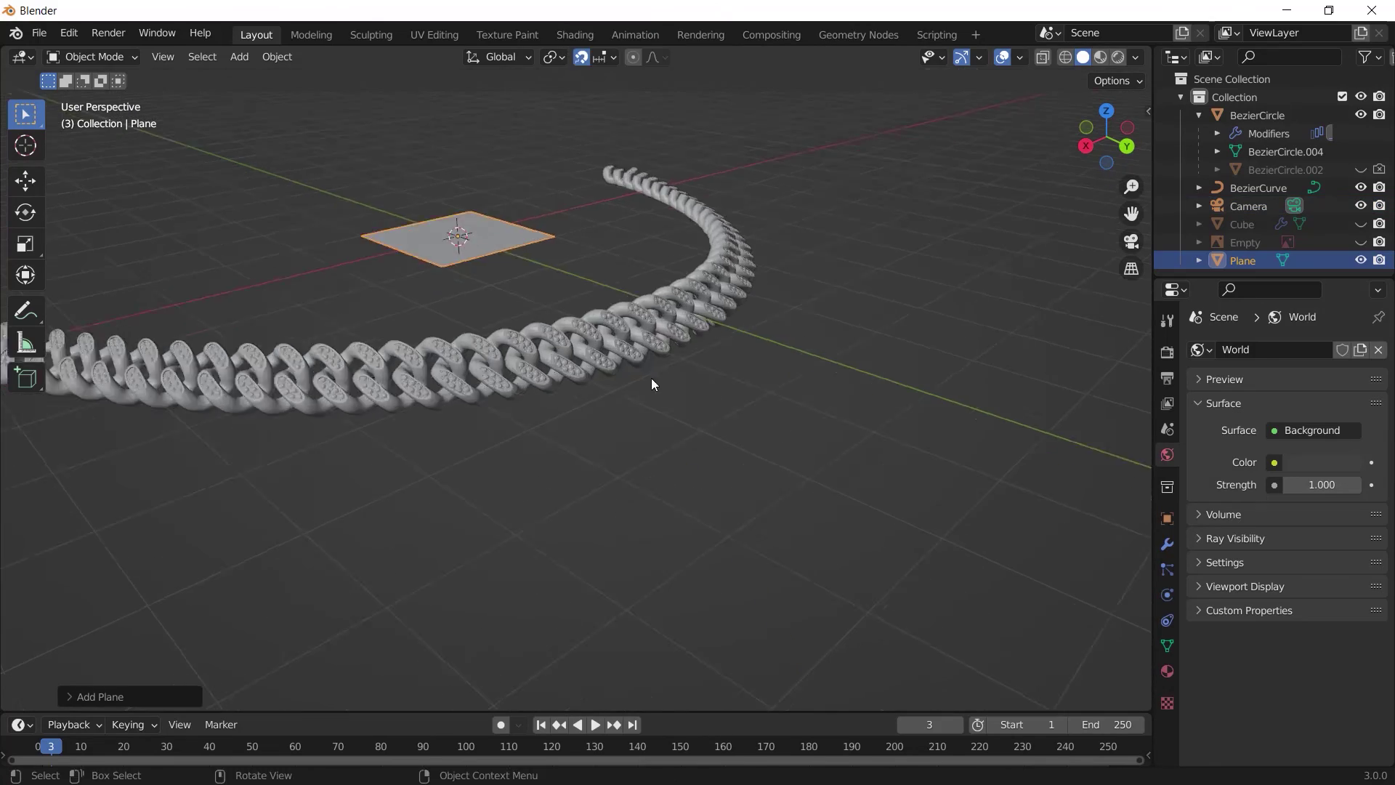
{"action": "key", "text": "s"}
{"action": "left_click", "coordinate": [715, 396]}
{"action": "scroll", "coordinate": [719, 394], "scroll_direction": "down", "scroll_amount": 1}
Step: Enlarge the plane hugely and lower it along Z to just below the chain
{"action": "key", "text": "g"}
{"action": "key", "text": "z"}
{"action": "left_click", "coordinate": [733, 385]}
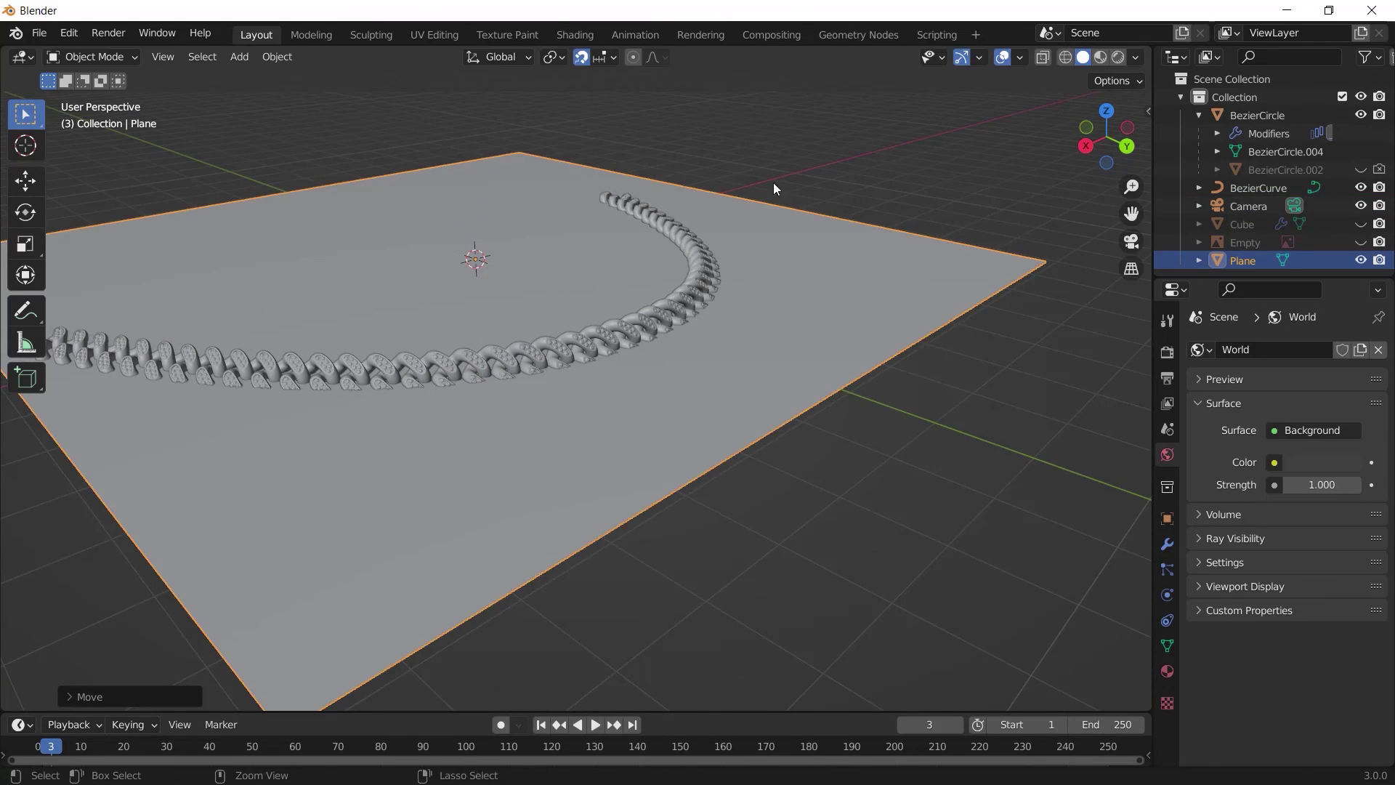
{"action": "left_click", "coordinate": [581, 58]}
{"action": "key", "text": "g"}
{"action": "key", "text": "z"}
{"action": "left_click", "coordinate": [775, 348]}
{"action": "middle_click_drag", "start_coordinate": [773, 347], "coordinate": [714, 444]}
Step: Split the viewport side by side, showing the camera view rendered without gizmos or overlays
{"action": "key", "text": "KP_0"}
{"action": "key", "text": "q"}
{"action": "left_click", "coordinate": [795, 269]}
{"action": "left_click", "coordinate": [519, 272]}
{"action": "left_click_drag", "start_coordinate": [520, 341], "coordinate": [585, 356]}
{"action": "key", "text": "Home"}
{"action": "scroll", "coordinate": [436, 57], "scroll_direction": "down", "scroll_amount": 5}
{"action": "left_click", "coordinate": [420, 57]}
{"action": "left_click", "coordinate": [460, 57]}
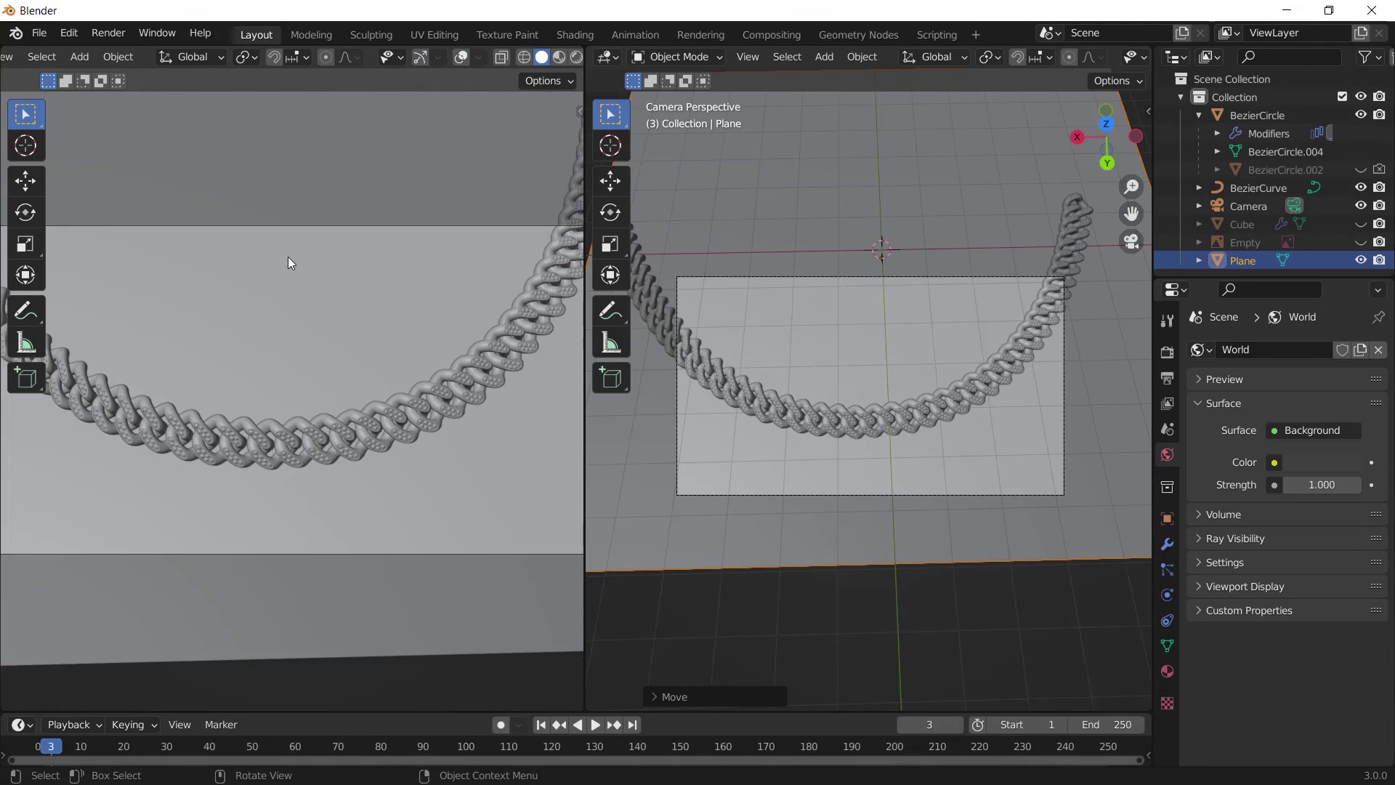
{"action": "key", "text": "t"}
{"action": "scroll", "coordinate": [288, 256], "scroll_direction": "down", "scroll_amount": 2}
{"action": "left_click", "coordinate": [576, 57]}
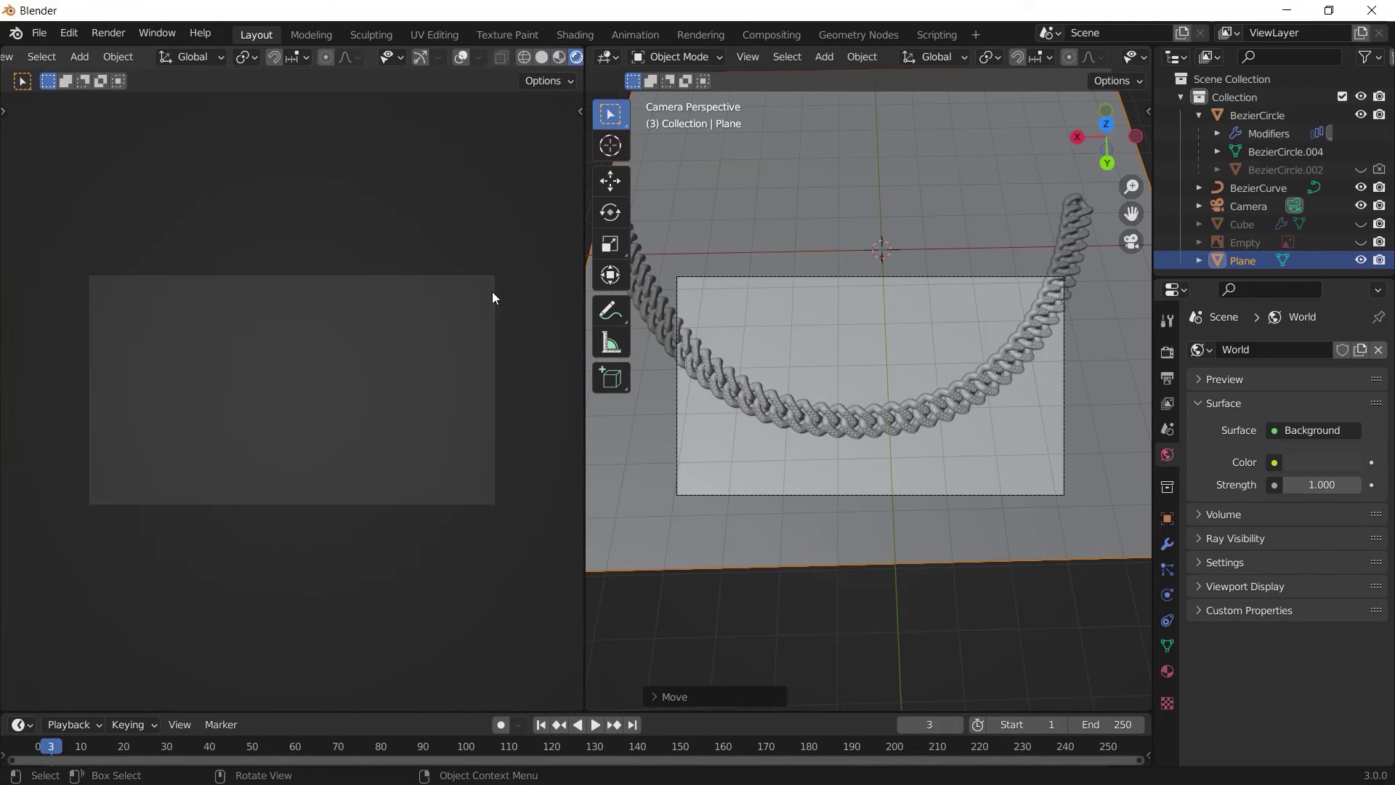
{"action": "scroll", "coordinate": [492, 292], "scroll_direction": "up", "scroll_amount": 1}
Step: Set the camera Passepartout to 1 and the World Strength to 0
{"action": "left_click", "coordinate": [1218, 206]}
{"action": "left_click", "coordinate": [1166, 594]}
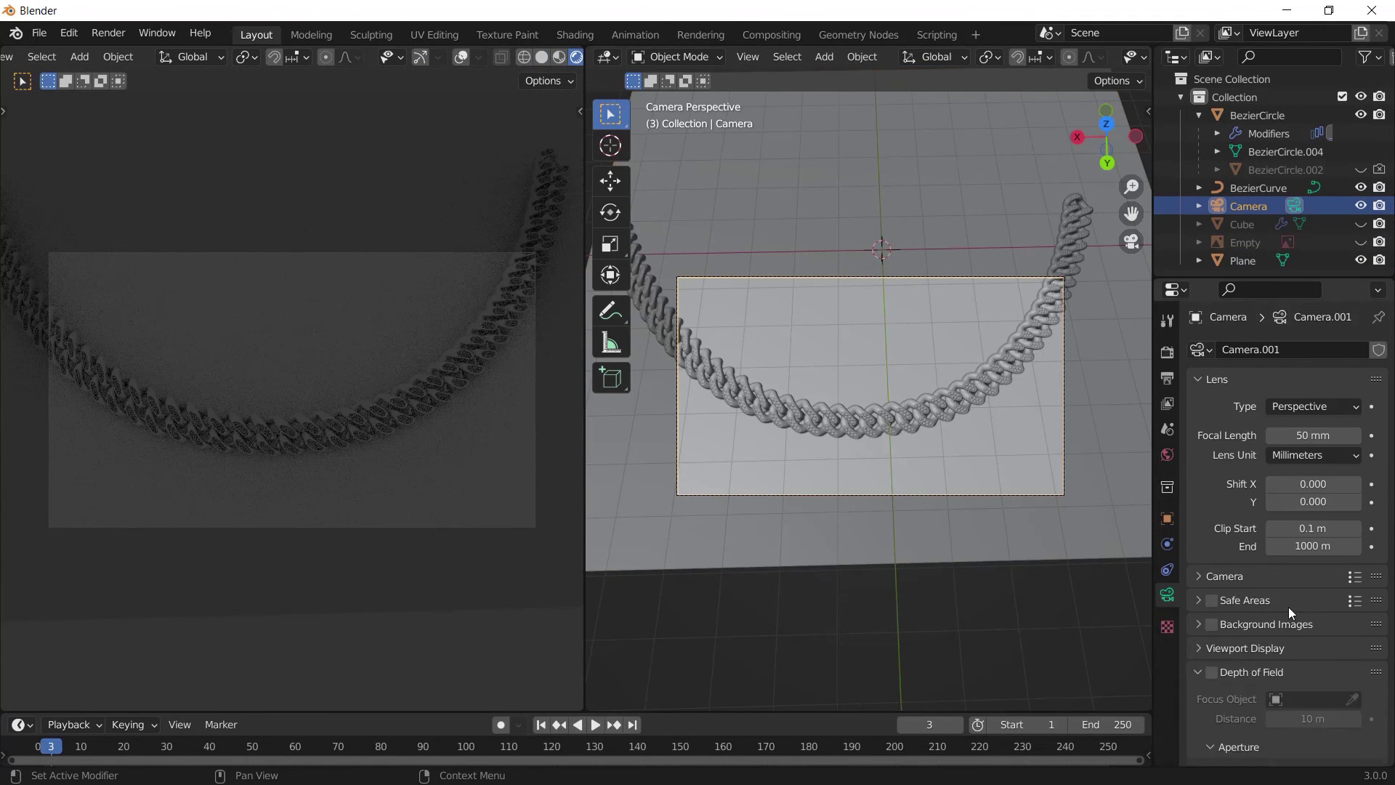
{"action": "scroll", "coordinate": [1288, 609], "scroll_direction": "down", "scroll_amount": 1}
{"action": "left_click", "coordinate": [1289, 618]}
{"action": "scroll", "coordinate": [1291, 621], "scroll_direction": "down", "scroll_amount": 3}
{"action": "left_click_drag", "start_coordinate": [1325, 661], "coordinate": [1369, 661]}
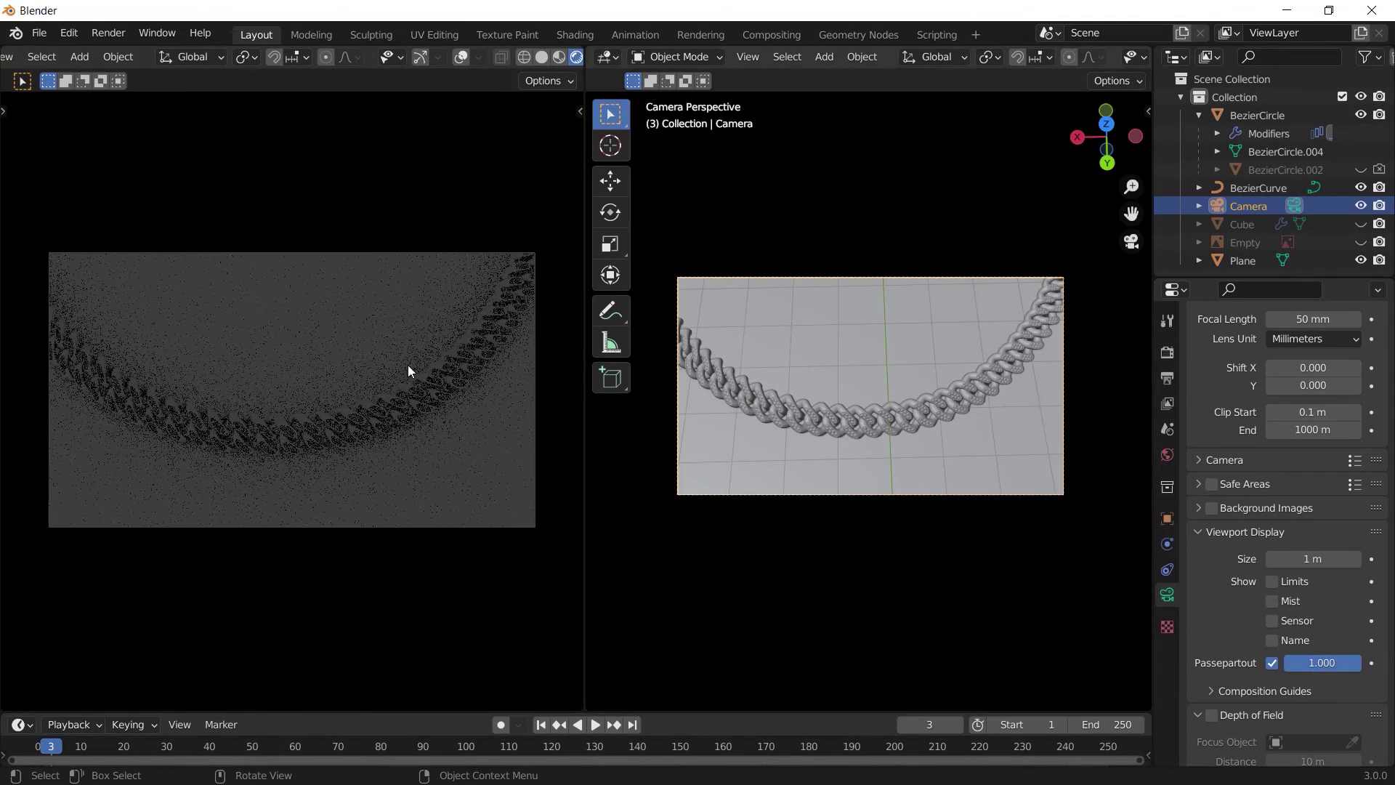
{"action": "left_click", "coordinate": [1167, 454]}
{"action": "left_click_drag", "start_coordinate": [1323, 484], "coordinate": [1235, 484]}
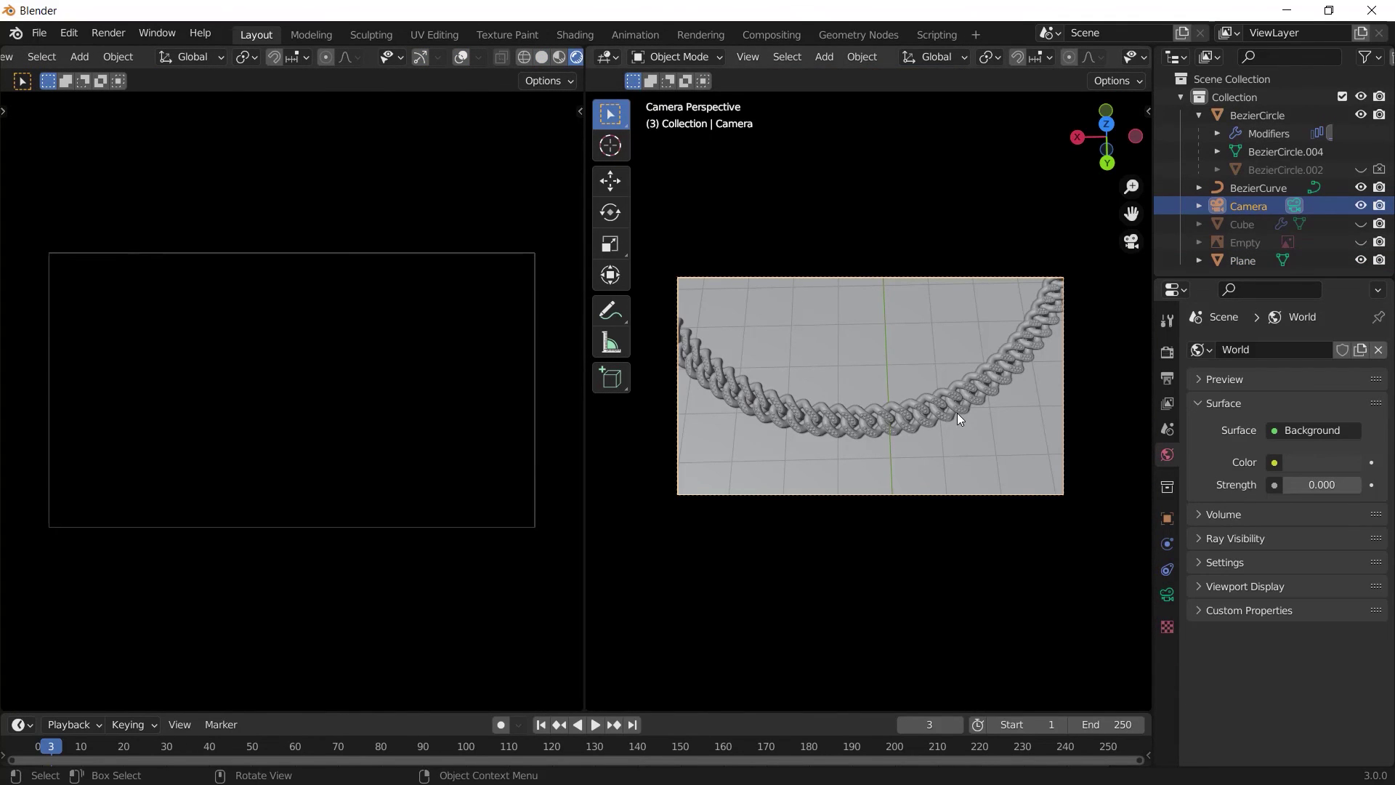
Step: Add an Area light and place it high above the chain
{"action": "middle_click_drag", "start_coordinate": [956, 413], "coordinate": [1026, 425]}
{"action": "key", "text": "shift+a"}
{"action": "mouse_move", "coordinate": [937, 558]}
{"action": "left_click", "coordinate": [1057, 615]}
{"action": "middle_click_drag", "start_coordinate": [1017, 577], "coordinate": [919, 510], "text": "alt"}
{"action": "key", "text": "g"}
{"action": "key", "text": "z"}
{"action": "left_click", "coordinate": [917, 456]}
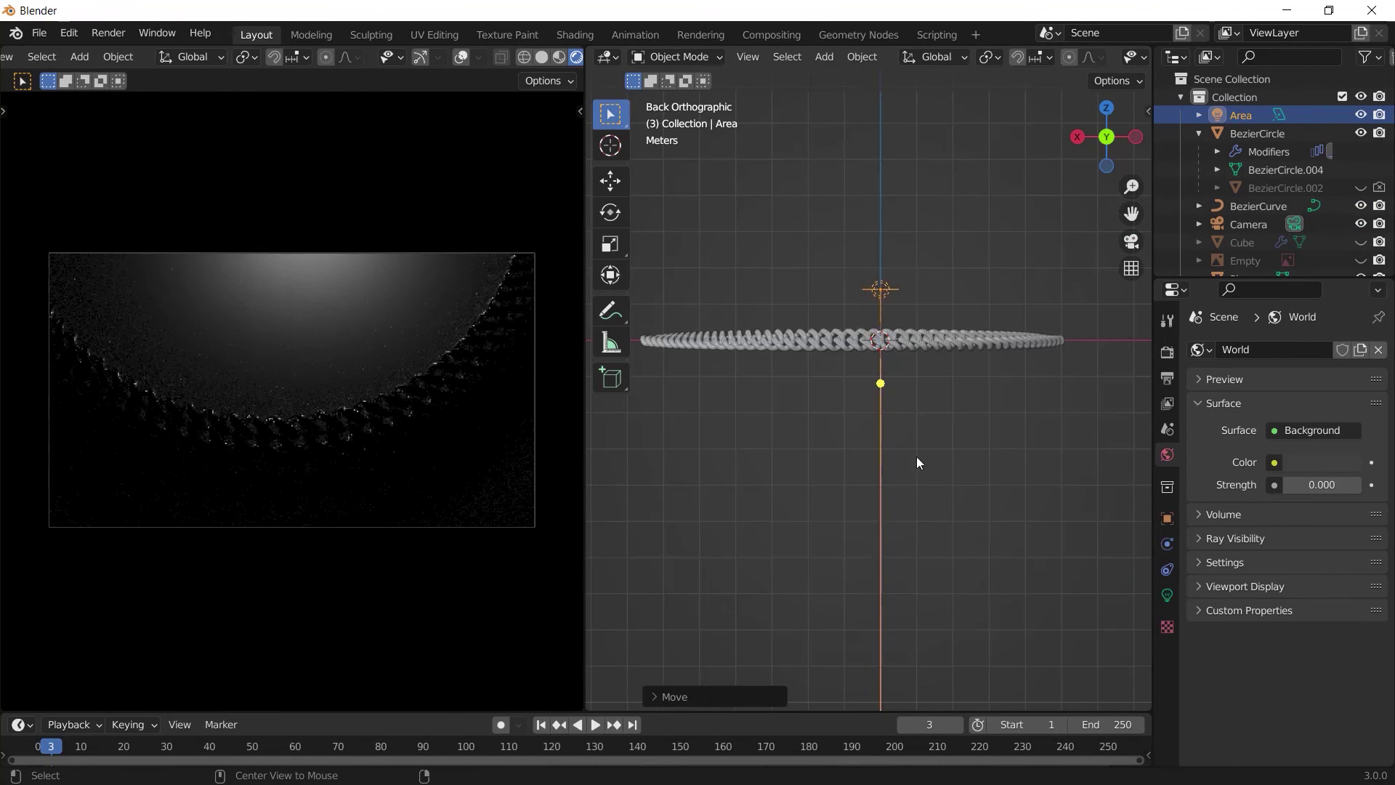
{"action": "middle_click_drag", "start_coordinate": [917, 456], "coordinate": [923, 501], "text": "alt"}
{"action": "left_click", "coordinate": [1010, 509]}
Step: Give the plane a new material with Roughness 0.8 and Specular 0.3
{"action": "left_click", "coordinate": [1167, 670]}
{"action": "left_click", "coordinate": [1293, 428]}
{"action": "scroll", "coordinate": [1346, 688], "scroll_direction": "down", "scroll_amount": 3}
{"action": "left_click", "coordinate": [1344, 619]}
{"action": "type", "text": "1"}
{"action": "key", "text": "Return"}
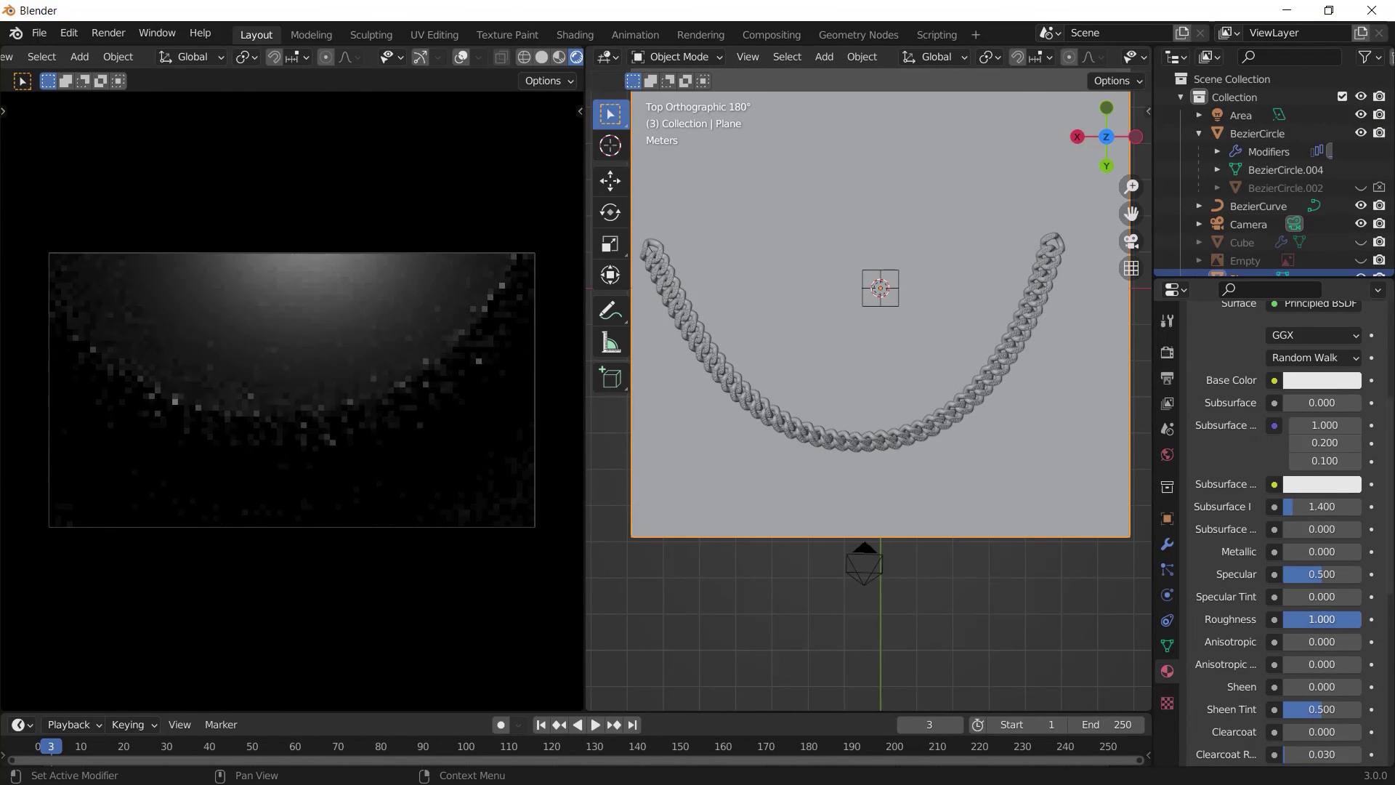
{"action": "left_click", "coordinate": [1347, 618]}
{"action": "type", "text": "0.8"}
{"action": "key", "text": "Return"}
{"action": "left_click", "coordinate": [1312, 575]}
{"action": "type", "text": "0.3"}
{"action": "key", "text": "Return"}
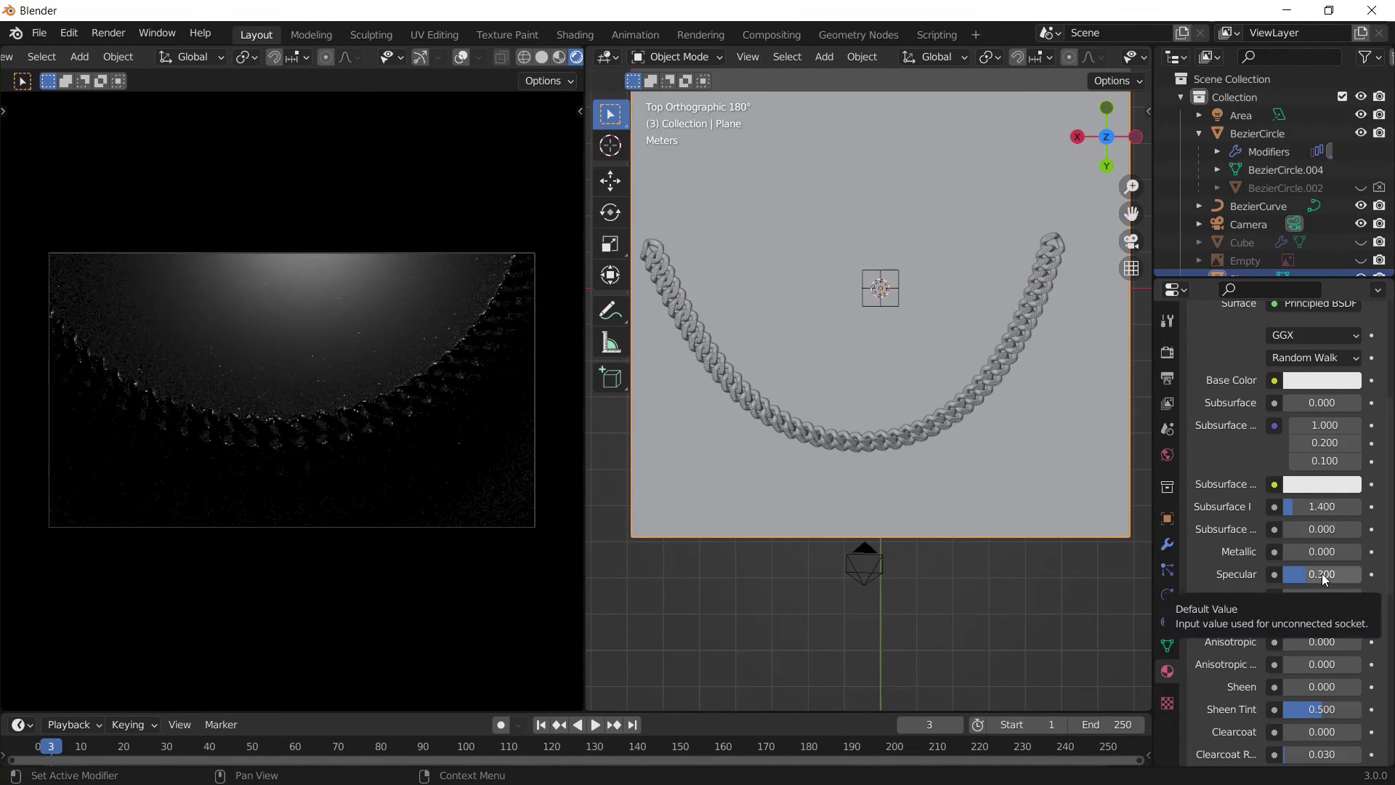
{"action": "left_click", "coordinate": [1321, 381]}
{"action": "scroll", "coordinate": [1241, 175], "scroll_direction": "down", "scroll_amount": 17}
{"action": "scroll", "coordinate": [1241, 173], "scroll_direction": "up", "scroll_amount": 10}
Step: Switch the overhead light's type from Area to Point
{"action": "left_click", "coordinate": [881, 287]}
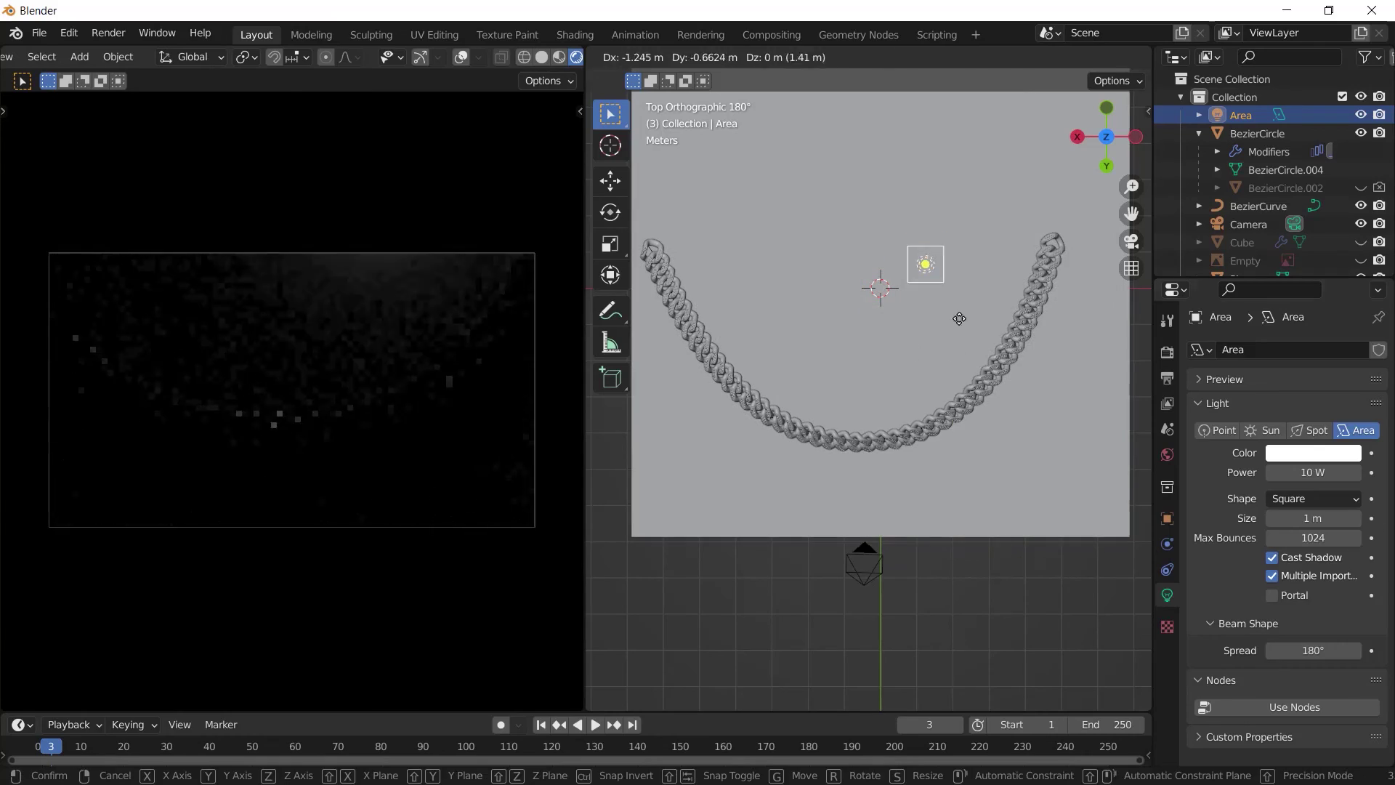
{"action": "left_click", "coordinate": [1216, 429]}
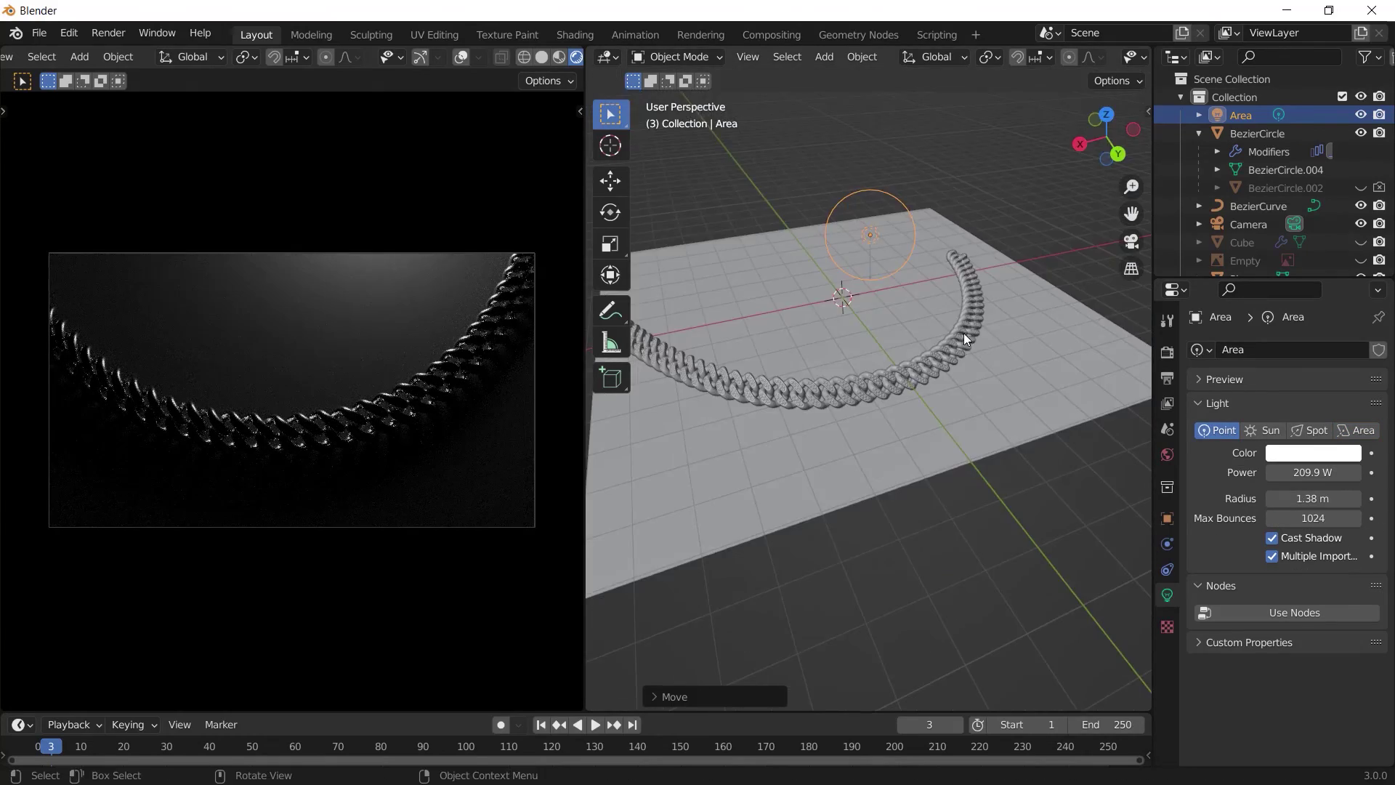